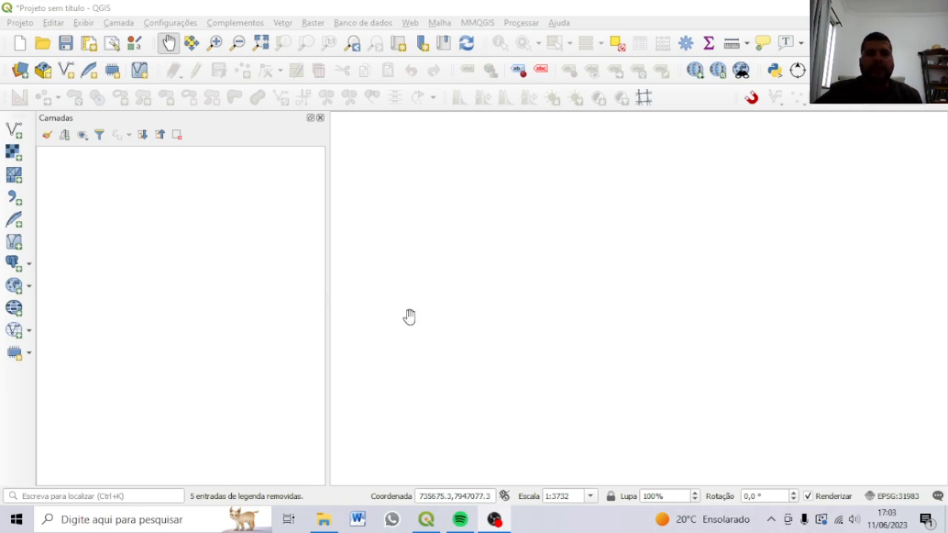
# Add the Google Satellite basemap through QuickMapServices
pyautogui.click(410, 23)
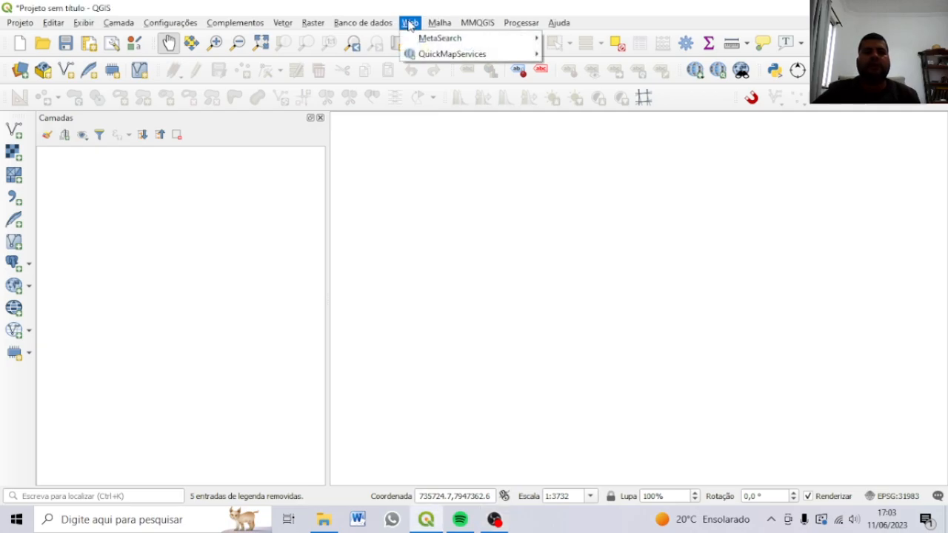
pyautogui.moveTo(435, 54)
pyautogui.moveTo(596, 123)
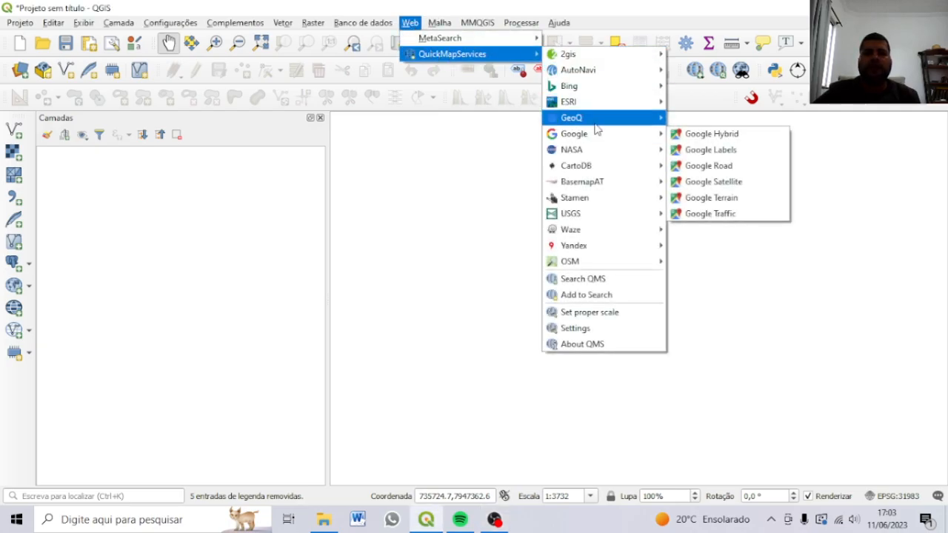
pyautogui.moveTo(594, 141)
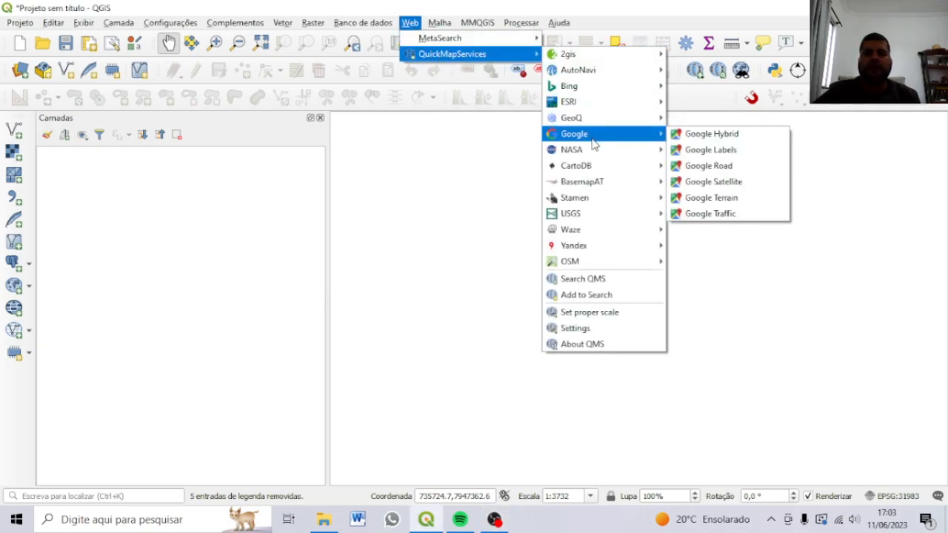
pyautogui.click(713, 182)
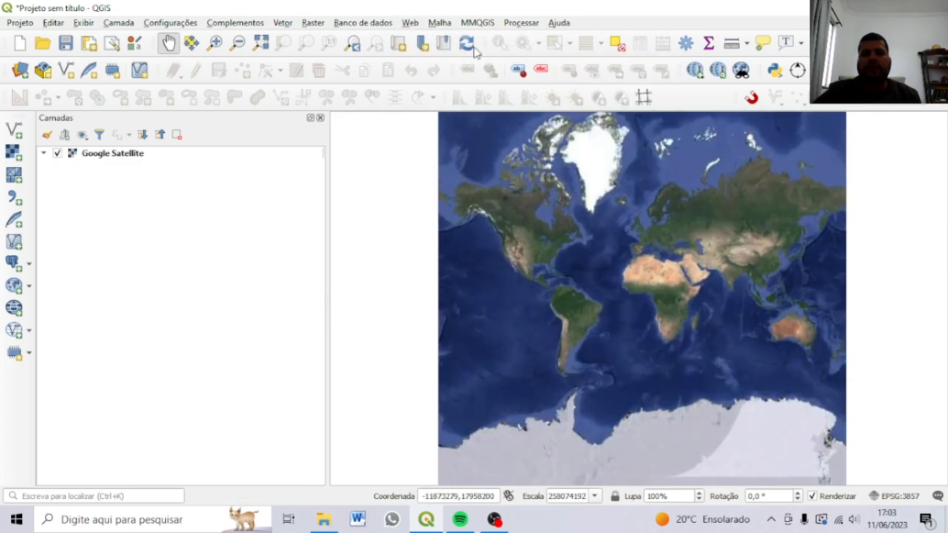
# Add the Google Hybrid basemap through QuickMapServices
pyautogui.click(409, 23)
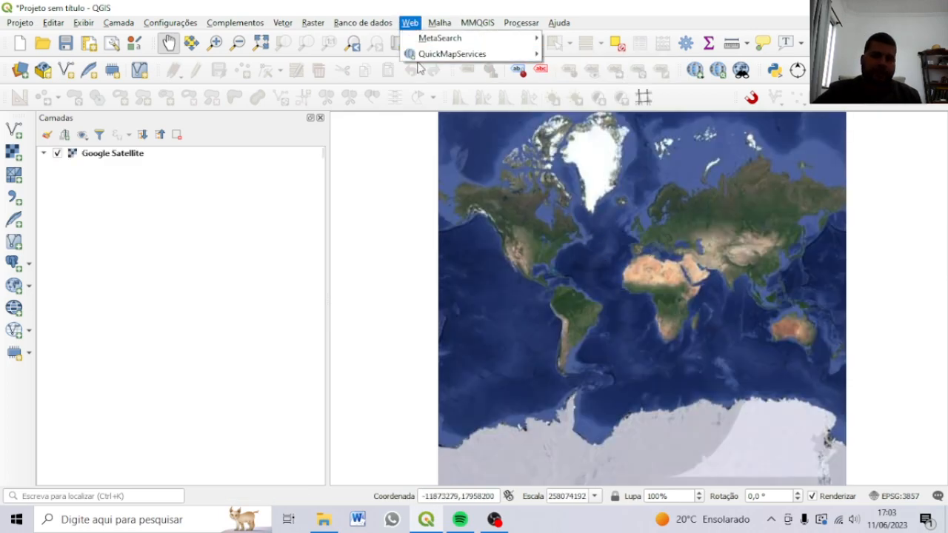
pyautogui.moveTo(489, 62)
pyautogui.moveTo(601, 138)
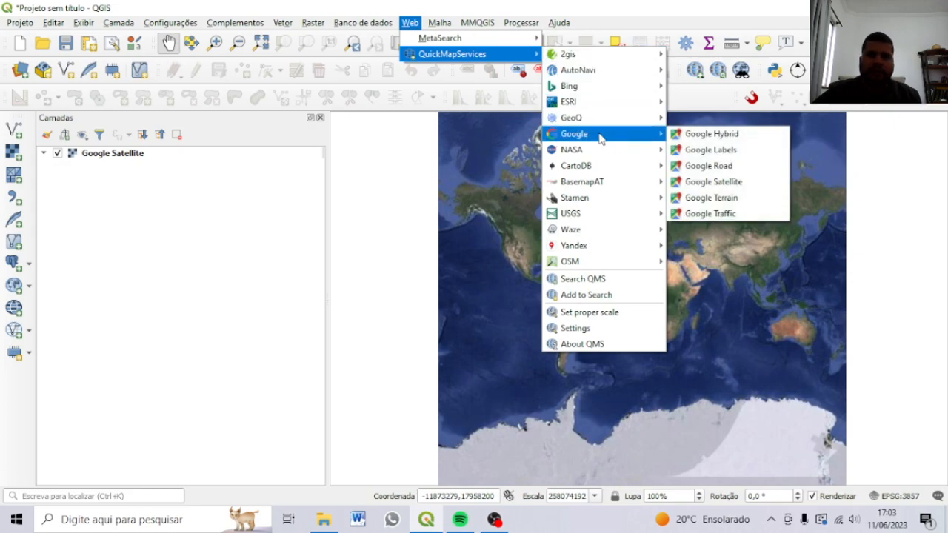
pyautogui.click(708, 136)
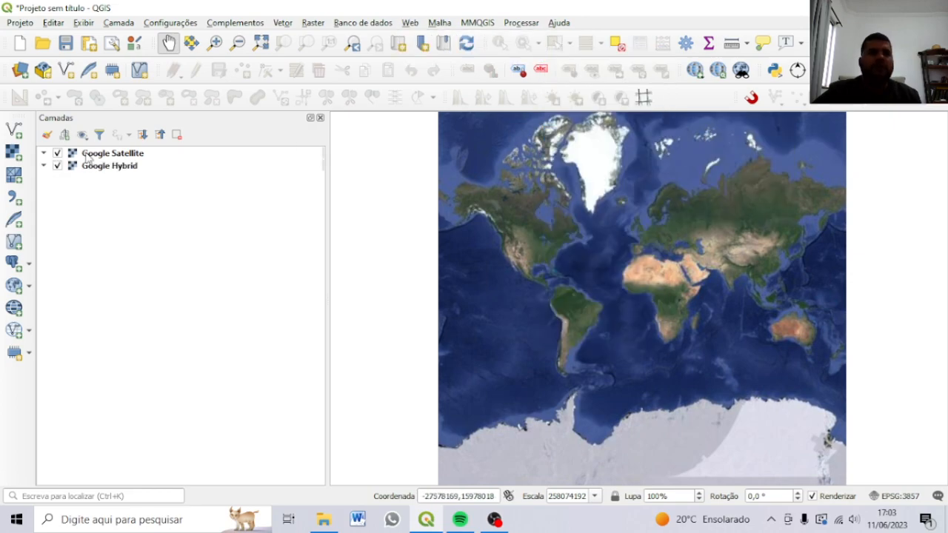
# Move Google Satellite below Google Hybrid and zoom in on São João Evangelista
pyautogui.moveTo(59, 153); pyautogui.dragTo(66, 194)
pyautogui.scroll(4, 567, 337)
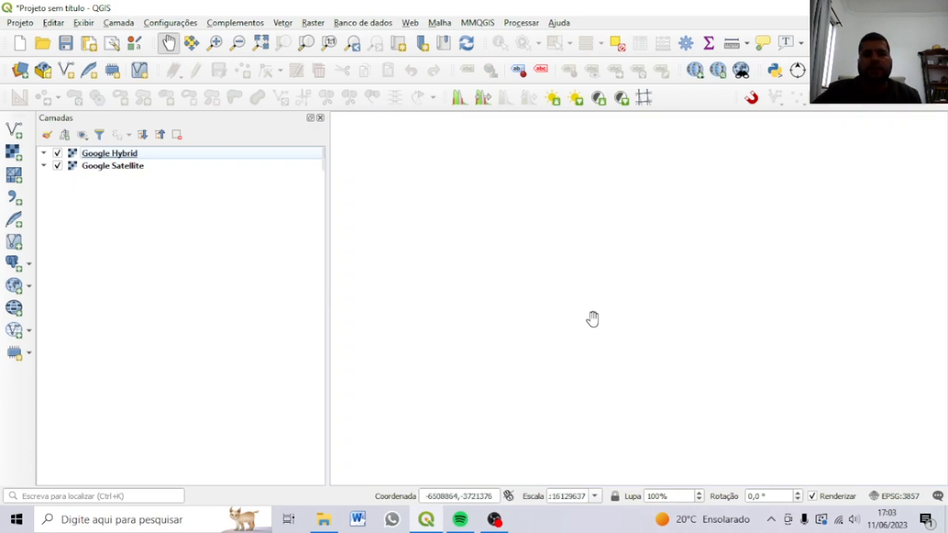
pyautogui.scroll(3, 669, 275)
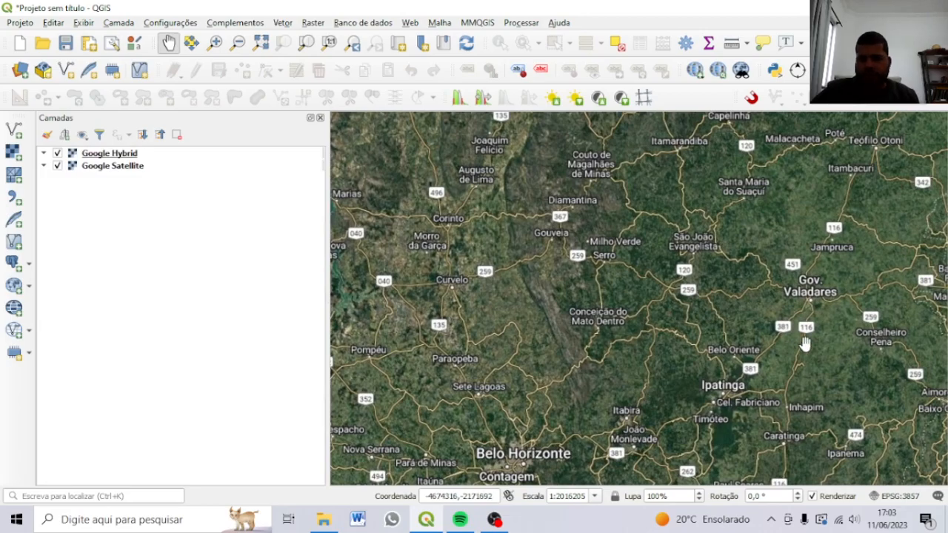
pyautogui.scroll(3, 698, 349)
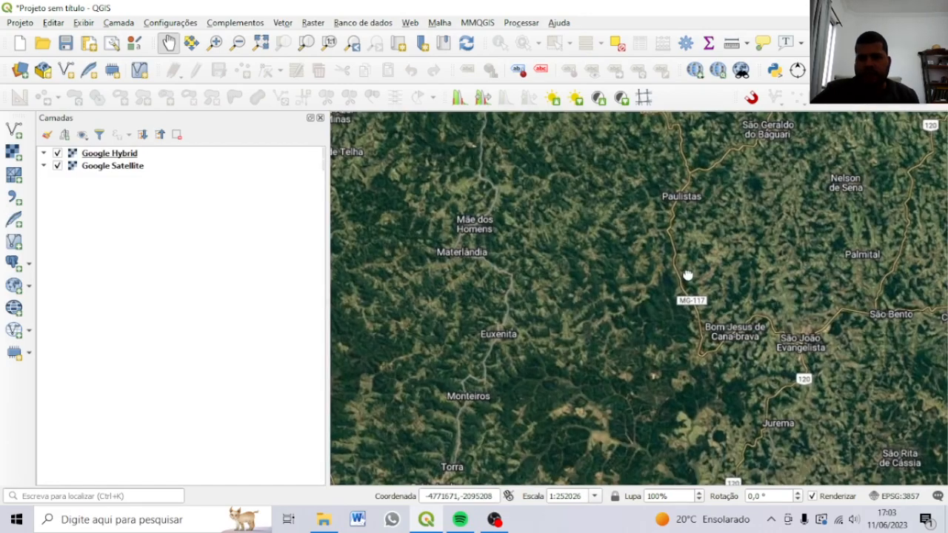
pyautogui.moveTo(688, 275); pyautogui.dragTo(540, 328)
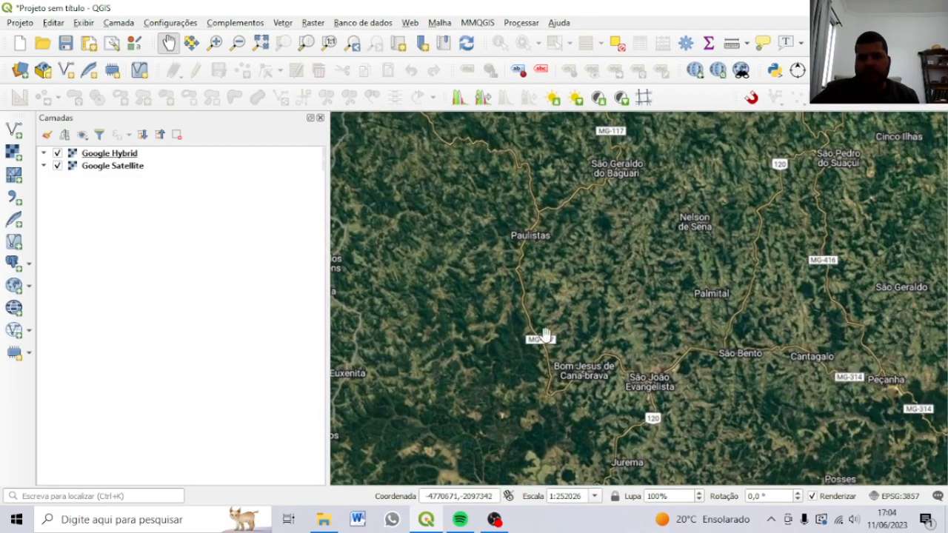
pyautogui.scroll(6, 629, 402)
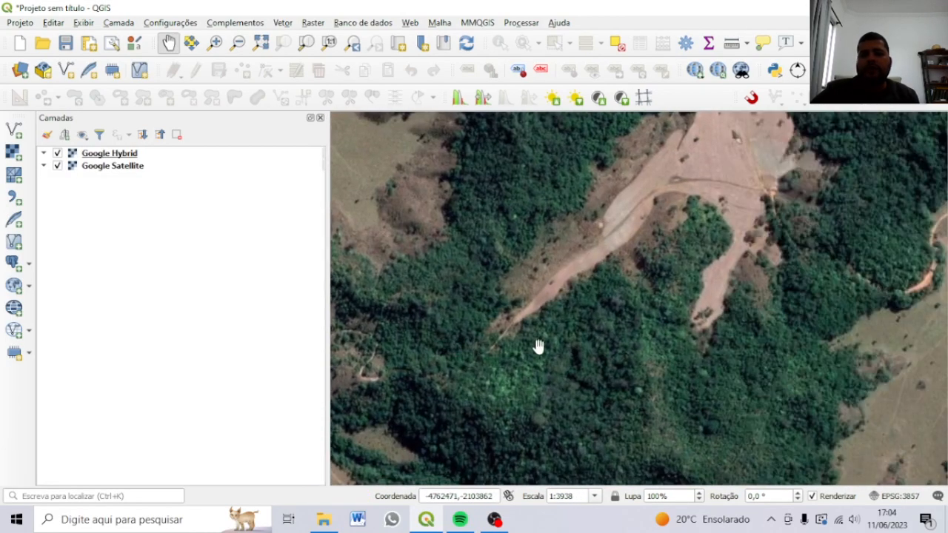
pyautogui.scroll(-2, 558, 345)
pyautogui.scroll(-1, 558, 345)
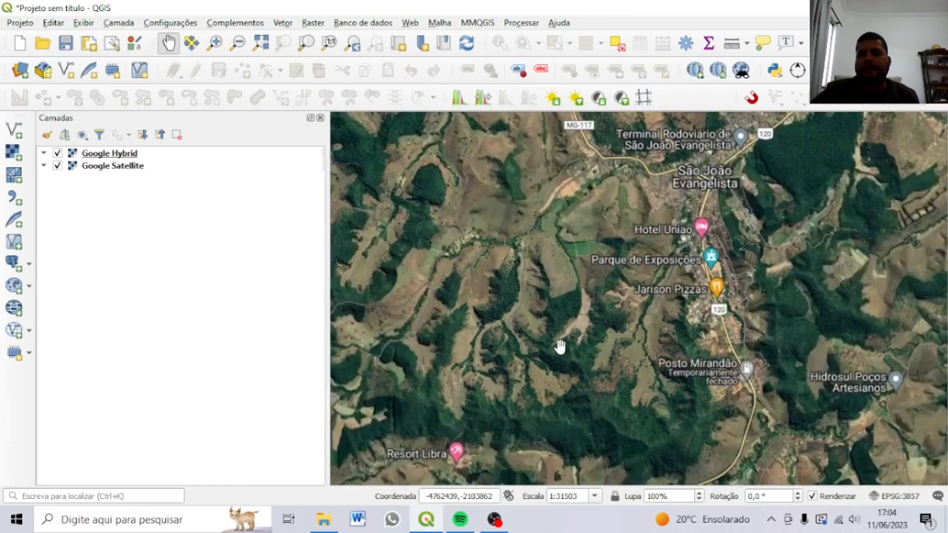
pyautogui.moveTo(669, 321); pyautogui.dragTo(590, 416)
pyautogui.scroll(3, 699, 289)
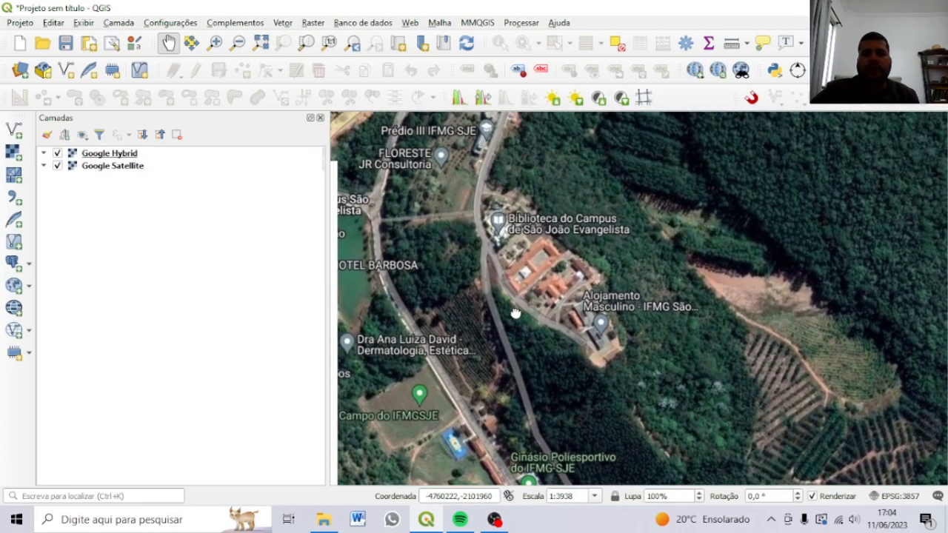
# Turn off Google Hybrid and centre the map on the forest stand beside the campus
pyautogui.click(58, 153)
pyautogui.moveTo(642, 426); pyautogui.dragTo(592, 301)
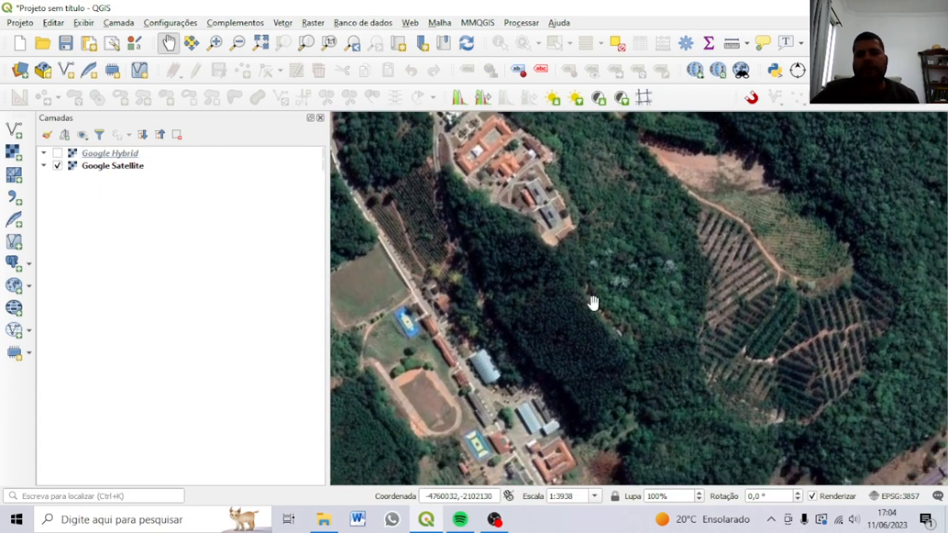
pyautogui.scroll(-1, 604, 327)
pyautogui.moveTo(604, 355); pyautogui.dragTo(652, 353)
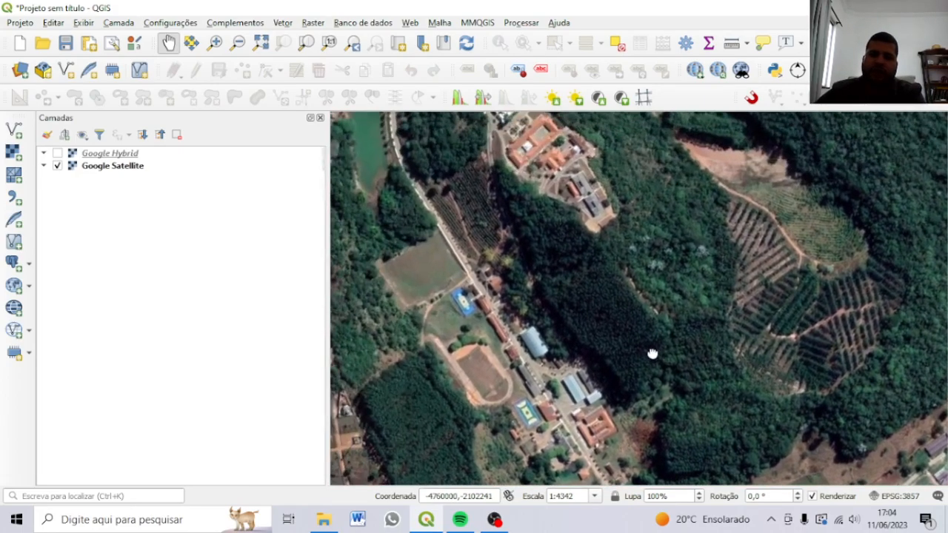
pyautogui.moveTo(605, 309); pyautogui.dragTo(594, 216)
pyautogui.moveTo(597, 291); pyautogui.dragTo(630, 328)
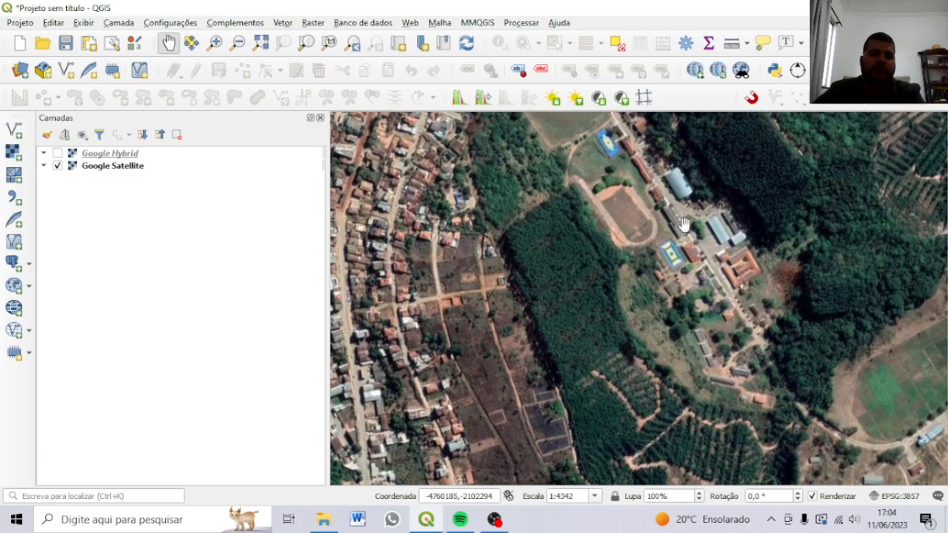
pyautogui.moveTo(645, 300); pyautogui.dragTo(585, 281)
pyautogui.moveTo(575, 225); pyautogui.dragTo(629, 253)
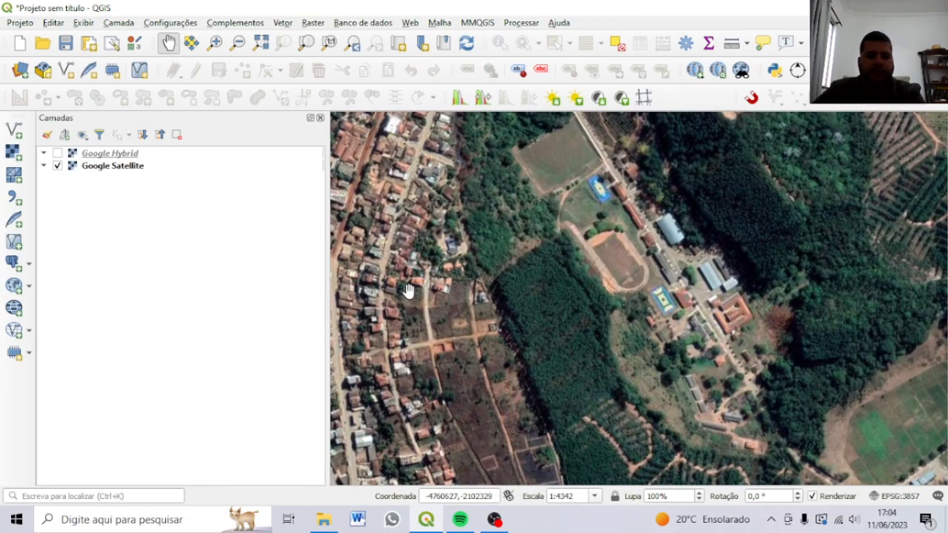
# Drag the CBERS images BAND0–BAND4 from File Explorer into QGIS
pyautogui.click(333, 525)
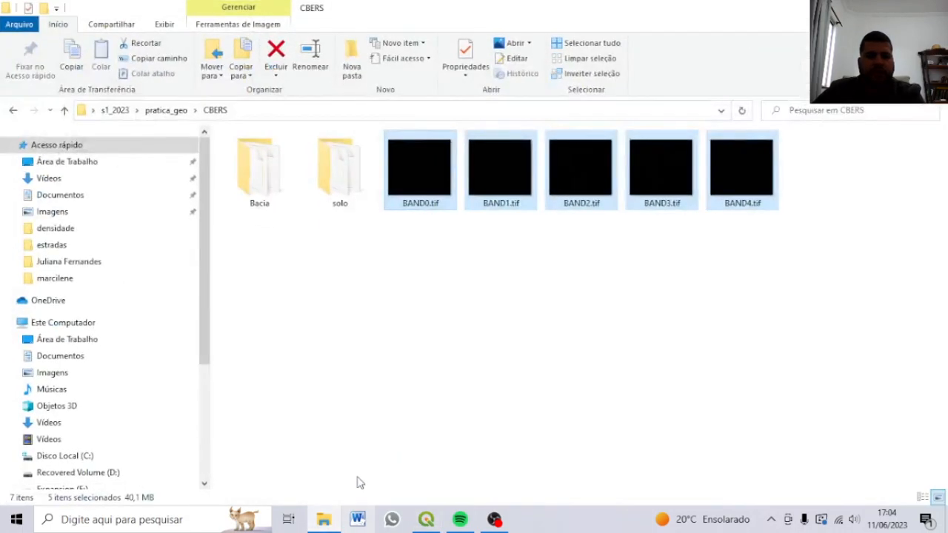
pyautogui.click(738, 184)
pyautogui.moveTo(831, 152); pyautogui.dragTo(171, 312)
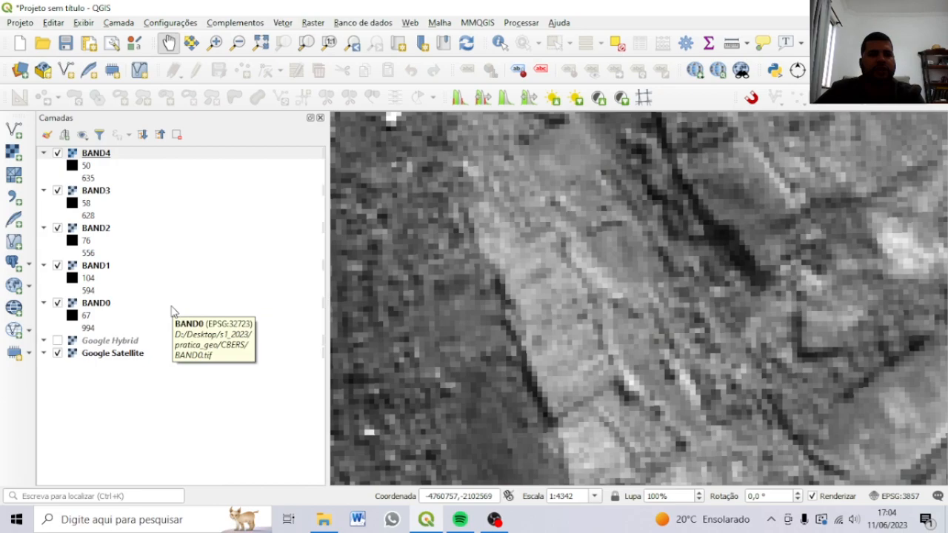
# Show all layers, then hide all, and re-enable only Google Satellite
pyautogui.click(82, 134)
pyautogui.click(101, 154)
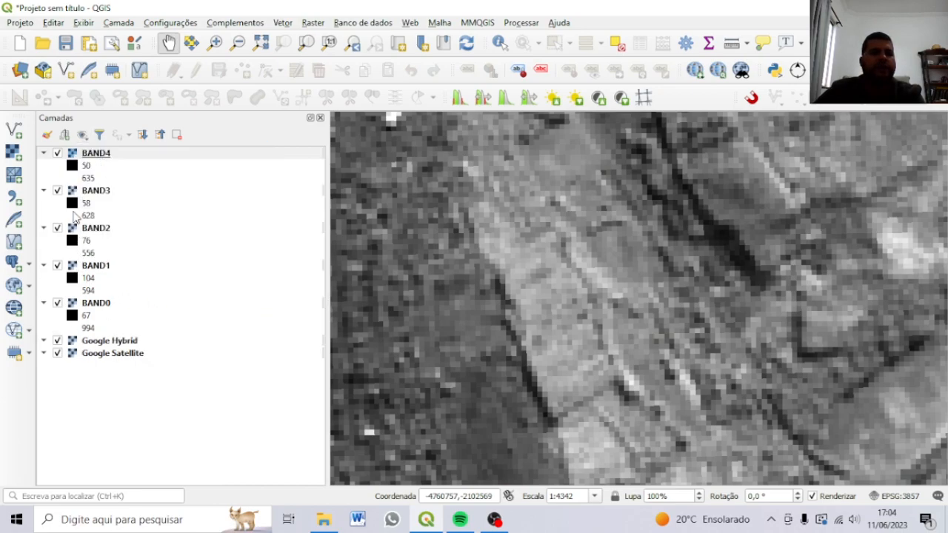
pyautogui.click(82, 134)
pyautogui.click(95, 167)
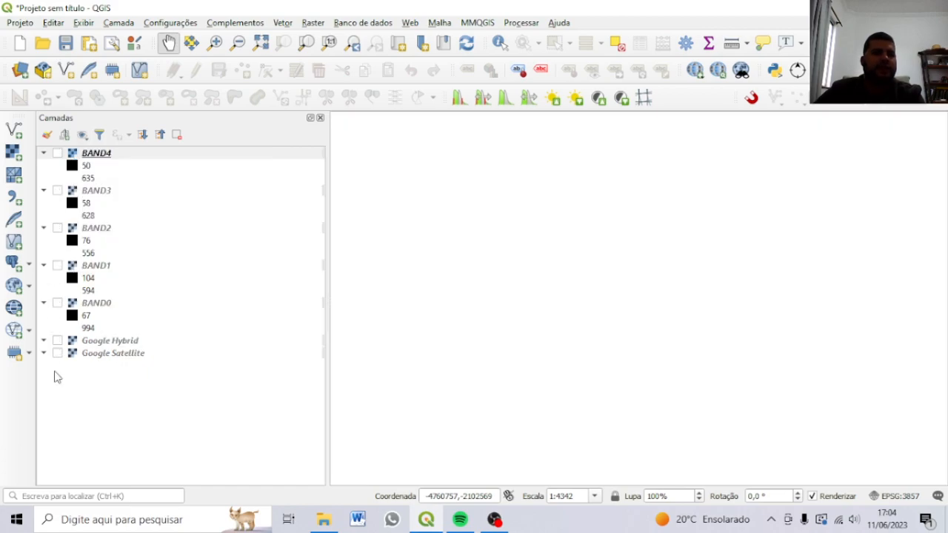
pyautogui.click(57, 354)
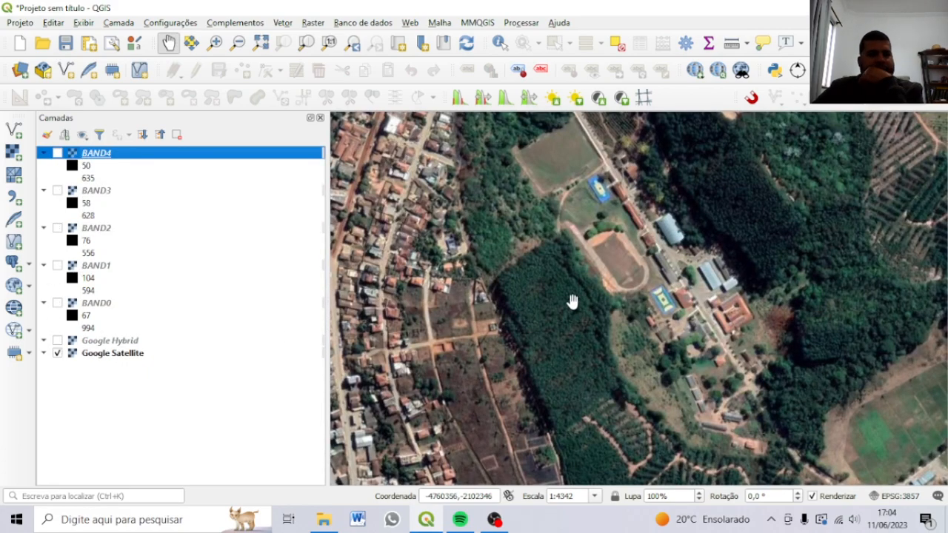
# Add Sentinel_SJE.tif from the pratica_geo folder to the project
pyautogui.click(323, 521)
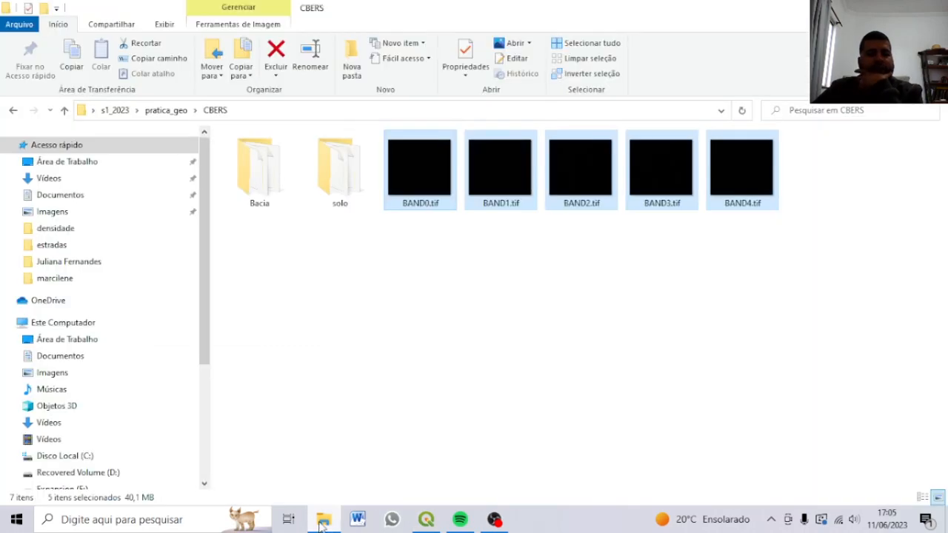
pyautogui.click(13, 111)
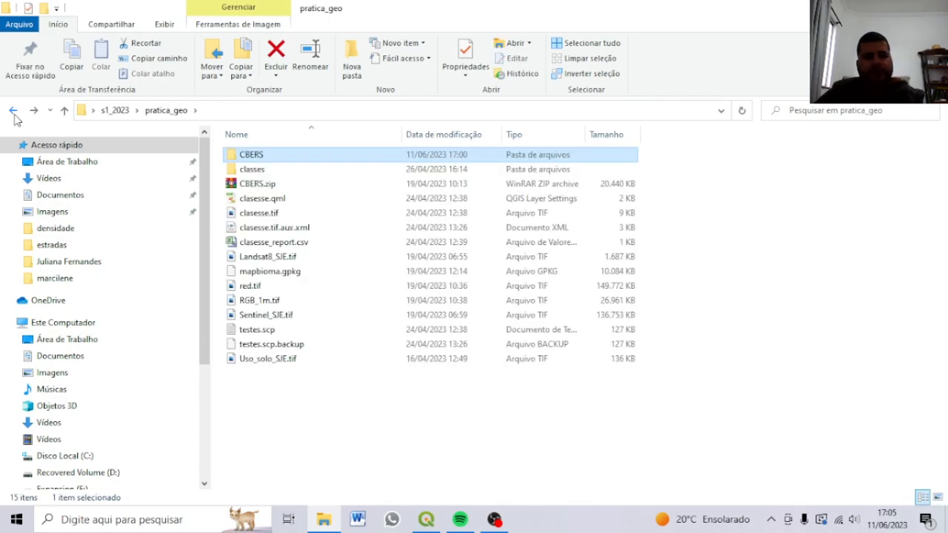
pyautogui.moveTo(236, 319); pyautogui.dragTo(150, 288)
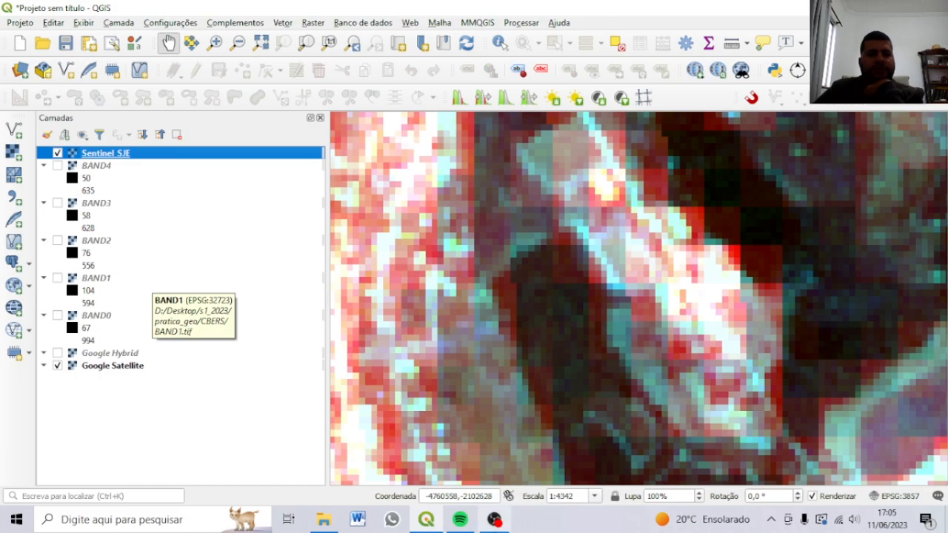
# Add RGB_1m.tif on top, zoom in, and select the Sentinel_SJE layer
pyautogui.moveTo(324, 519)
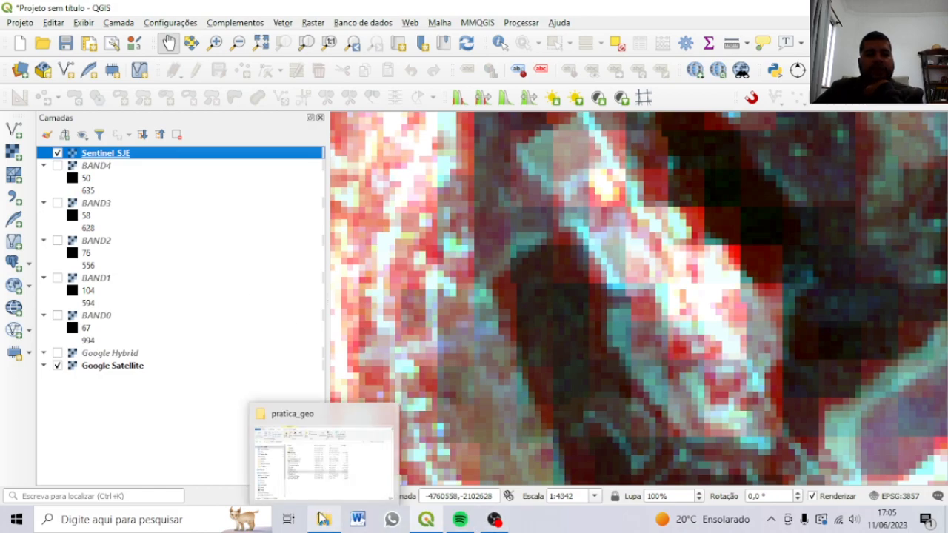
pyautogui.click(323, 518)
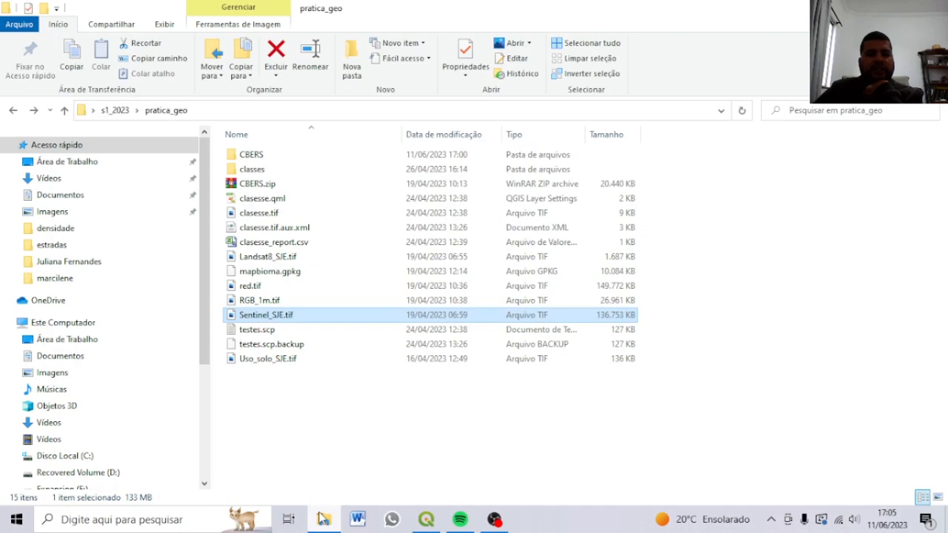
pyautogui.click(258, 303)
pyautogui.moveTo(249, 308); pyautogui.dragTo(258, 326)
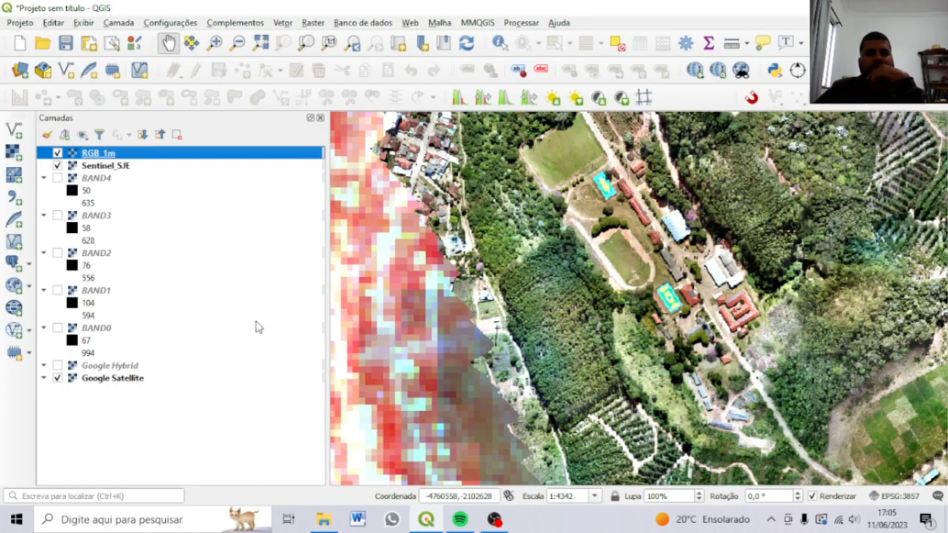
pyautogui.scroll(1, 637, 396)
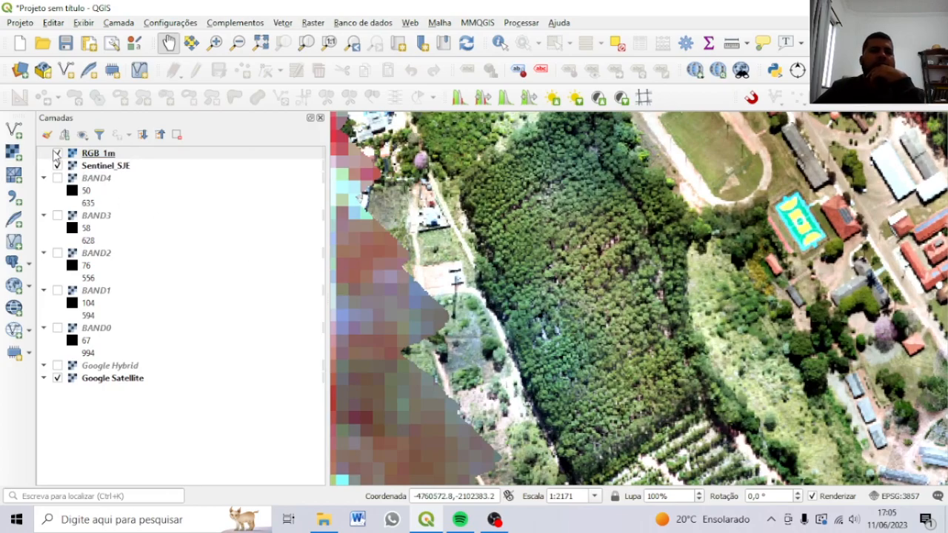
pyautogui.click(88, 168)
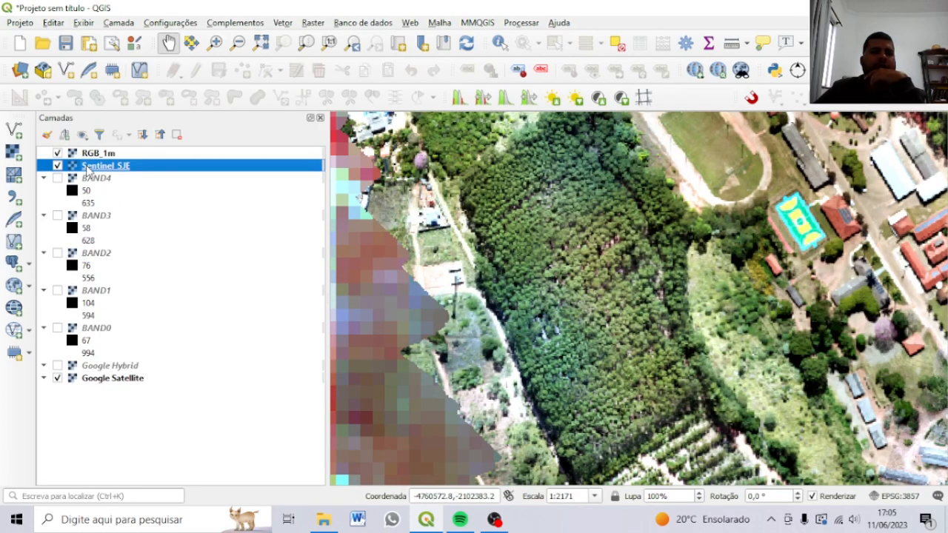
# Set Sentinel SJE symbology to Red band 4, Green band 3, Blue band 2
pyautogui.doubleClick(65, 165)
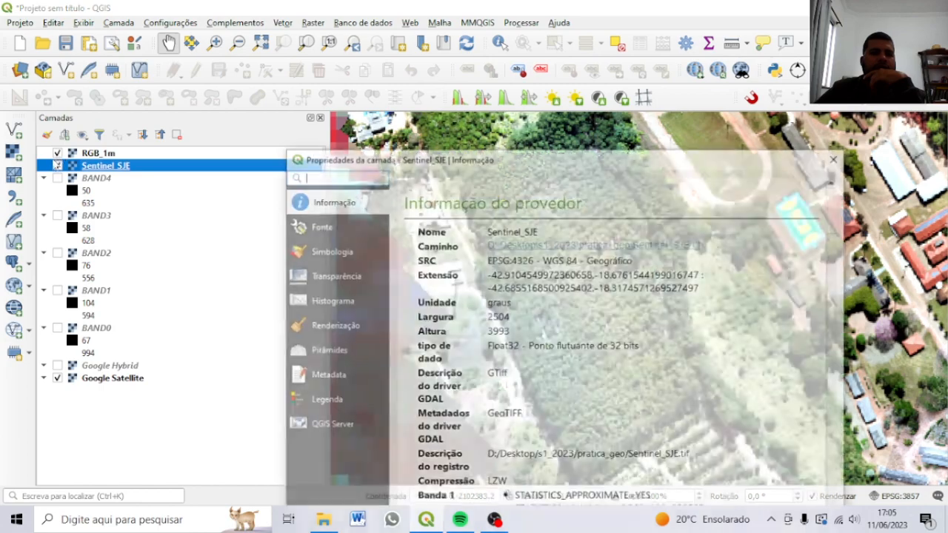
pyautogui.moveTo(525, 158); pyautogui.dragTo(544, 70)
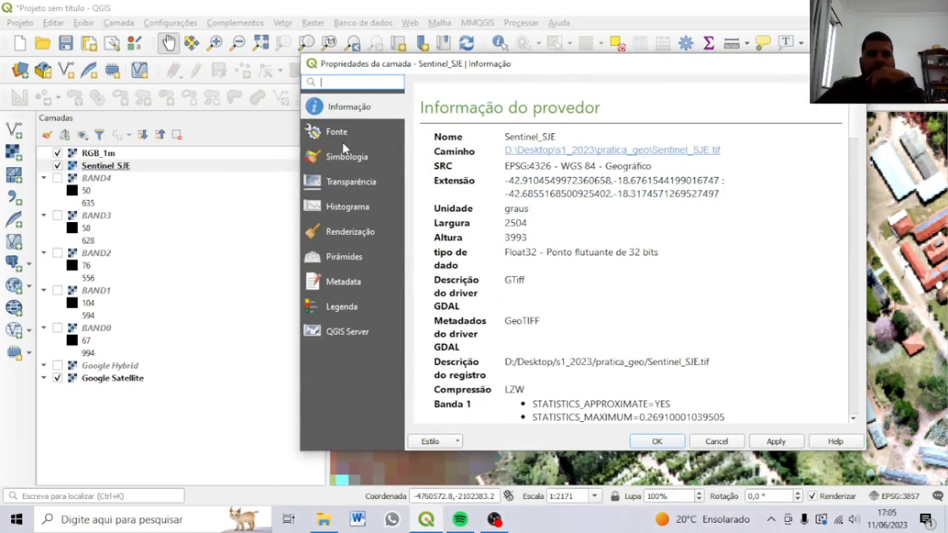
pyautogui.click(327, 158)
pyautogui.click(538, 133)
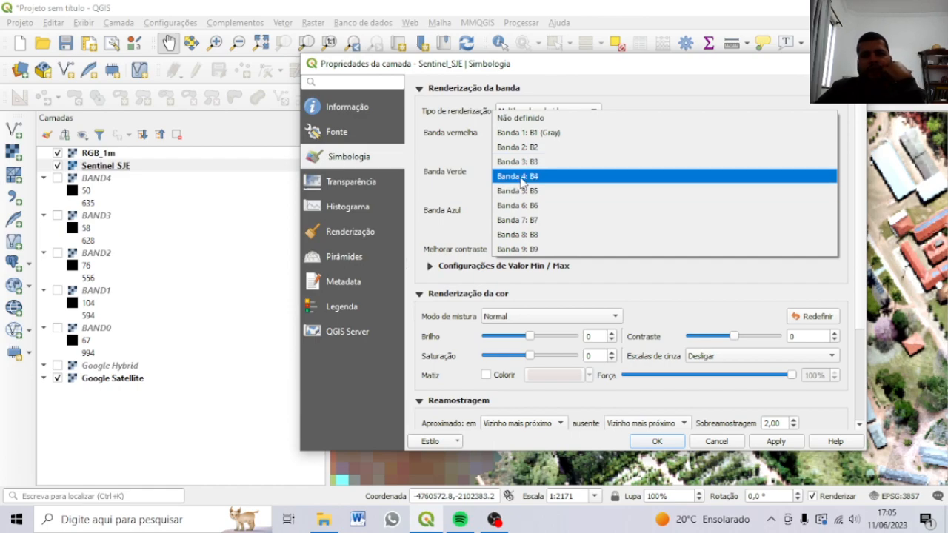
pyautogui.click(521, 177)
pyautogui.click(529, 172)
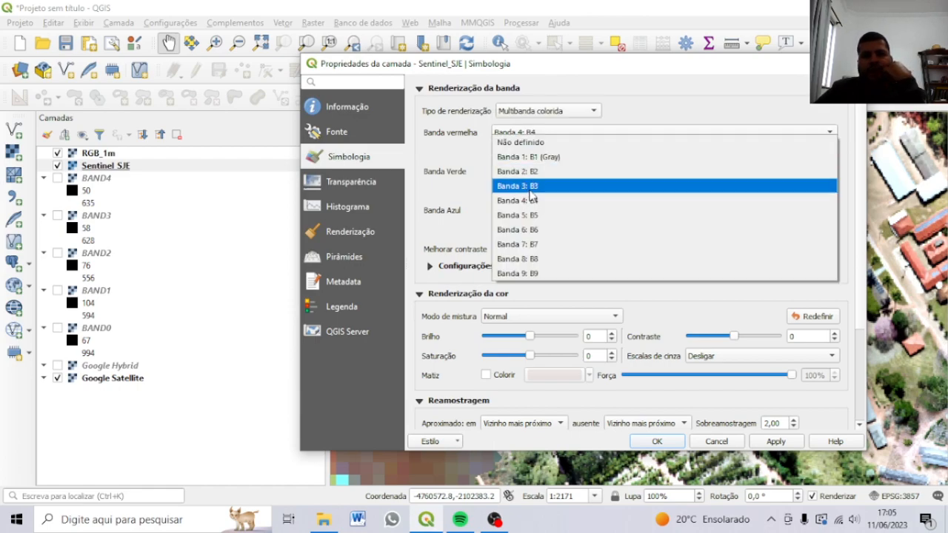
pyautogui.click(531, 189)
pyautogui.click(516, 212)
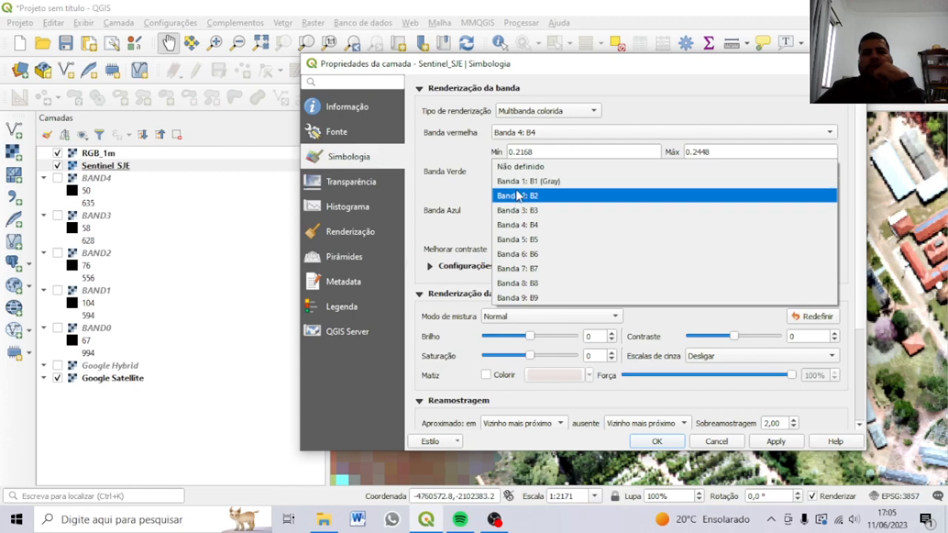
pyautogui.click(517, 196)
pyautogui.click(775, 441)
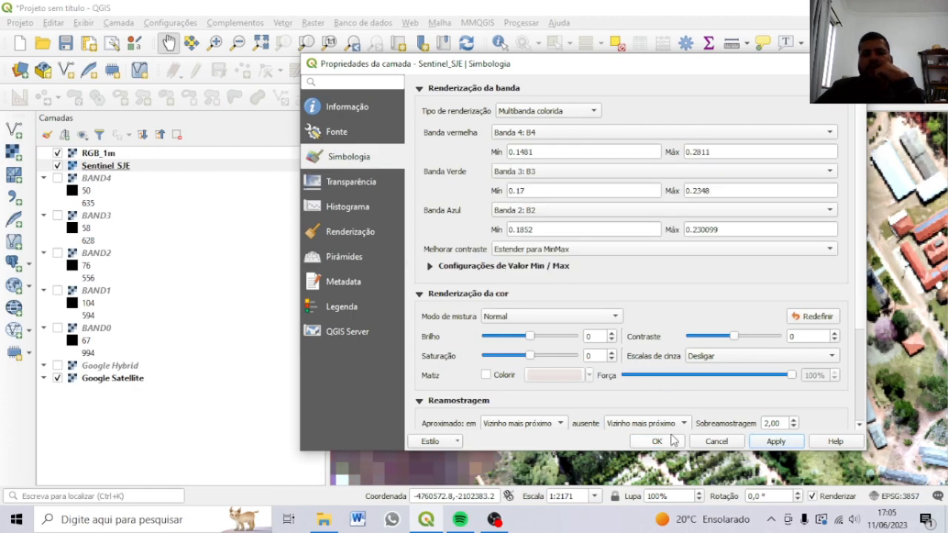
pyautogui.click(670, 440)
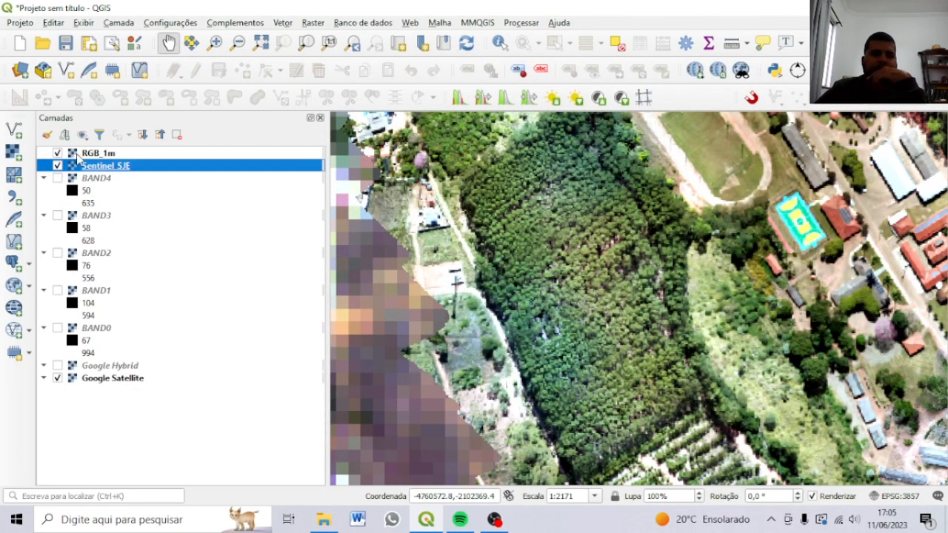
# Hide RGB_1m, try several histogram stretches on Sentinel SJE, then show RGB_1m again
pyautogui.click(58, 153)
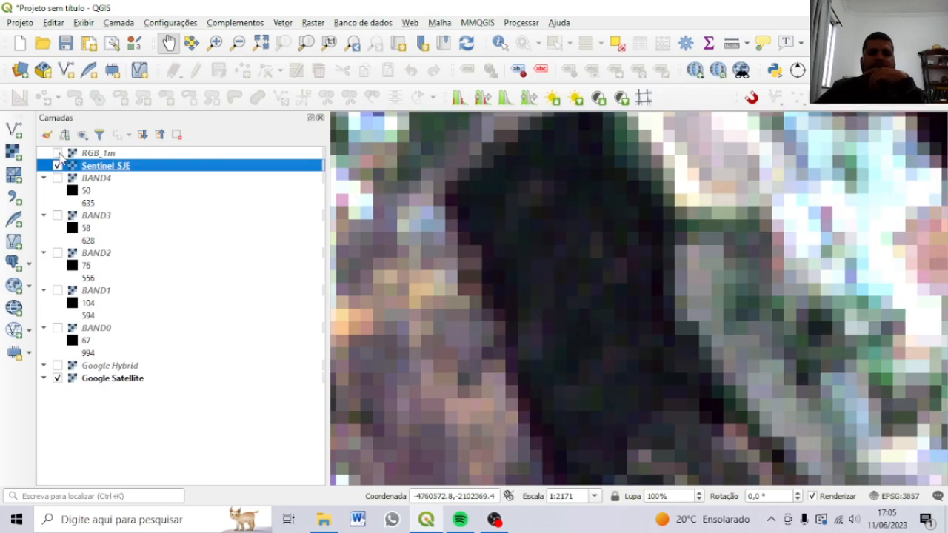
pyautogui.click(482, 99)
pyautogui.click(504, 98)
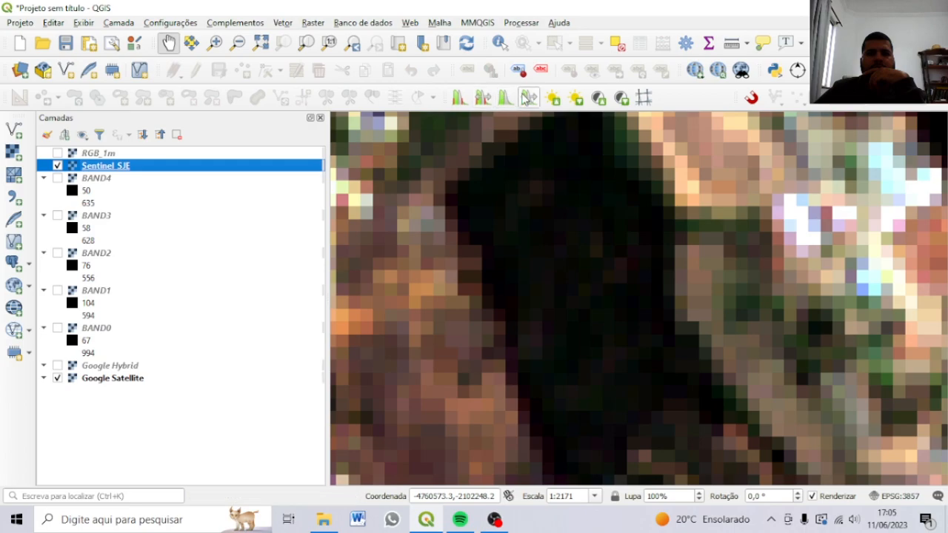
pyautogui.click(527, 99)
pyautogui.click(505, 99)
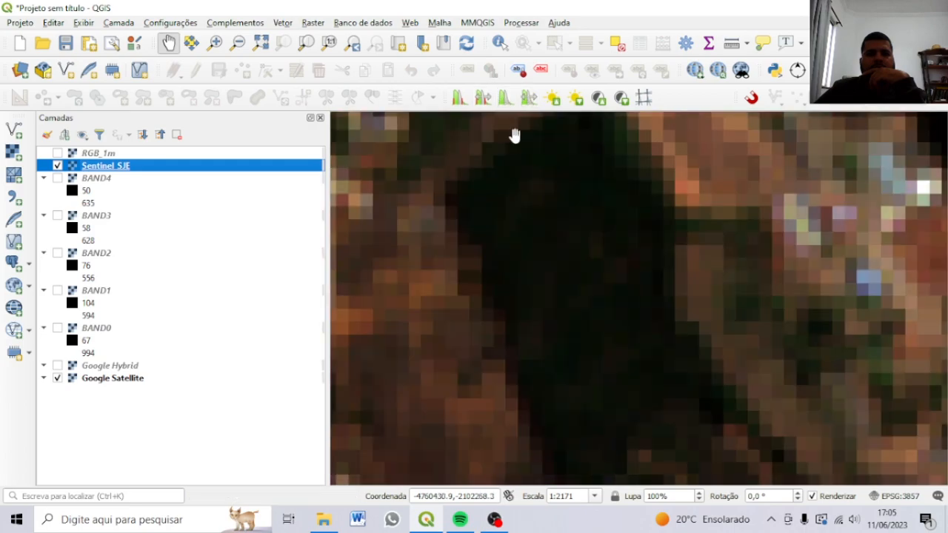
pyautogui.click(481, 98)
pyautogui.scroll(-1, 561, 202)
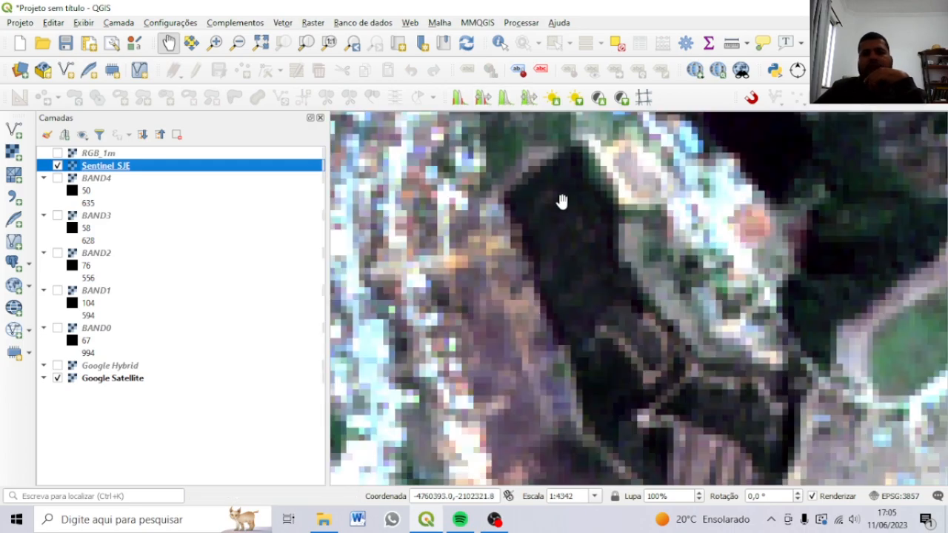
pyautogui.scroll(1, 563, 201)
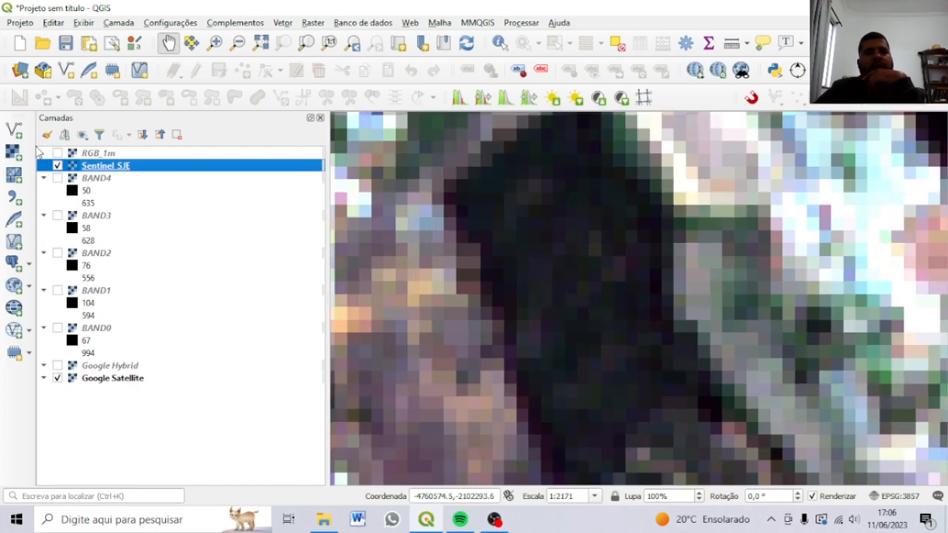
pyautogui.click(57, 153)
# Compare RGB_1m and Sentinel SJE against Google Satellite, leave both hidden, and frame the stand
pyautogui.click(57, 153)
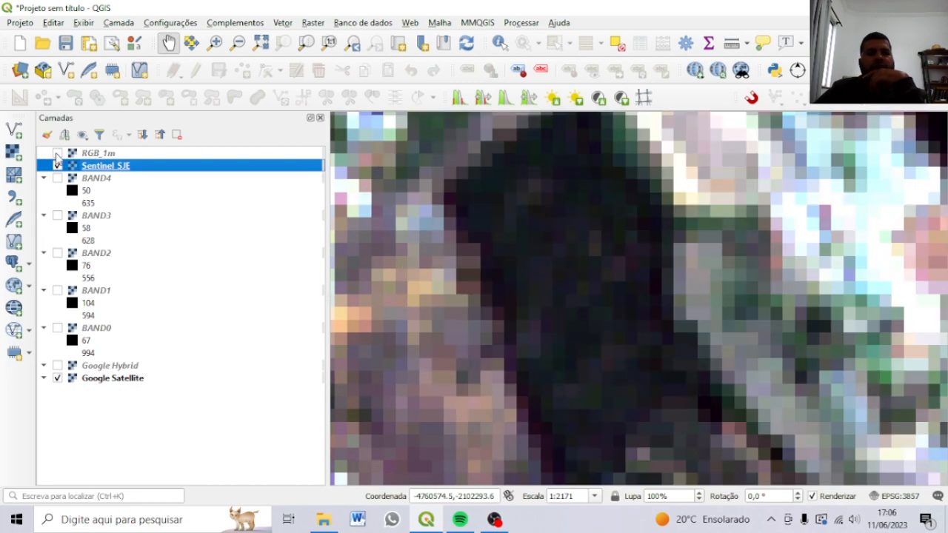
pyautogui.click(57, 165)
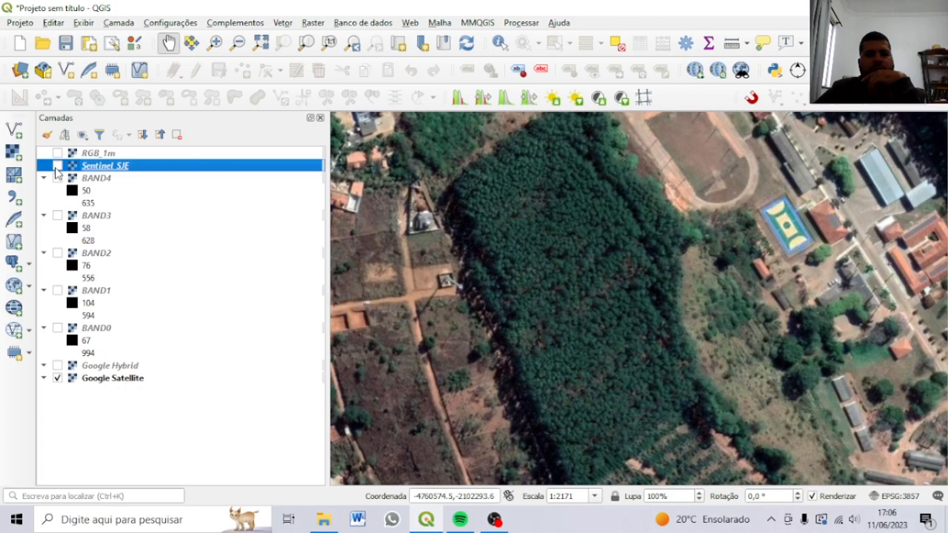
pyautogui.click(57, 165)
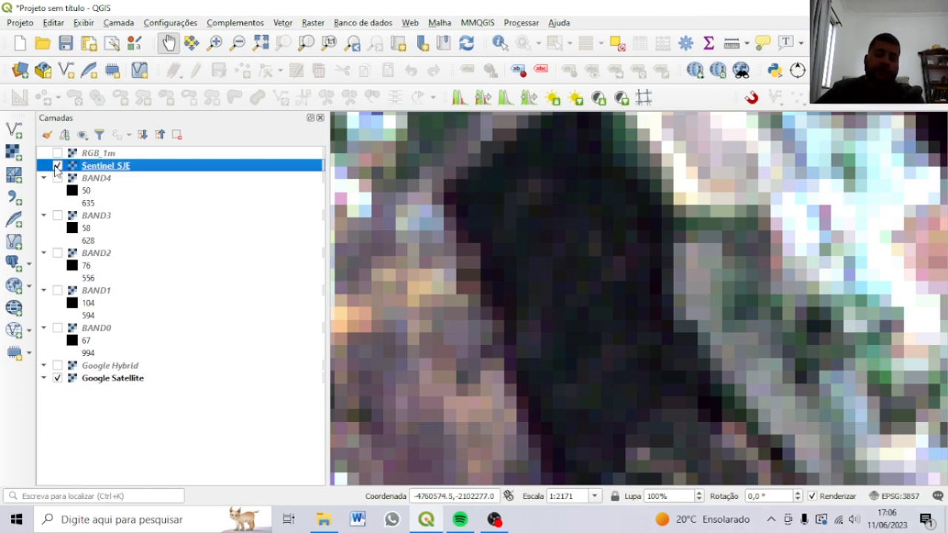
pyautogui.click(57, 166)
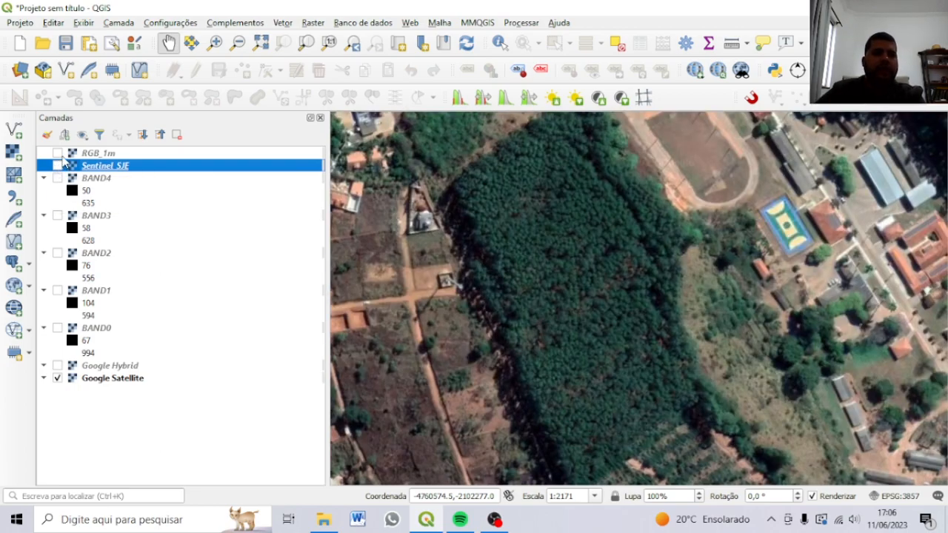
pyautogui.click(57, 153)
pyautogui.click(57, 153)
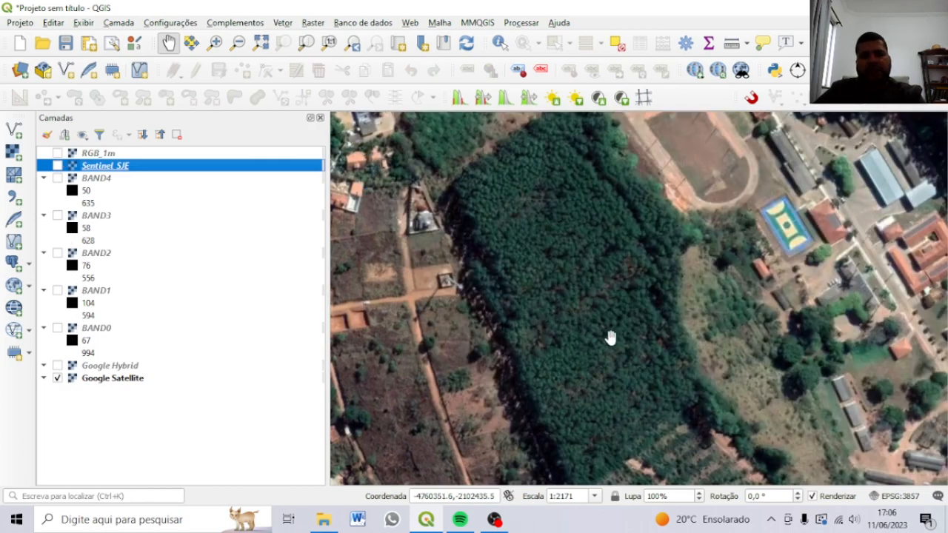
pyautogui.scroll(1, 556, 321)
pyautogui.scroll(2, 557, 323)
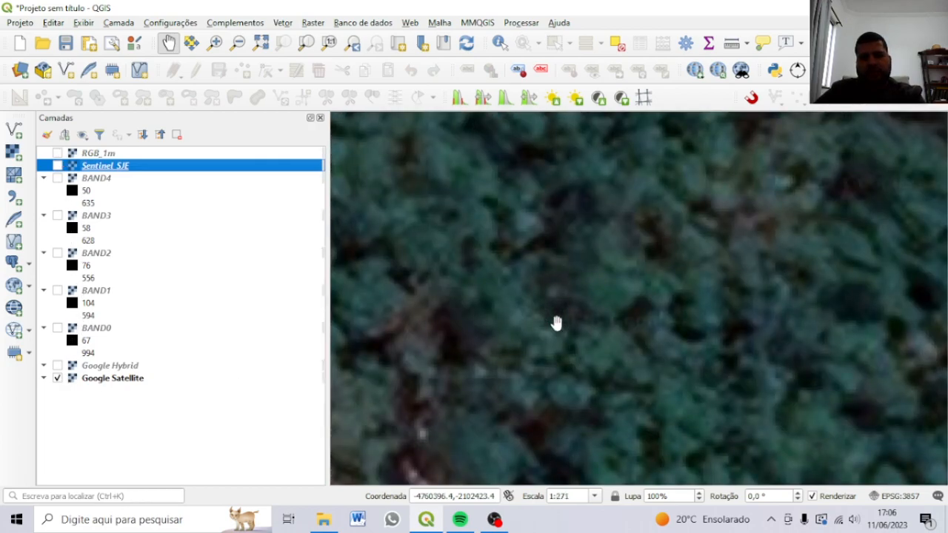
pyautogui.scroll(-3, 556, 324)
pyautogui.moveTo(557, 321); pyautogui.dragTo(553, 376)
pyautogui.moveTo(460, 344); pyautogui.dragTo(534, 283)
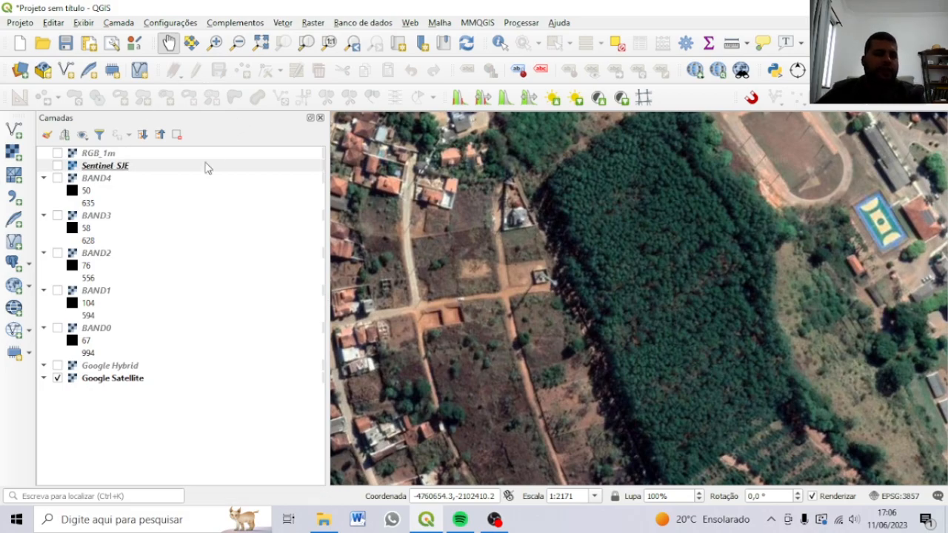
# Briefly show and hide the BAND4 and BAND3 rasters
pyautogui.click(58, 178)
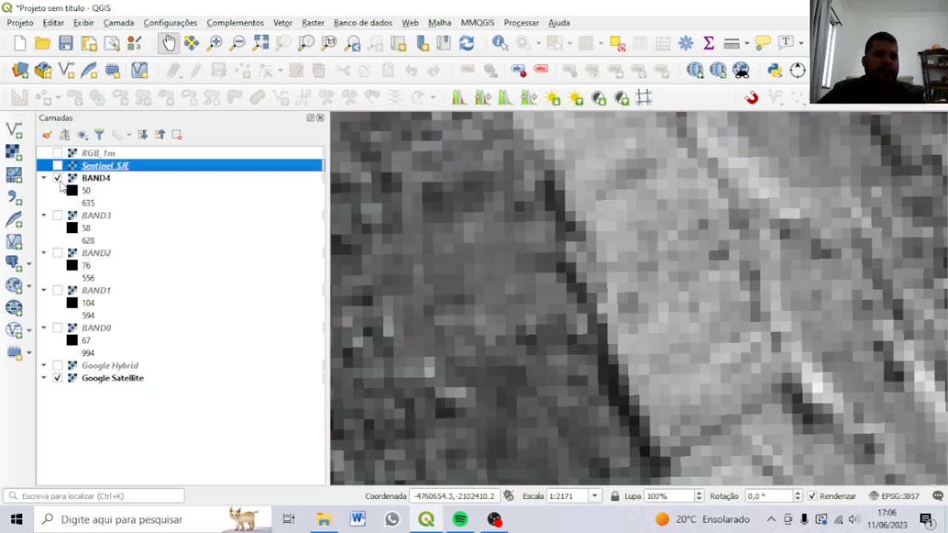
pyautogui.click(58, 179)
pyautogui.click(57, 215)
pyautogui.click(58, 215)
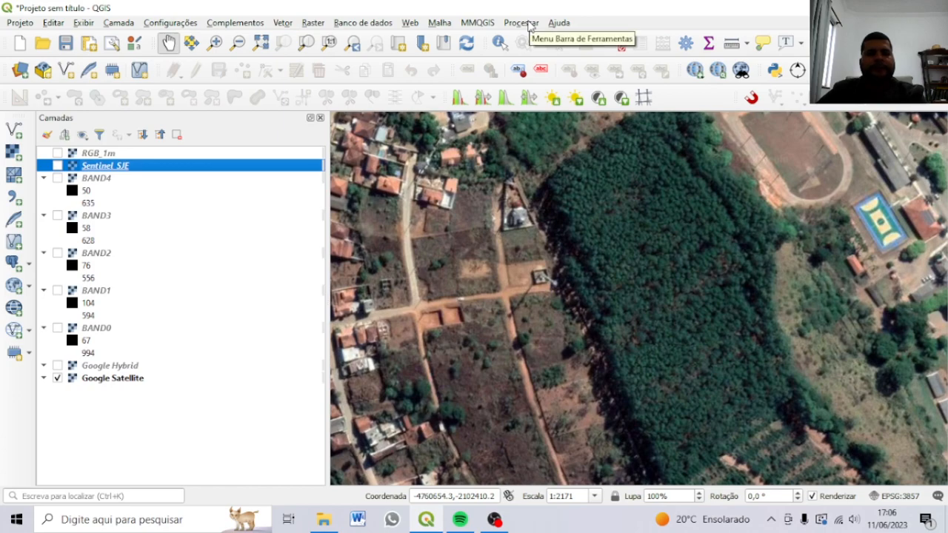
# In Raster > Miscellaneous > Merge, select BAND1–BAND4 as input layers
pyautogui.click(311, 26)
pyautogui.moveTo(320, 122)
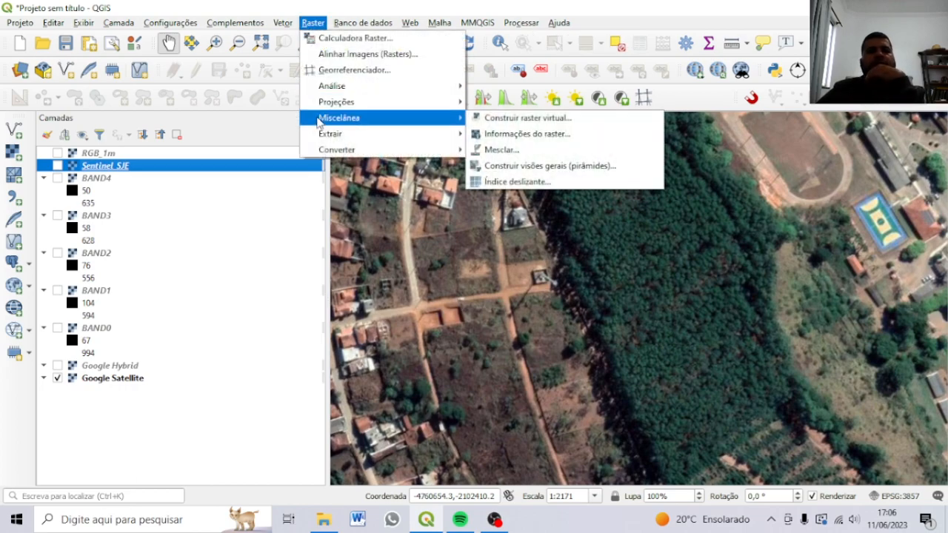
pyautogui.moveTo(323, 142)
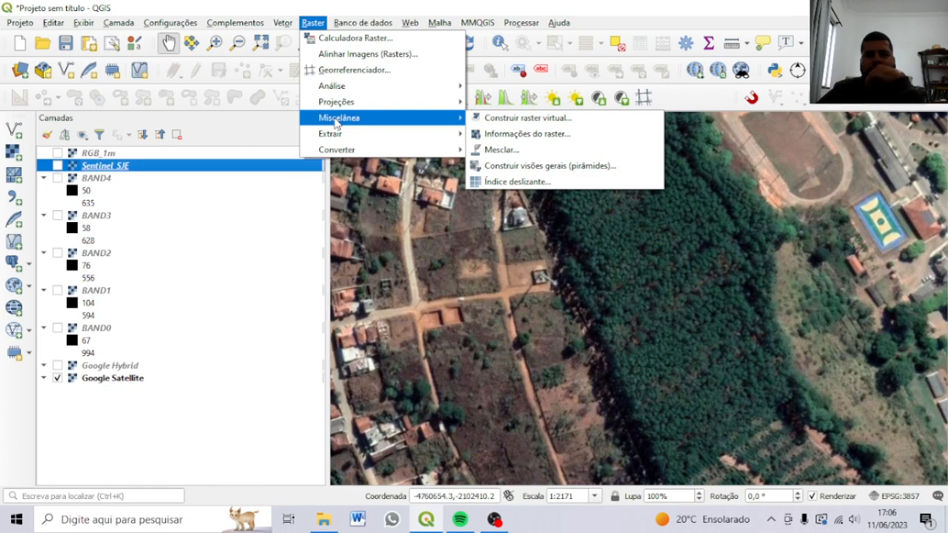
pyautogui.moveTo(348, 104)
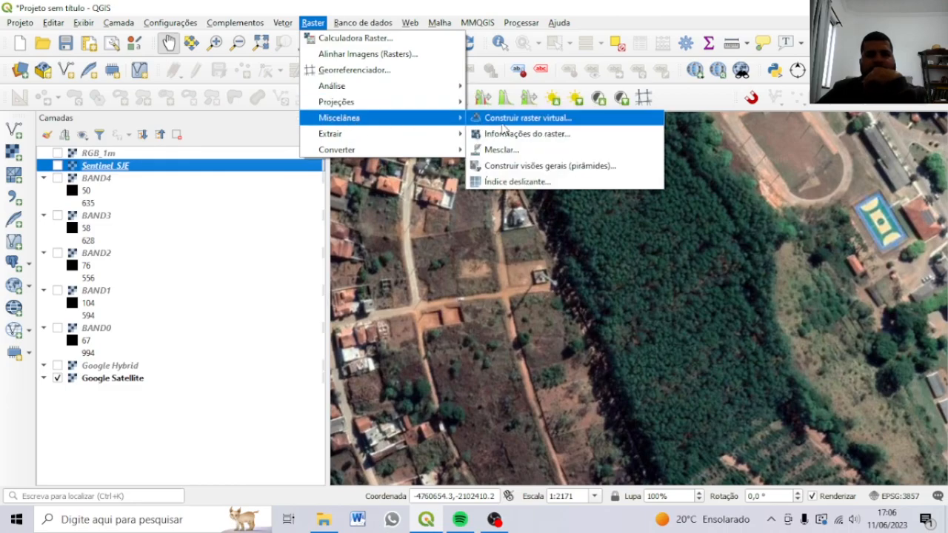
pyautogui.click(502, 149)
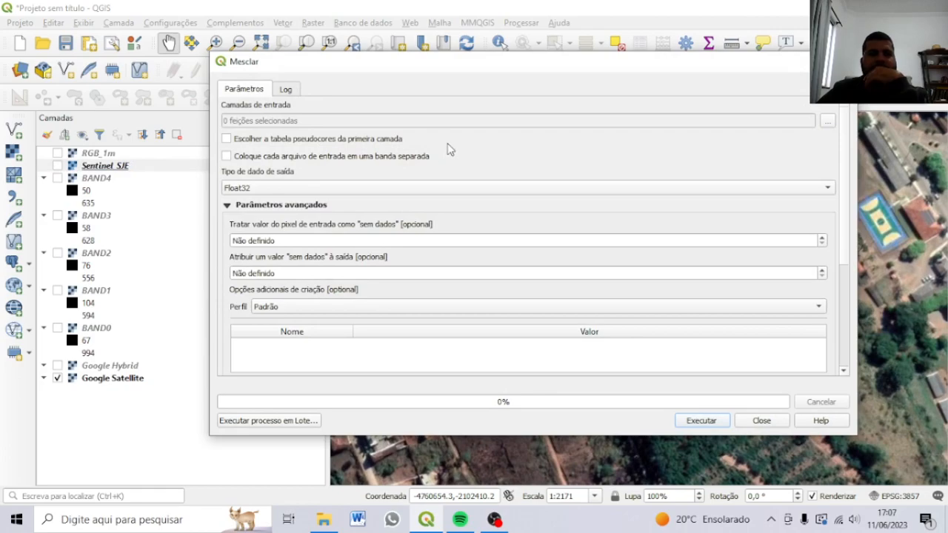
pyautogui.click(827, 120)
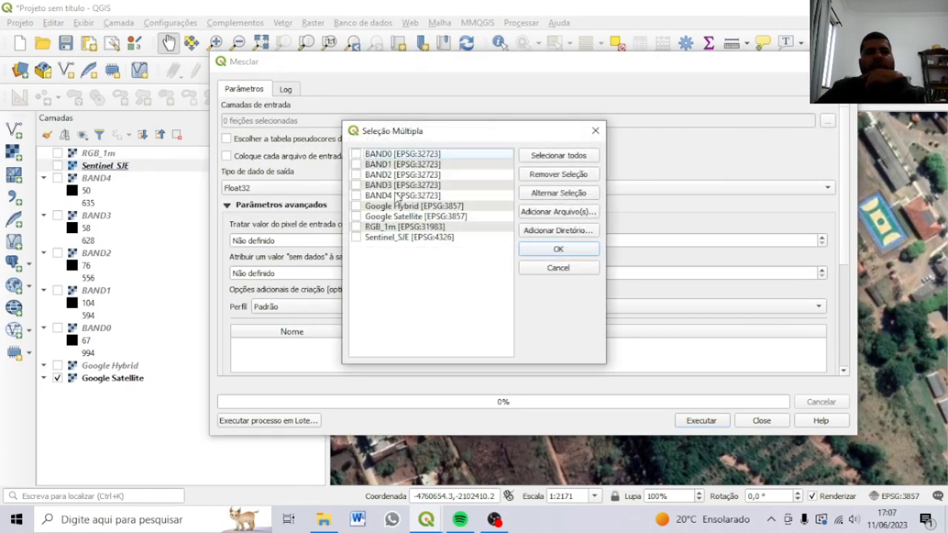
pyautogui.click(357, 196)
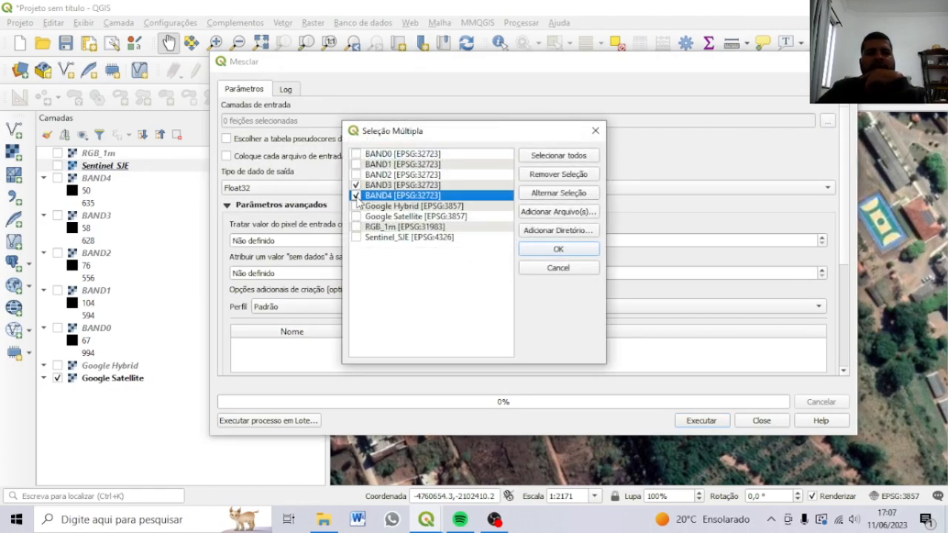
pyautogui.click(356, 175)
pyautogui.click(356, 165)
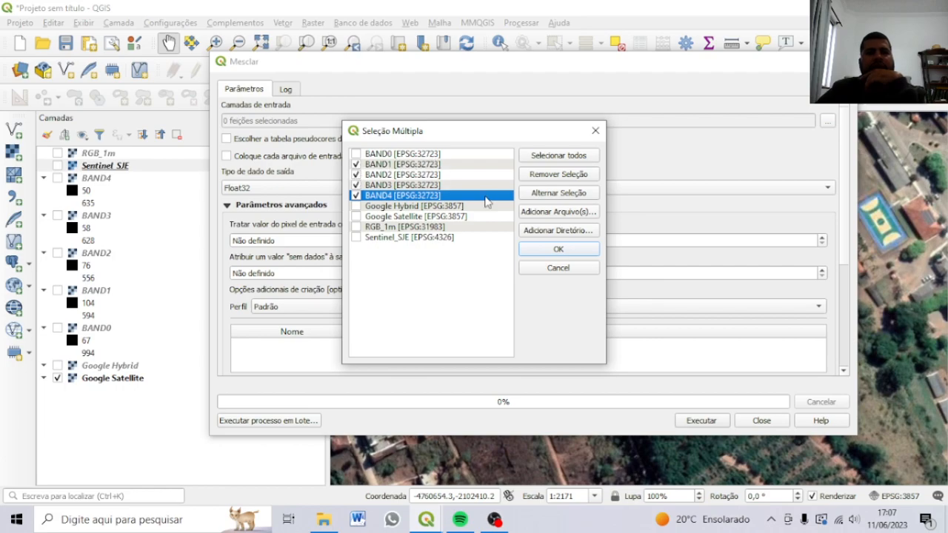
pyautogui.click(558, 251)
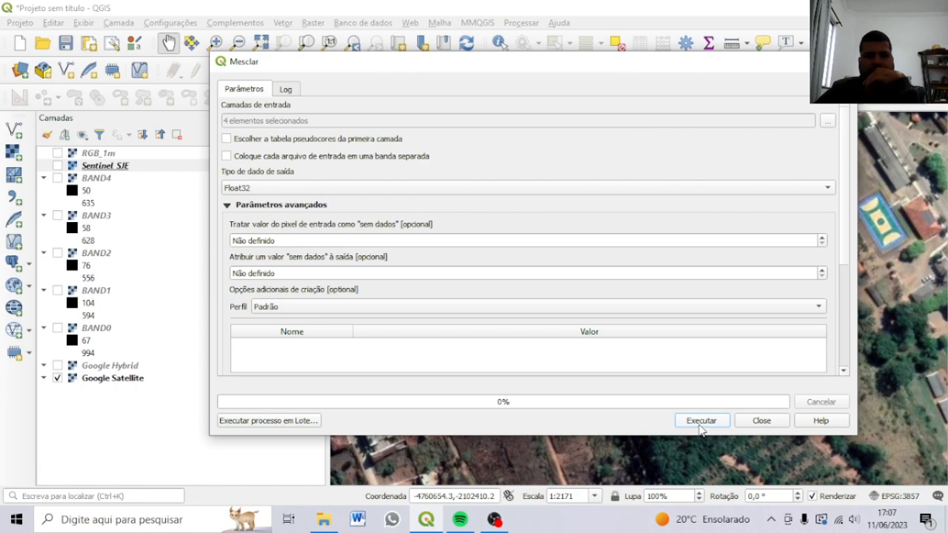
# Place each input file in a separate band and run the merge to create Mesclado
pyautogui.click(227, 157)
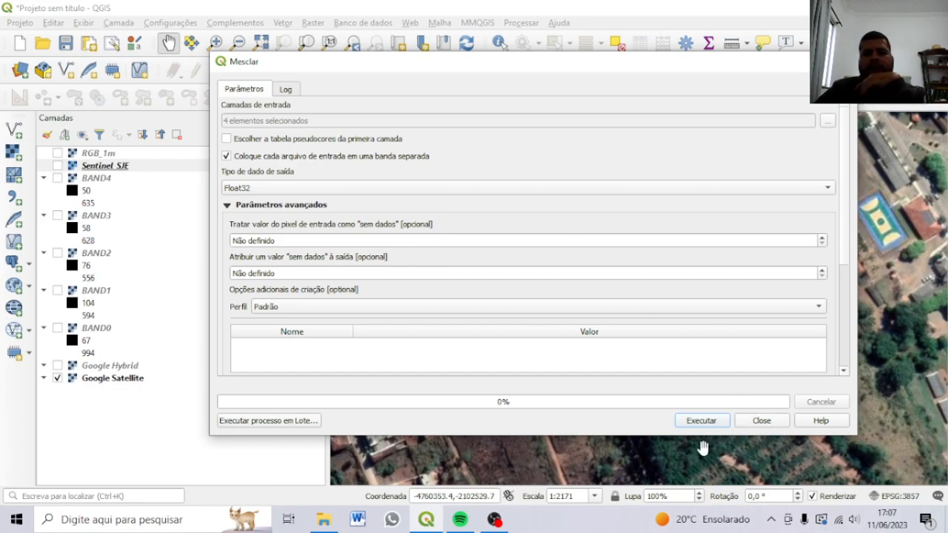
pyautogui.click(703, 421)
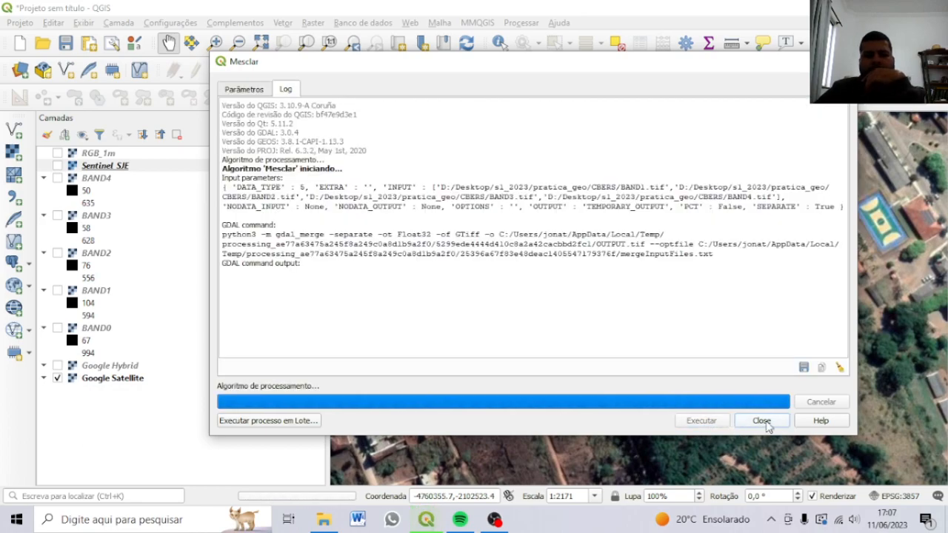
pyautogui.click(763, 421)
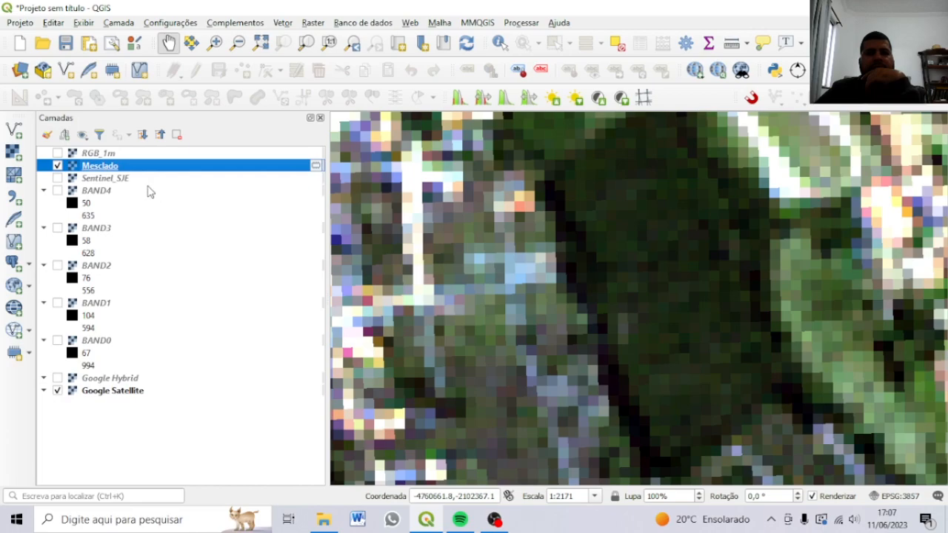
pyautogui.scroll(-1, 736, 247)
pyautogui.moveTo(699, 258); pyautogui.dragTo(494, 305)
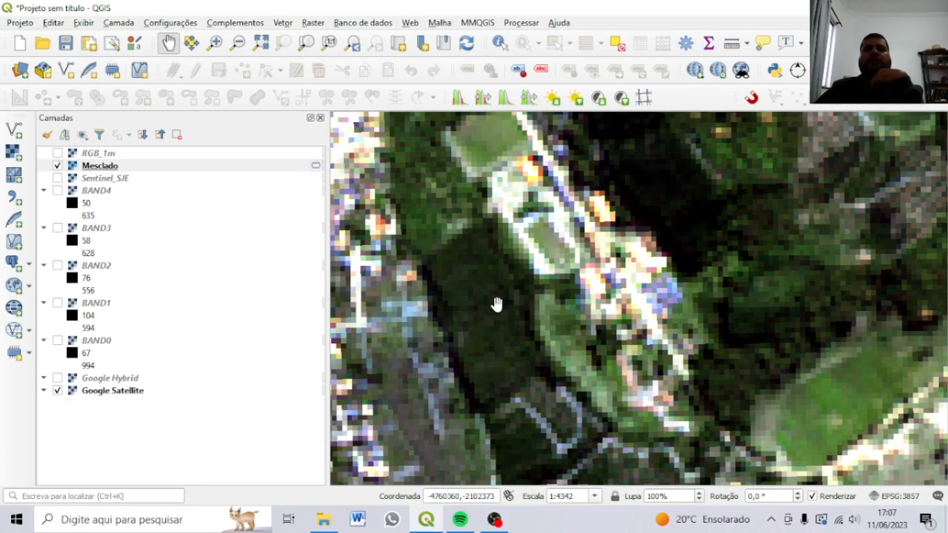
# Select Mesclado and find the Pansharpening algorithm in the Processing Toolbox by searching 'pan'
pyautogui.click(86, 170)
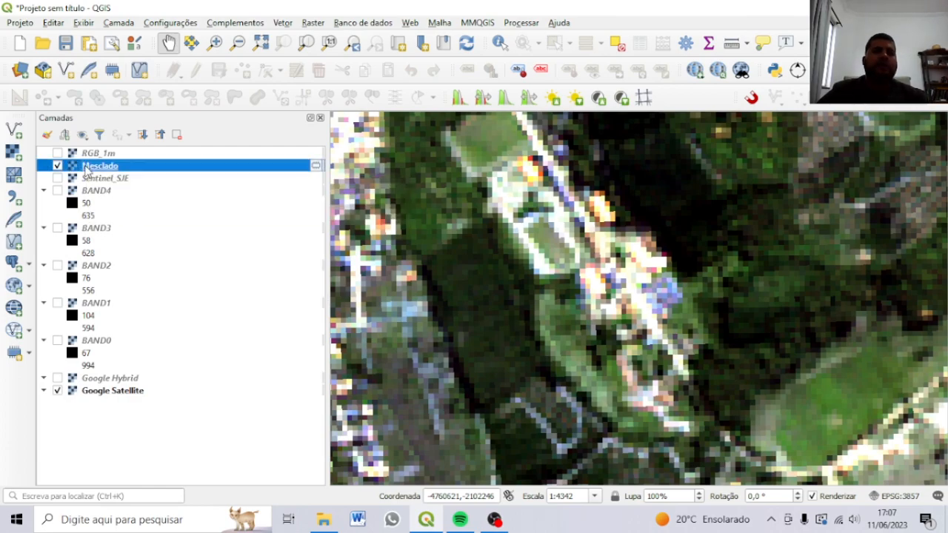
pyautogui.click(532, 24)
pyautogui.click(540, 38)
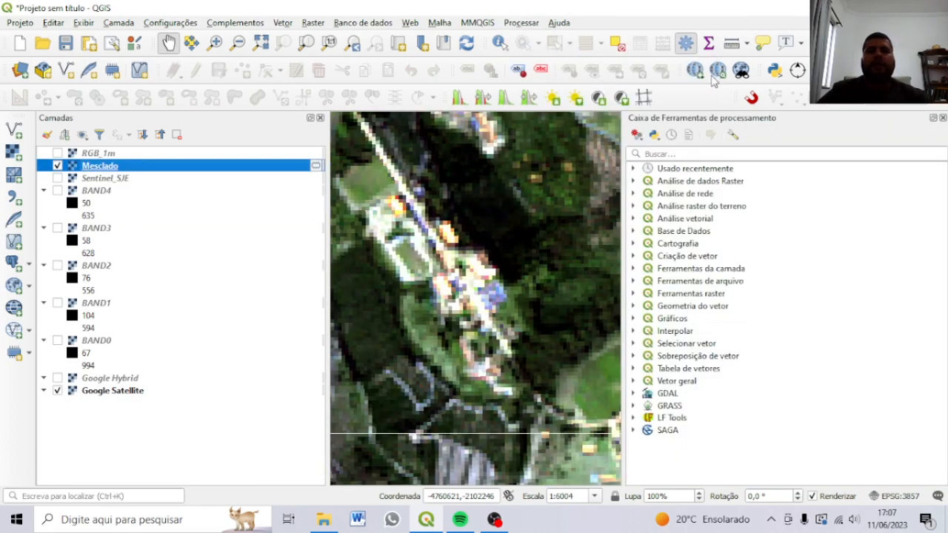
pyautogui.click(703, 155)
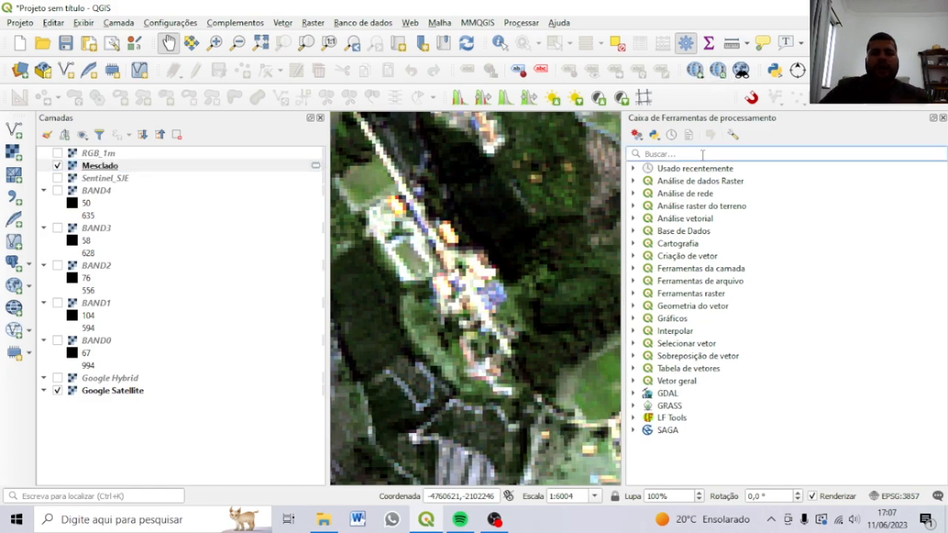
pyautogui.write('pan')
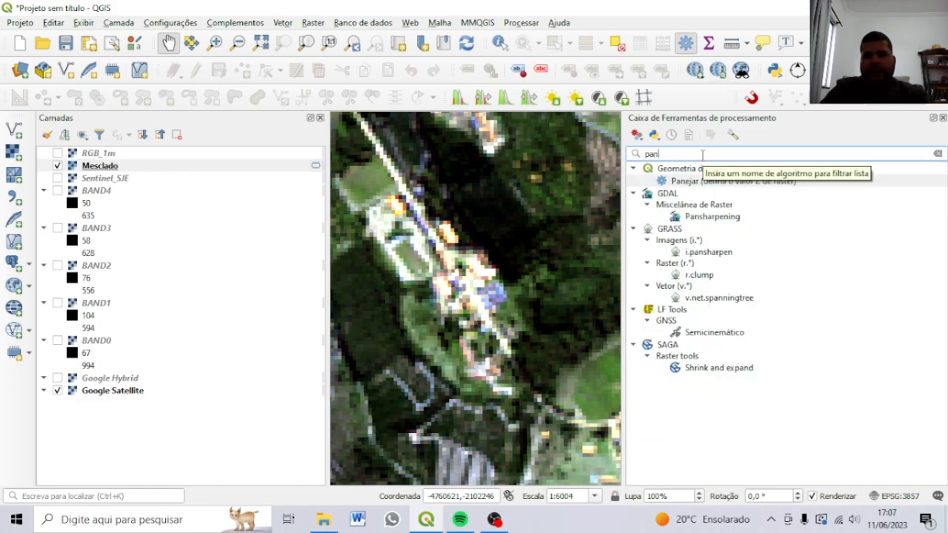
pyautogui.doubleClick(712, 216)
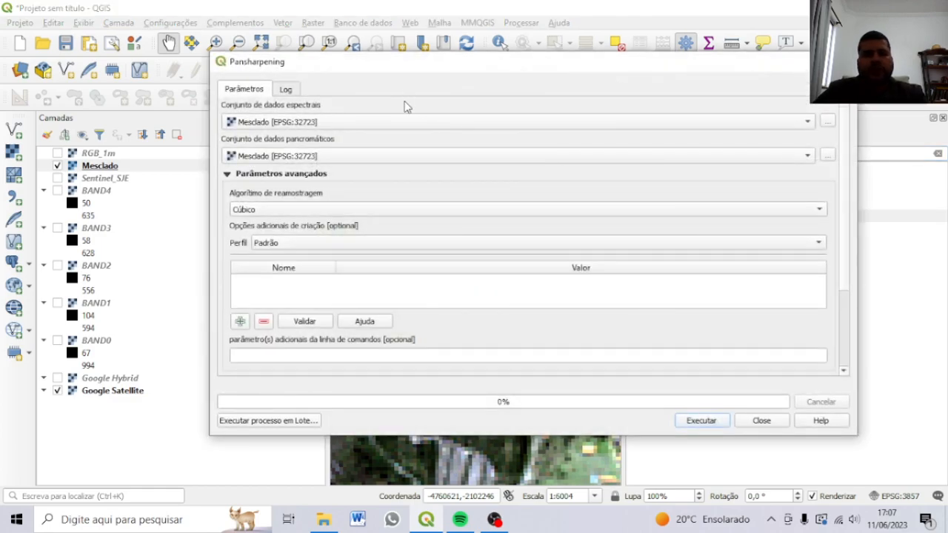
# Pansharpen with BAND0 as panchromatic and Cúbico suavizado resampling, producing Saída
pyautogui.click(345, 156)
pyautogui.click(300, 55)
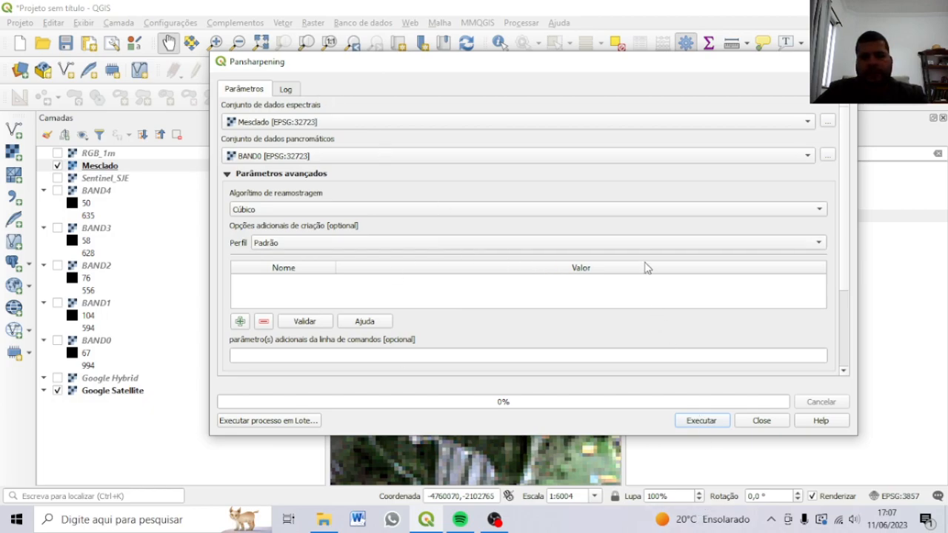
pyautogui.click(656, 211)
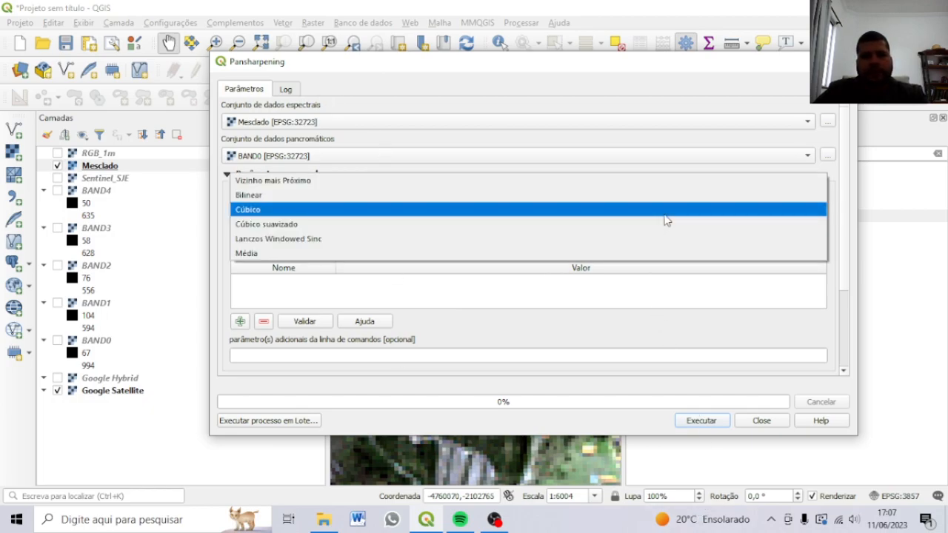
pyautogui.click(567, 225)
pyautogui.click(704, 420)
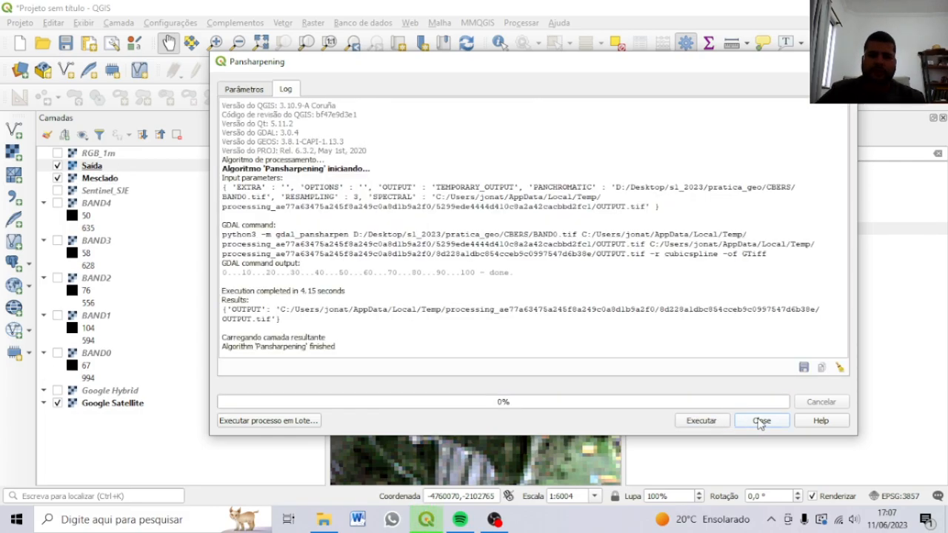
pyautogui.click(761, 421)
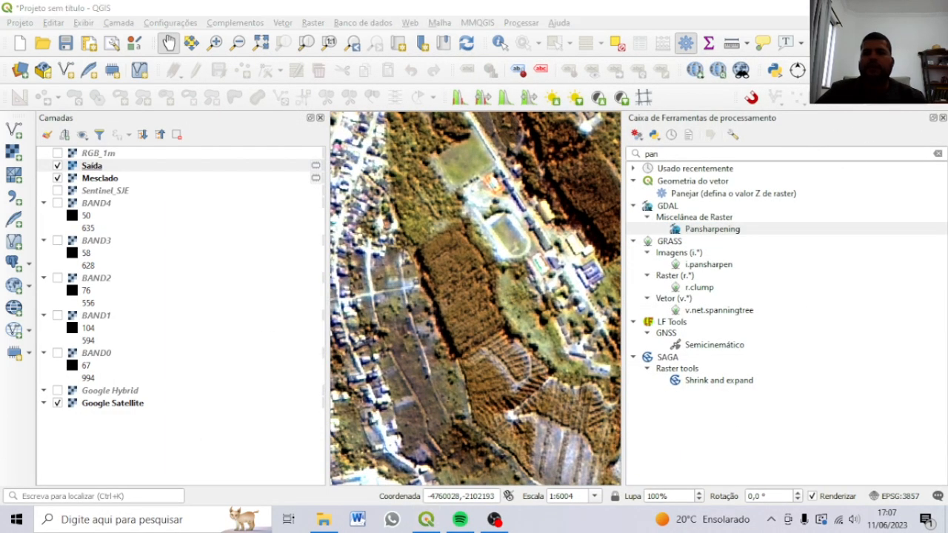
pyautogui.click(943, 118)
pyautogui.scroll(2, 610, 267)
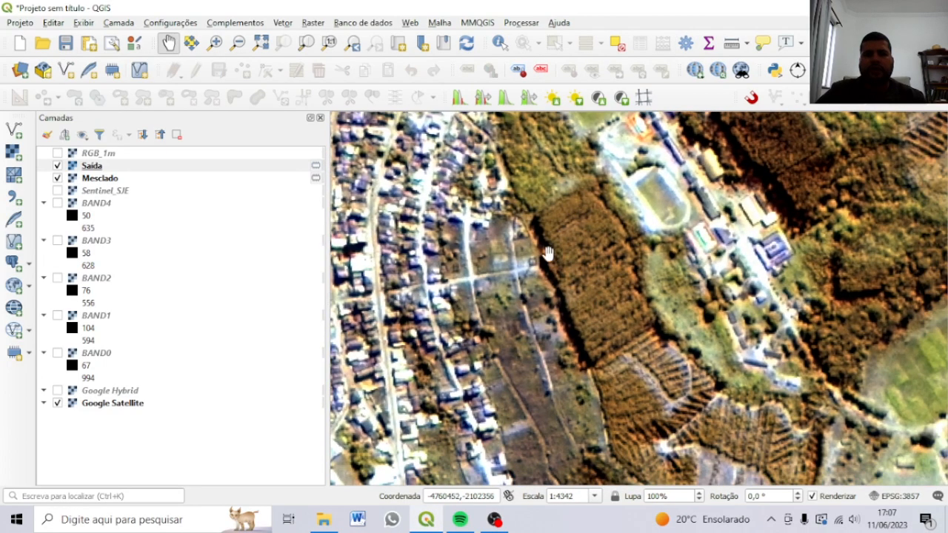
# Preview Saída as false colour with Red Banda 4, Green Banda 3, Blue Banda 2
pyautogui.doubleClick(77, 170)
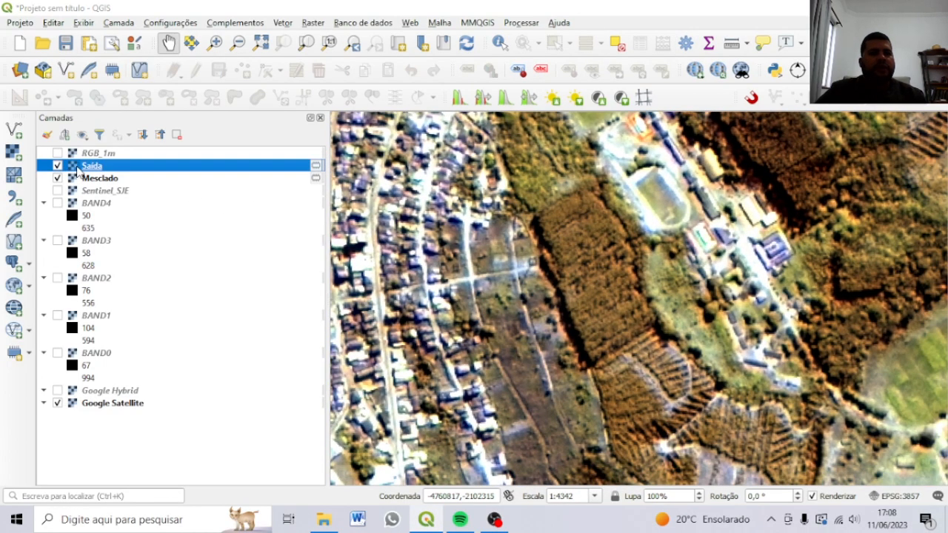
pyautogui.click(497, 132)
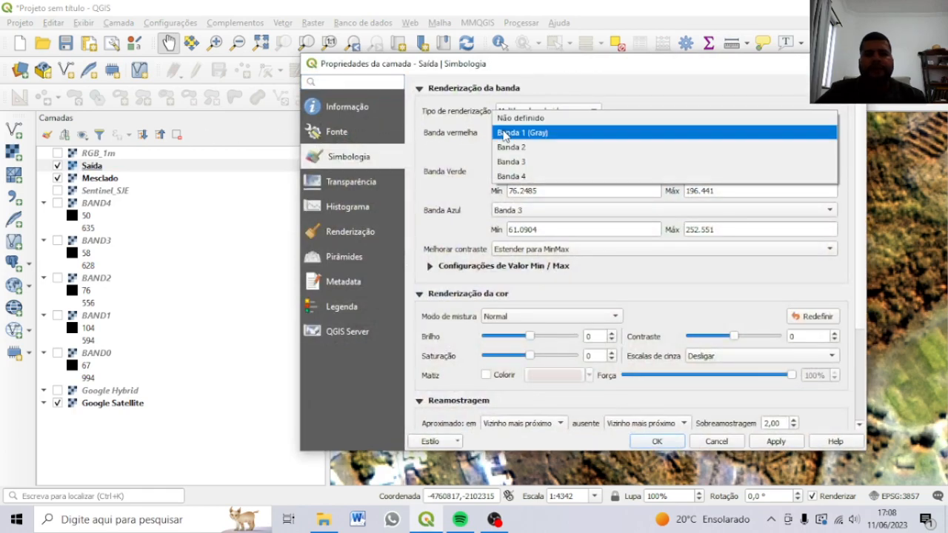
pyautogui.click(506, 171)
pyautogui.click(507, 172)
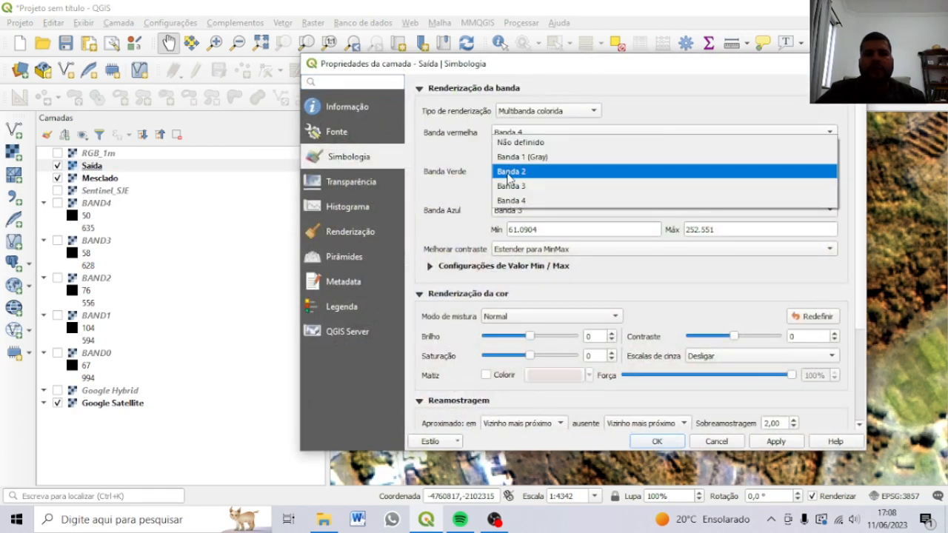
pyautogui.click(508, 186)
pyautogui.click(505, 211)
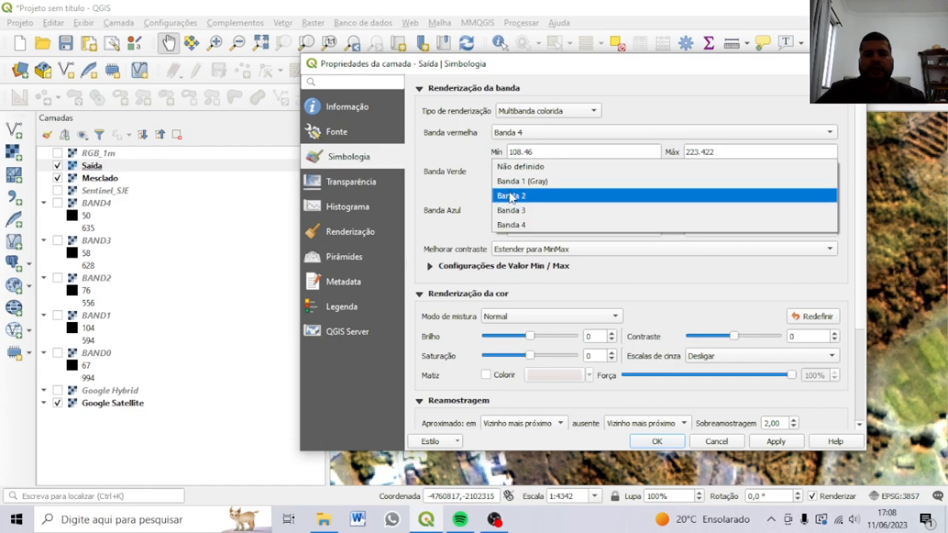
pyautogui.click(511, 196)
pyautogui.click(779, 442)
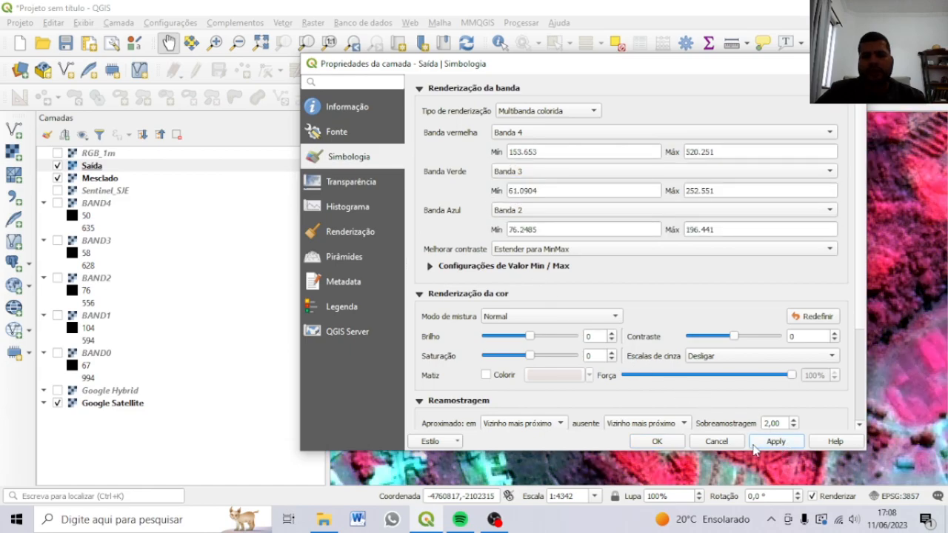
pyautogui.moveTo(660, 70); pyautogui.dragTo(690, 100)
# Set Saída to natural colour: Red Banda 3, Green Banda 2, Blue Banda 1
pyautogui.click(641, 161)
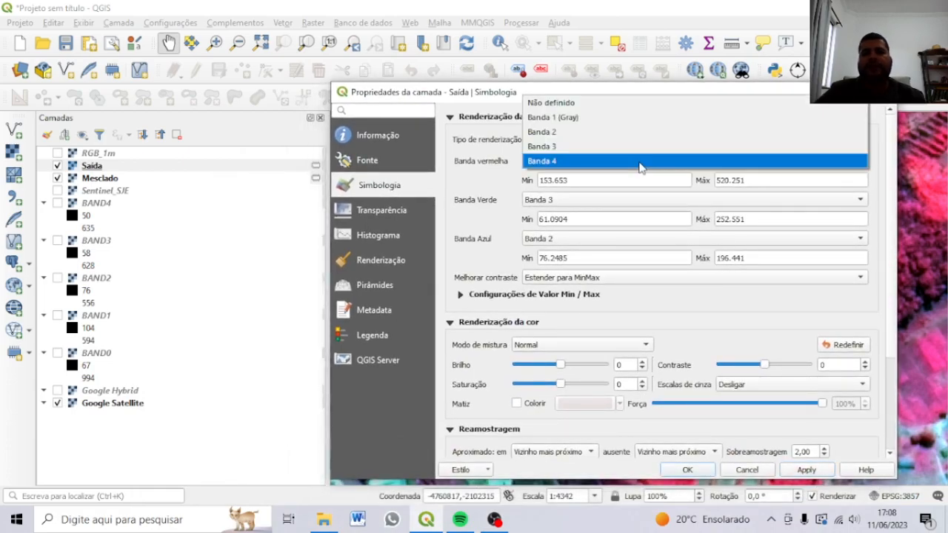
pyautogui.click(620, 151)
pyautogui.click(571, 203)
pyautogui.click(569, 187)
pyautogui.click(557, 243)
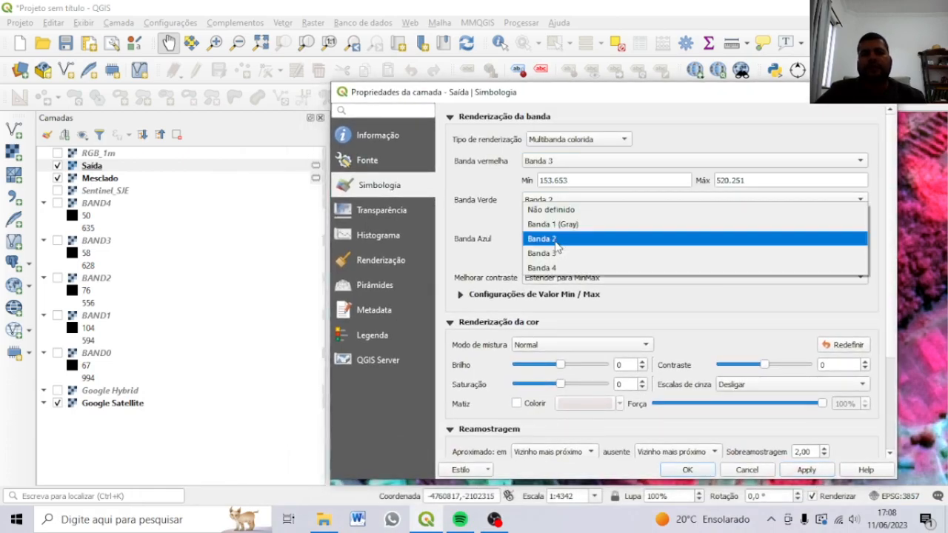
pyautogui.click(554, 224)
pyautogui.click(806, 469)
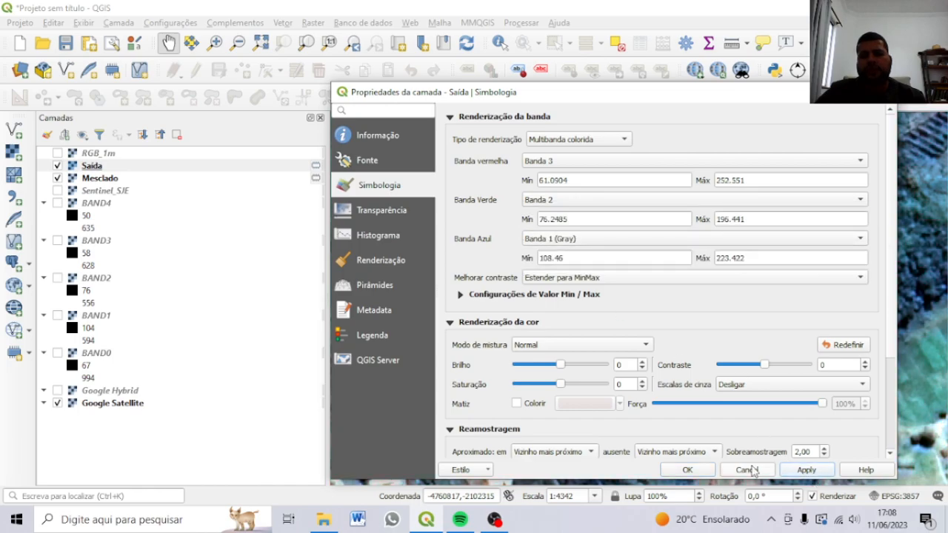
pyautogui.click(687, 470)
pyautogui.scroll(1, 616, 322)
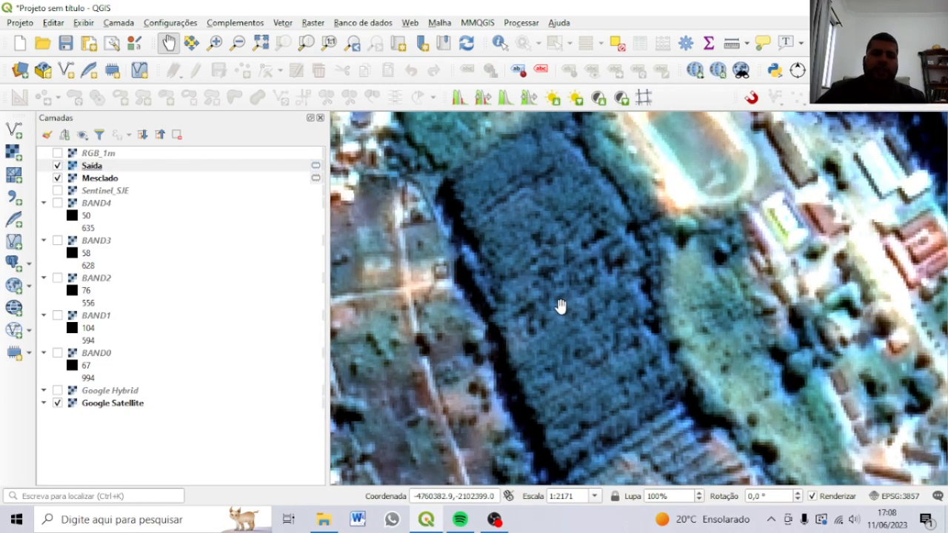
pyautogui.moveTo(560, 306); pyautogui.dragTo(544, 301)
# Review Saída's band statistics in Informação, then switch on RGB_1m
pyautogui.doubleClick(99, 169)
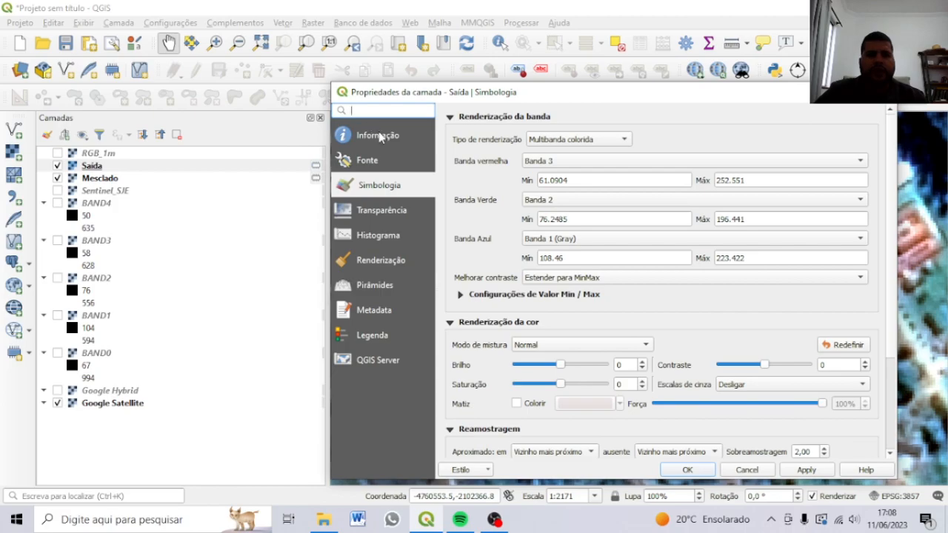
pyautogui.click(378, 134)
pyautogui.scroll(-6, 876, 297)
pyautogui.scroll(-10, 876, 297)
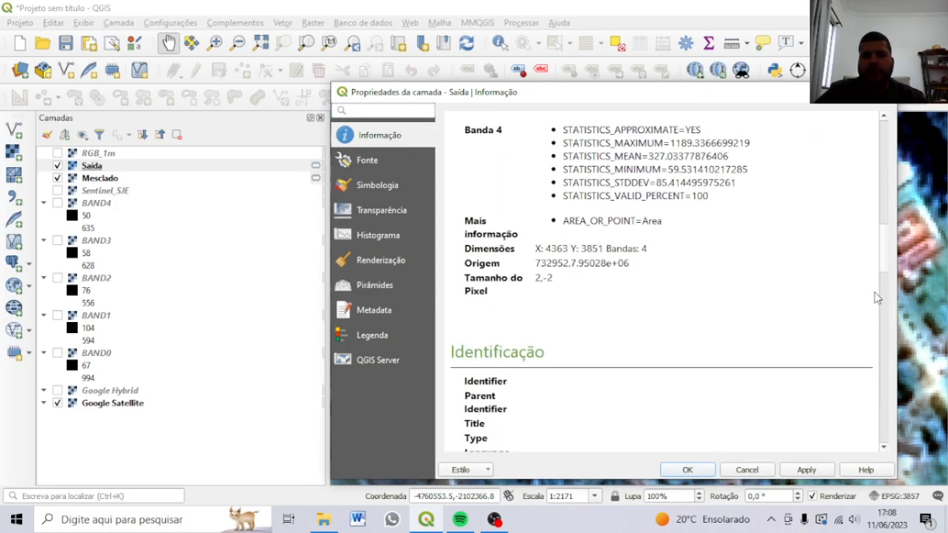
pyautogui.click(882, 93)
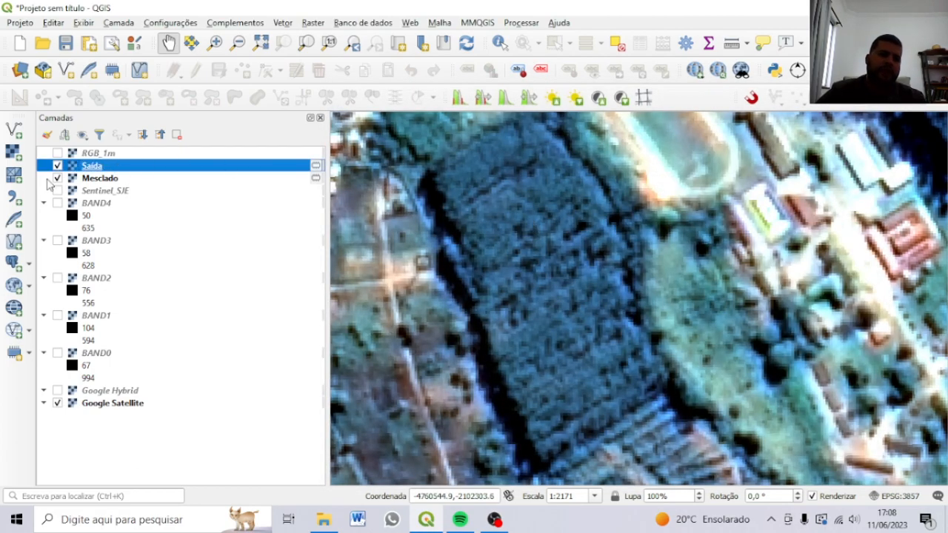
pyautogui.click(57, 153)
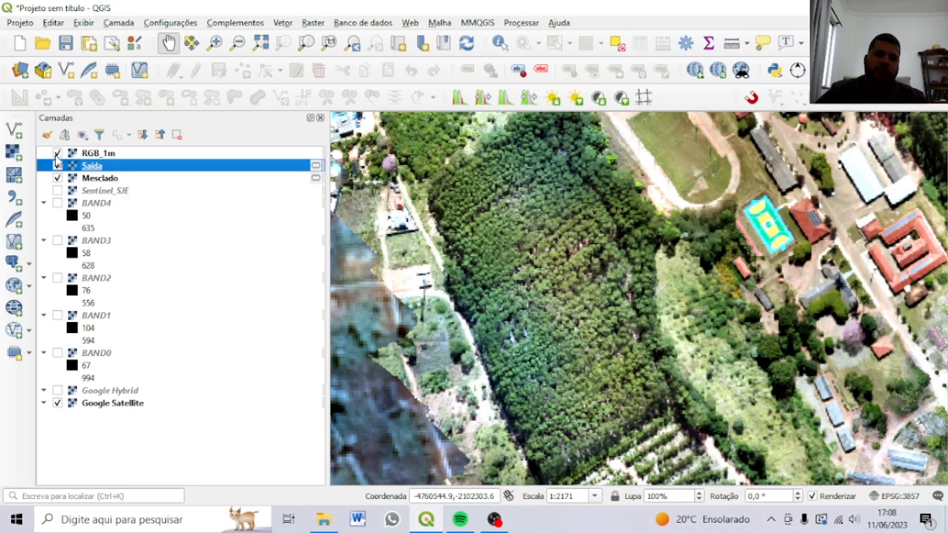
# Untick RGB_1m, Mesclado and Saída, briefly view Sentinel_SJE, then hide it and zoom out
pyautogui.click(57, 154)
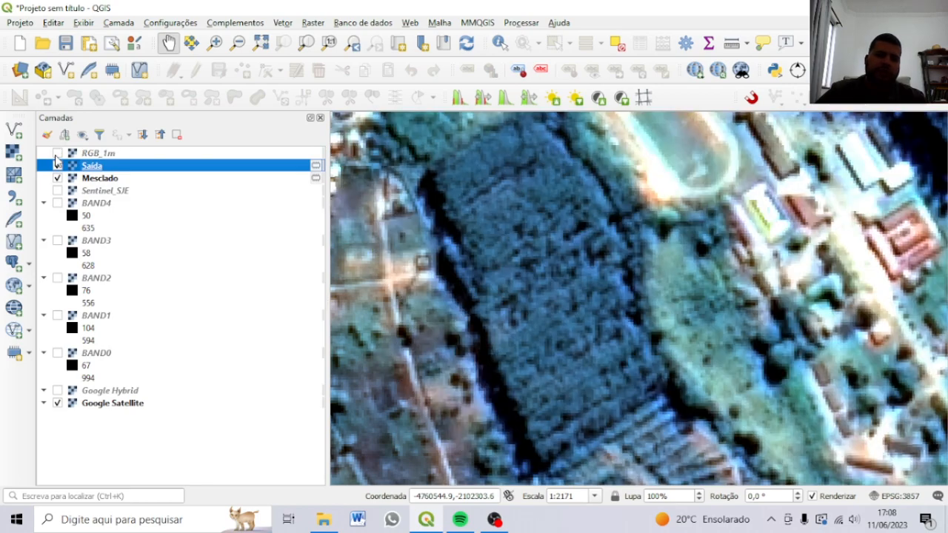
pyautogui.click(58, 191)
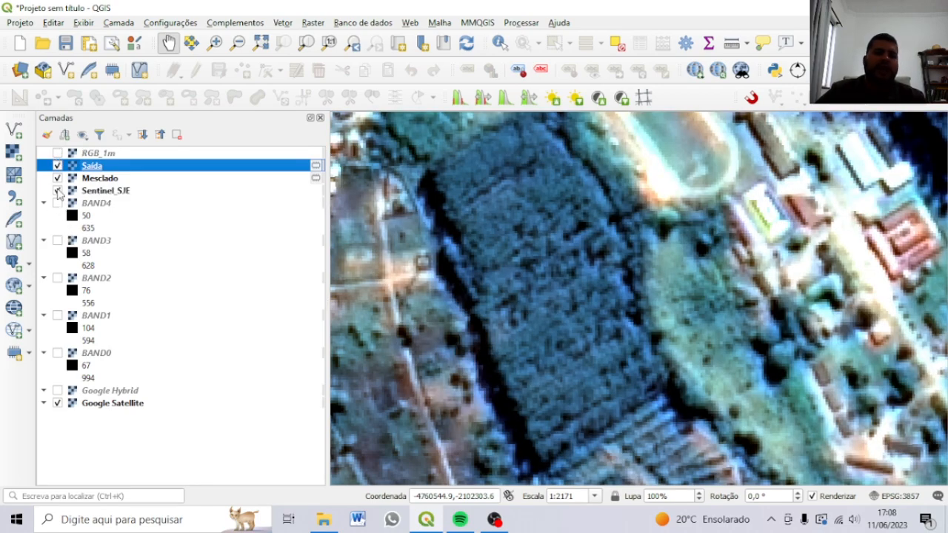
pyautogui.click(57, 179)
pyautogui.click(57, 166)
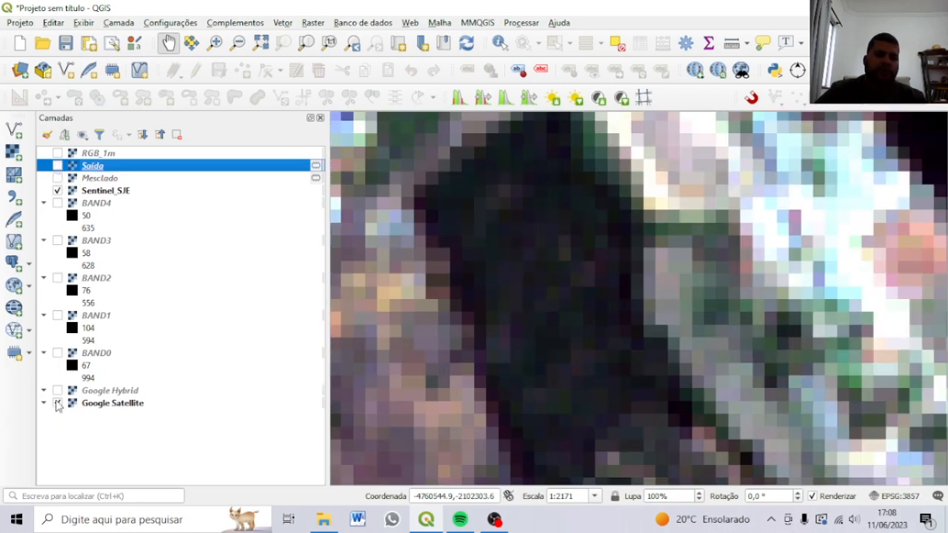
pyautogui.moveTo(662, 291); pyautogui.dragTo(620, 279)
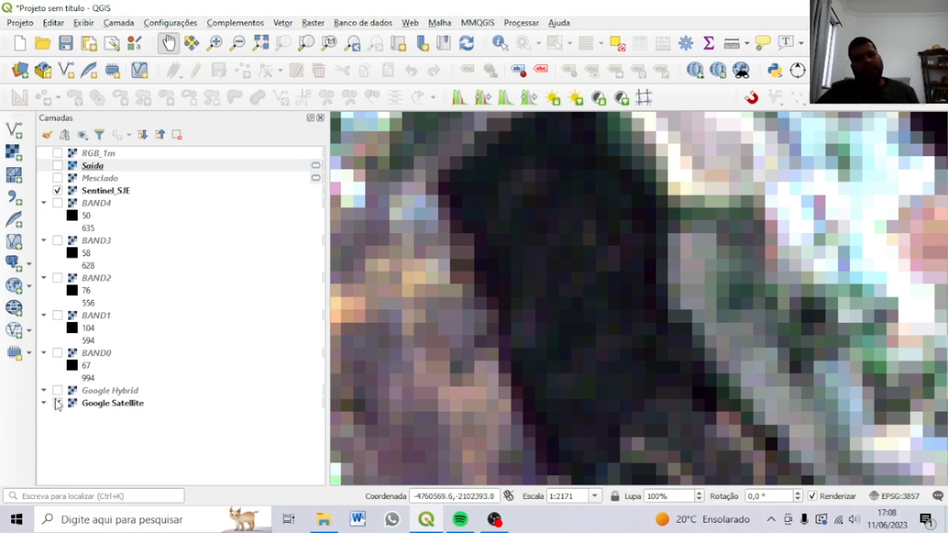
pyautogui.click(57, 190)
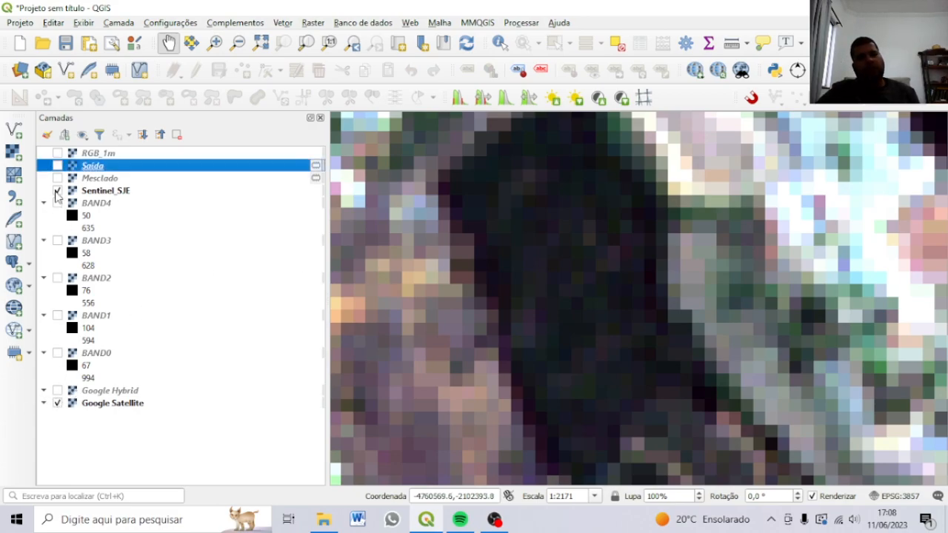
pyautogui.scroll(-7, 544, 307)
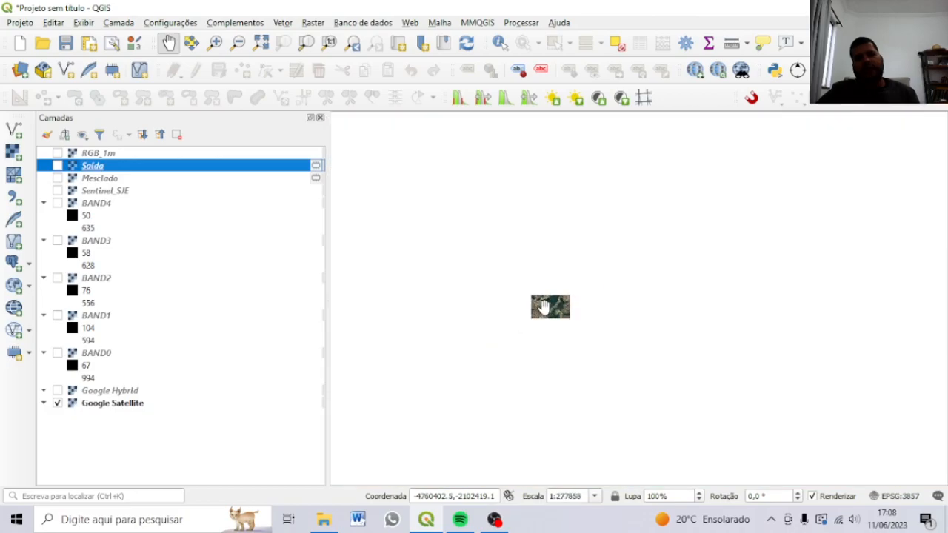
# Pan and zoom the satellite basemap to centre the whole forest stand beside the track
pyautogui.scroll(7, 544, 307)
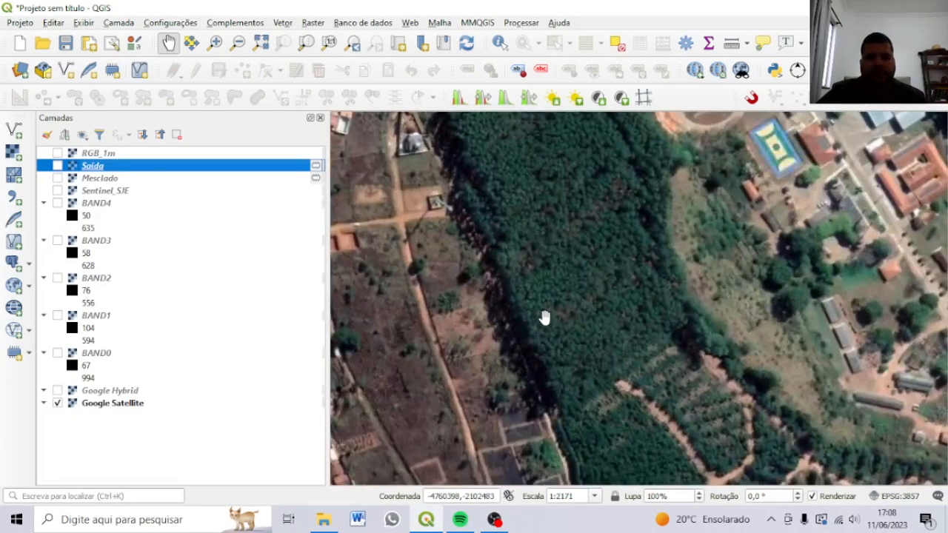
pyautogui.moveTo(544, 319); pyautogui.dragTo(512, 304)
pyautogui.moveTo(565, 269); pyautogui.dragTo(609, 254)
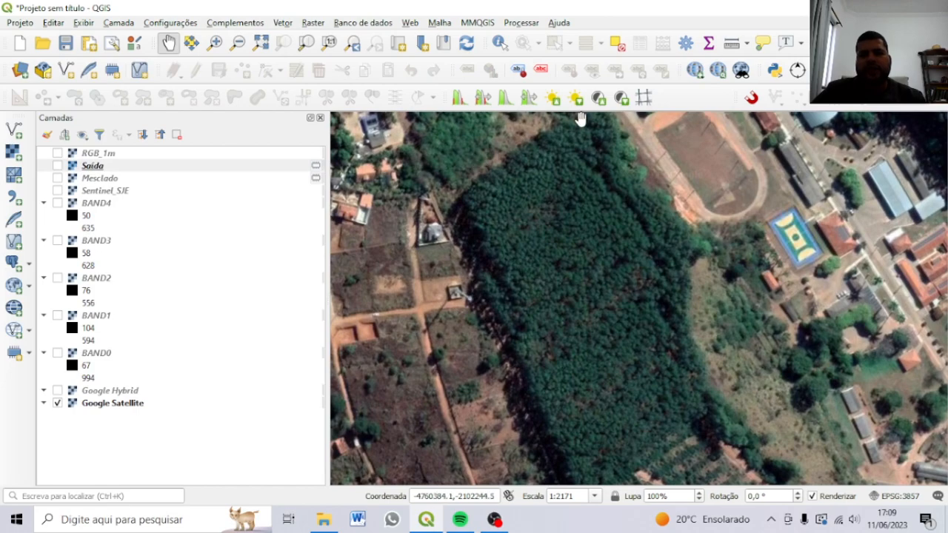
pyautogui.moveTo(679, 432); pyautogui.dragTo(652, 399)
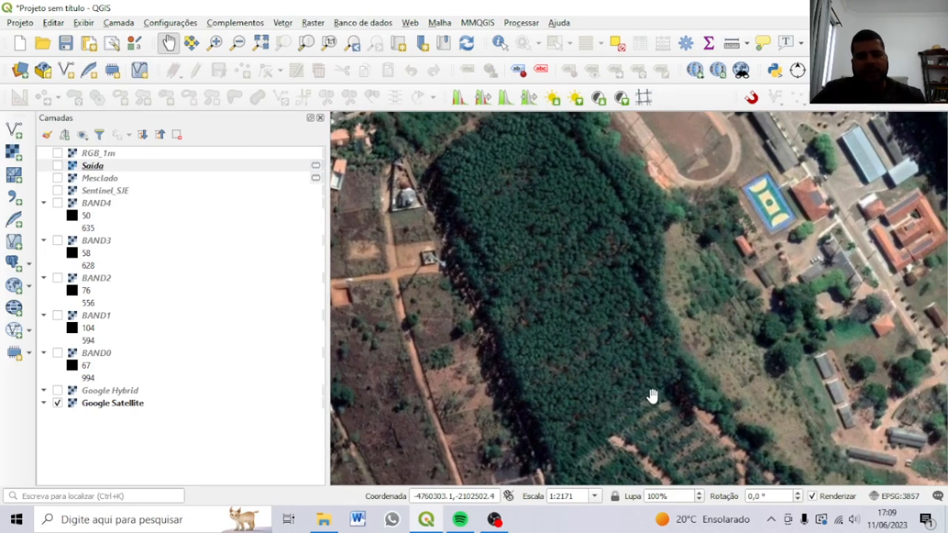
pyautogui.scroll(-2, 652, 396)
pyautogui.moveTo(614, 366); pyautogui.dragTo(612, 378)
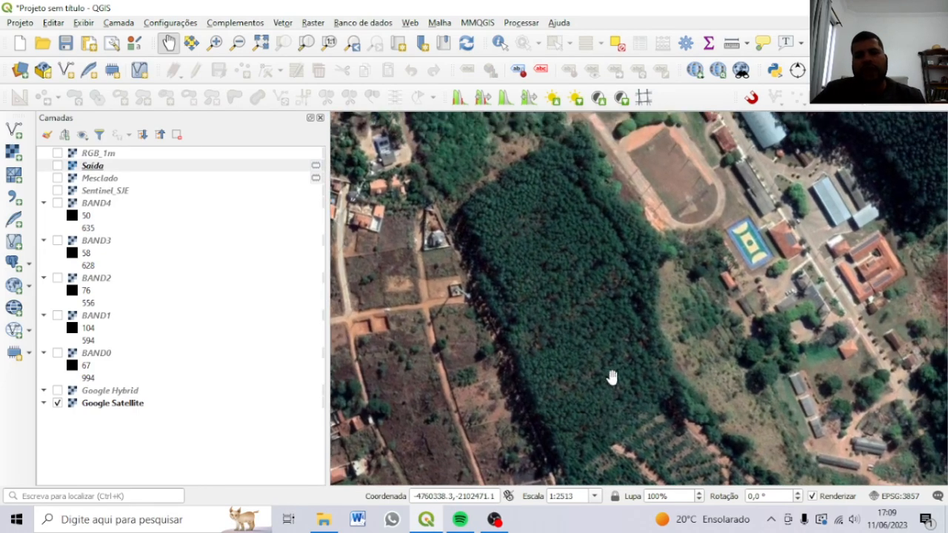
pyautogui.scroll(-1, 612, 378)
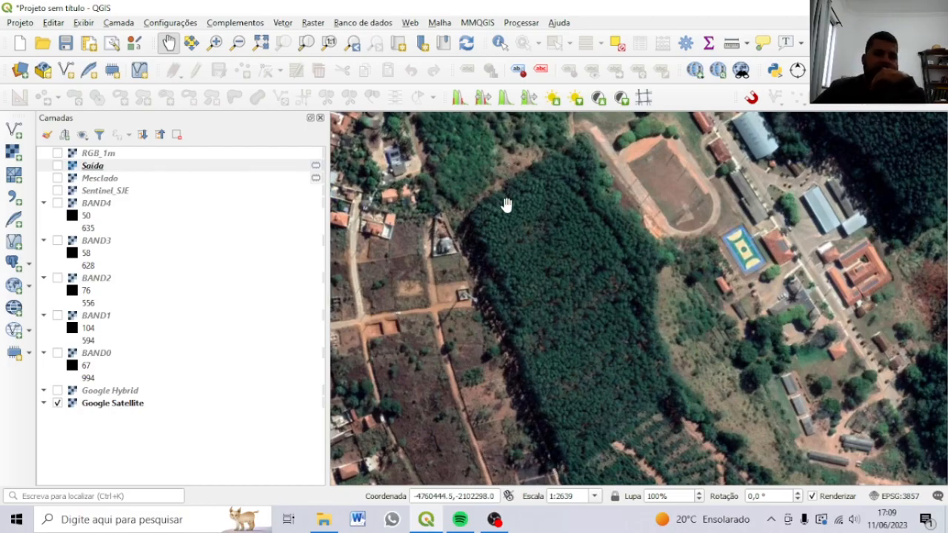
pyautogui.click(57, 153)
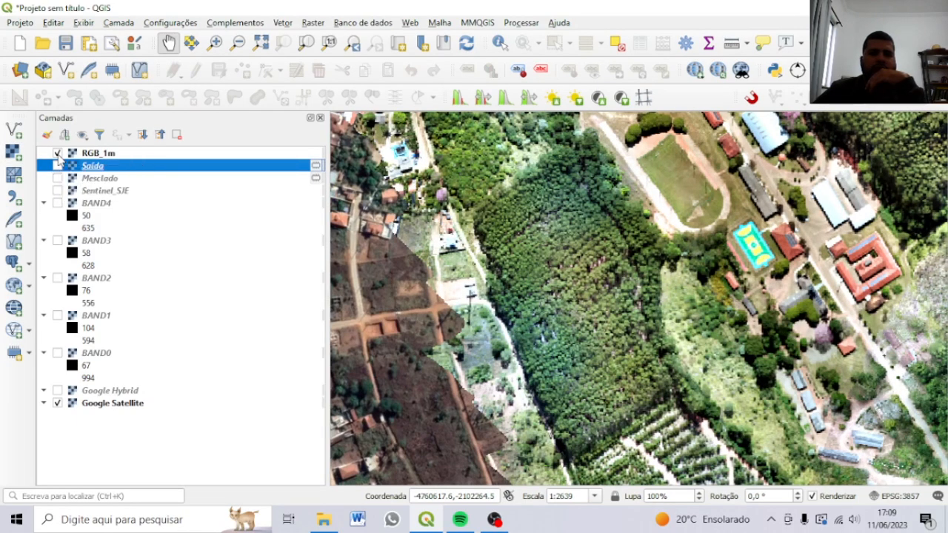
pyautogui.click(57, 153)
pyautogui.click(57, 153)
pyautogui.click(57, 153)
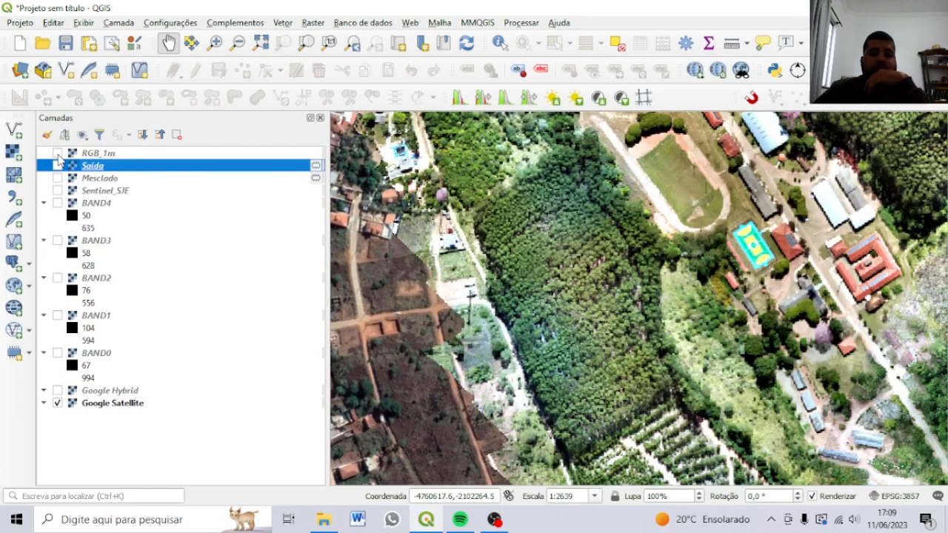
pyautogui.click(57, 153)
pyautogui.click(57, 154)
pyautogui.click(57, 154)
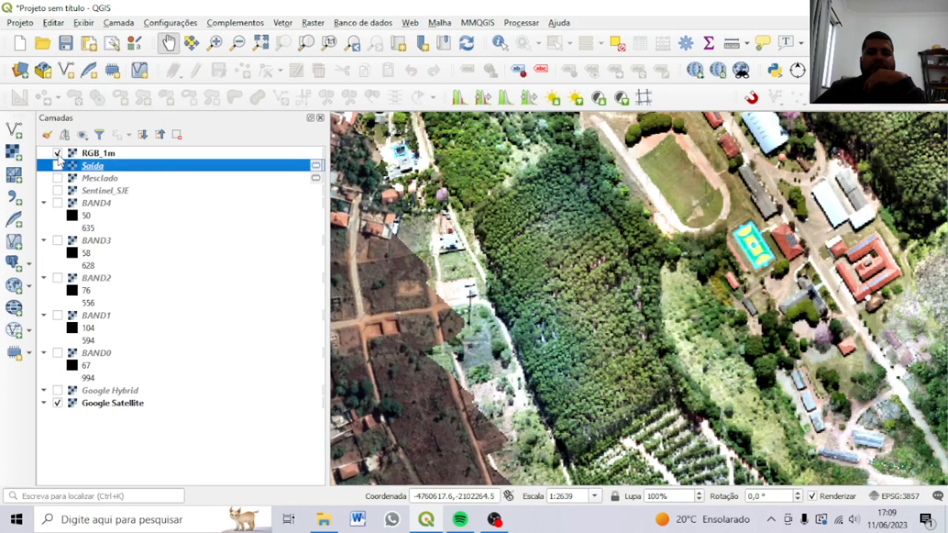
pyautogui.click(57, 154)
pyautogui.click(57, 153)
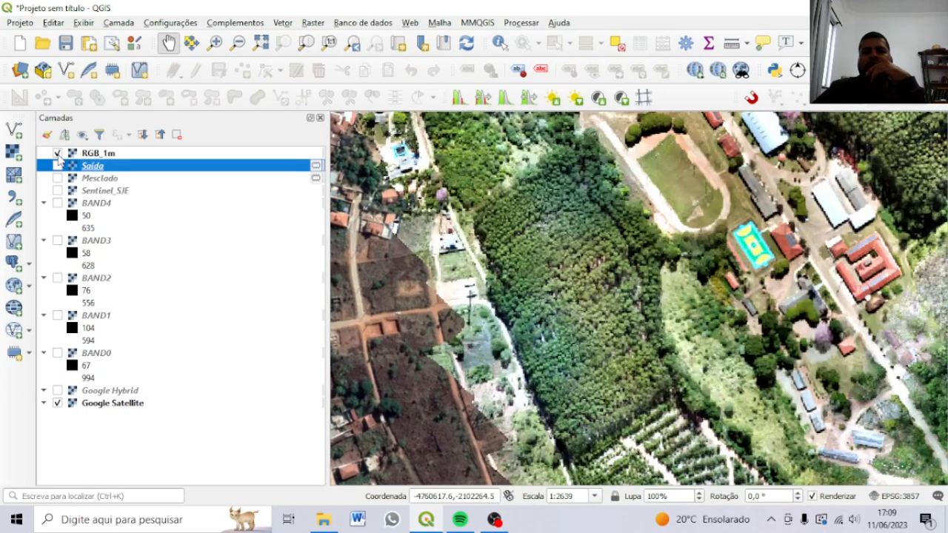
pyautogui.click(57, 153)
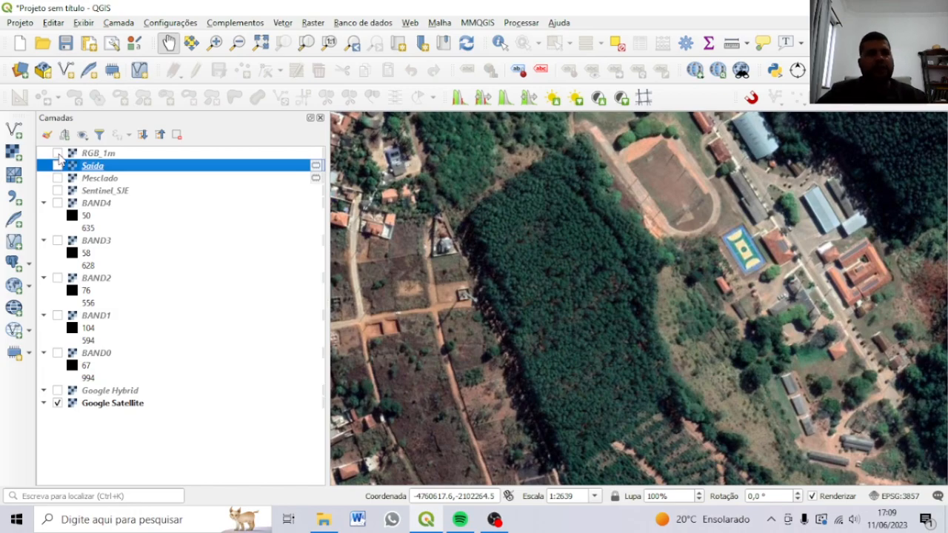
pyautogui.click(57, 153)
pyautogui.click(58, 153)
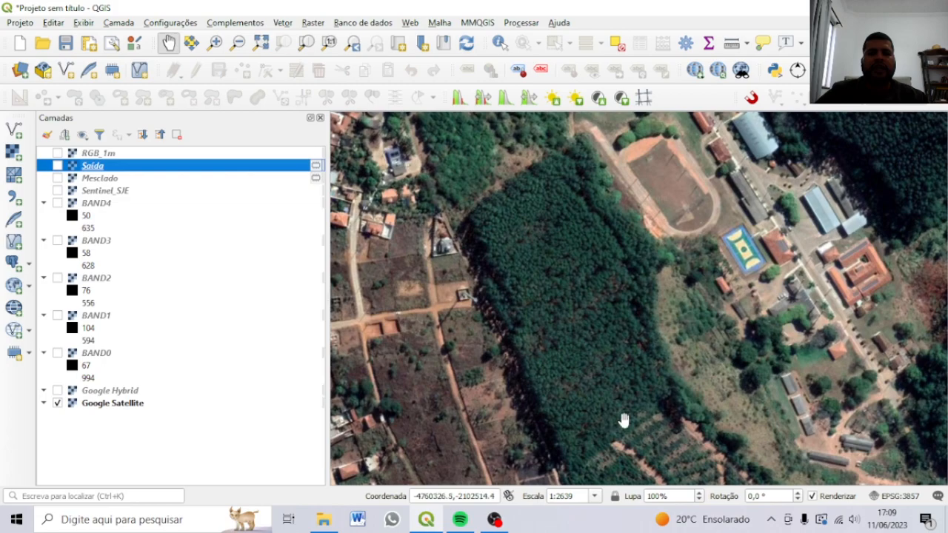
# Create a temporary scratch layer 'contorno' with Polygon geometry in EPSG:31983 (SIRGAS 2000 / UTM 23S)
pyautogui.click(111, 71)
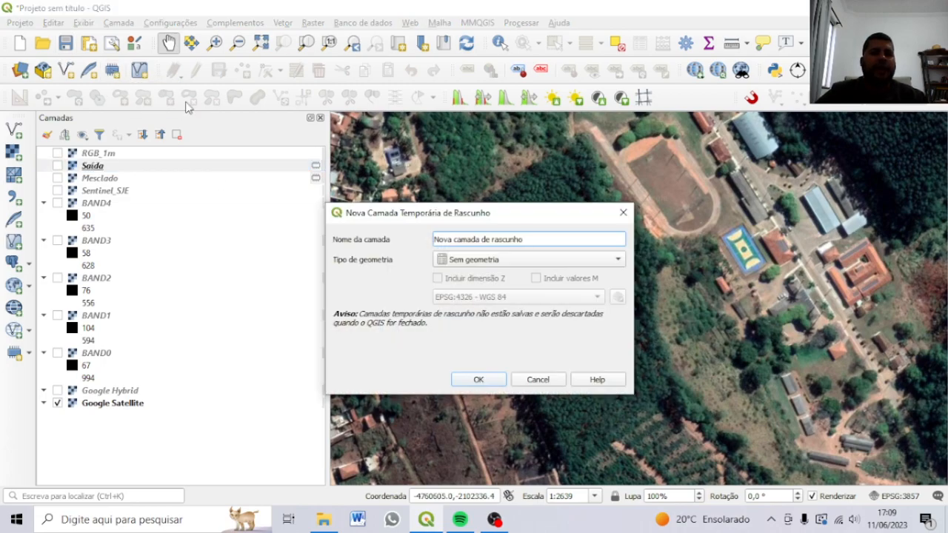
pyautogui.moveTo(532, 242); pyautogui.dragTo(339, 212)
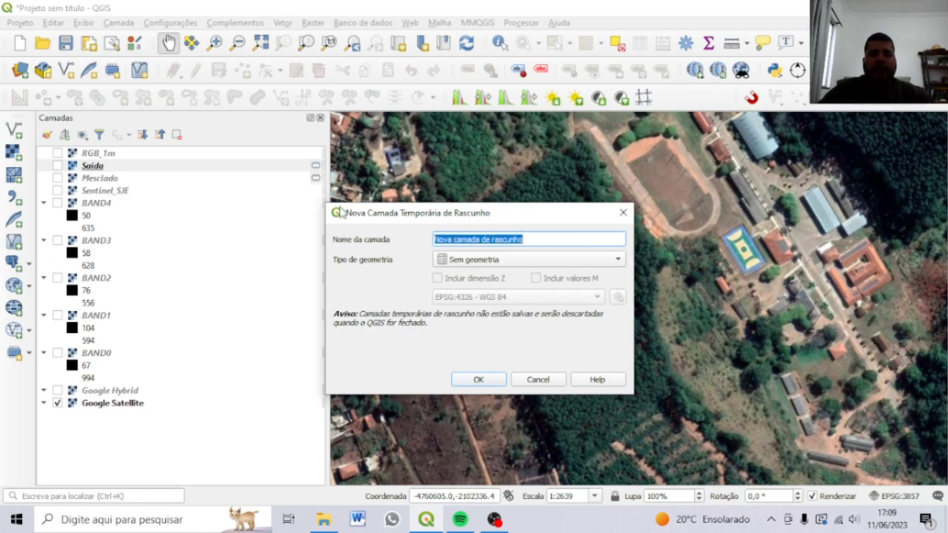
pyautogui.write('contorno')
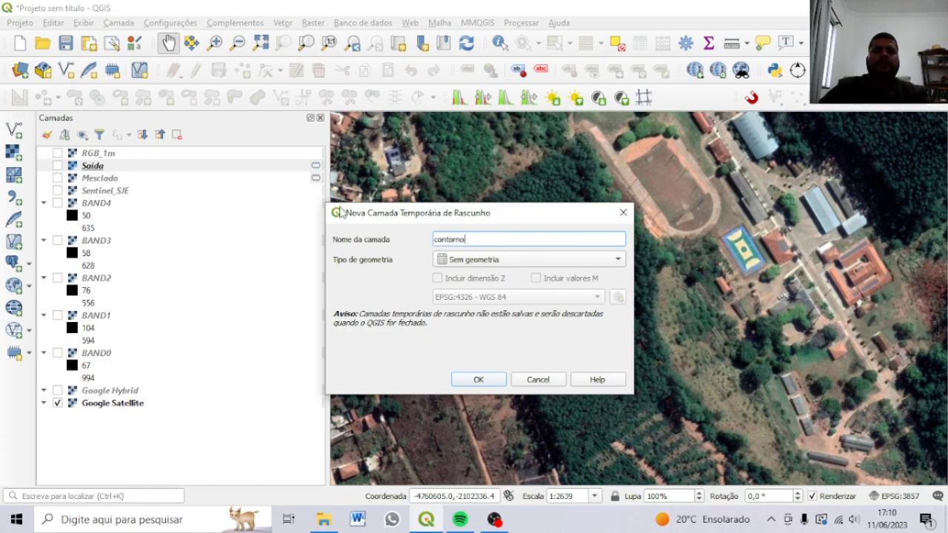
pyautogui.click(478, 261)
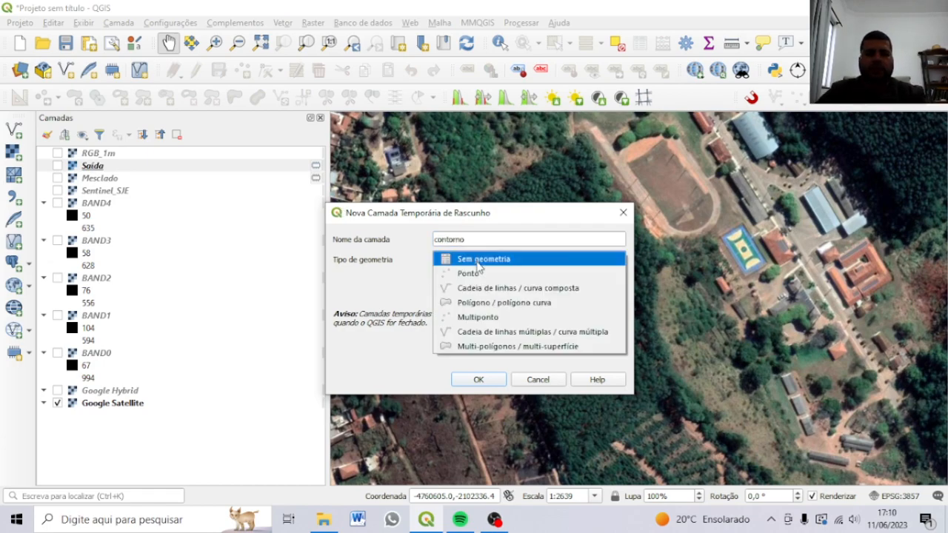
pyautogui.click(476, 308)
pyautogui.click(477, 298)
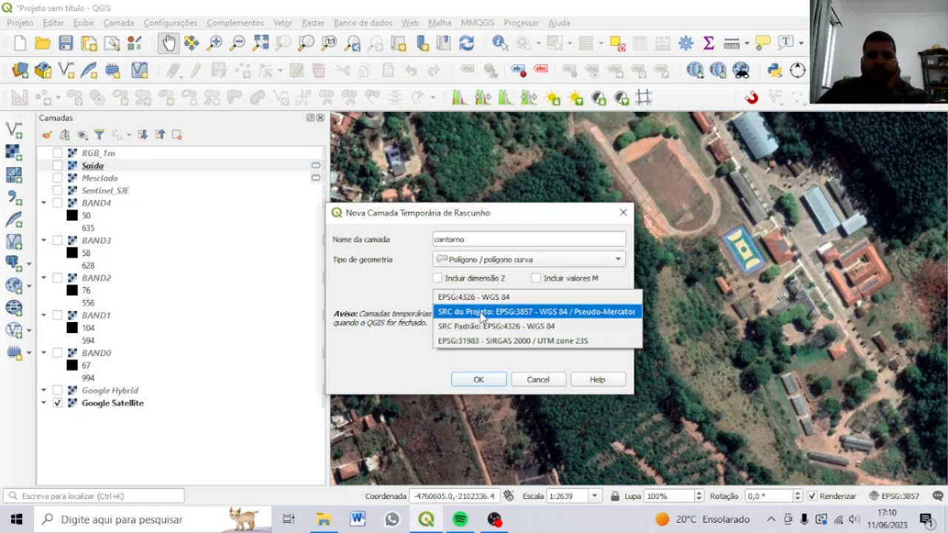
pyautogui.click(480, 341)
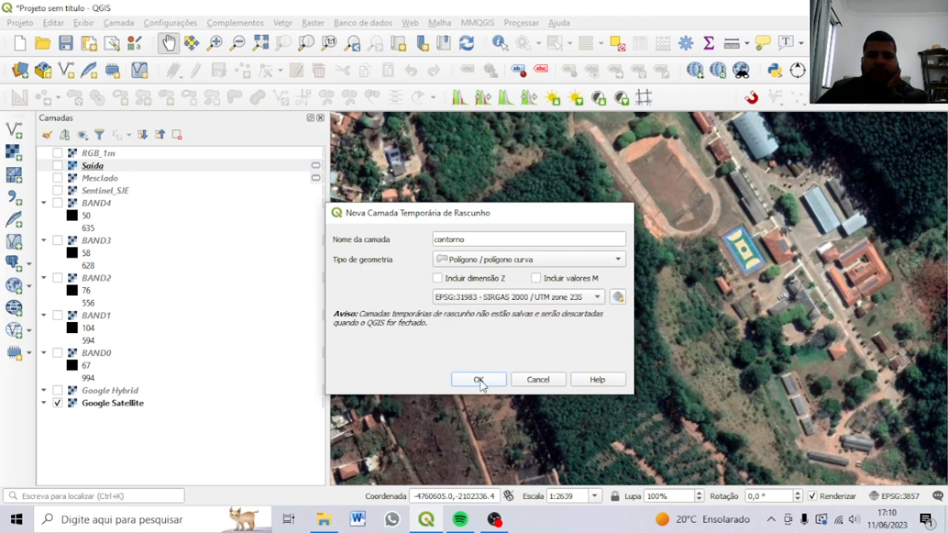
pyautogui.click(478, 379)
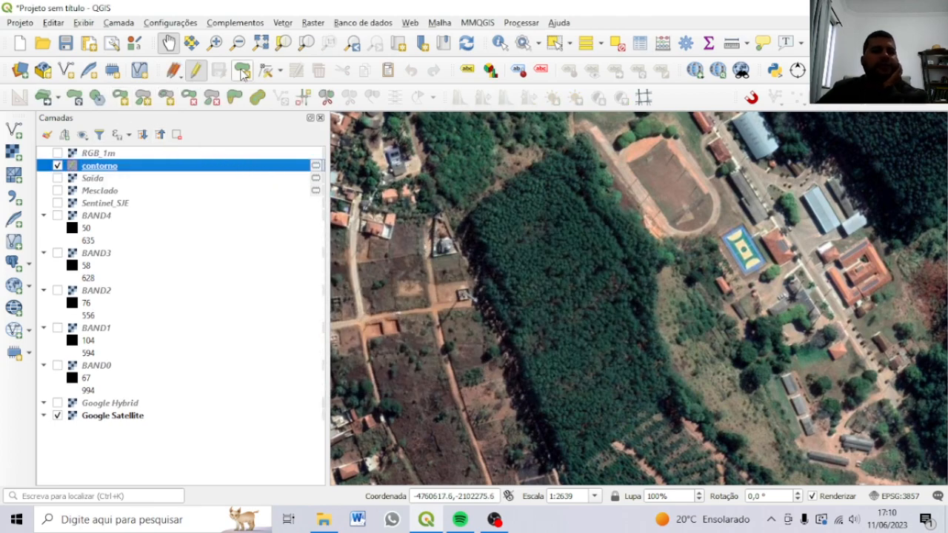
# Trace a polygon around the forest stand's corners and eastern notch in the contorno layer
pyautogui.click(240, 74)
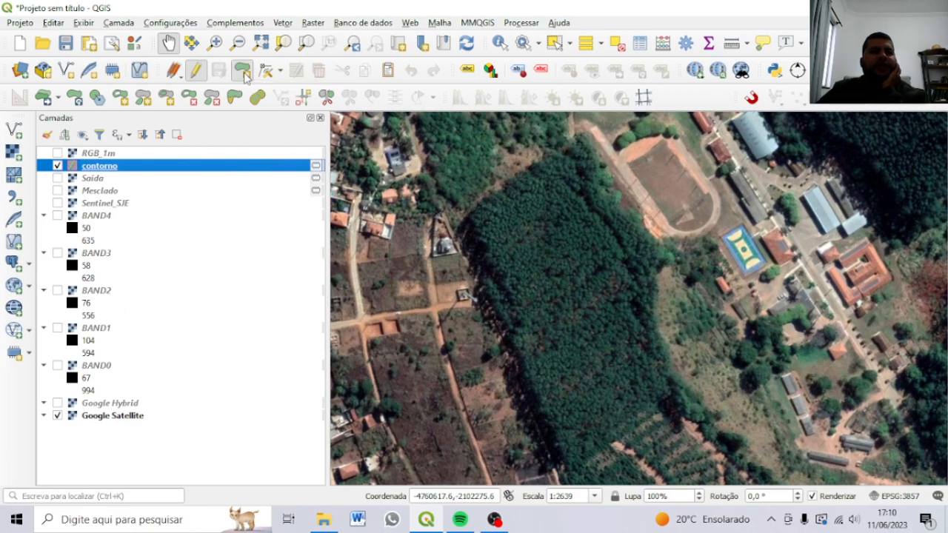
pyautogui.click(466, 241)
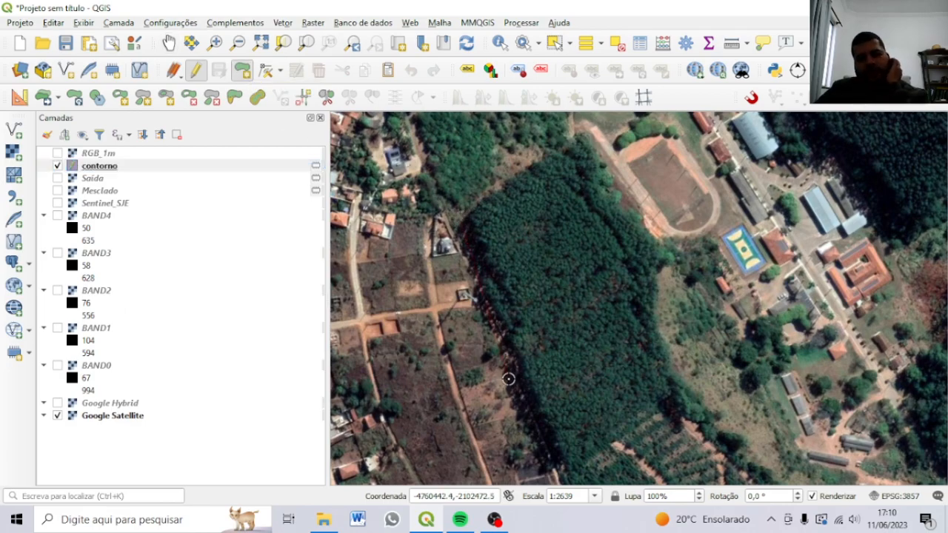
pyautogui.click(560, 474)
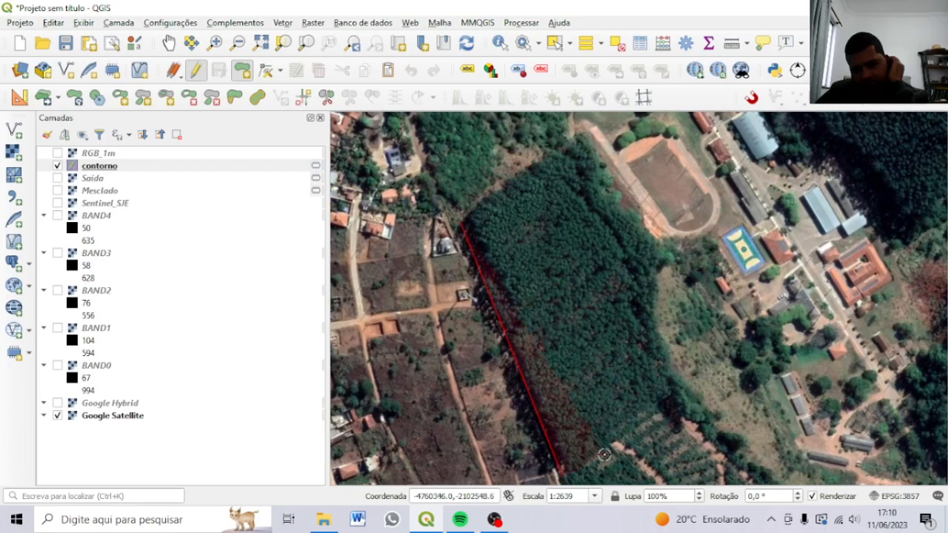
pyautogui.click(678, 398)
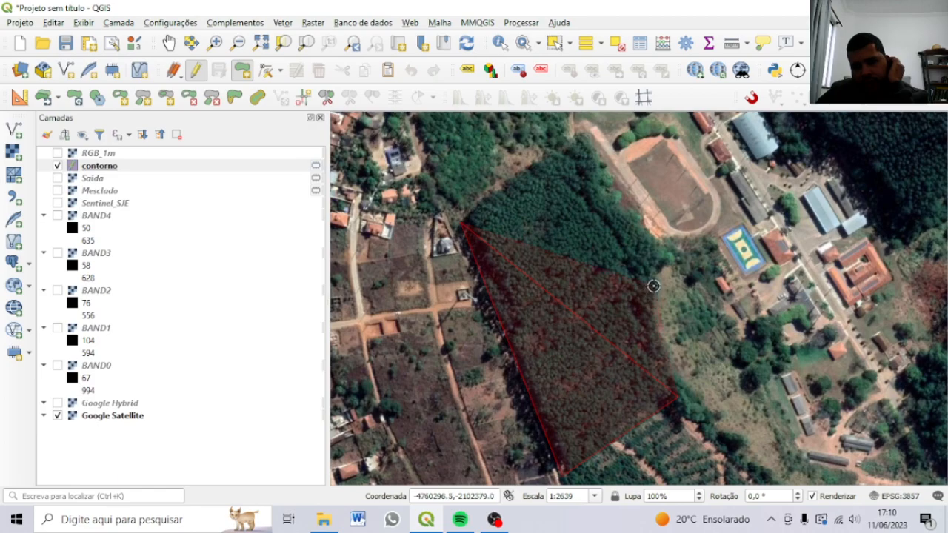
pyautogui.click(672, 257)
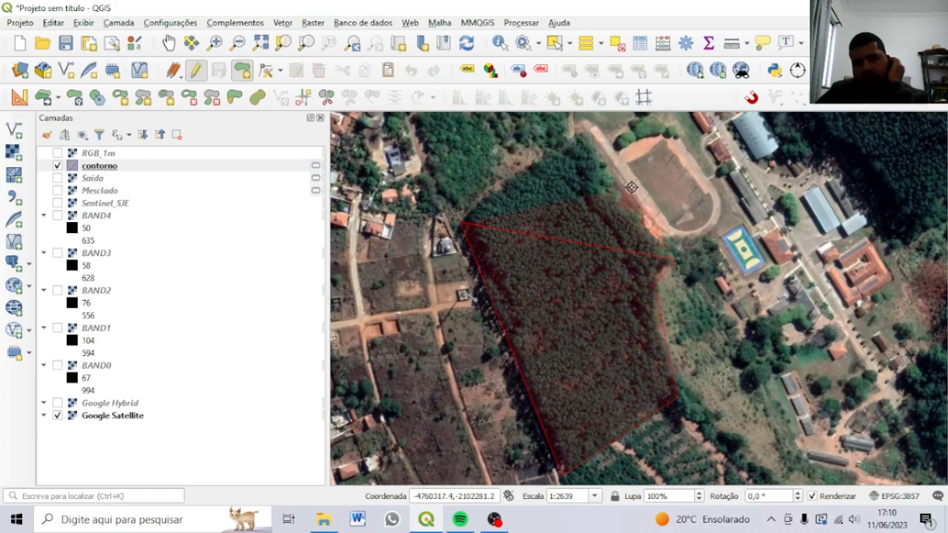
pyautogui.click(582, 128)
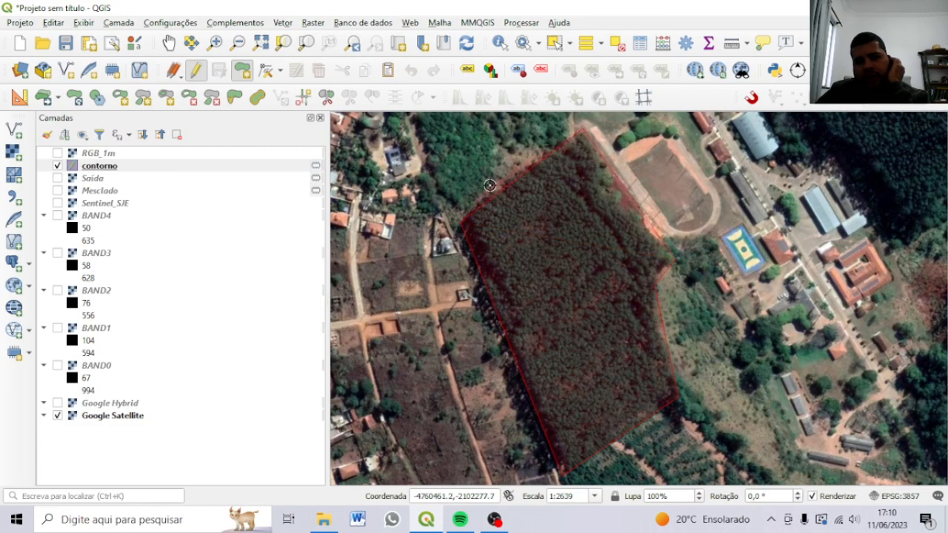
pyautogui.rightClick(464, 212)
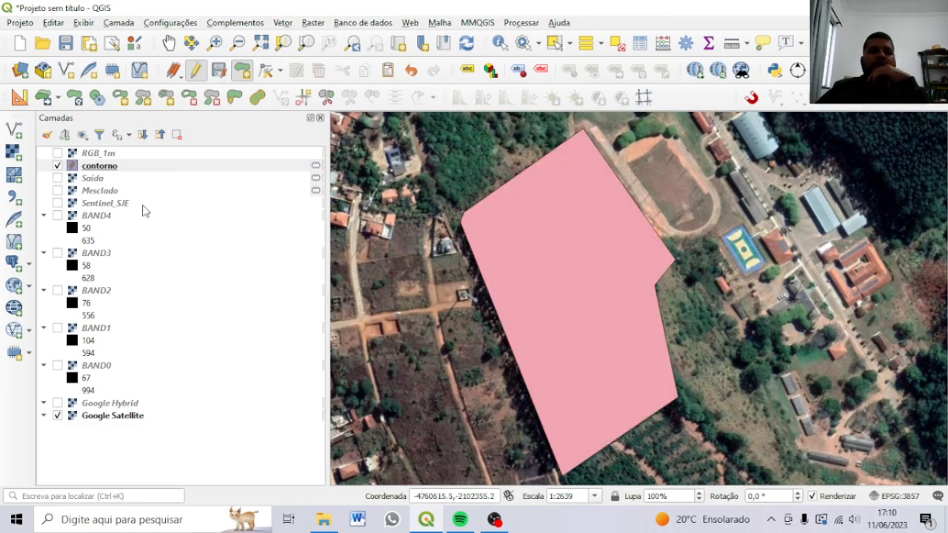
# Stop editing, save the new polygon, and open the contorno layer properties
pyautogui.click(195, 70)
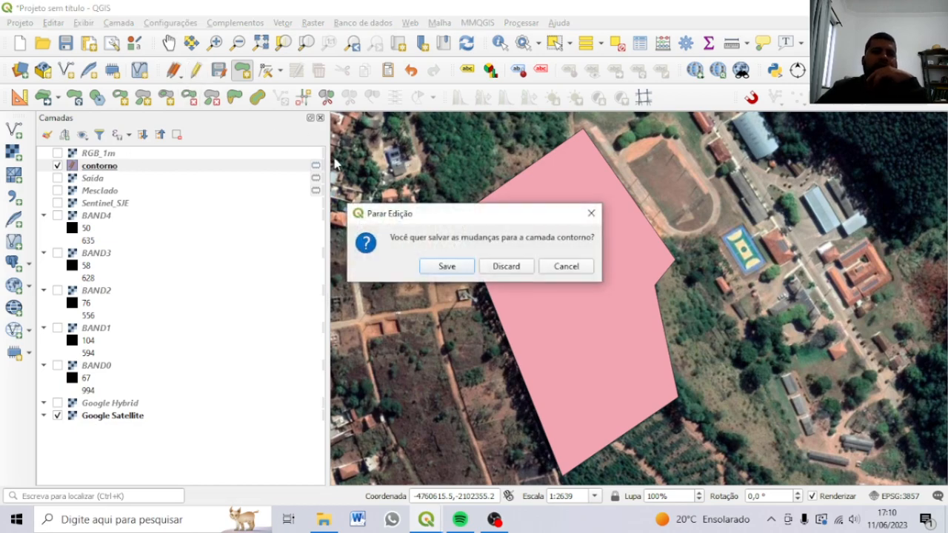
pyautogui.click(444, 266)
pyautogui.doubleClick(104, 166)
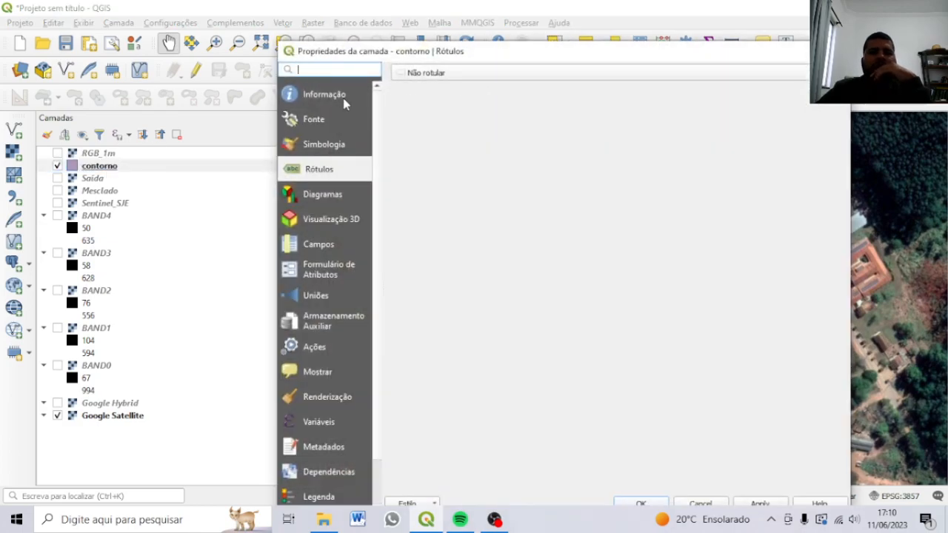
# Set the contorno simple fill colour to transparent in Symbology
pyautogui.click(323, 146)
pyautogui.click(594, 107)
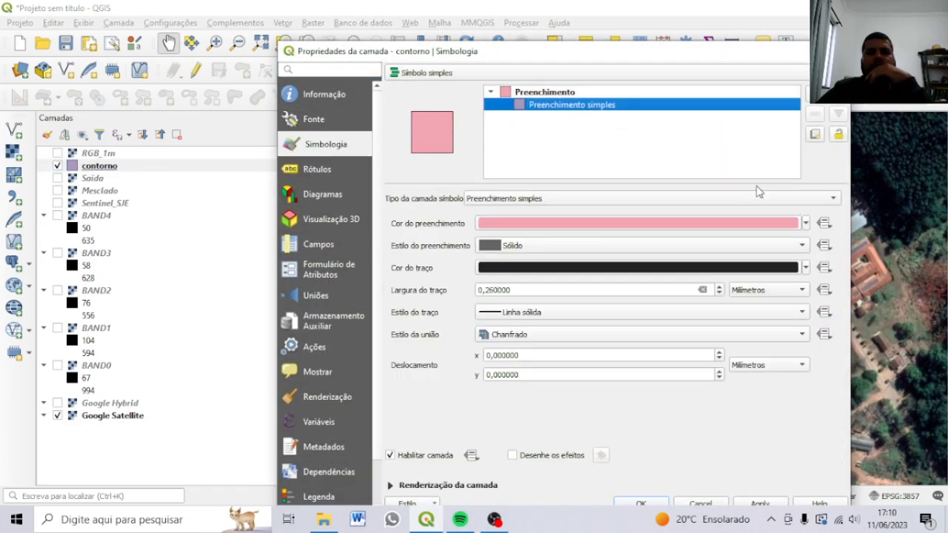
pyautogui.click(793, 225)
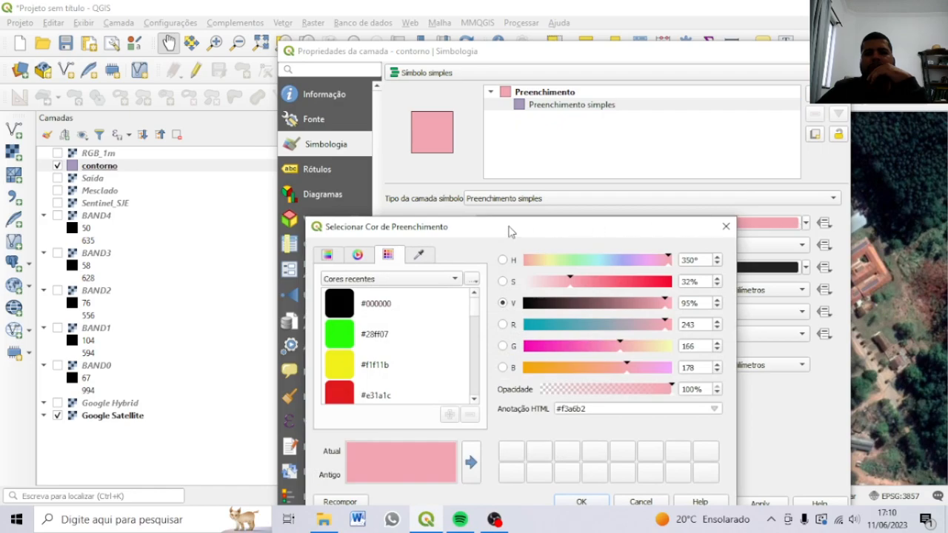
pyautogui.click(725, 227)
pyautogui.click(807, 223)
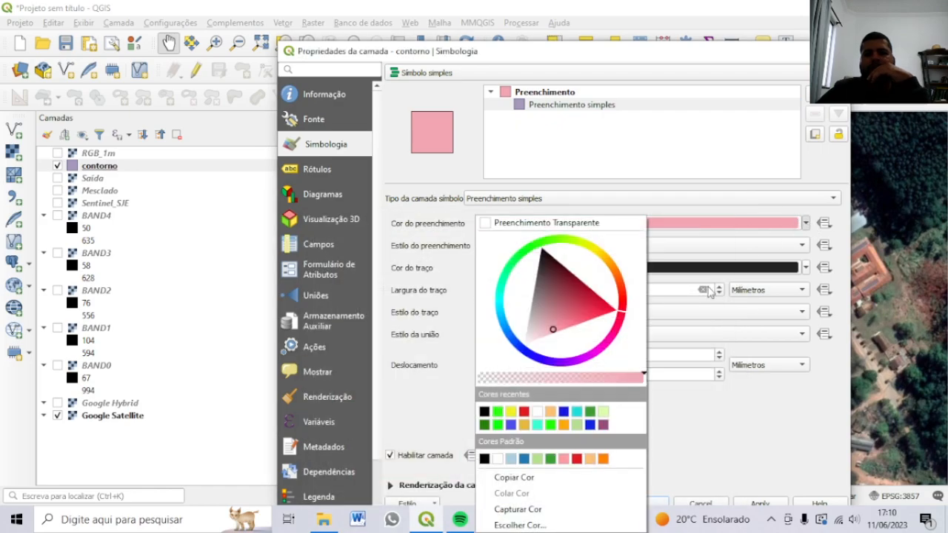
pyautogui.click(609, 214)
pyautogui.click(805, 223)
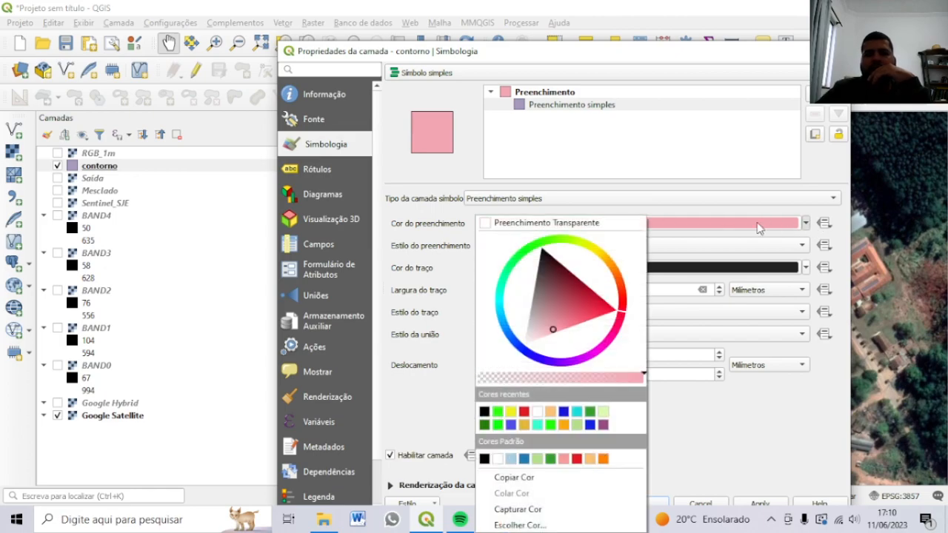
pyautogui.click(492, 221)
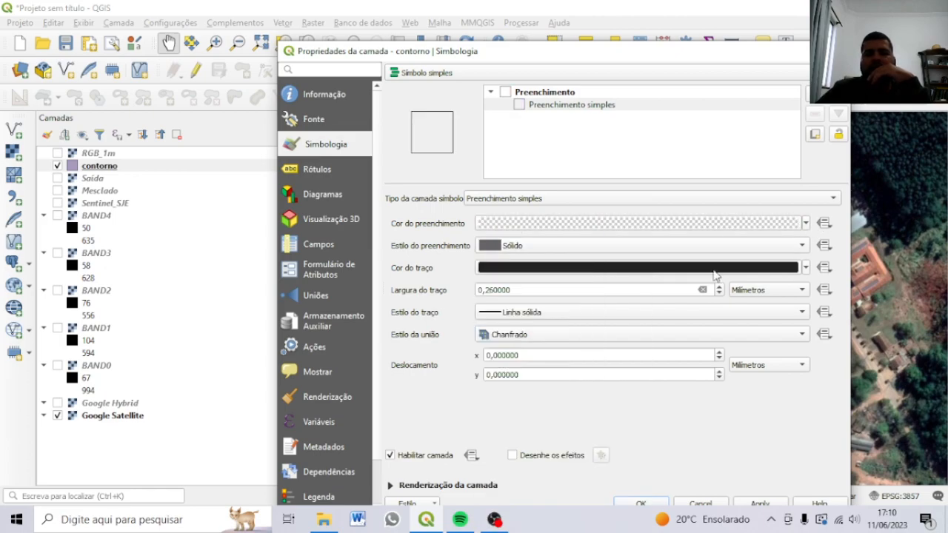
# Make the outline red with a 0.6 mm stroke width and apply the style
pyautogui.click(806, 268)
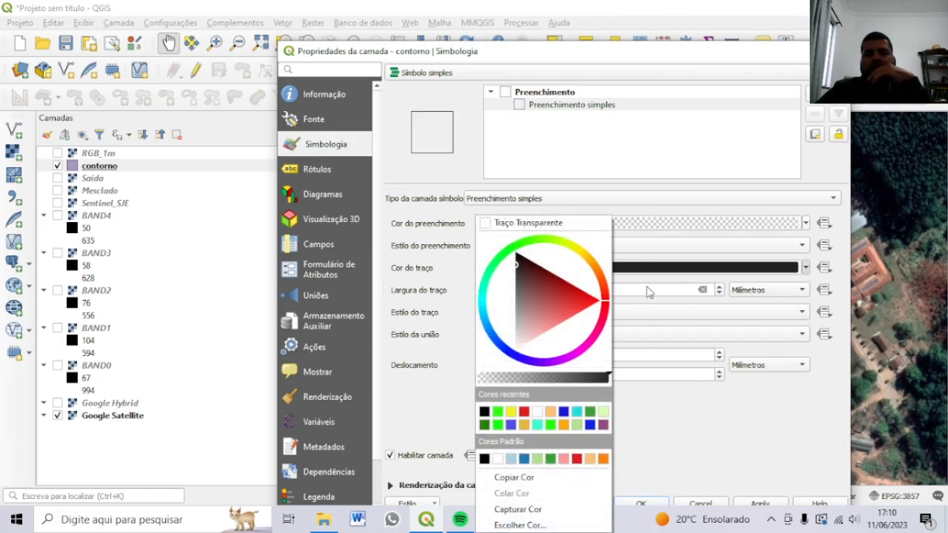
pyautogui.click(523, 414)
pyautogui.click(717, 293)
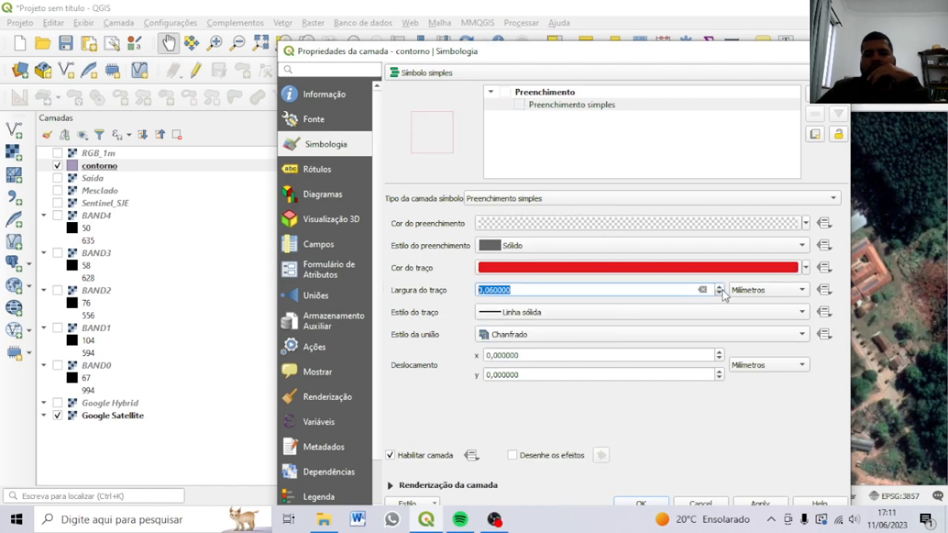
pyautogui.click(719, 294)
pyautogui.click(719, 288)
pyautogui.click(718, 287)
pyautogui.click(718, 288)
pyautogui.moveTo(644, 54); pyautogui.dragTo(636, 15)
pyautogui.click(750, 464)
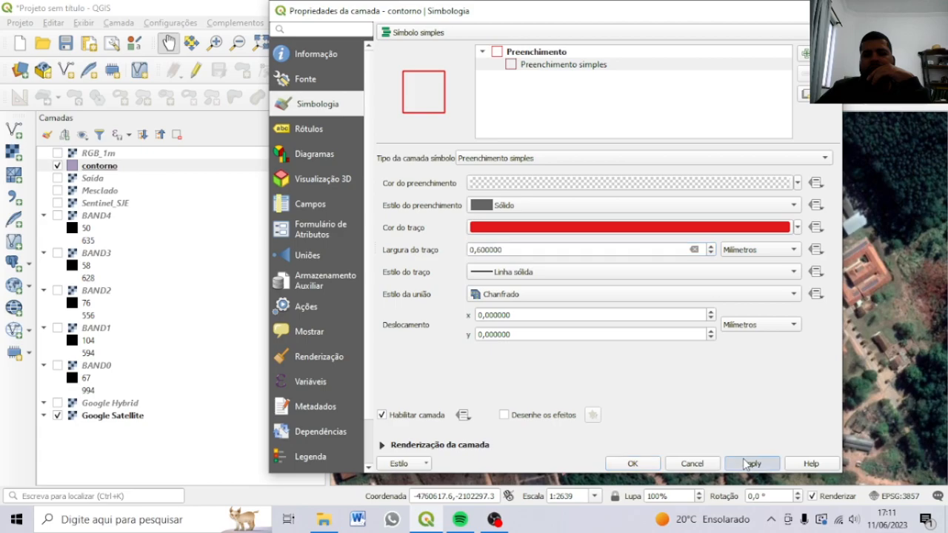
pyautogui.click(633, 464)
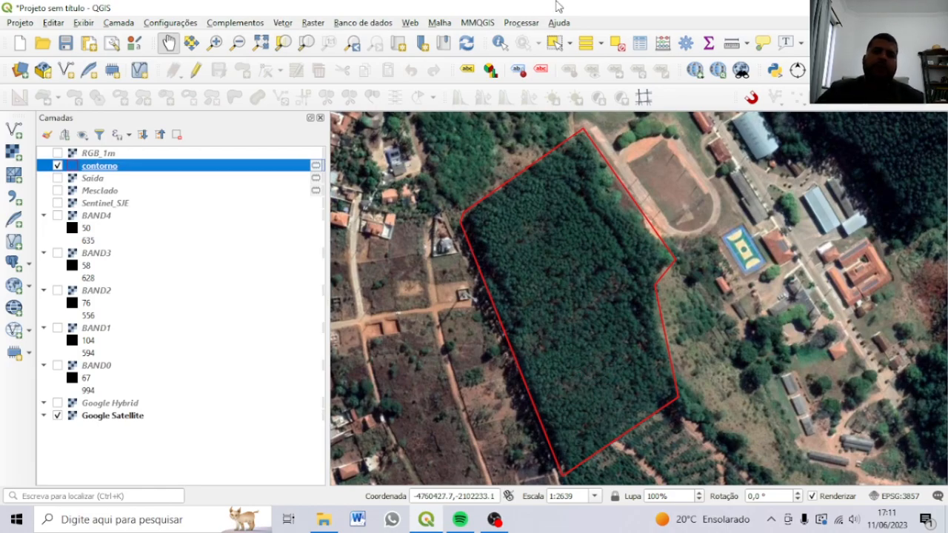
# Search 'alea' in the Processing Toolbox and open 'Pontos aleatórios no interior dos polígonos'
pyautogui.click(523, 23)
pyautogui.click(528, 38)
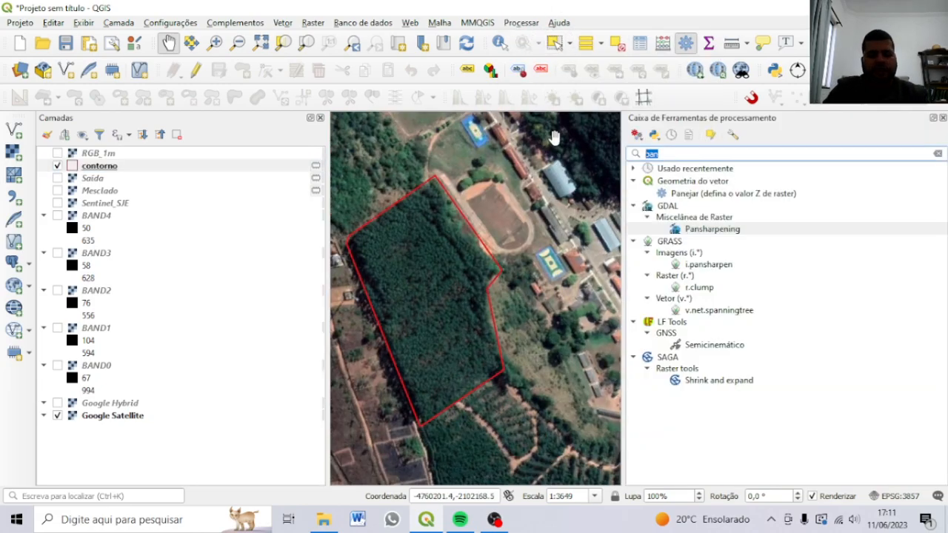
pyautogui.write('alea')
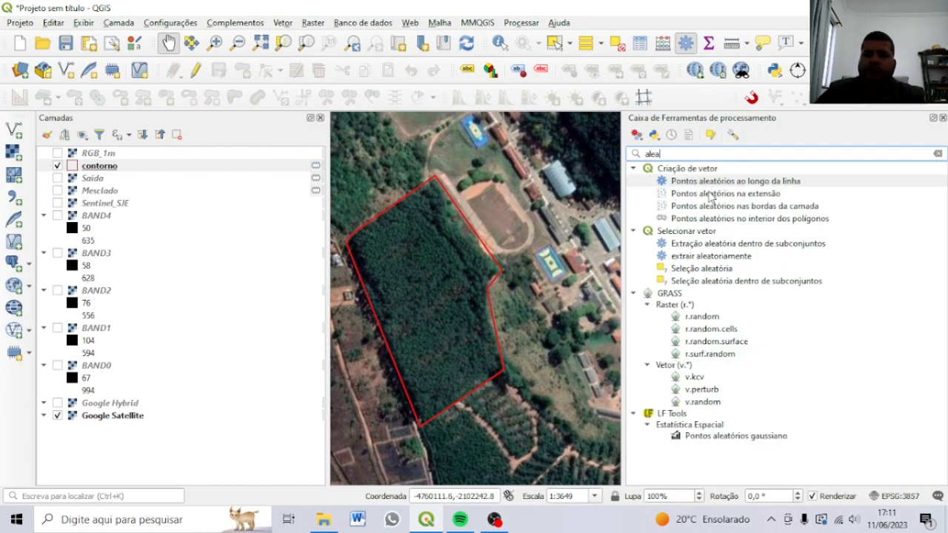
pyautogui.click(697, 221)
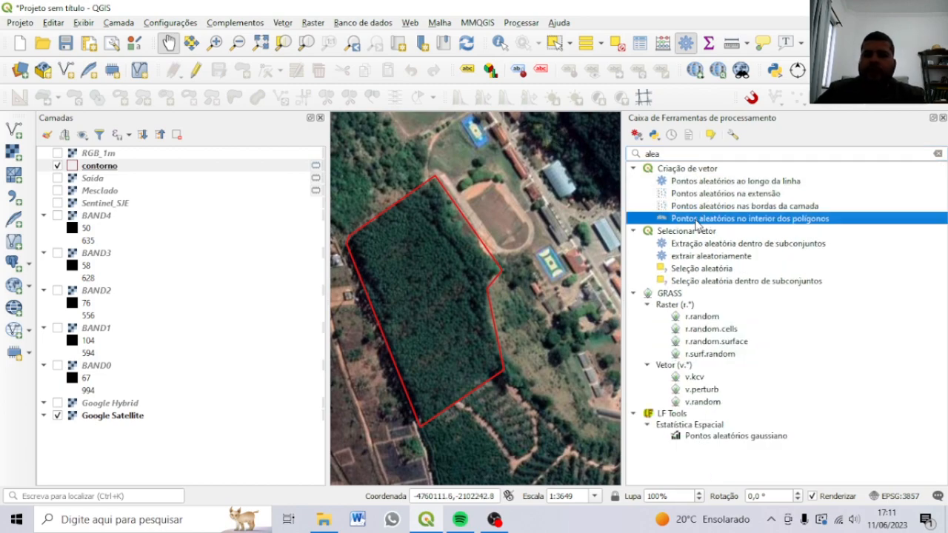
pyautogui.doubleClick(707, 219)
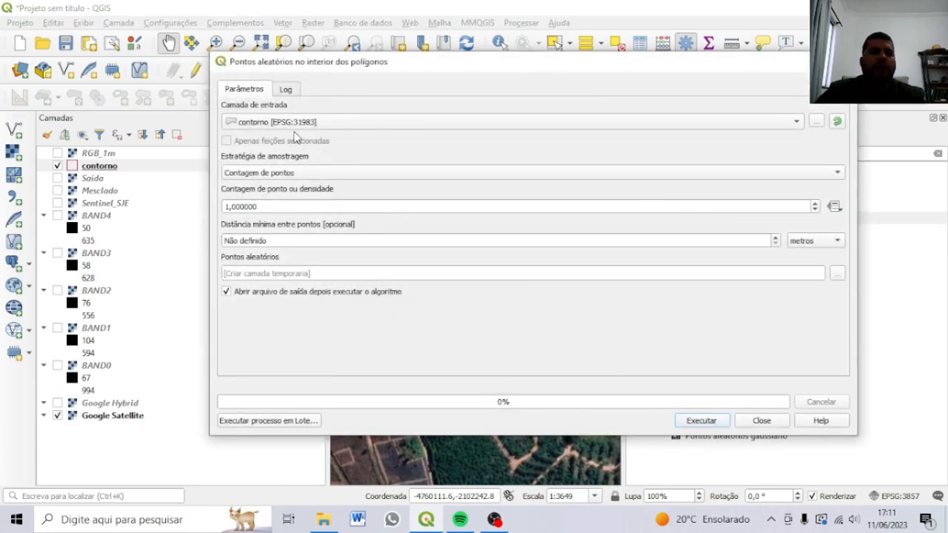
# Generate 50 random points at least 10 m apart inside the contorno polygon
pyautogui.click(300, 173)
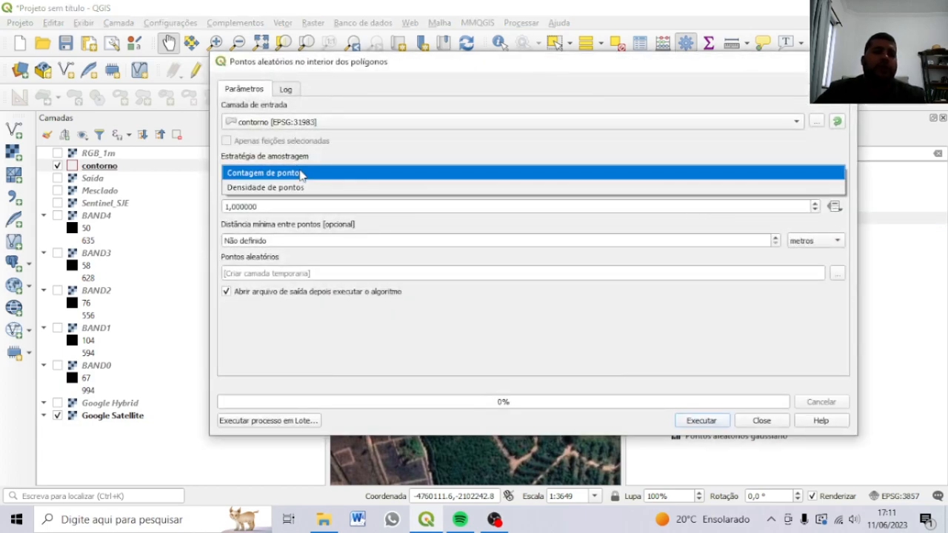
pyautogui.click(300, 173)
pyautogui.doubleClick(267, 206)
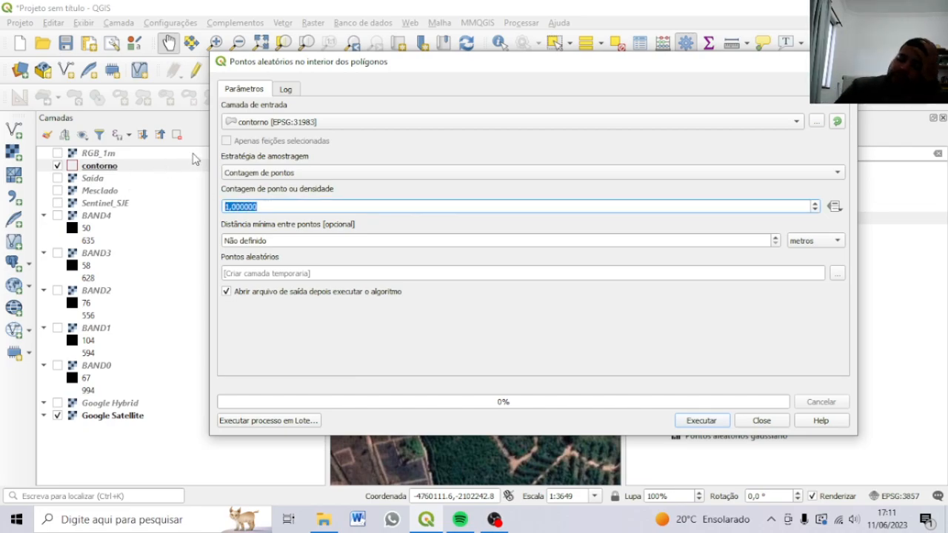
pyautogui.write('50')
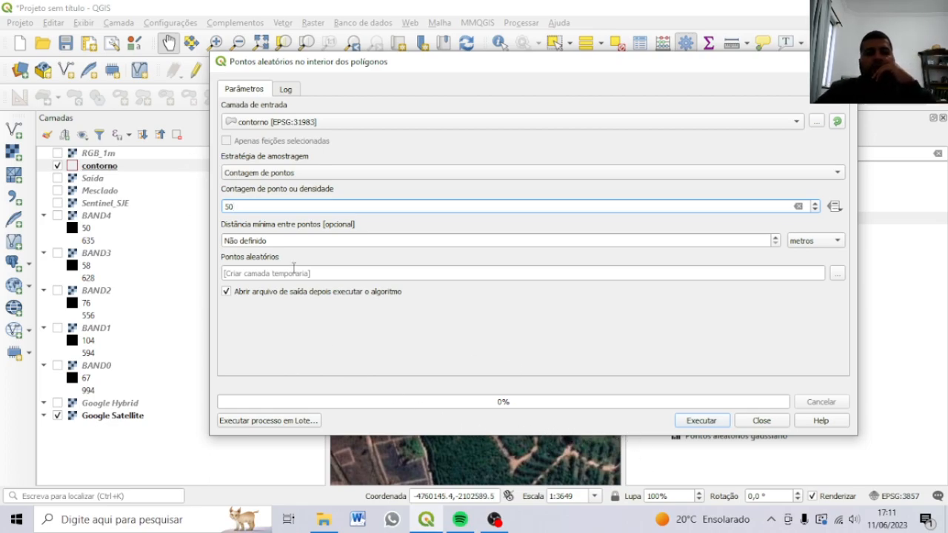
pyautogui.press('Tab')
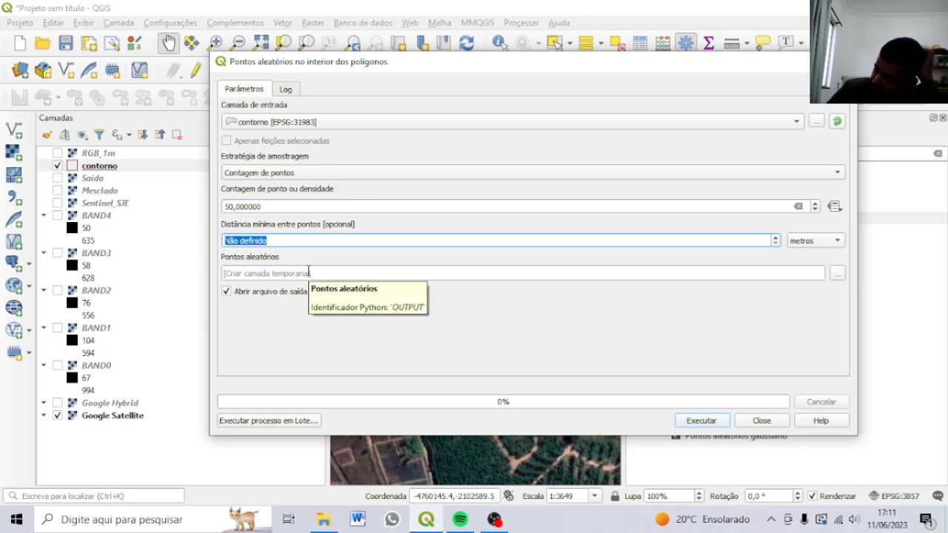
pyautogui.write('10')
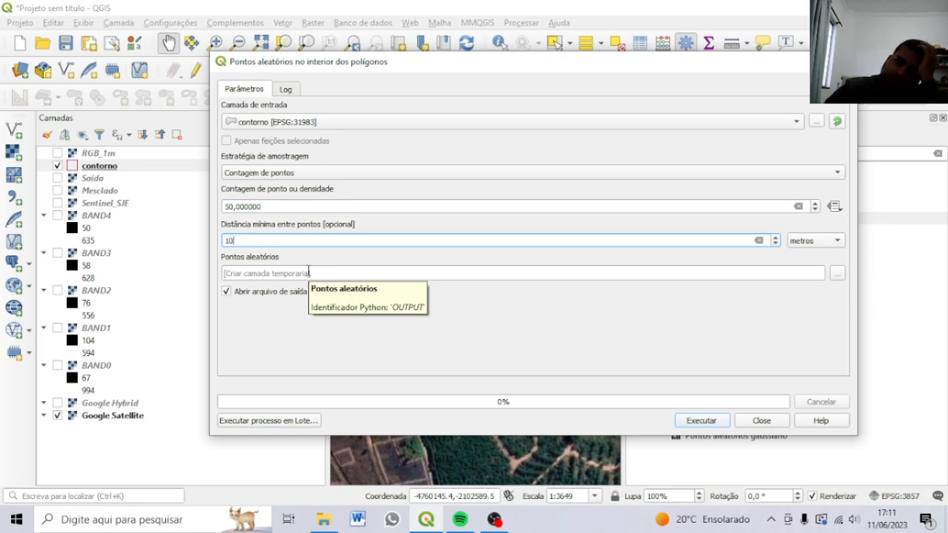
pyautogui.click(704, 421)
pyautogui.click(762, 421)
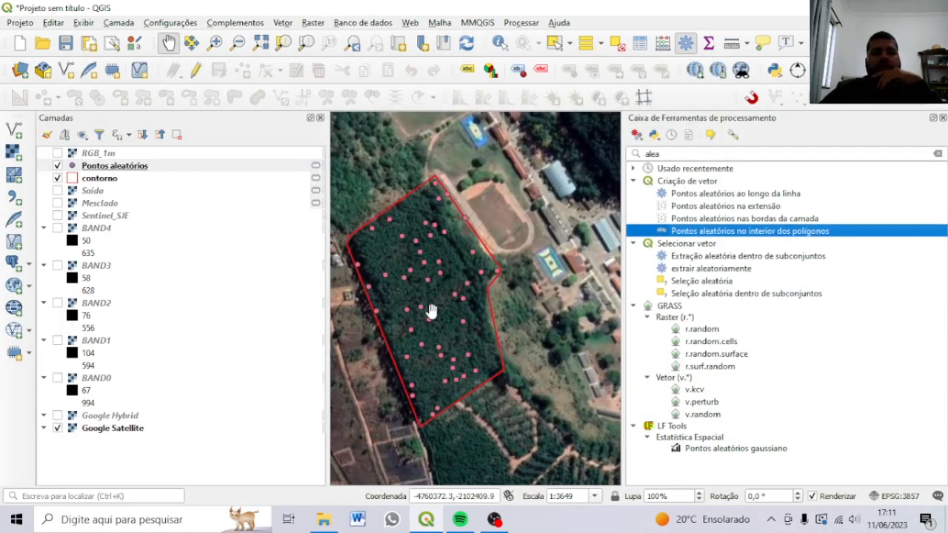
# Close the Processing Toolbox panel and uncheck the Pontos aleatórios layer
pyautogui.scroll(1, 432, 311)
pyautogui.scroll(-1, 413, 297)
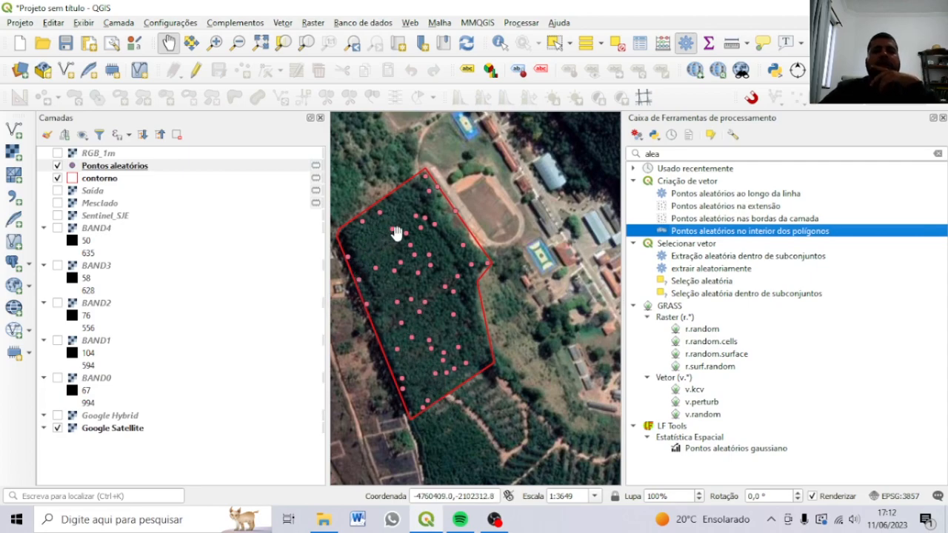
pyautogui.click(943, 118)
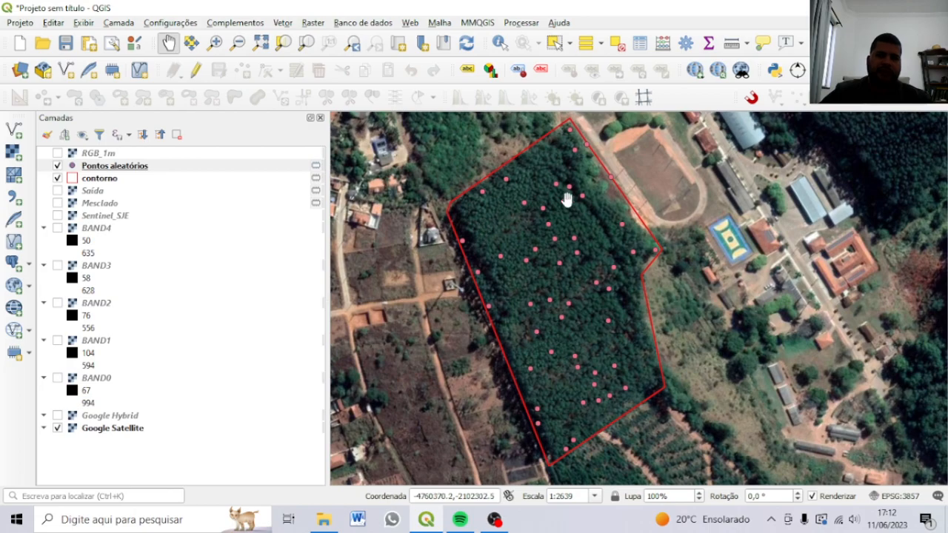
pyautogui.click(57, 166)
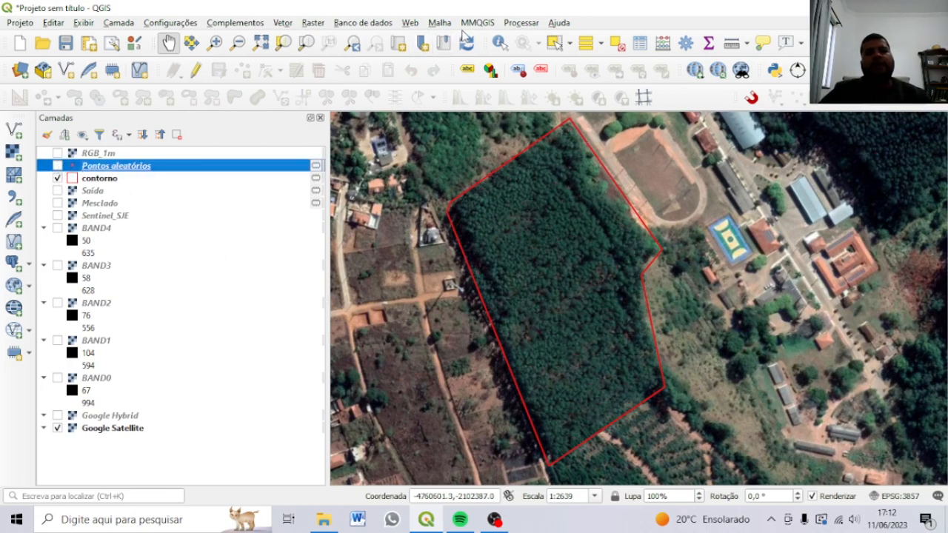
pyautogui.click(243, 28)
pyautogui.click(245, 38)
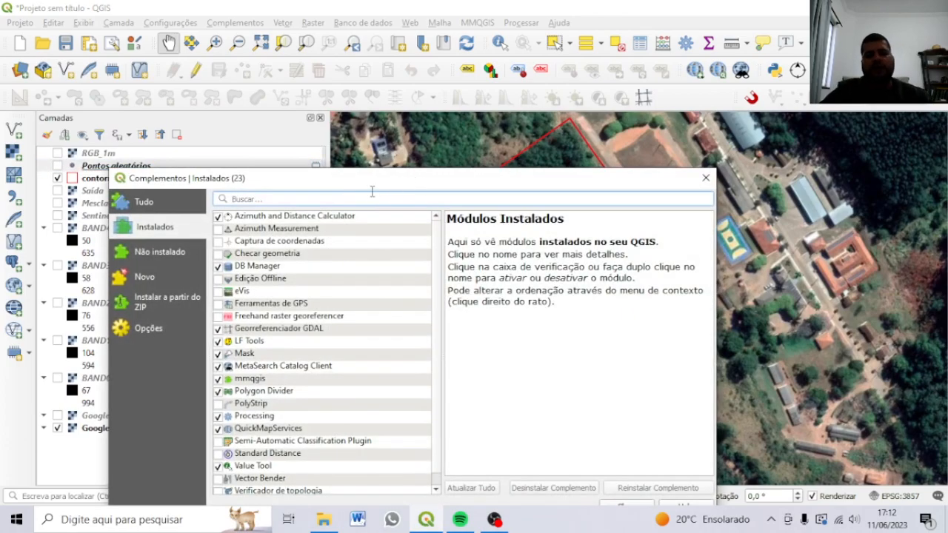
pyautogui.write('mmq')
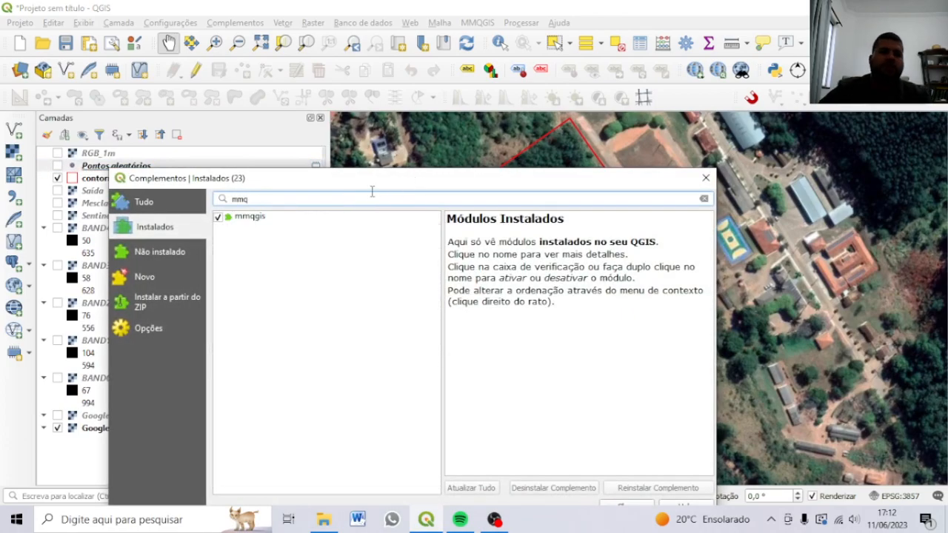
pyautogui.click(255, 219)
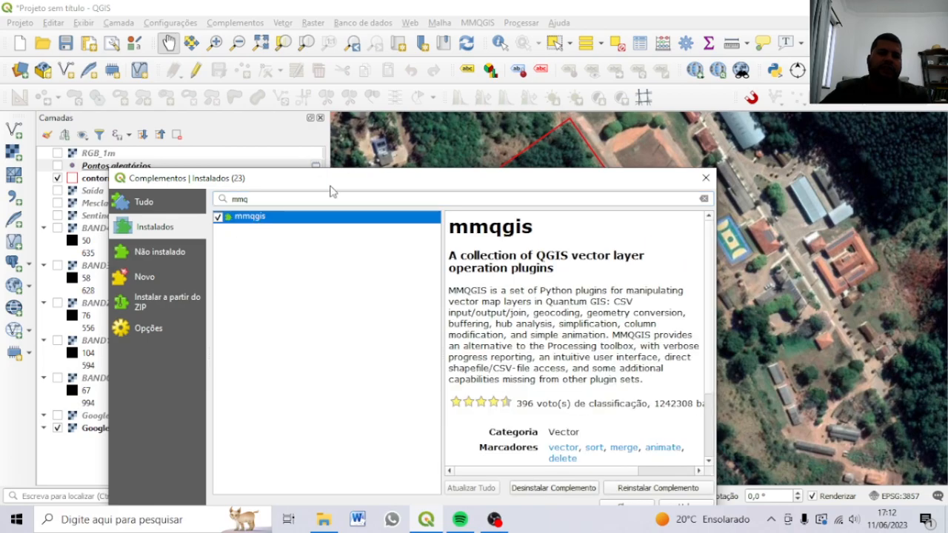
pyautogui.moveTo(347, 185); pyautogui.dragTo(357, 93)
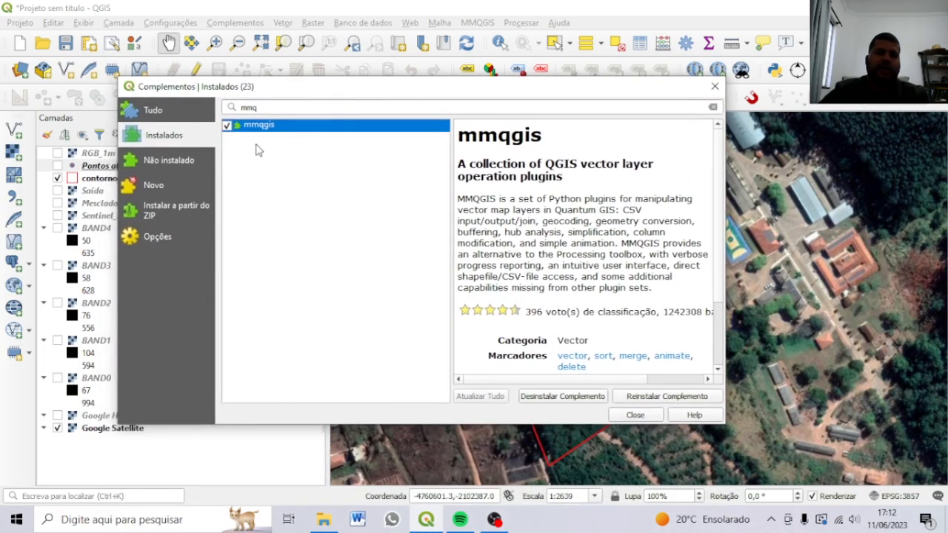
pyautogui.click(637, 417)
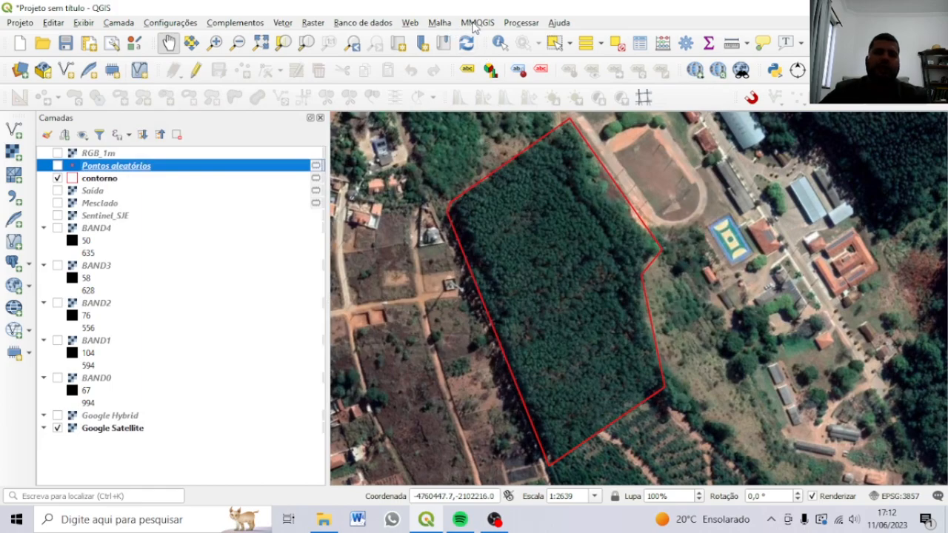
# Use MMQGIS Create Grid Layer to make a point grid, spacing 10, over the contorno extent
pyautogui.click(476, 23)
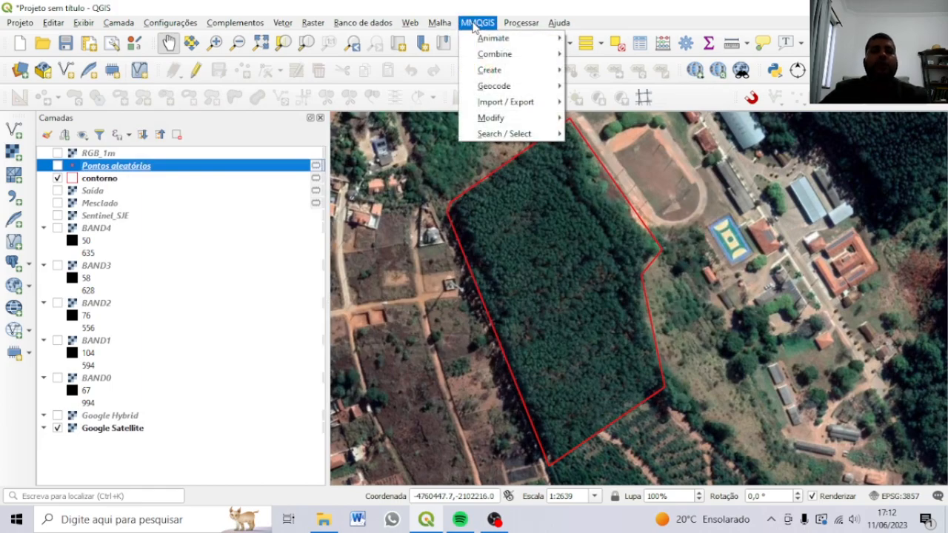
pyautogui.moveTo(490, 60)
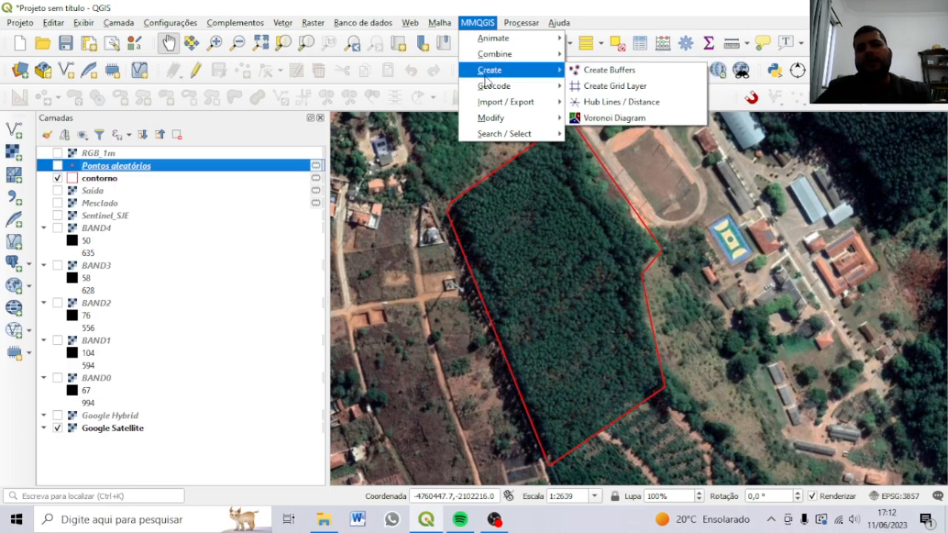
pyautogui.click(627, 87)
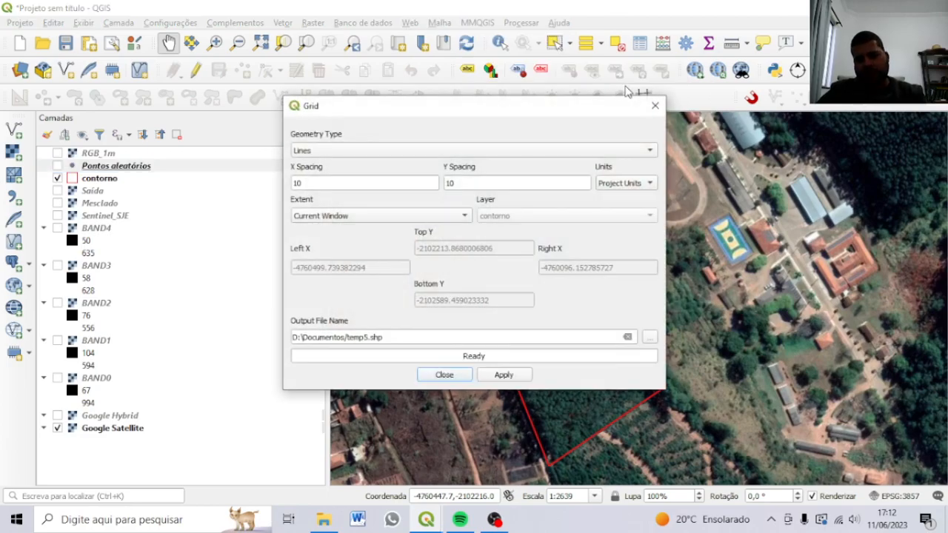
pyautogui.click(442, 152)
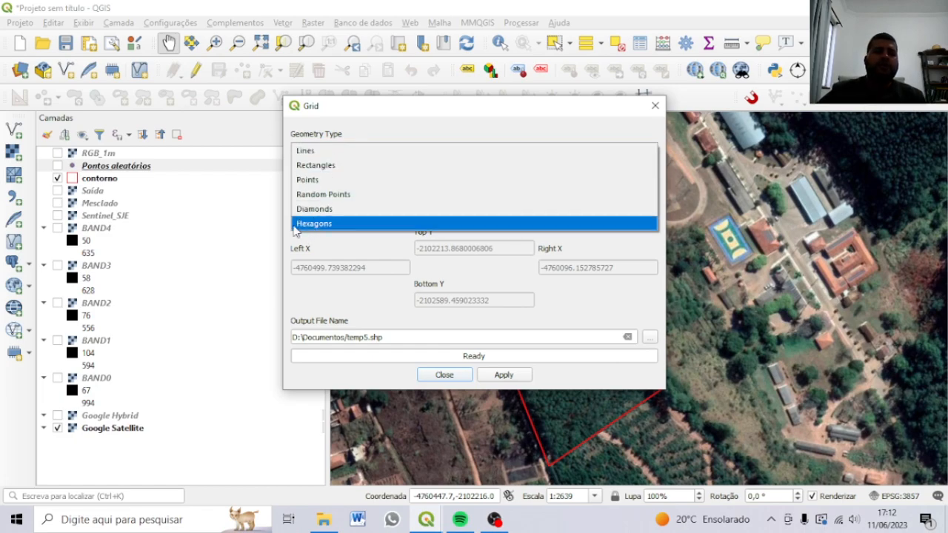
pyautogui.click(314, 180)
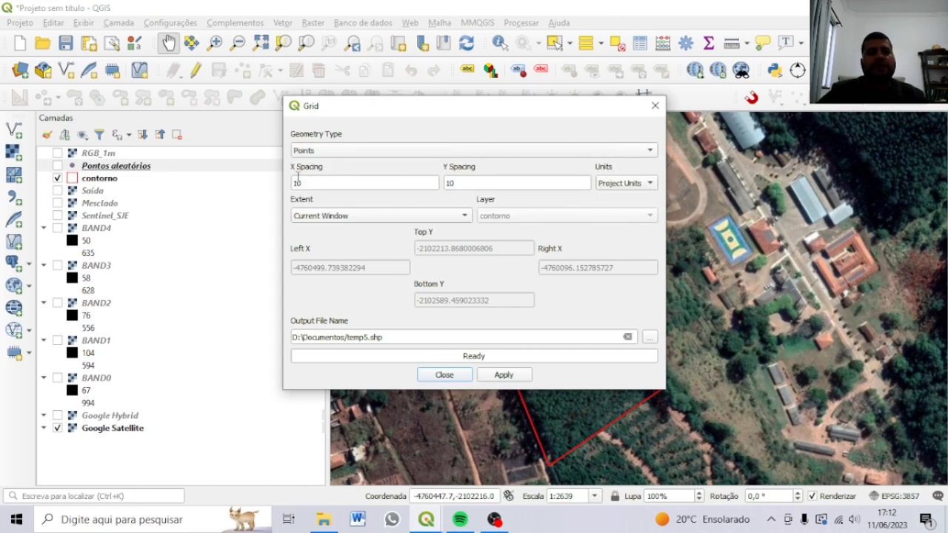
pyautogui.doubleClick(365, 188)
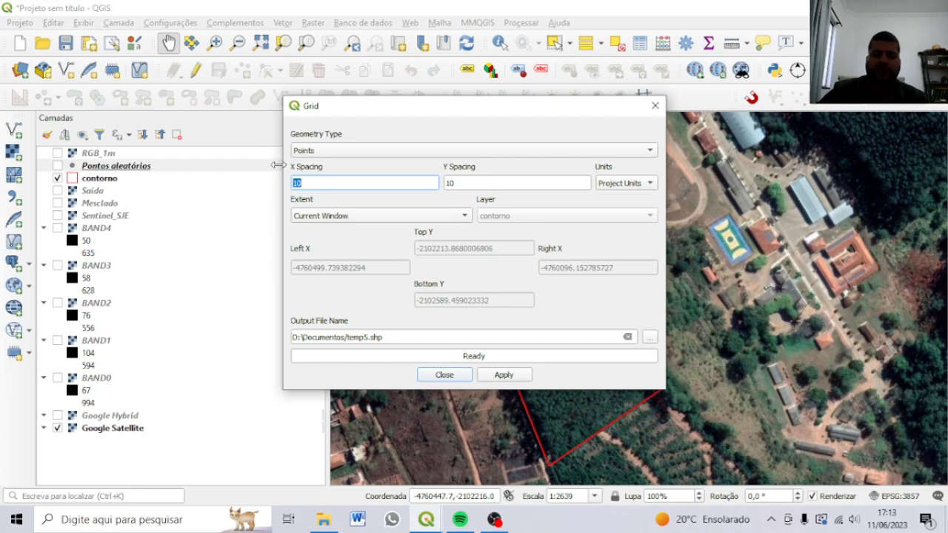
pyautogui.write('20')
pyautogui.doubleClick(509, 184)
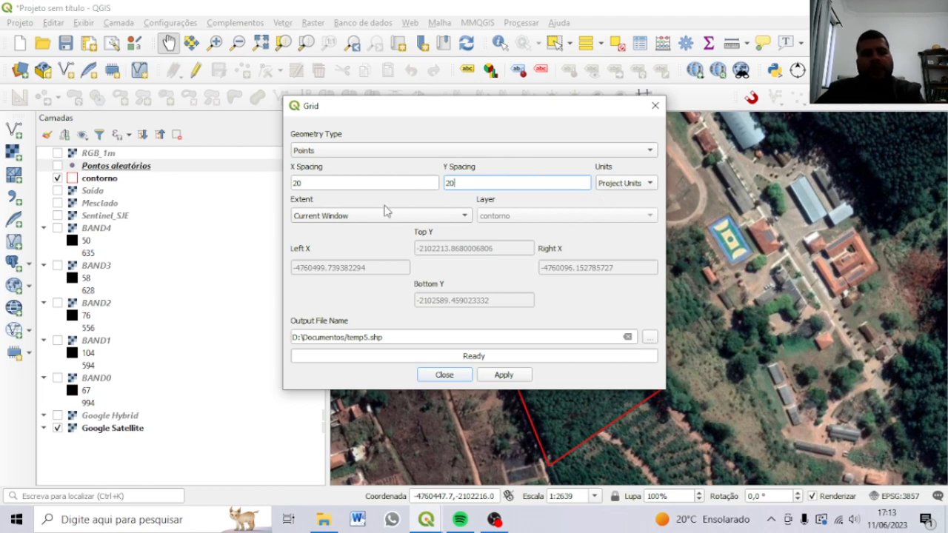
pyautogui.click(461, 216)
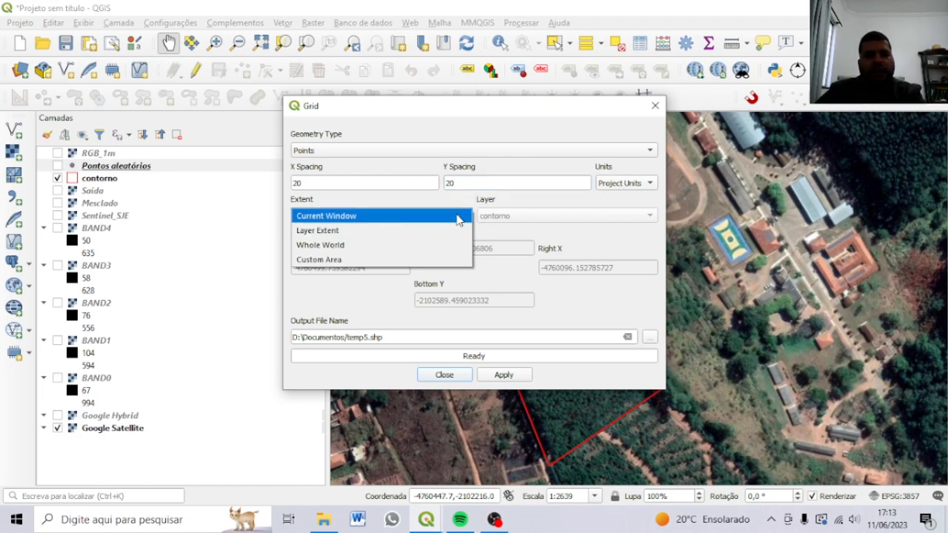
pyautogui.click(316, 232)
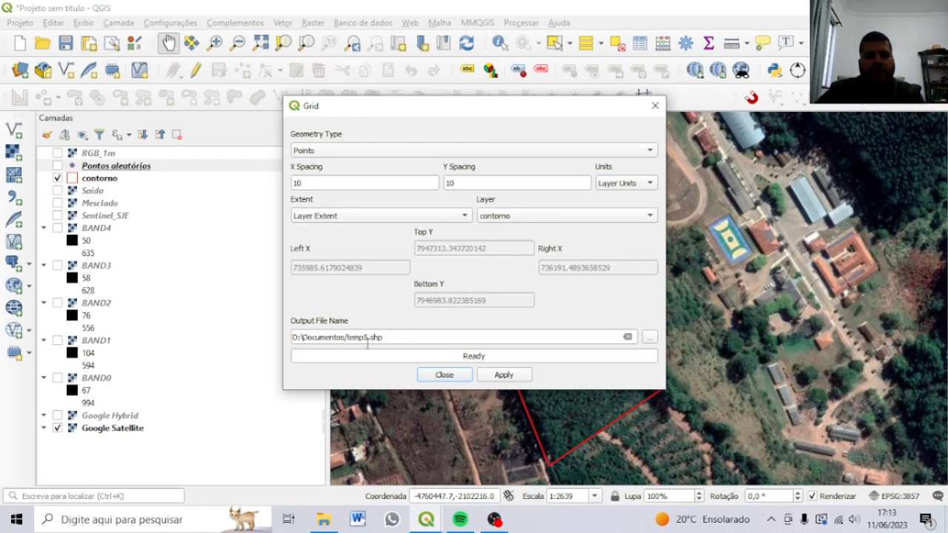
pyautogui.click(500, 377)
pyautogui.click(451, 378)
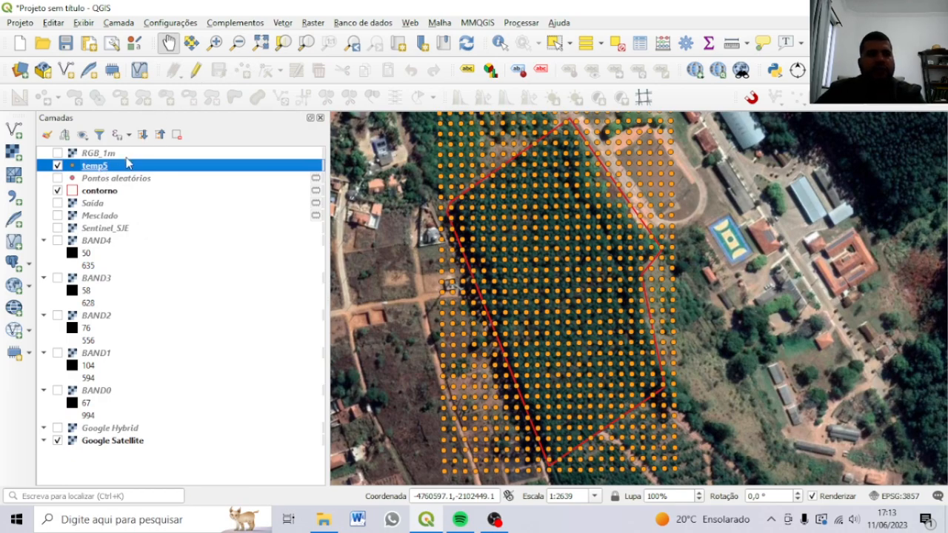
# Select the temp5 points inside the stand by drawing a selection polygon along the contorno outline
pyautogui.click(569, 44)
pyautogui.click(579, 78)
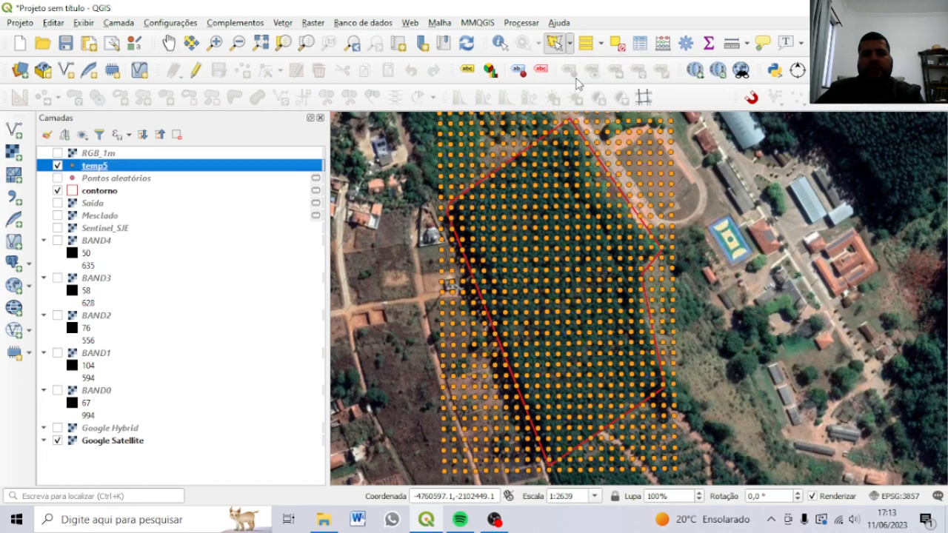
pyautogui.click(445, 213)
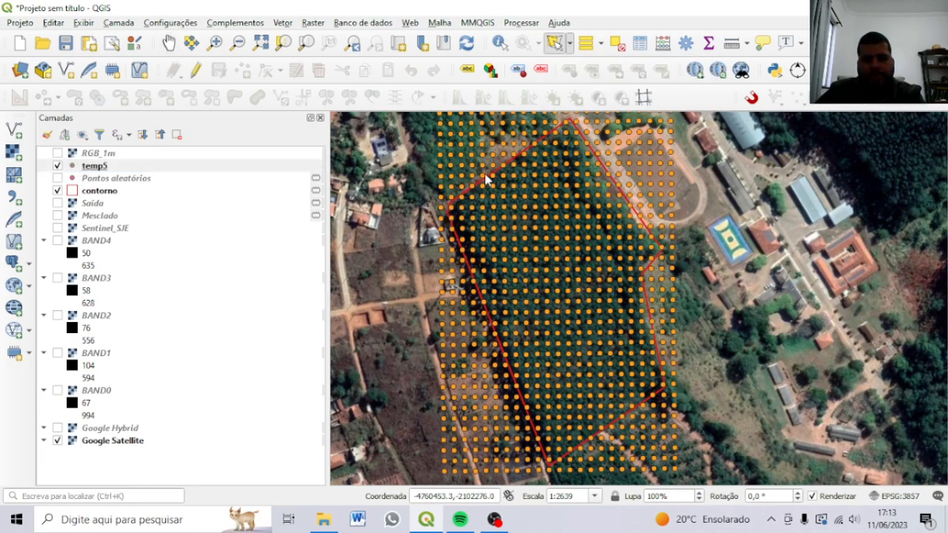
pyautogui.click(567, 122)
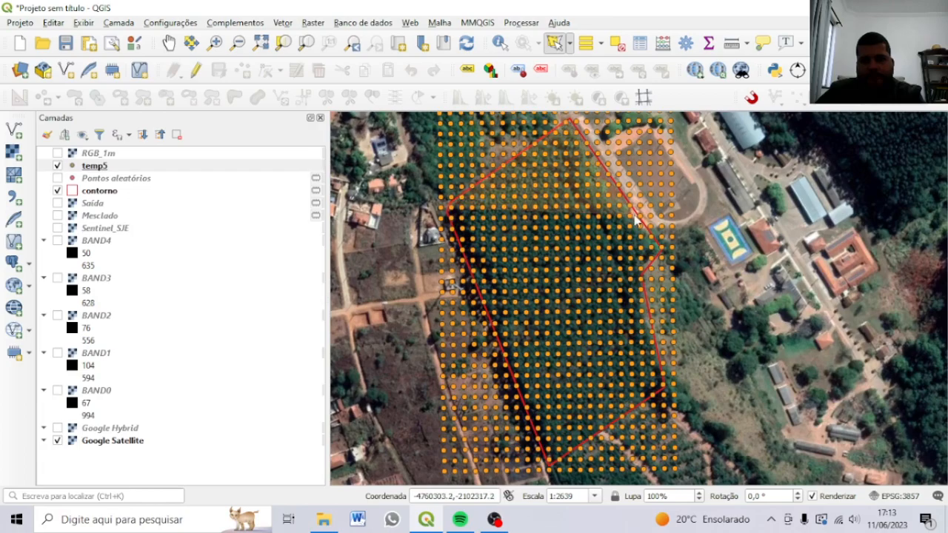
pyautogui.click(660, 252)
pyautogui.click(642, 279)
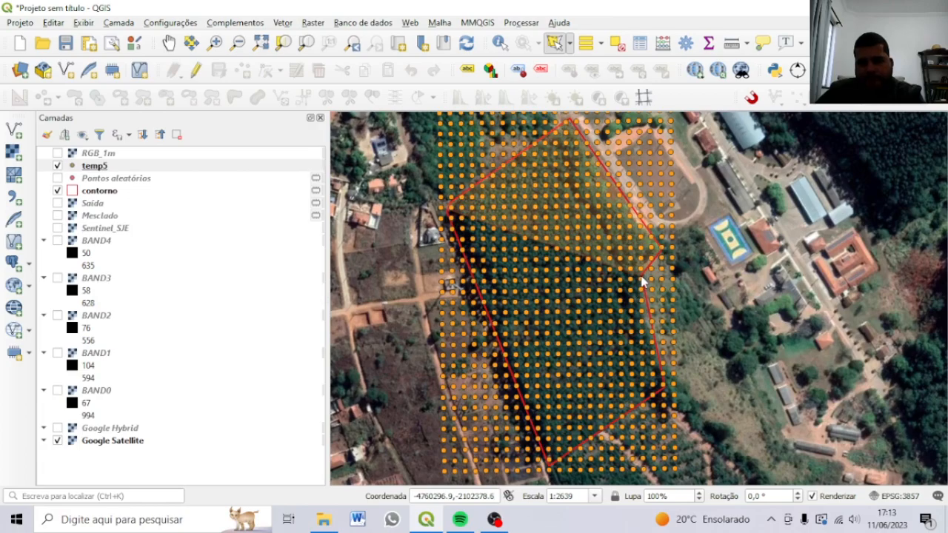
pyautogui.click(664, 396)
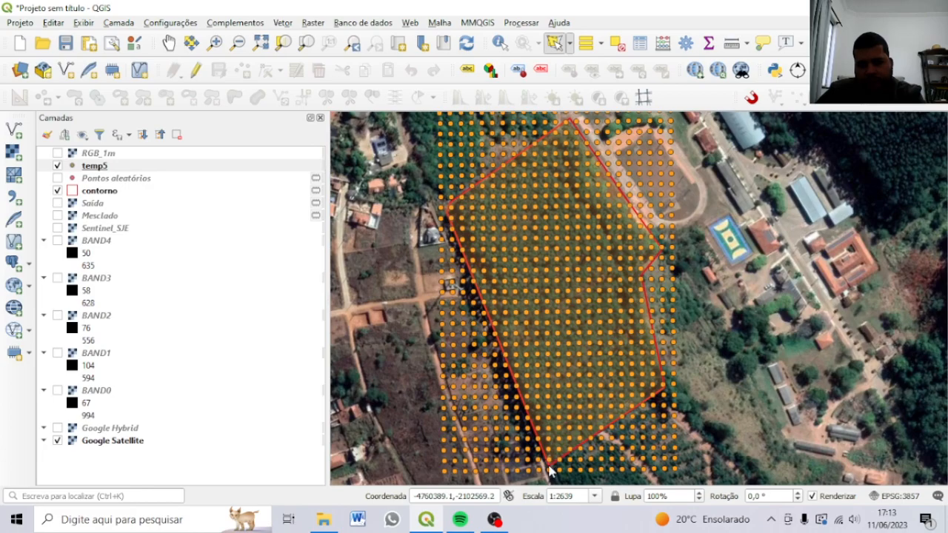
pyautogui.rightClick(550, 471)
pyautogui.click(85, 169)
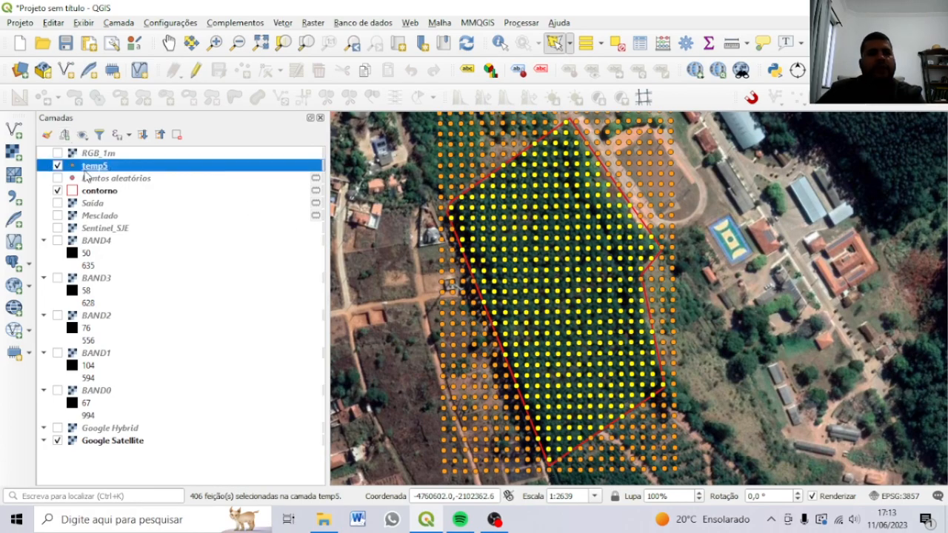
pyautogui.rightClick(87, 172)
# Save only the selected temp5 features, browsing to the Desktop as destination
pyautogui.moveTo(191, 421)
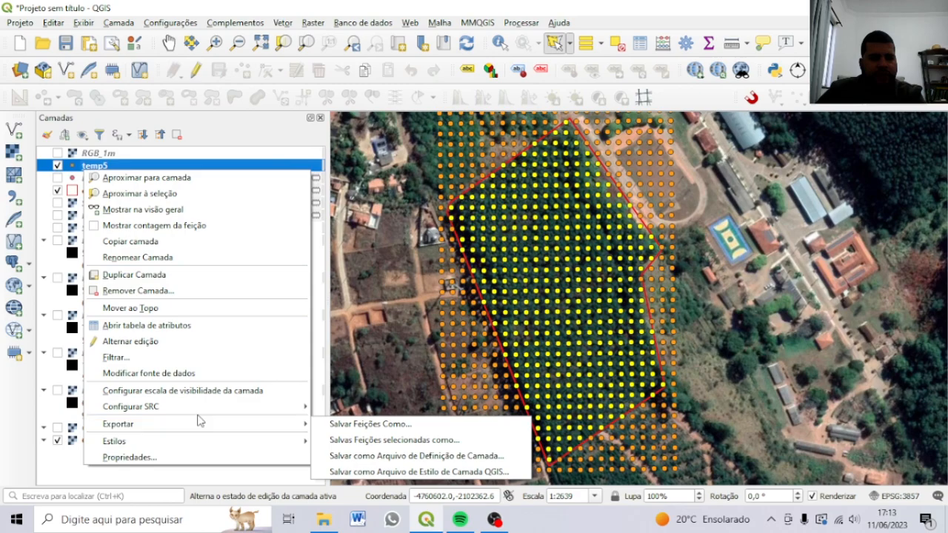
pyautogui.click(370, 424)
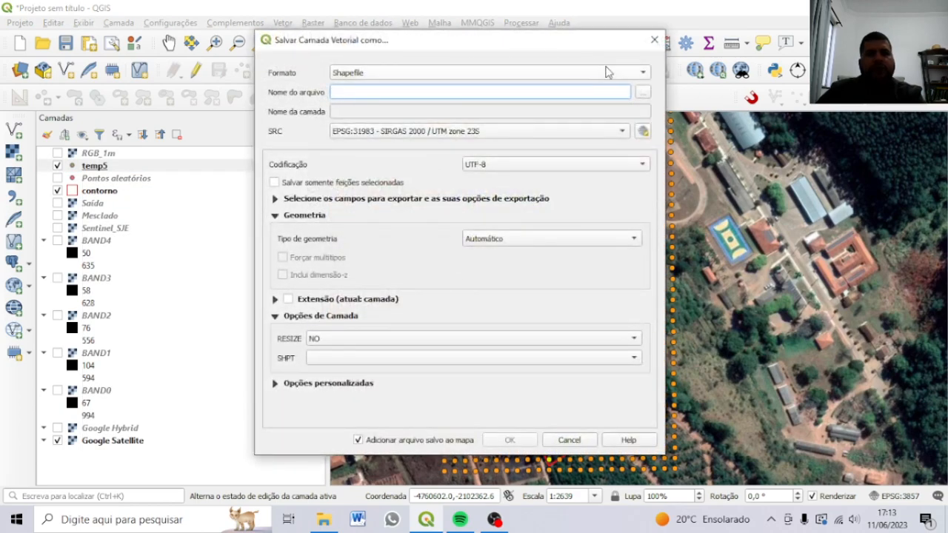
pyautogui.click(274, 182)
pyautogui.click(640, 92)
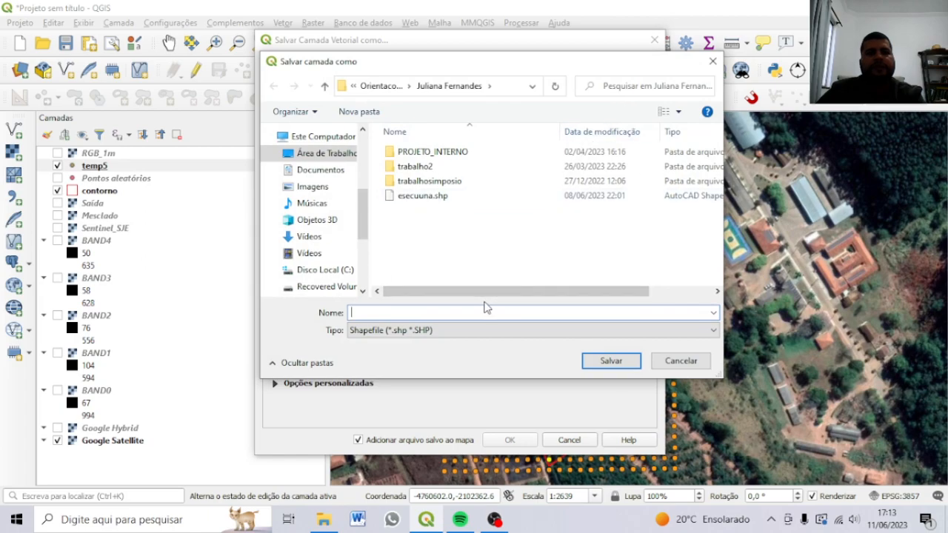
pyautogui.click(286, 154)
pyautogui.click(605, 165)
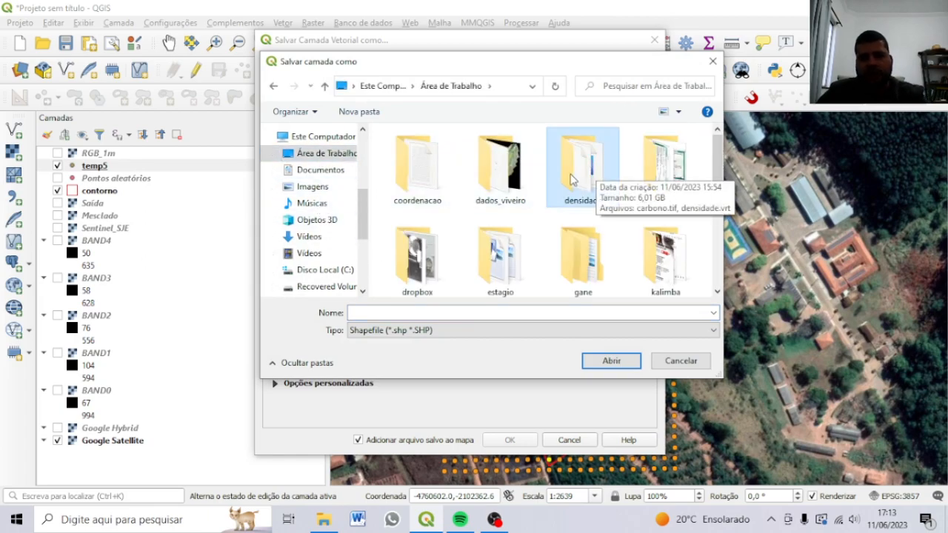
pyautogui.scroll(-5, 526, 248)
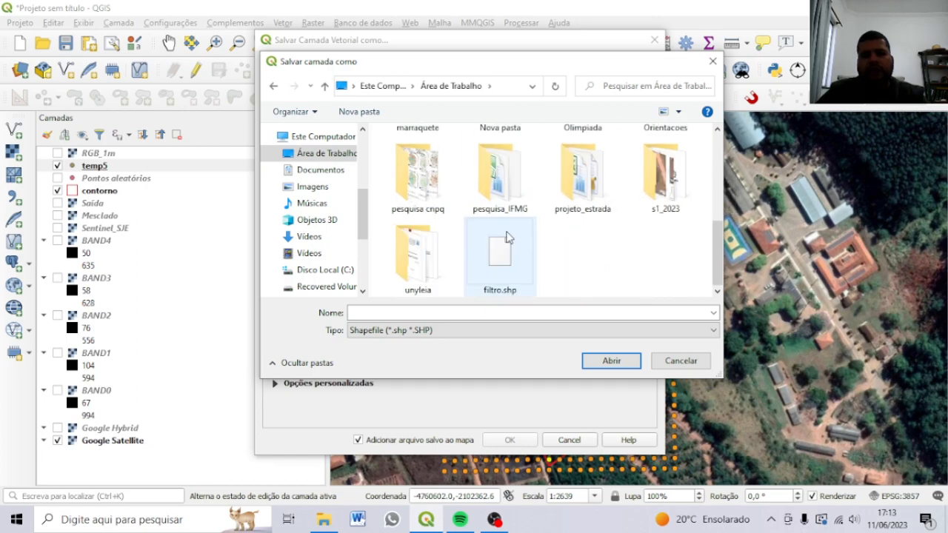
# Create a 'lixo' desktop folder and export the points there as pontos_selecionados.shp
pyautogui.click(359, 111)
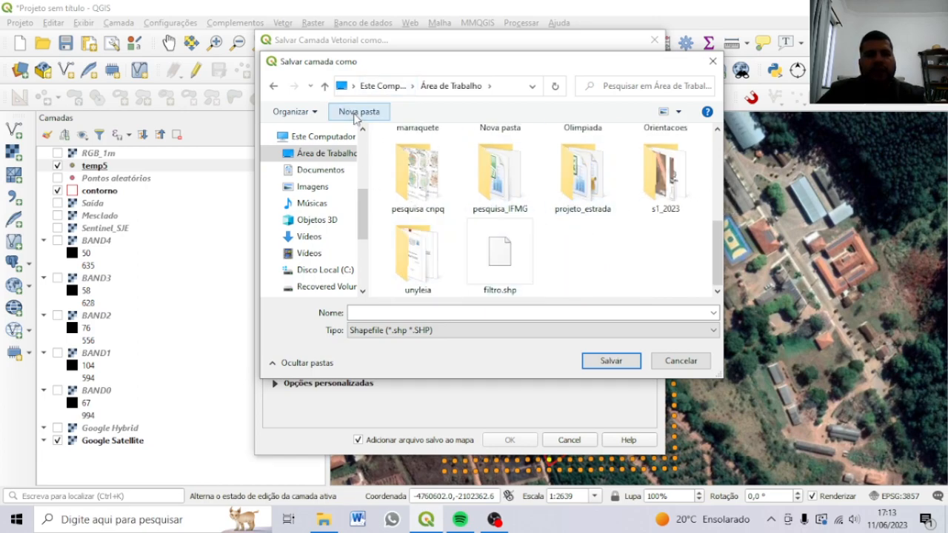
pyautogui.write('lixo')
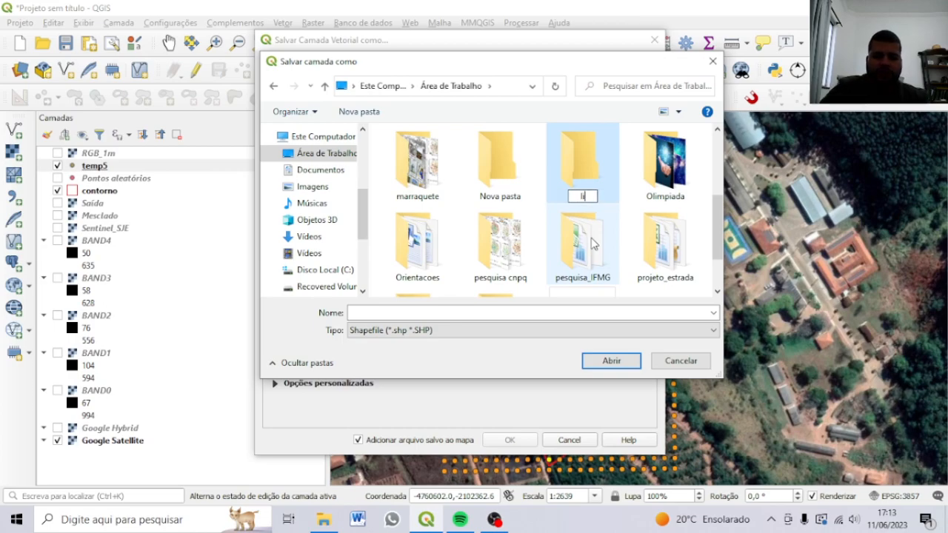
pyautogui.press('Return')
pyautogui.press('Return')
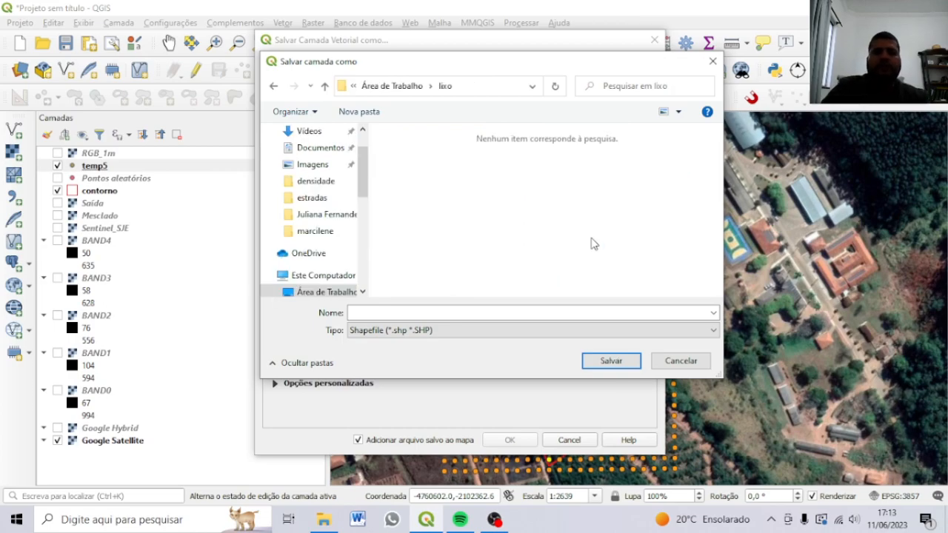
pyautogui.click(579, 311)
pyautogui.write('pontos_se')
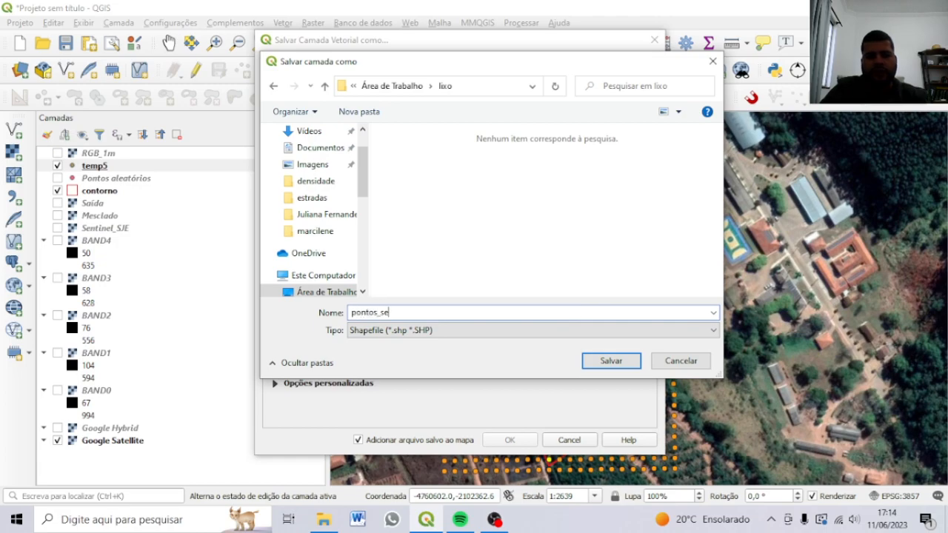
pyautogui.write('lecionados')
pyautogui.press('Return')
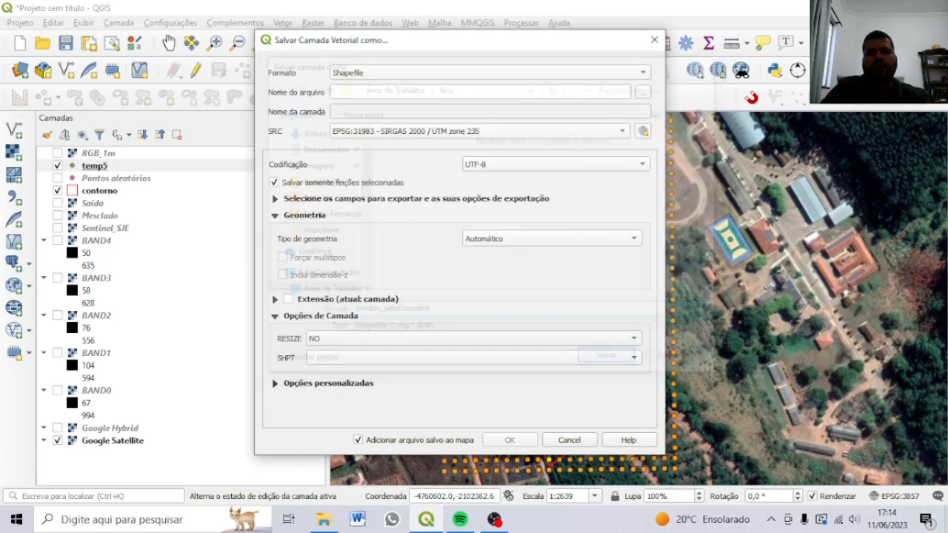
pyautogui.click(514, 444)
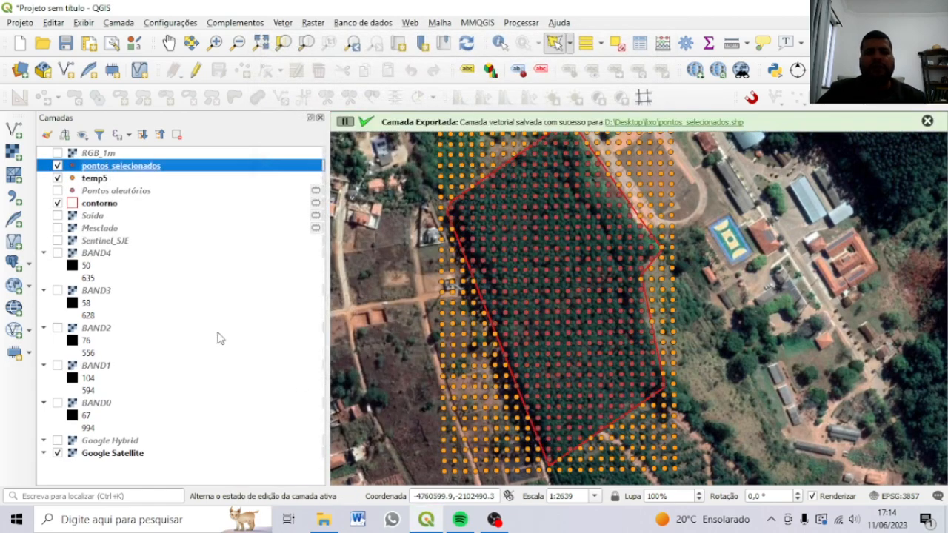
# Hide temp5 and remove the pontos selecionados layer from the project
pyautogui.click(57, 179)
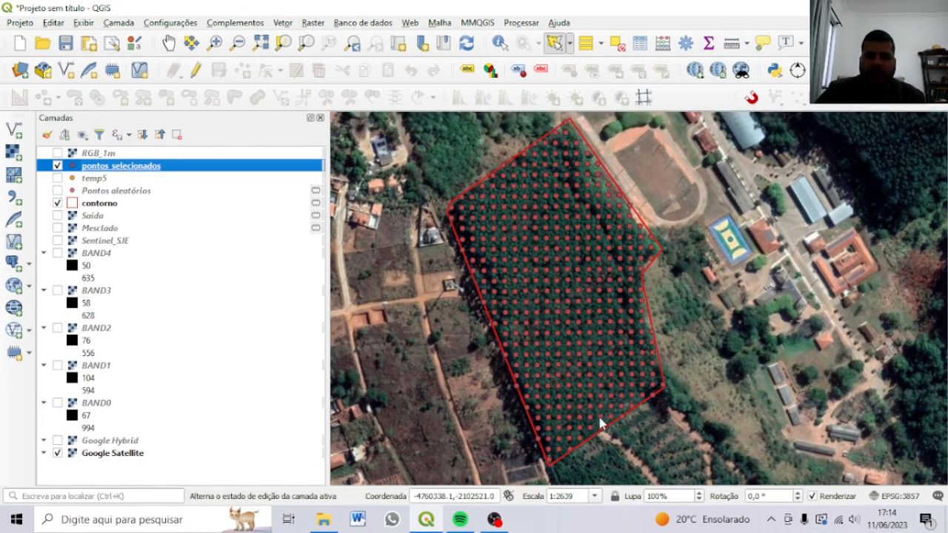
pyautogui.scroll(1, 627, 394)
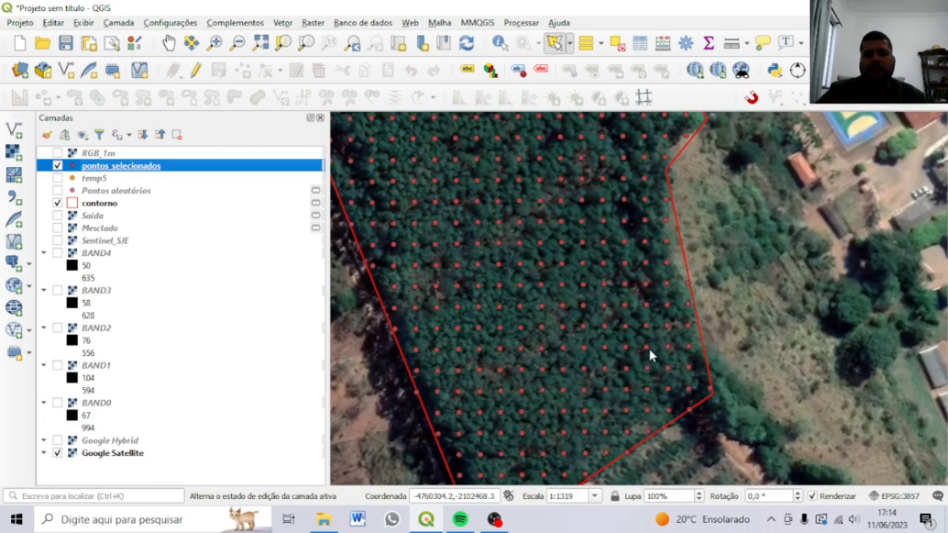
pyautogui.scroll(-1, 526, 279)
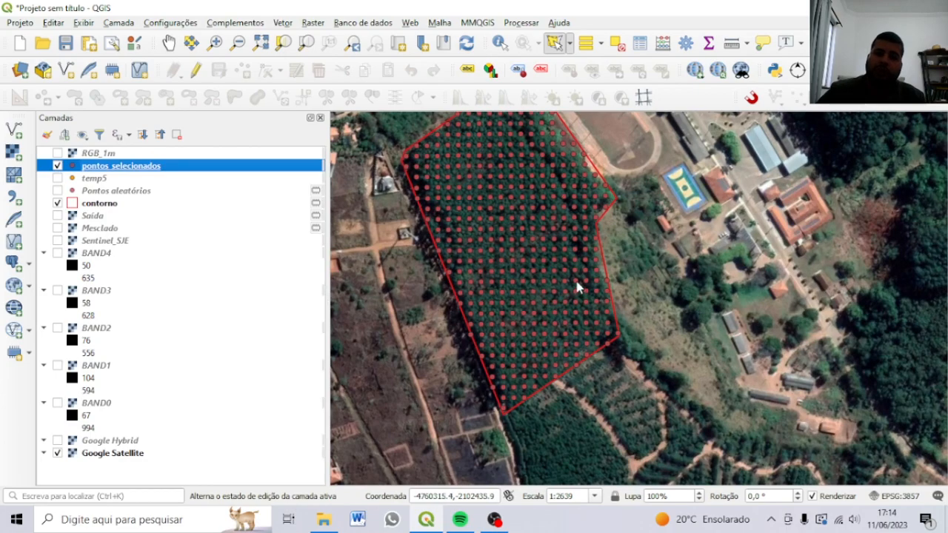
pyautogui.click(177, 137)
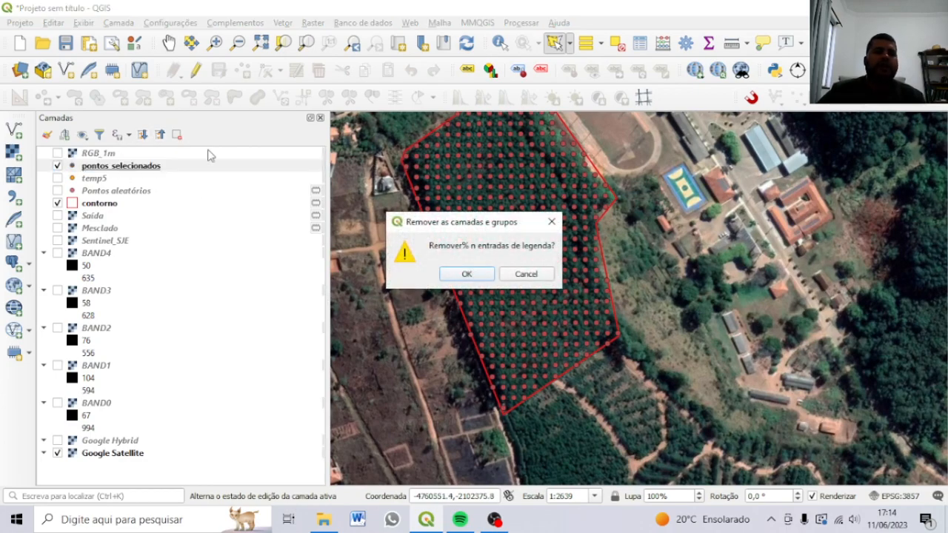
pyautogui.click(467, 274)
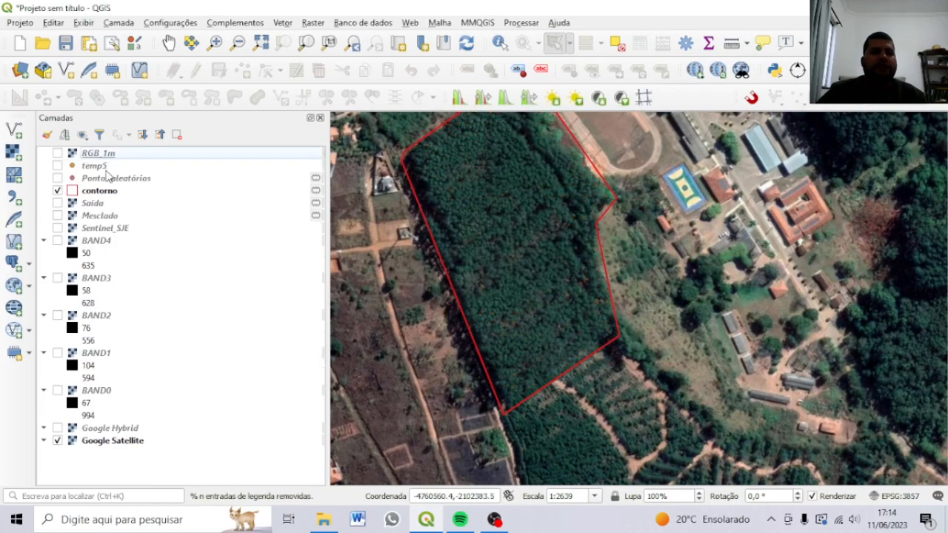
# Remove the temp5 layer and pan the map to centre the contorno stand
pyautogui.click(103, 167)
pyautogui.click(177, 135)
pyautogui.click(464, 280)
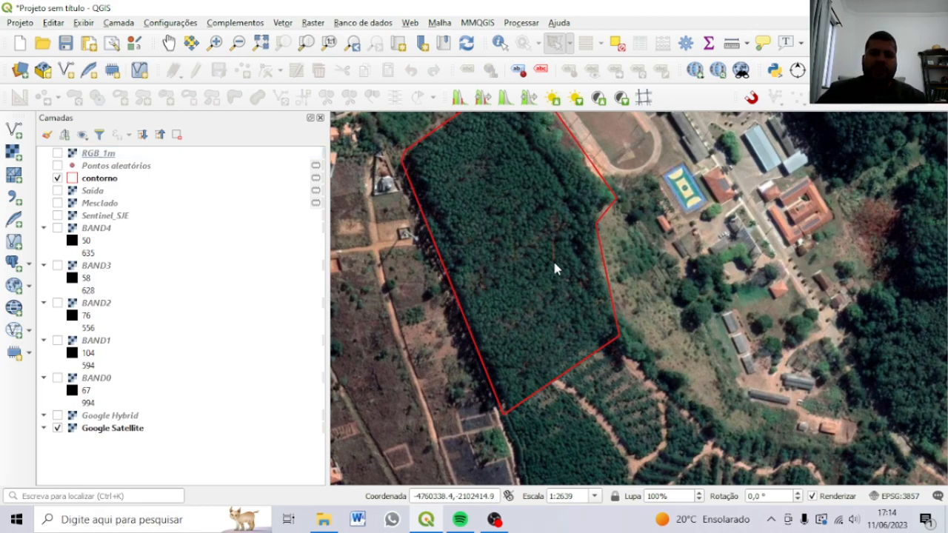
pyautogui.moveTo(556, 270); pyautogui.dragTo(576, 314)
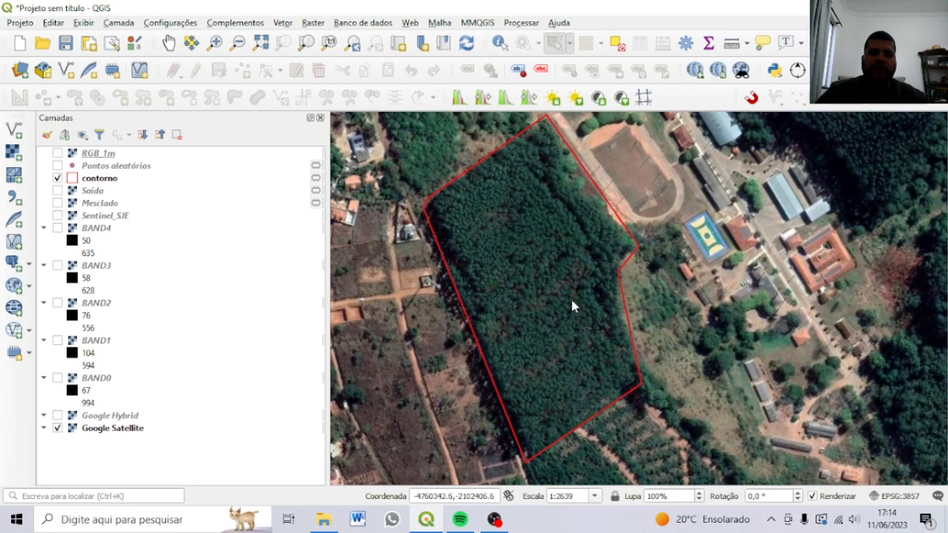
pyautogui.click(563, 266)
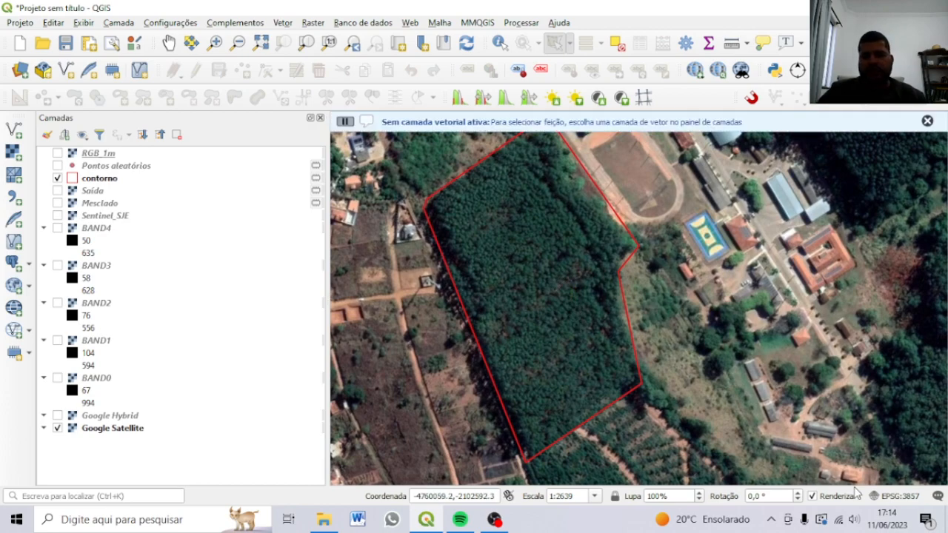
# Change the project CRS from EPSG:3857 to the recent SIRGAS 2000 / UTM zone 23S (EPSG:31983)
pyautogui.click(892, 497)
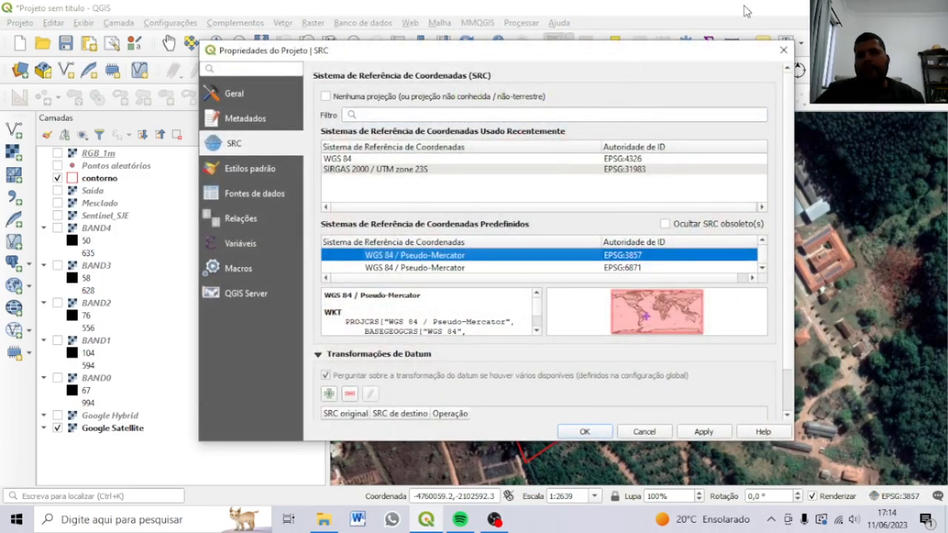
pyautogui.click(784, 51)
pyautogui.click(893, 497)
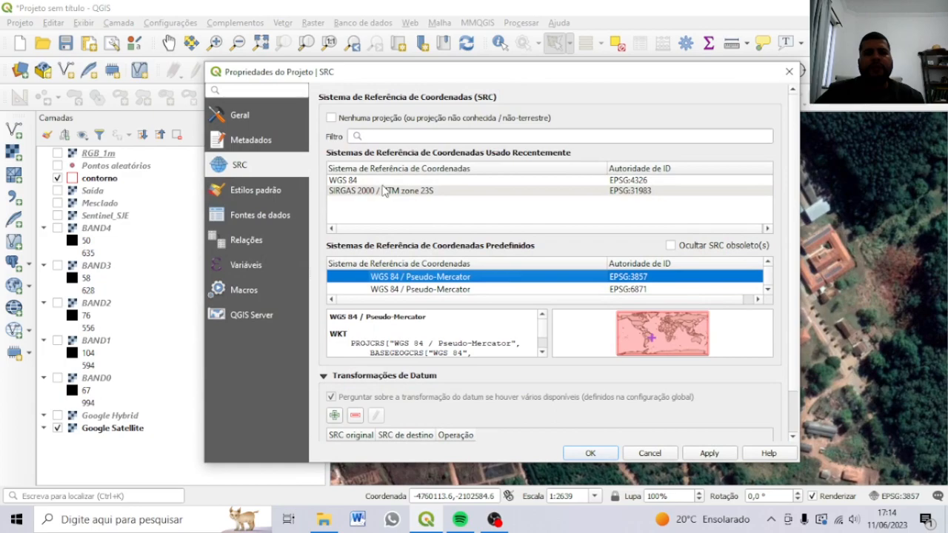
pyautogui.click(383, 184)
pyautogui.click(394, 194)
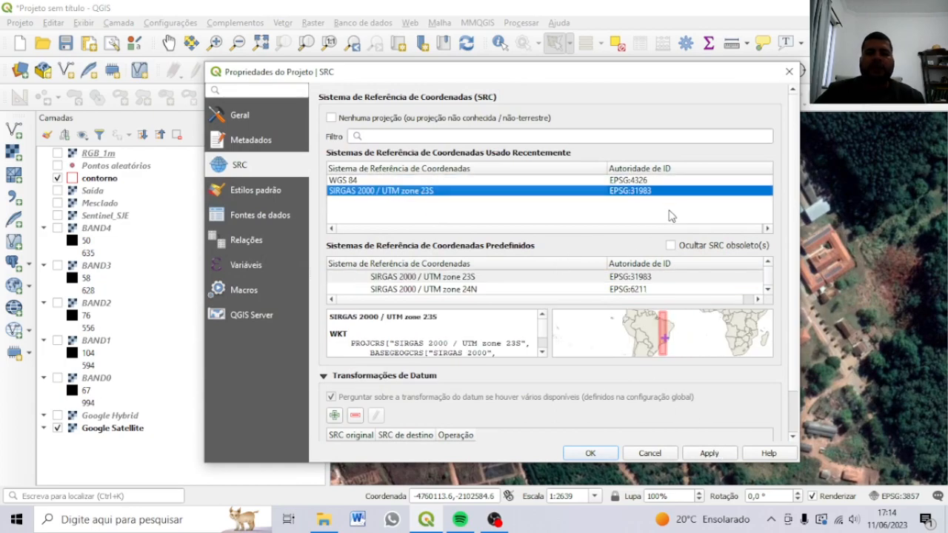
pyautogui.click(707, 453)
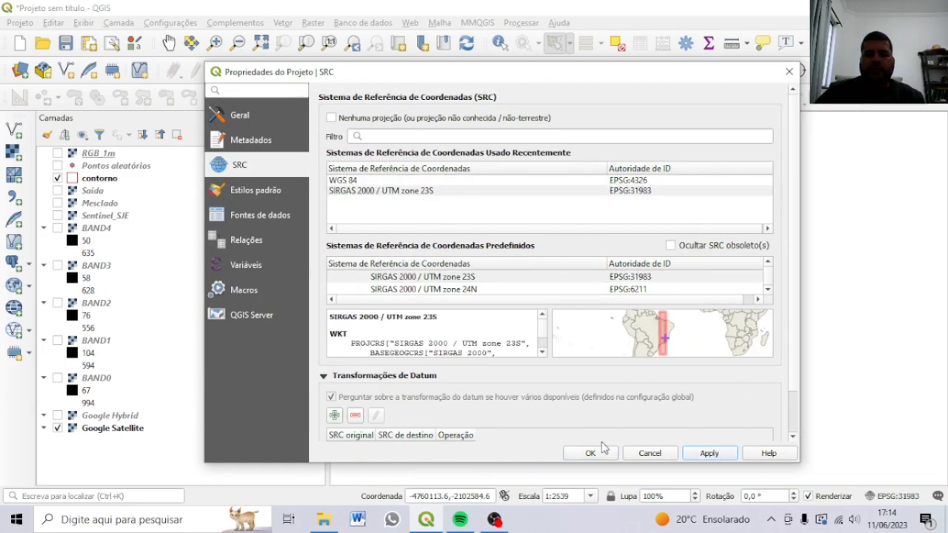
pyautogui.click(593, 454)
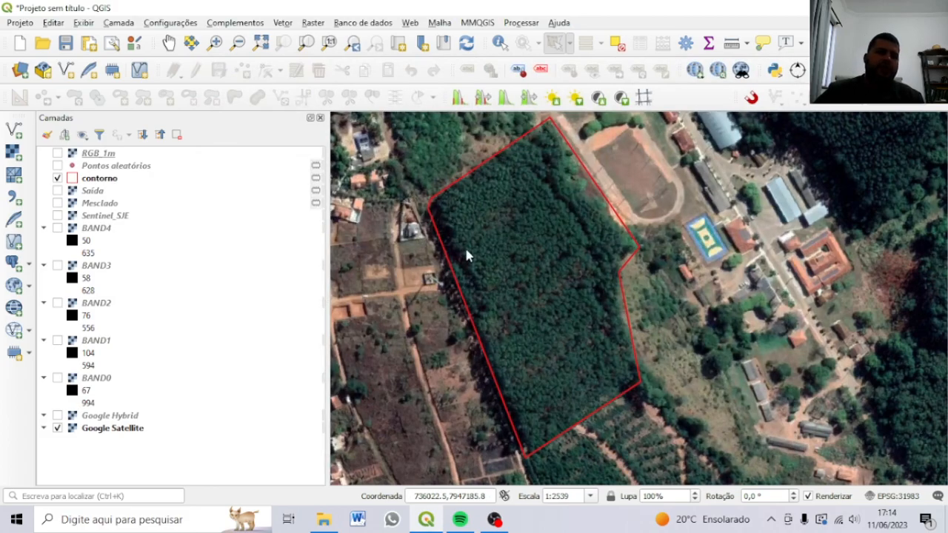
# In MMQGIS Create Grid Layer, measure spacing in layer units with 100-unit X and Y spacing
pyautogui.click(484, 23)
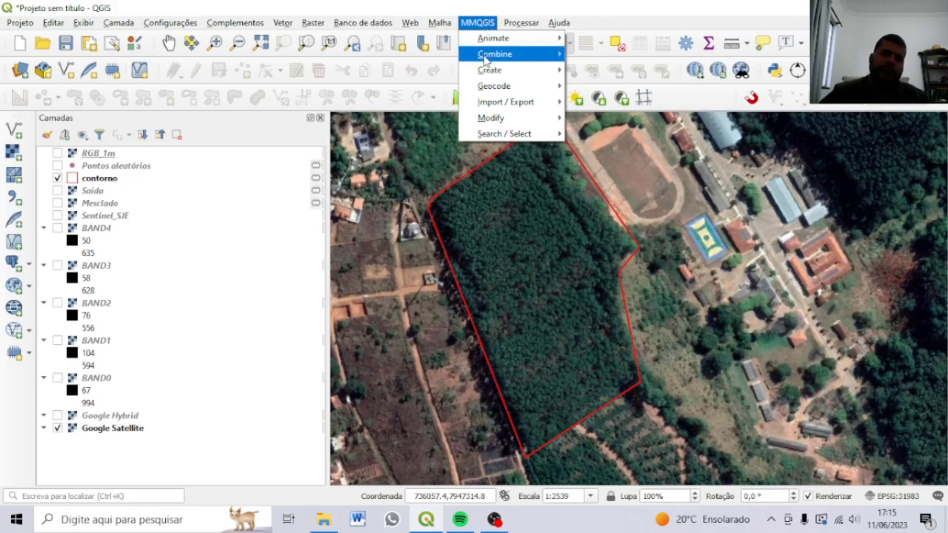
pyautogui.moveTo(486, 61)
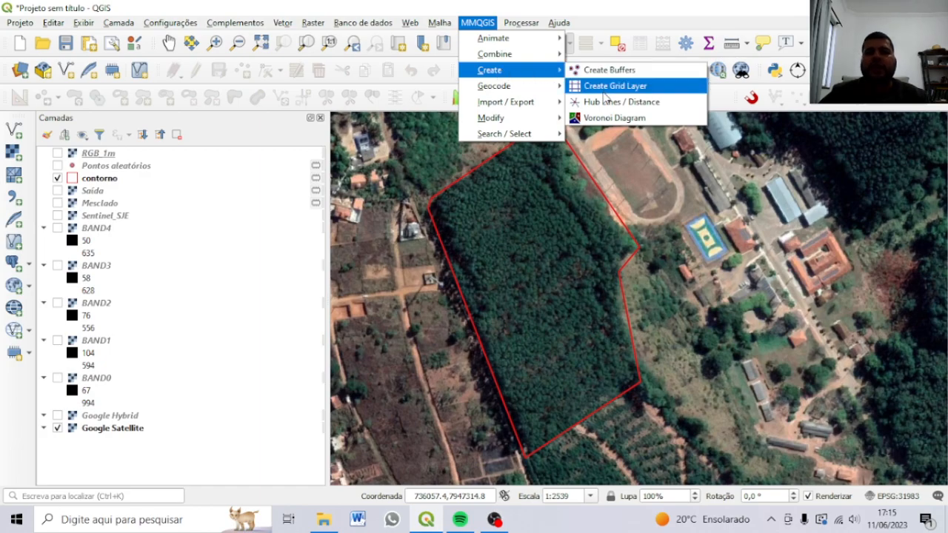
pyautogui.click(603, 89)
pyautogui.click(636, 185)
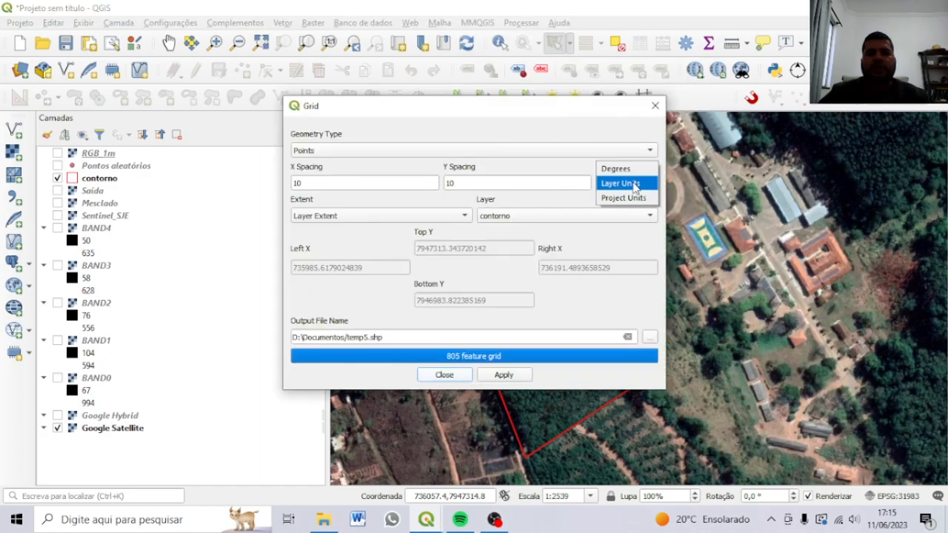
pyautogui.click(636, 185)
pyautogui.click(368, 183)
pyautogui.doubleClick(367, 184)
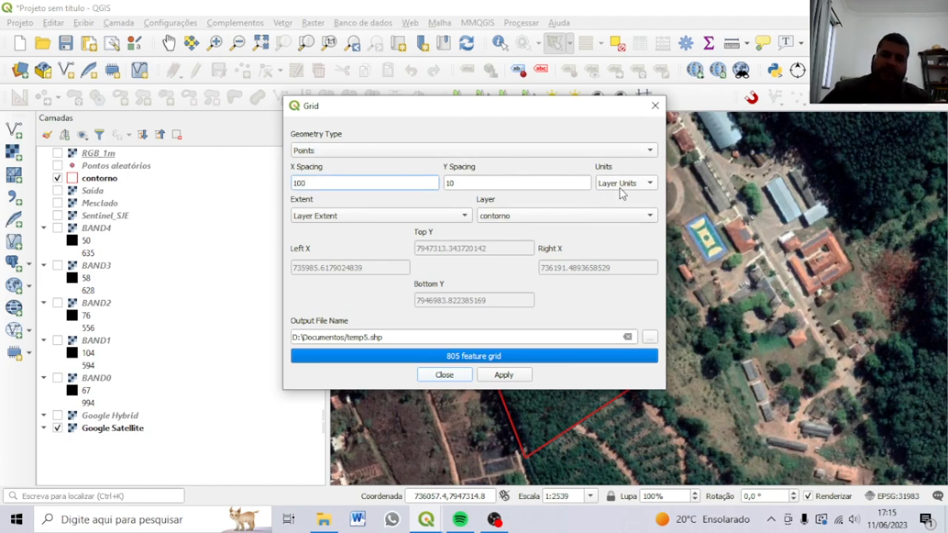
pyautogui.click(562, 181)
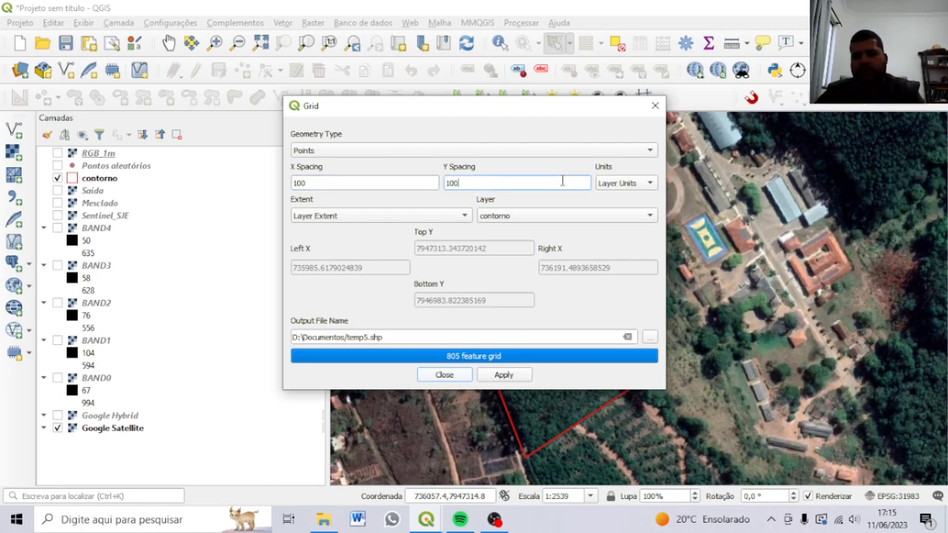
# Generate the 24-point grid over the layer extent as temp6.shp, then start removing temp6
pyautogui.click(343, 216)
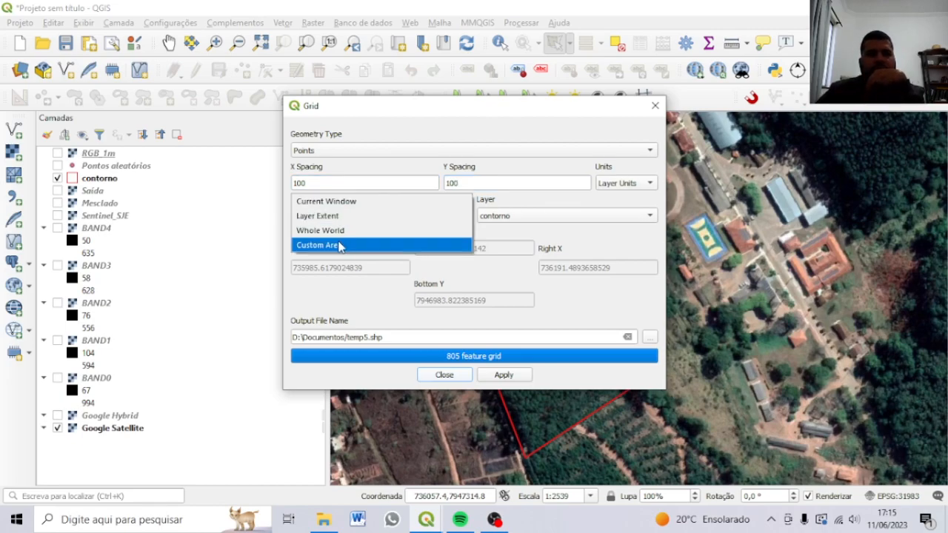
pyautogui.click(335, 216)
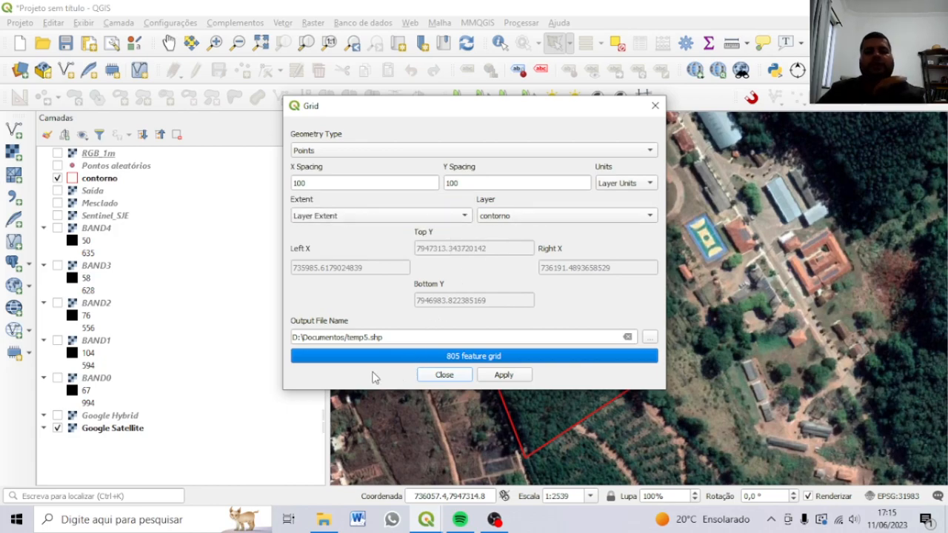
pyautogui.click(368, 335)
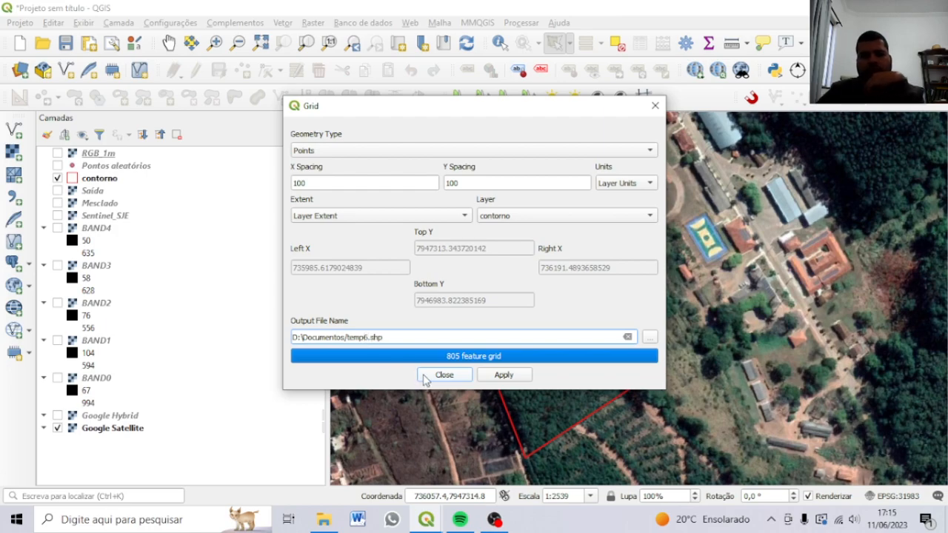
pyautogui.click(519, 381)
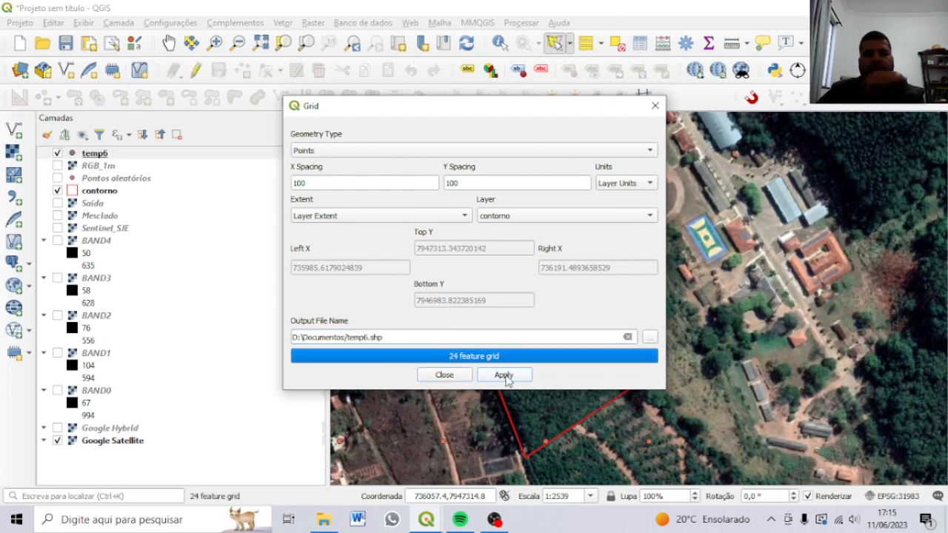
pyautogui.click(444, 375)
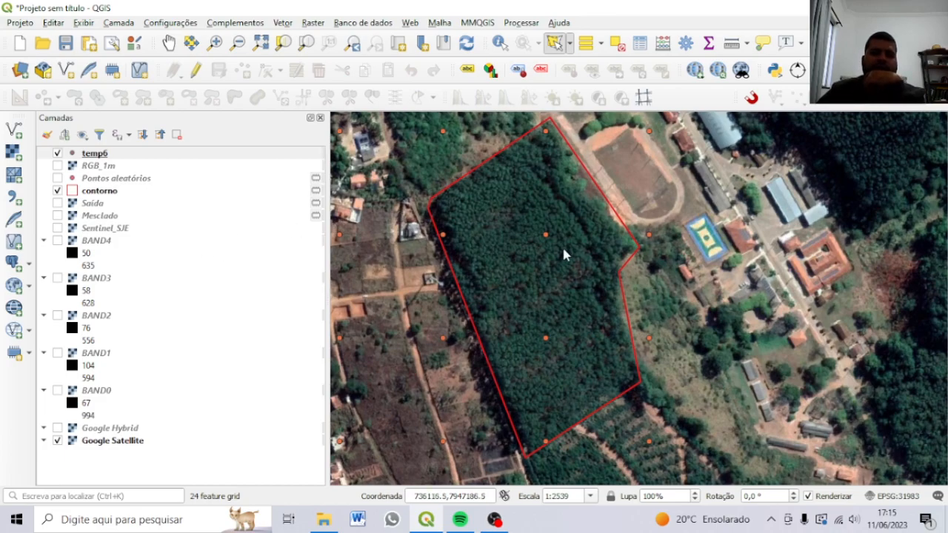
pyautogui.click(176, 135)
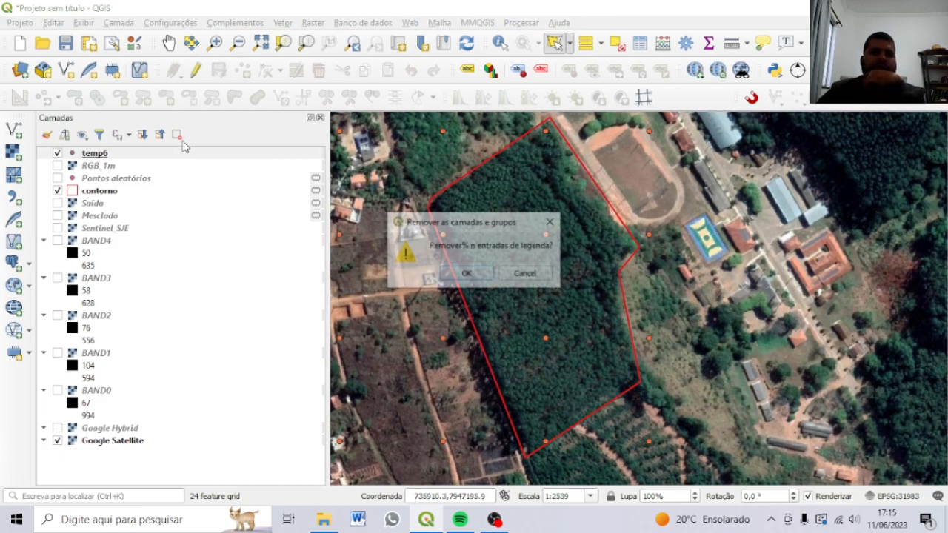
# Confirm removing temp6 and set the MMQGIS grid's X spacing to 30
pyautogui.click(467, 276)
pyautogui.click(478, 22)
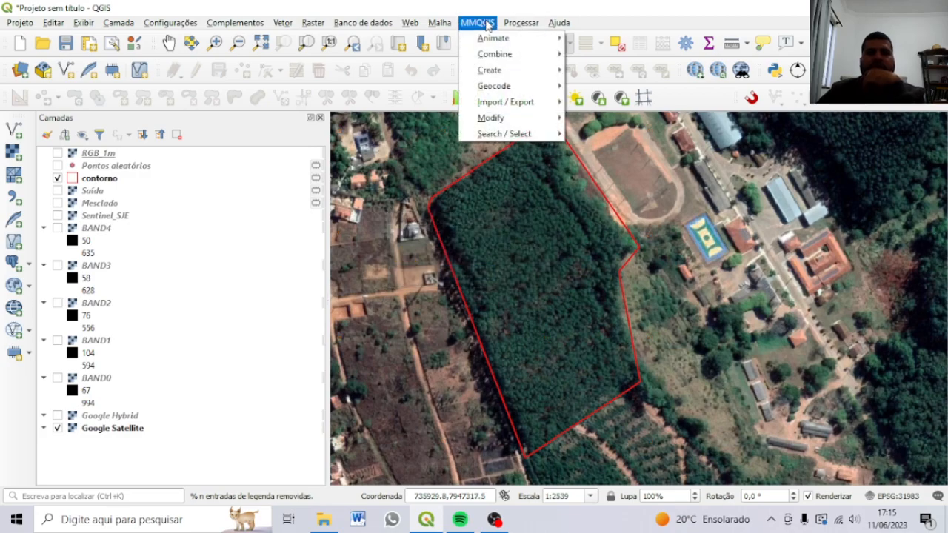
pyautogui.moveTo(498, 74)
pyautogui.click(596, 86)
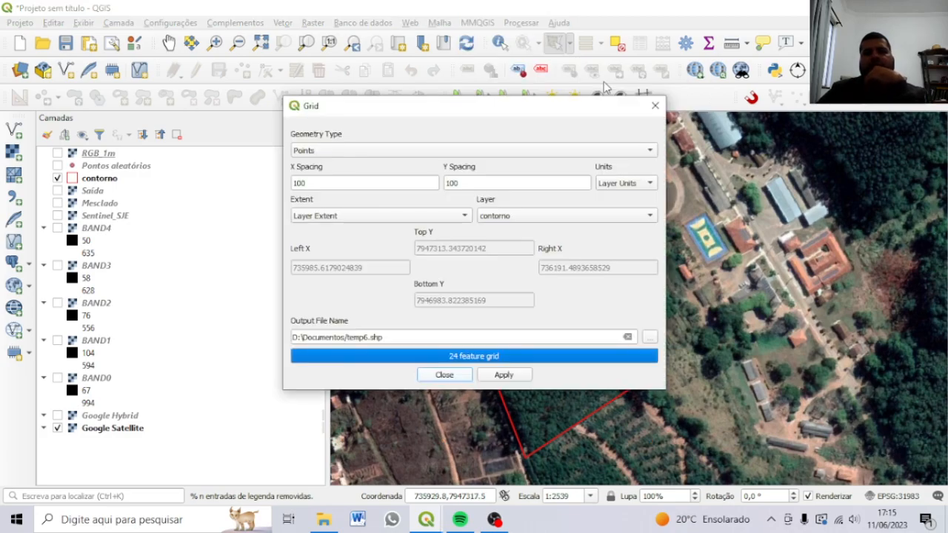
pyautogui.doubleClick(362, 185)
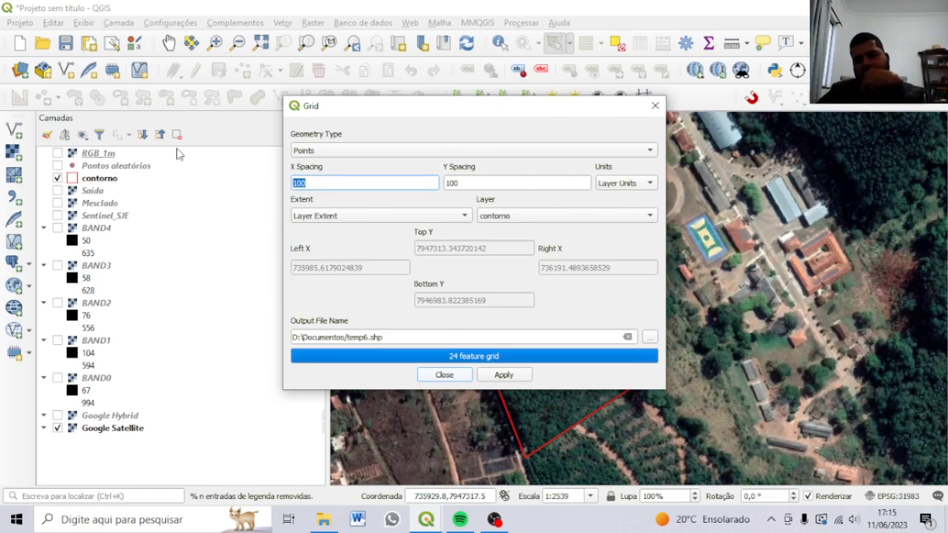
pyautogui.write('3')
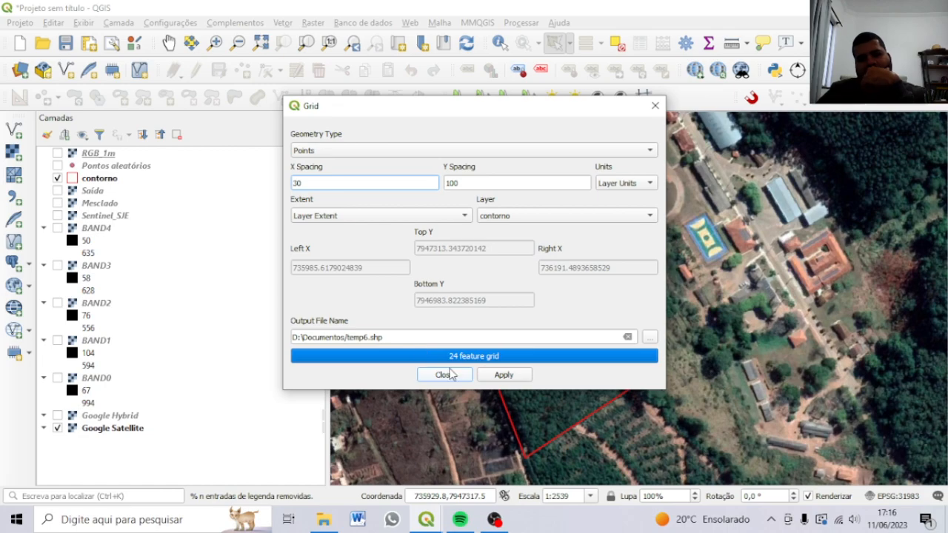
pyautogui.write('0')
# Generate the 54-point 30 by 100 temp6 grid, then remove temp6 from Layers
pyautogui.click(504, 375)
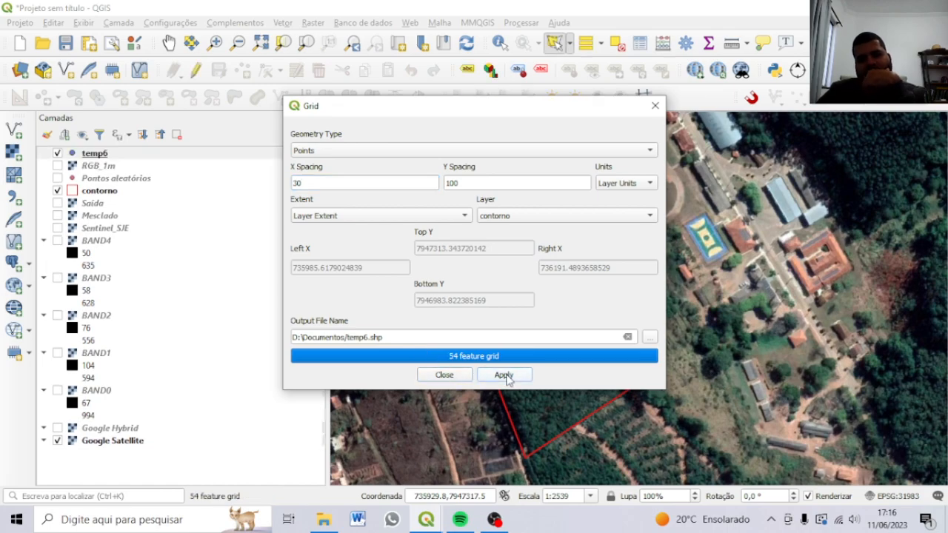
pyautogui.click(446, 375)
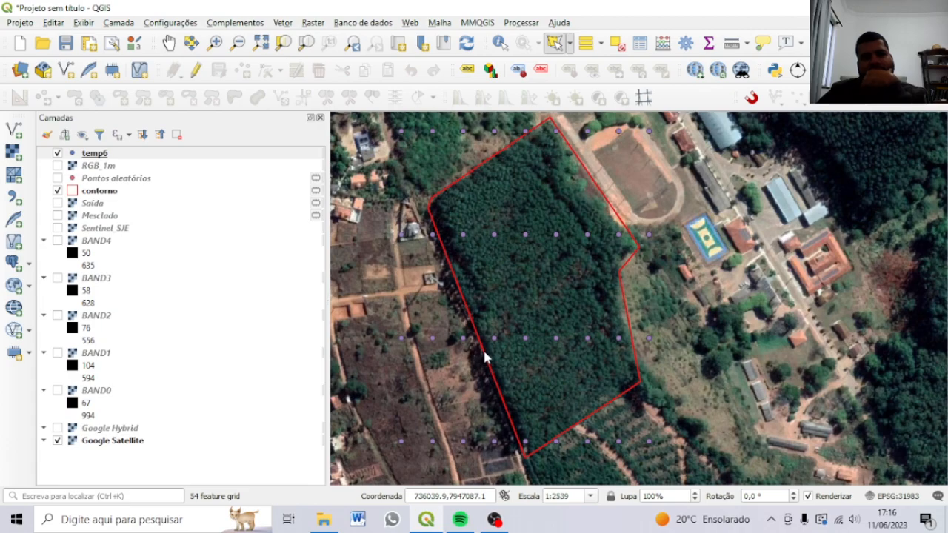
pyautogui.click(112, 156)
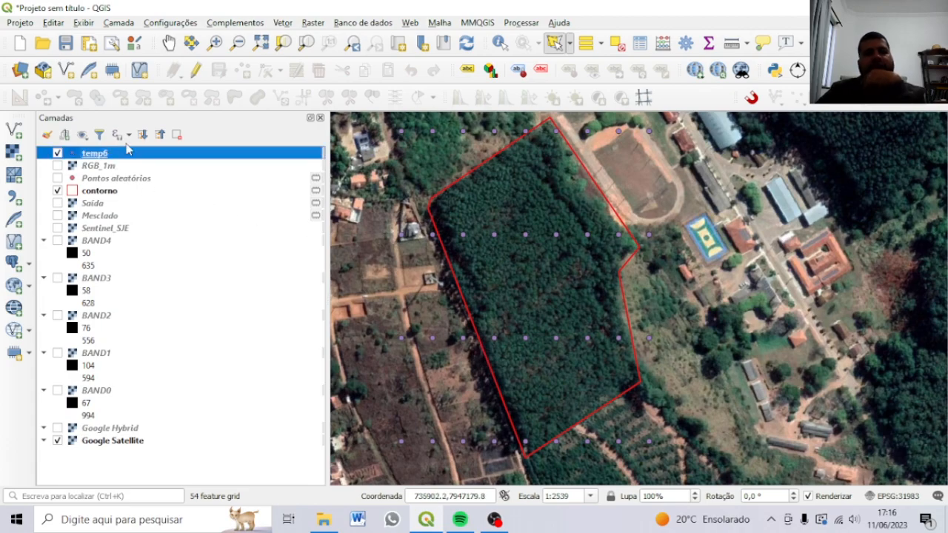
pyautogui.click(177, 134)
# Confirm removing temp6 and generate a new temp6 grid at 50 by 50 spacing
pyautogui.click(461, 274)
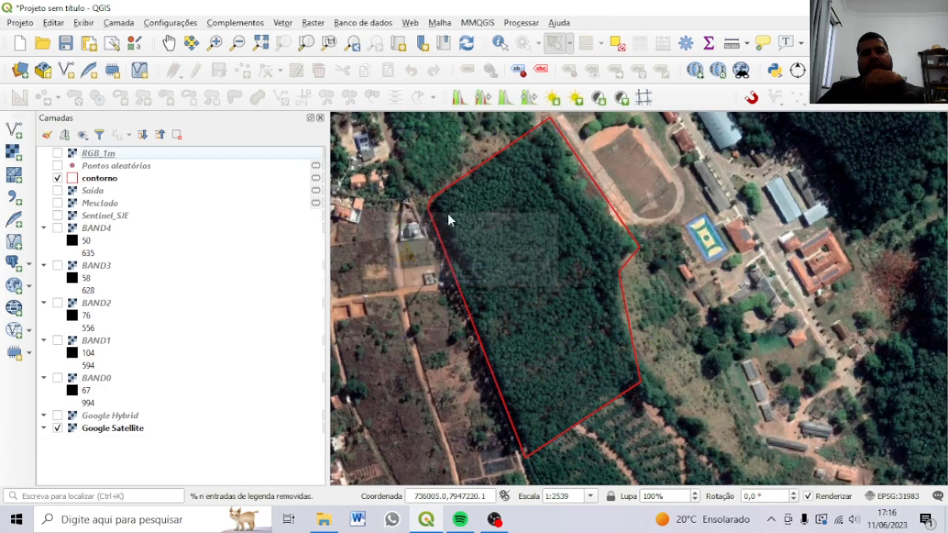
pyautogui.click(477, 23)
pyautogui.moveTo(492, 70)
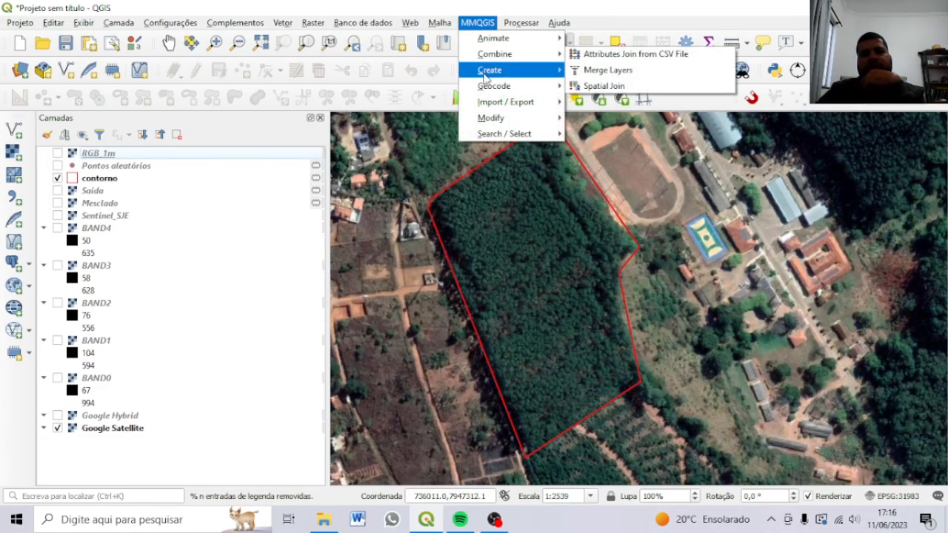
pyautogui.click(615, 86)
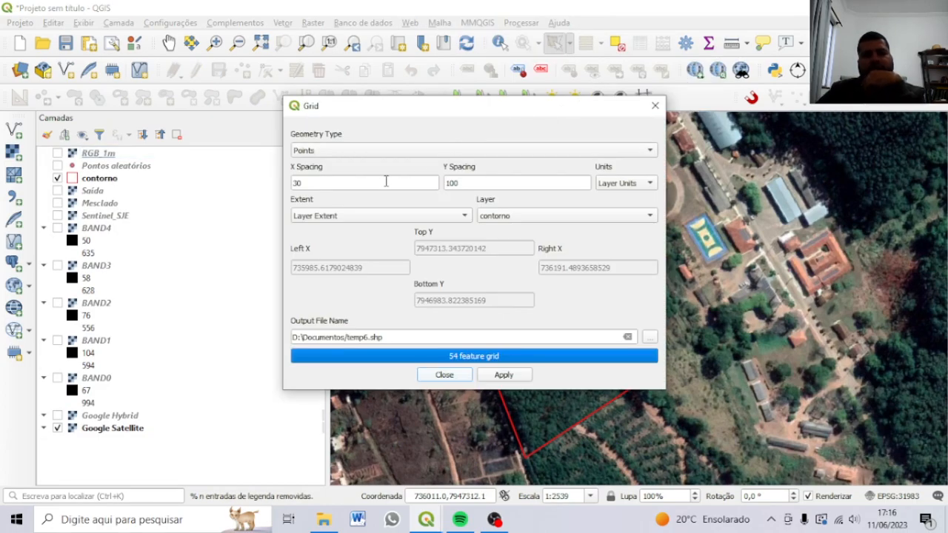
pyautogui.doubleClick(503, 184)
pyautogui.write('30')
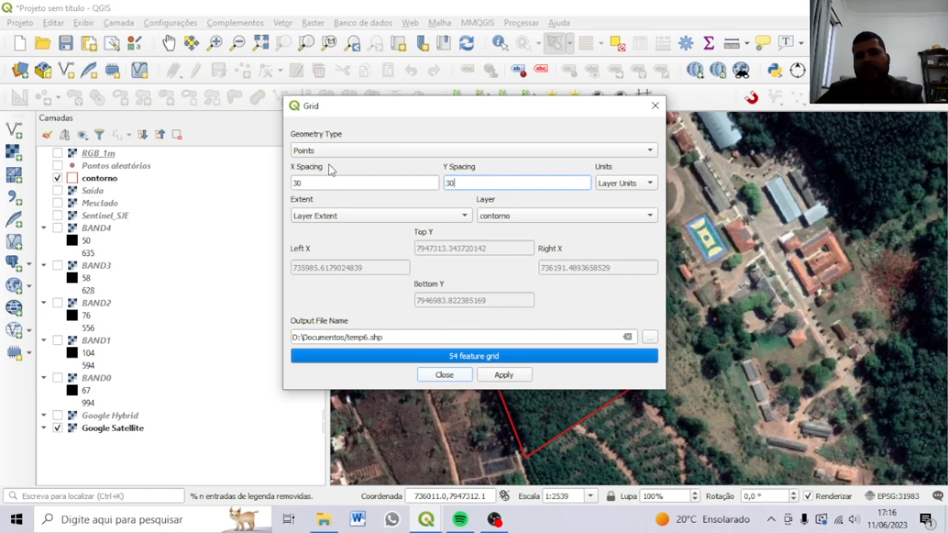
pyautogui.doubleClick(333, 183)
pyautogui.write('50')
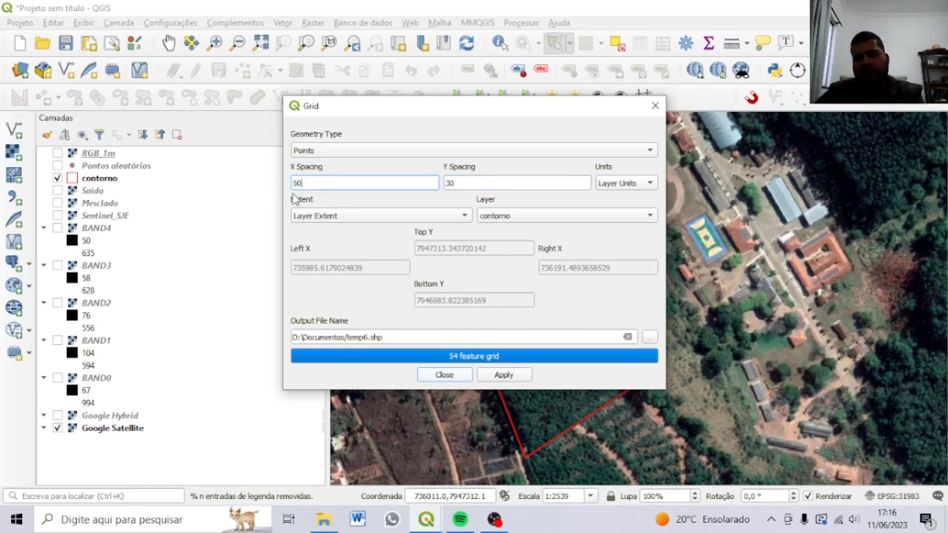
pyautogui.press('Tab')
pyautogui.write('50')
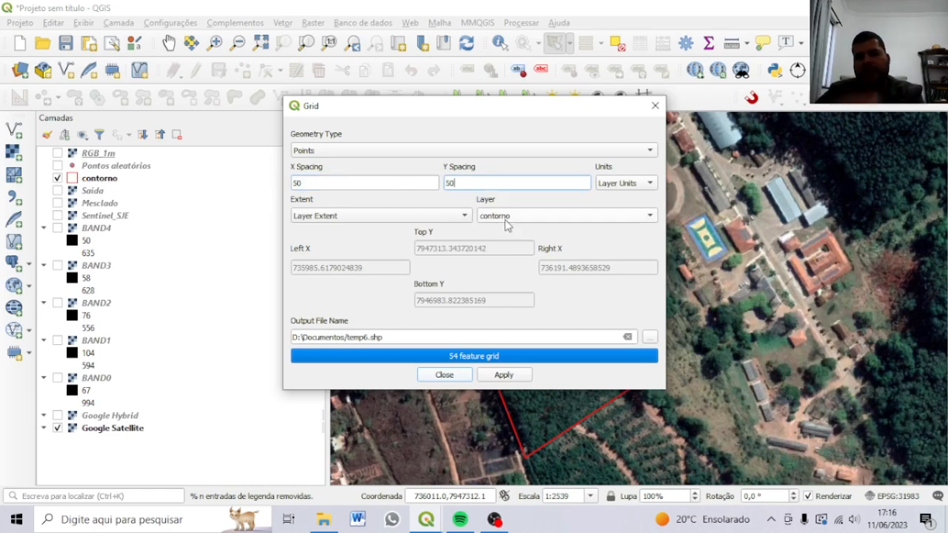
pyautogui.click(500, 375)
# Generate a 117-point 30 by 30 grid as temp7.shp
pyautogui.moveTo(540, 100); pyautogui.dragTo(156, 157)
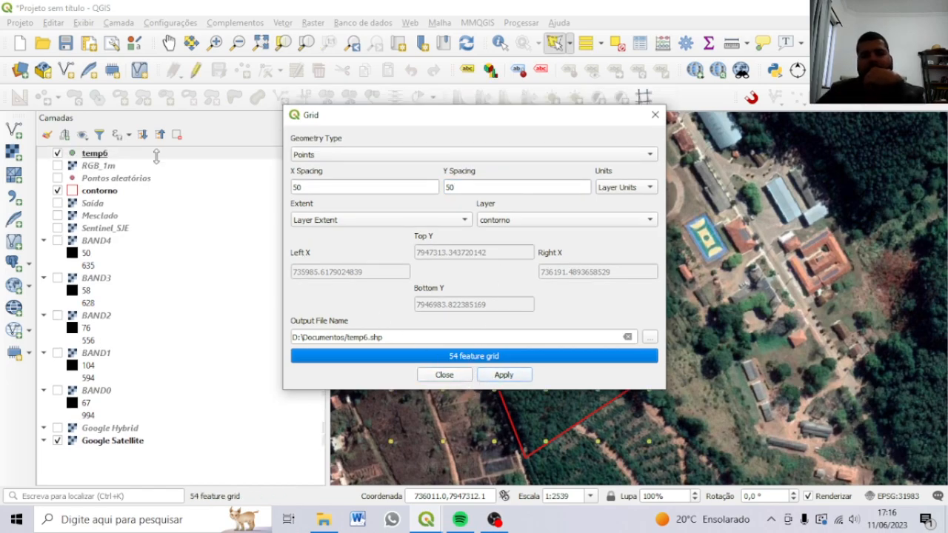
pyautogui.moveTo(410, 118); pyautogui.dragTo(31, 216)
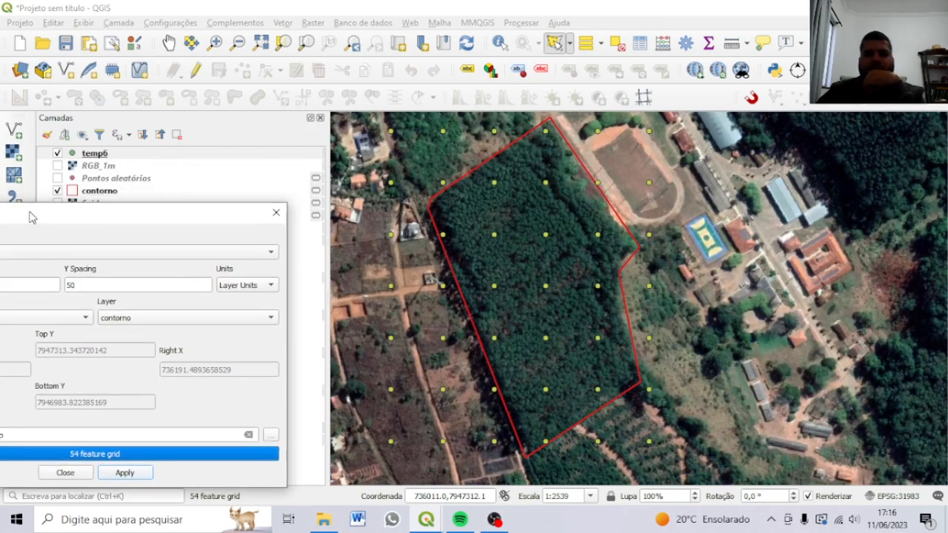
pyautogui.moveTo(30, 217); pyautogui.dragTo(464, 101)
pyautogui.doubleClick(379, 170)
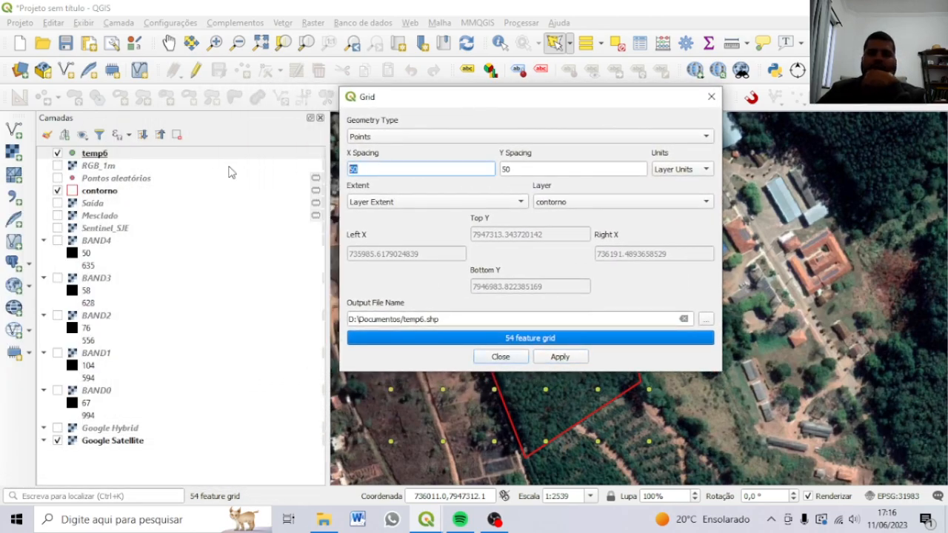
pyautogui.write('30')
pyautogui.press('Tab')
pyautogui.write('30')
pyautogui.click(424, 319)
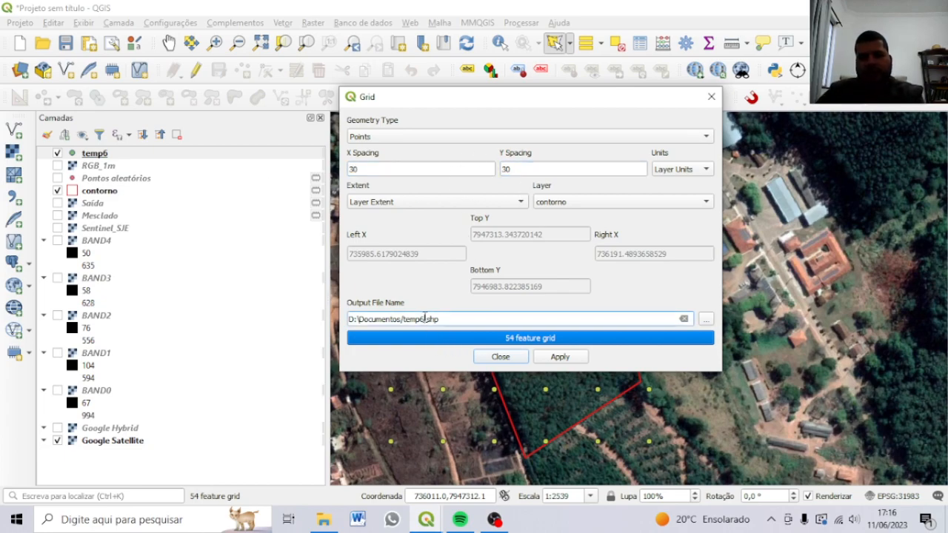
pyautogui.click(552, 357)
pyautogui.click(500, 357)
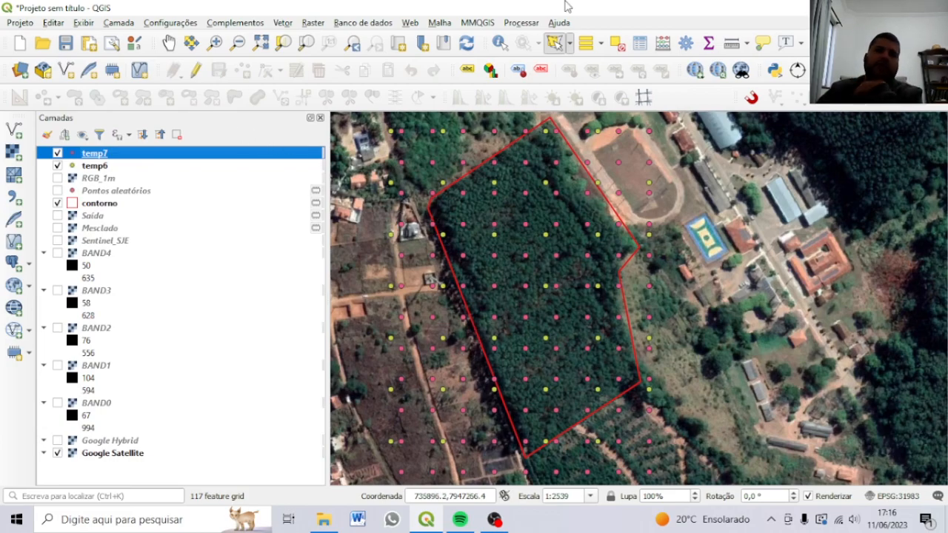
# Generate grid temp8.shp on contorno's extent, yielding 805 points at 10 by 10 spacing
pyautogui.click(478, 23)
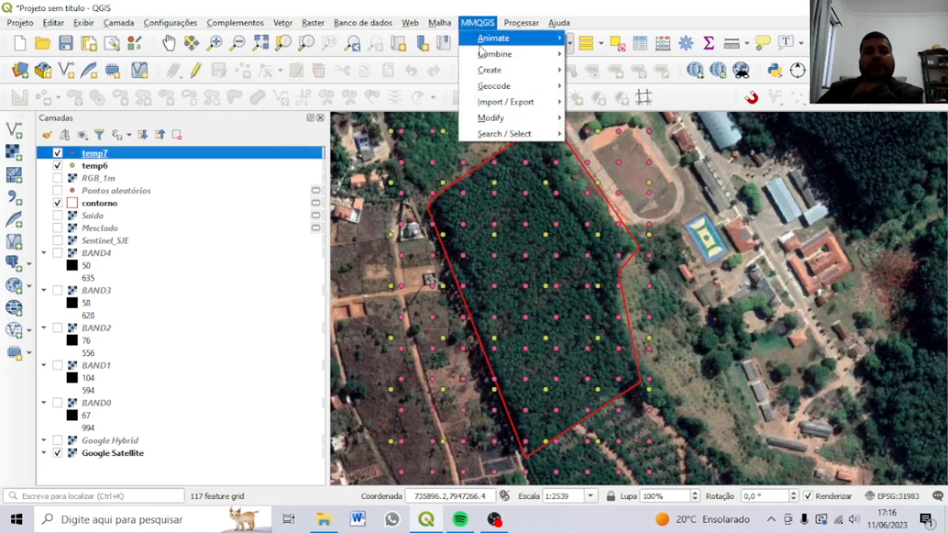
pyautogui.moveTo(485, 71)
pyautogui.click(615, 87)
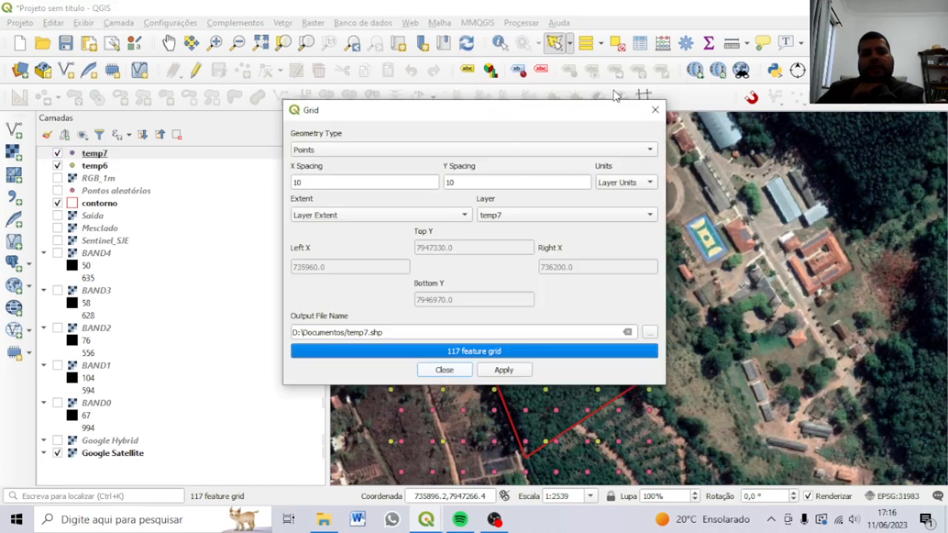
pyautogui.moveTo(325, 181); pyautogui.dragTo(247, 168)
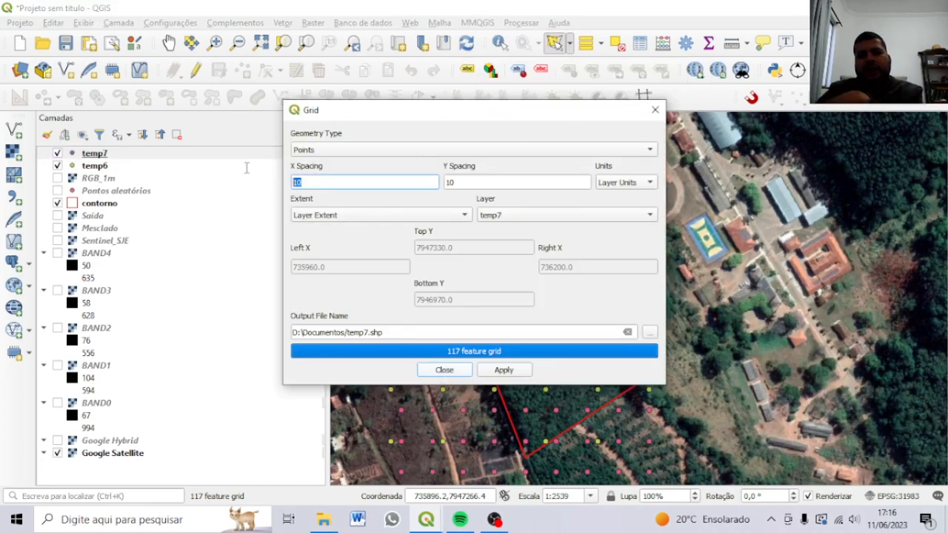
pyautogui.write('40')
pyautogui.moveTo(485, 185); pyautogui.dragTo(433, 180)
pyautogui.write('40')
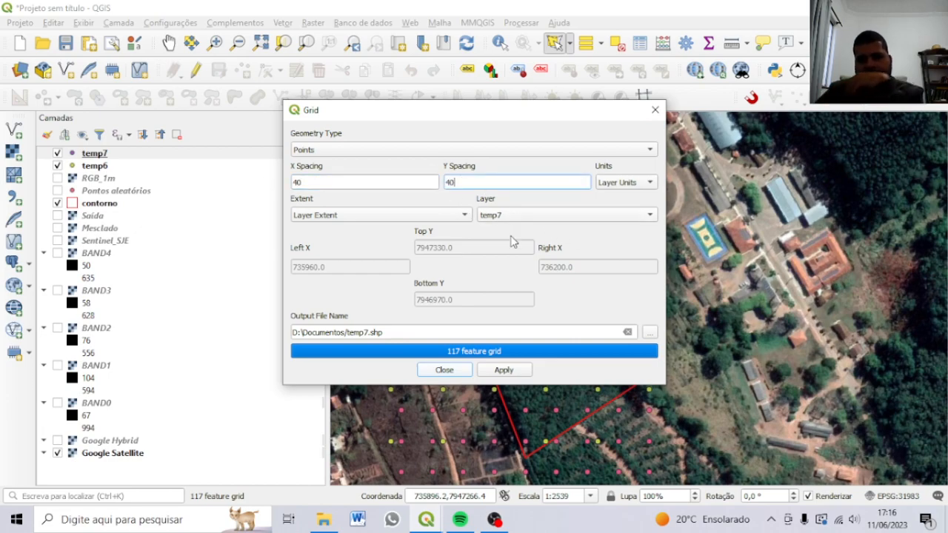
pyautogui.click(528, 217)
pyautogui.click(521, 200)
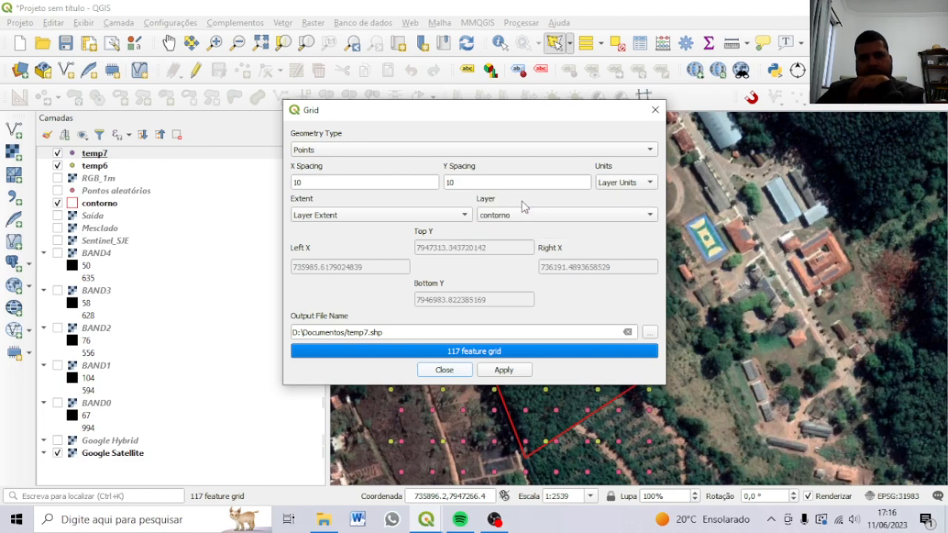
pyautogui.click(366, 331)
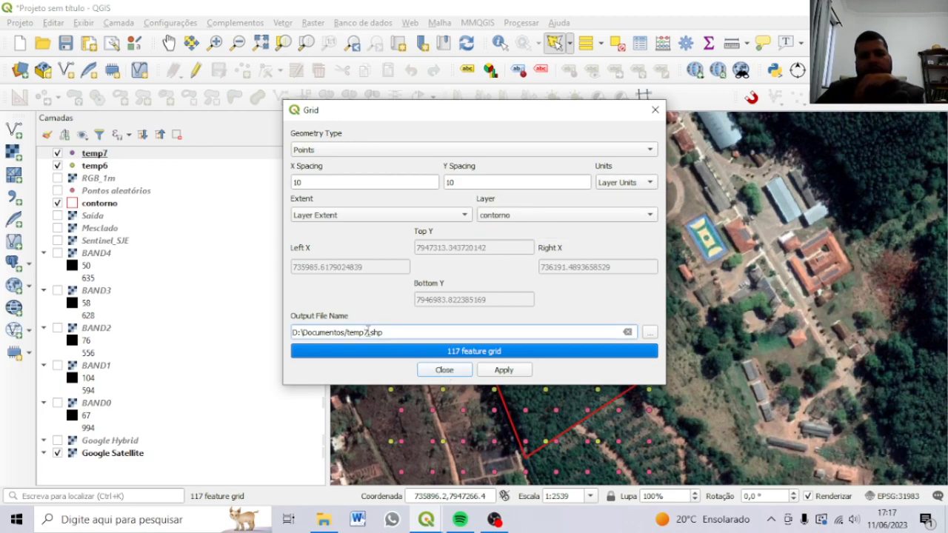
pyautogui.write('8')
pyautogui.click(504, 370)
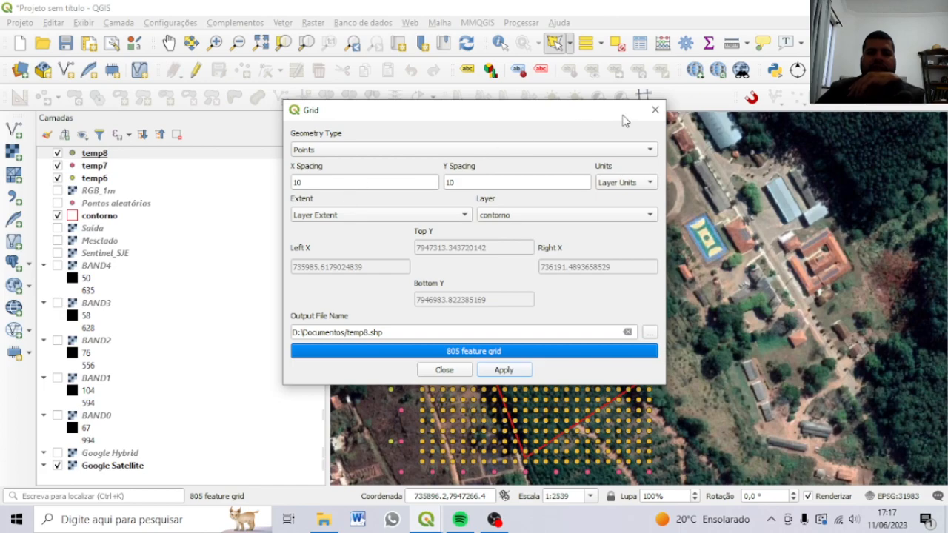
pyautogui.click(655, 109)
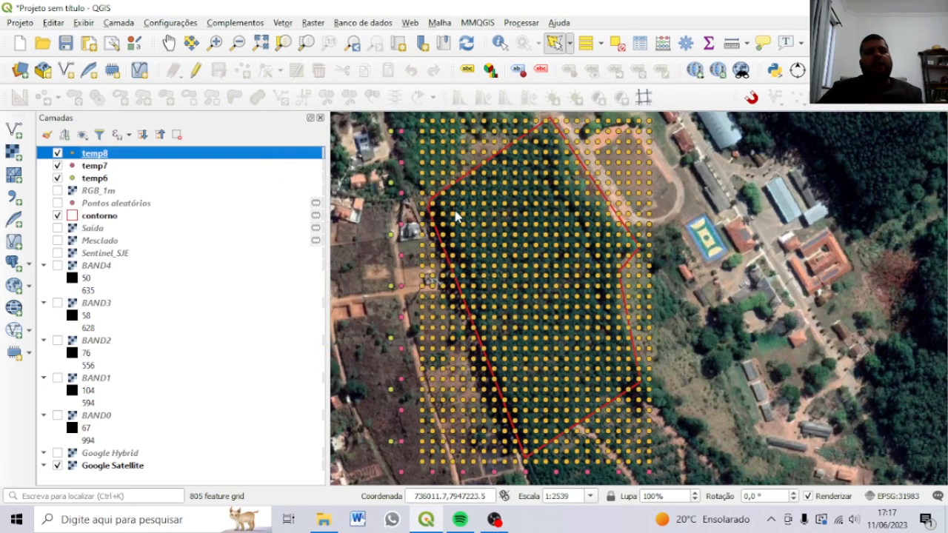
pyautogui.click(58, 154)
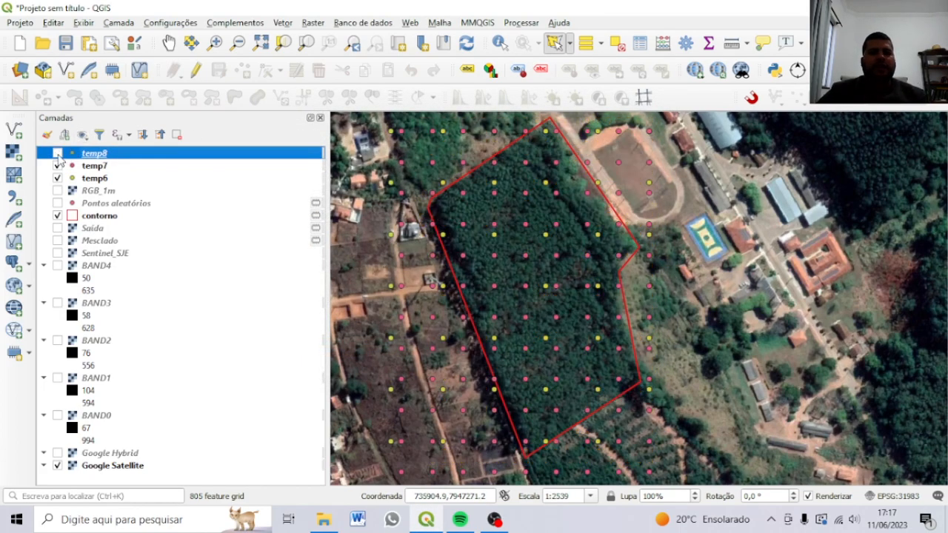
pyautogui.click(58, 178)
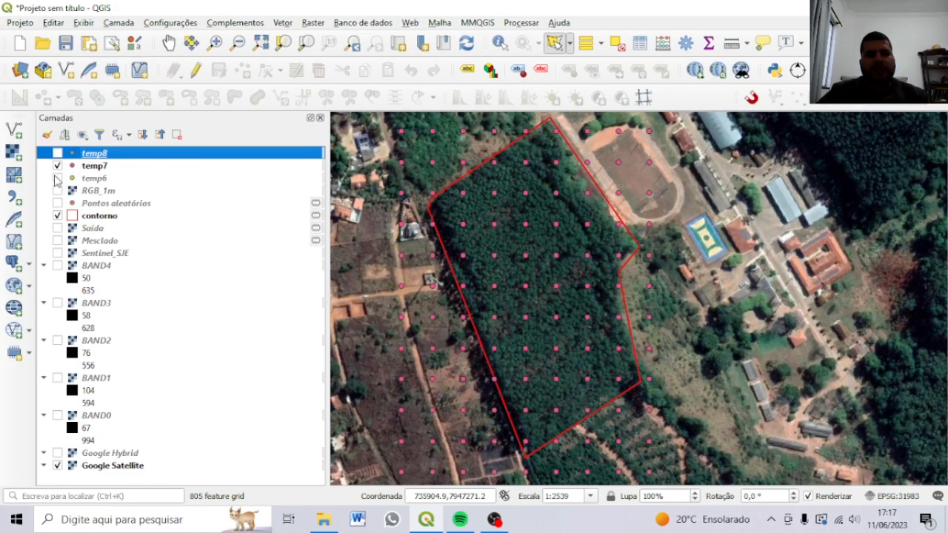
pyautogui.click(57, 166)
pyautogui.click(58, 178)
pyautogui.click(58, 178)
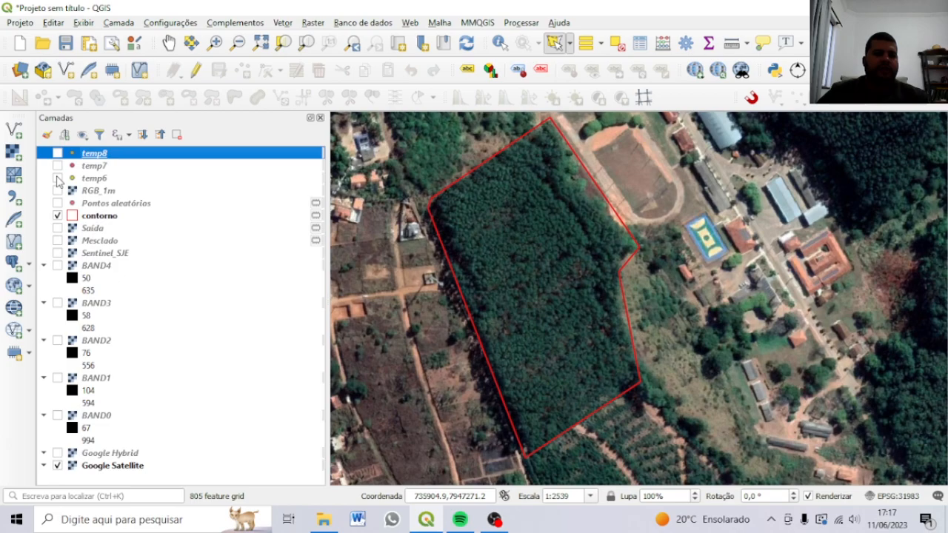
pyautogui.click(58, 205)
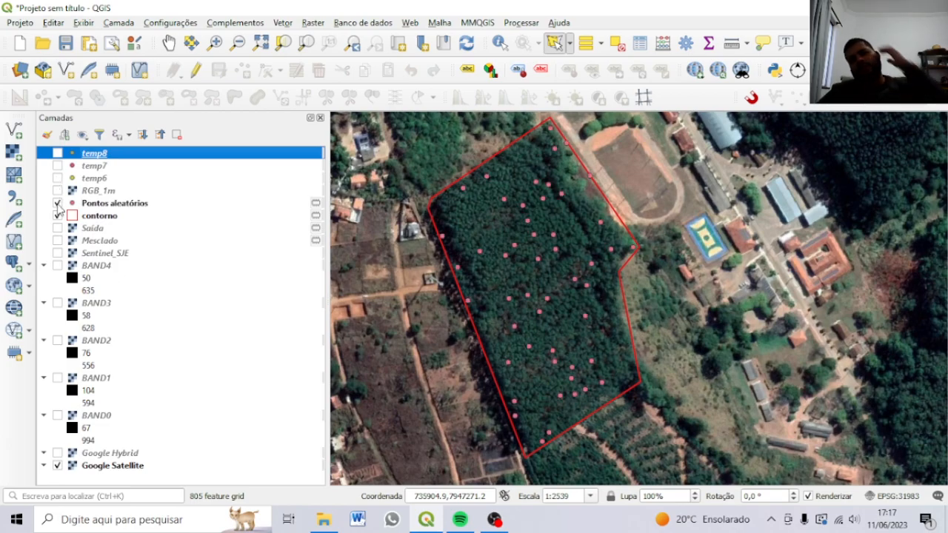
pyautogui.click(58, 204)
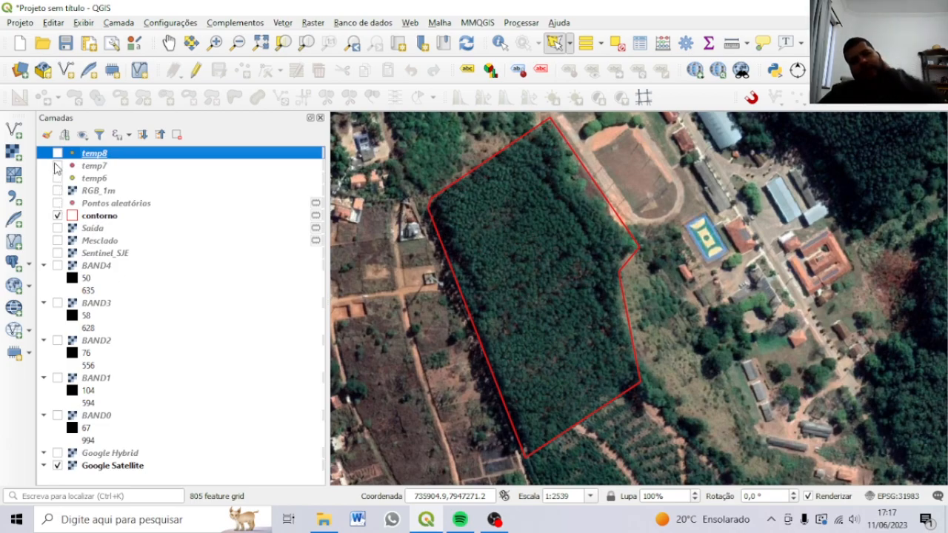
pyautogui.click(58, 167)
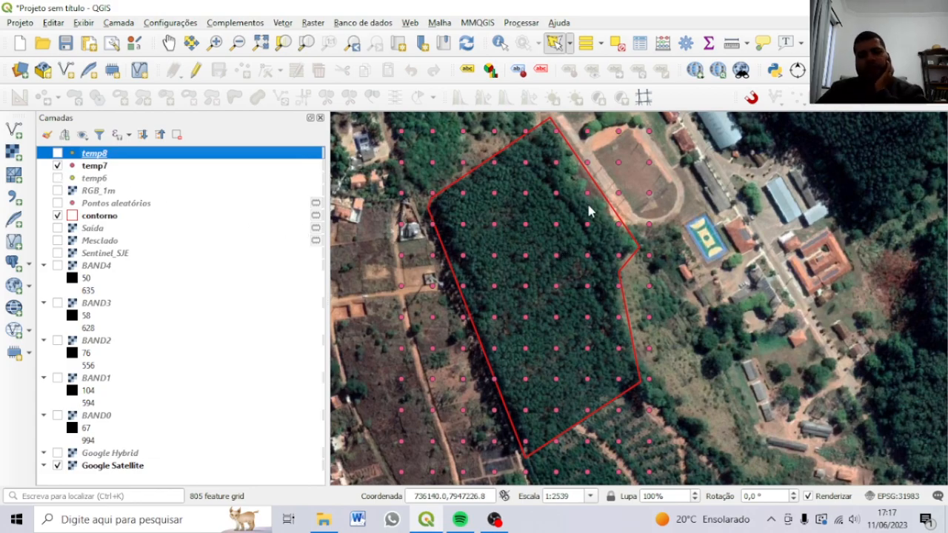
pyautogui.scroll(-1, 515, 210)
pyautogui.scroll(1, 520, 237)
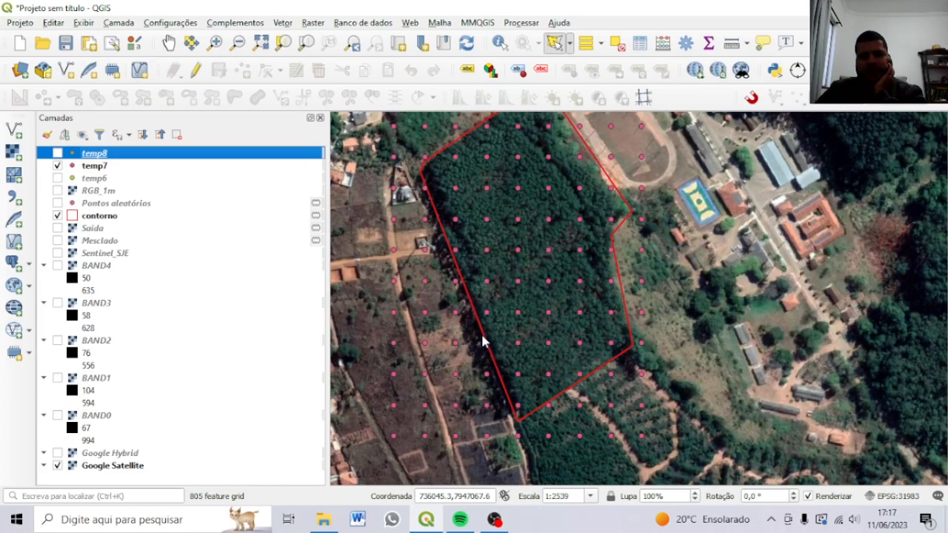
pyautogui.scroll(-1, 556, 337)
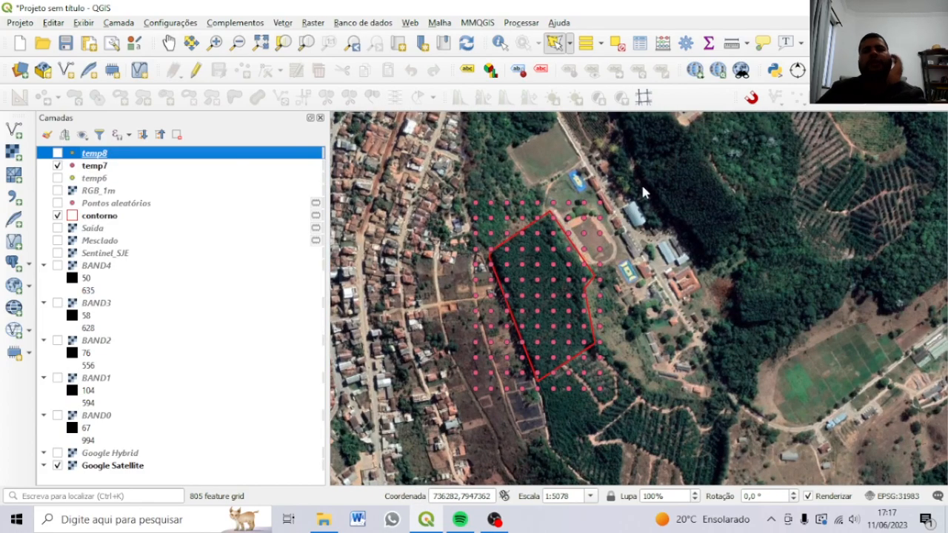
pyautogui.click(108, 171)
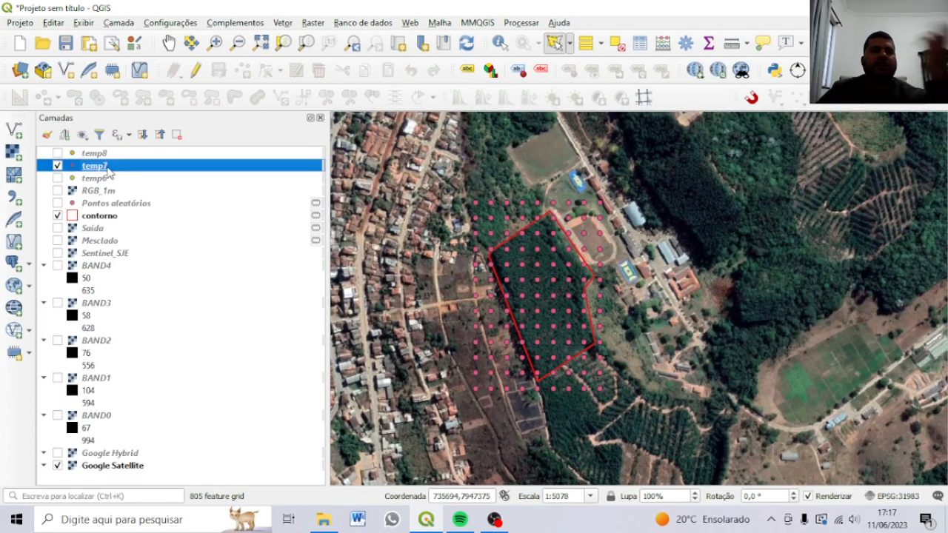
# Select the 117 temp7 grid points by drawing a polygon around them
pyautogui.click(571, 46)
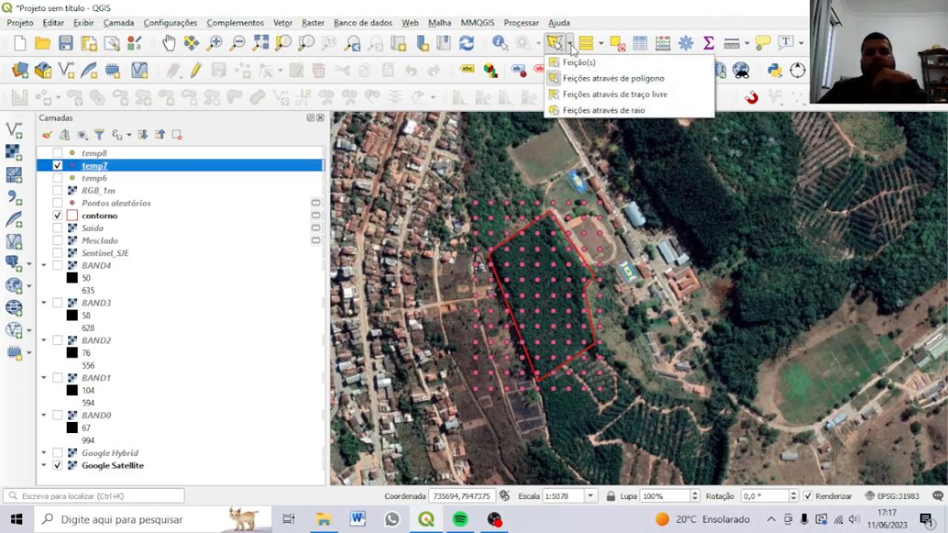
pyautogui.click(615, 78)
pyautogui.click(410, 178)
pyautogui.click(670, 165)
pyautogui.click(655, 403)
pyautogui.rightClick(417, 407)
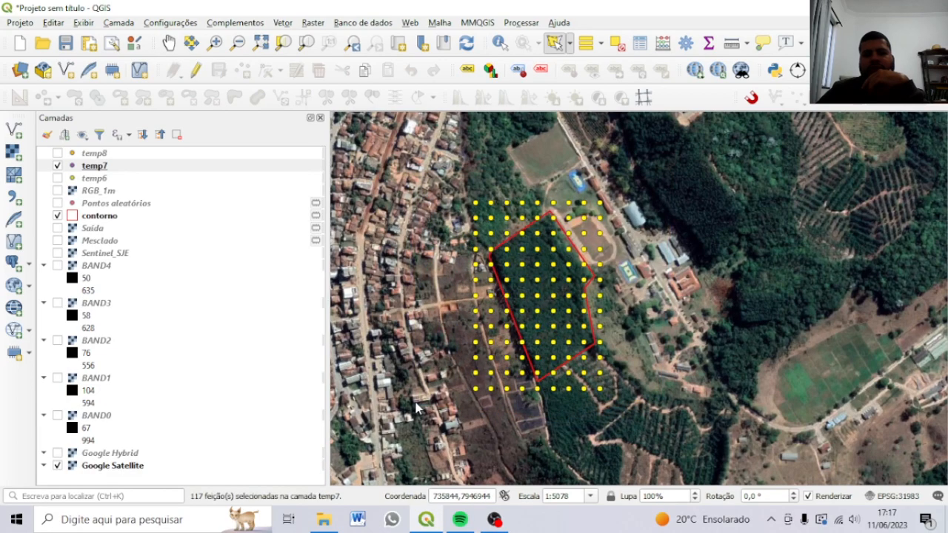
# Edit temp7, rotate the selected points about -21.86°, and place an offset copy
pyautogui.click(186, 71)
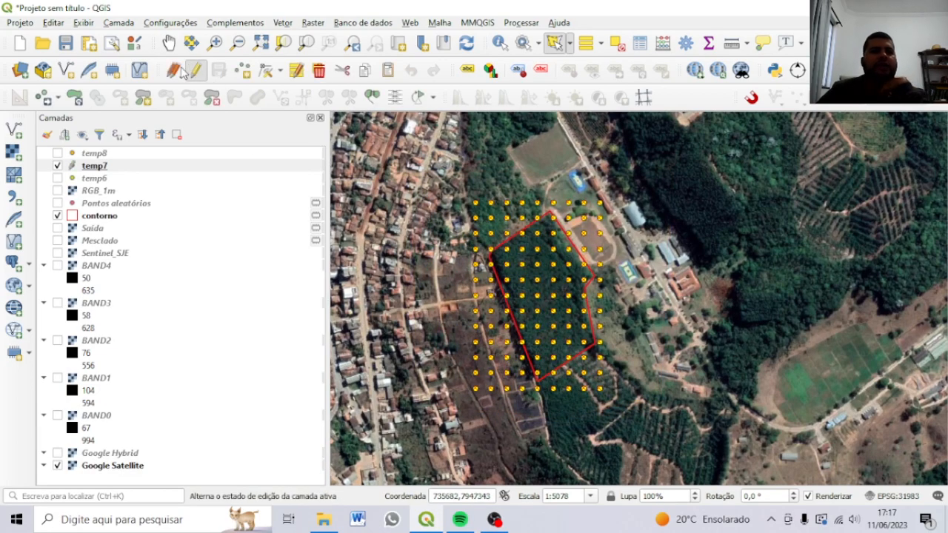
pyautogui.click(74, 97)
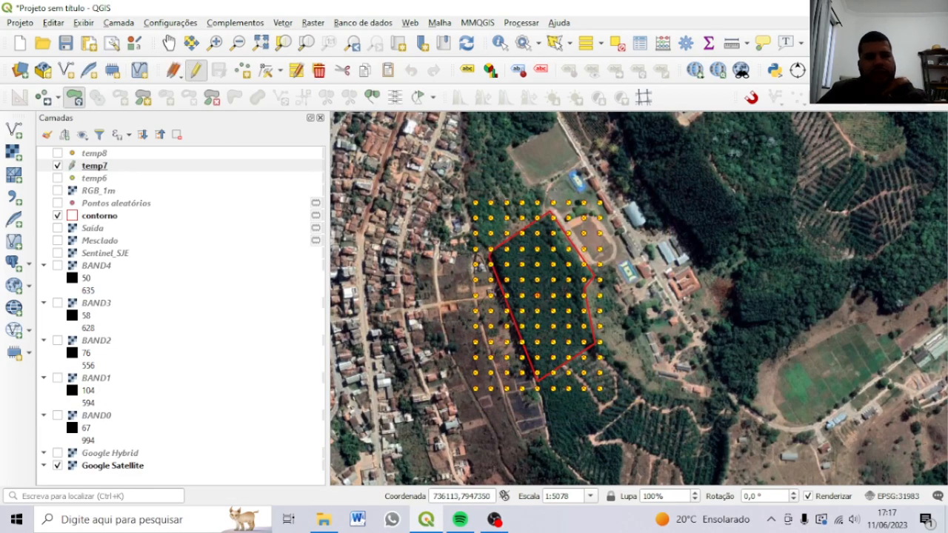
pyautogui.click(533, 197)
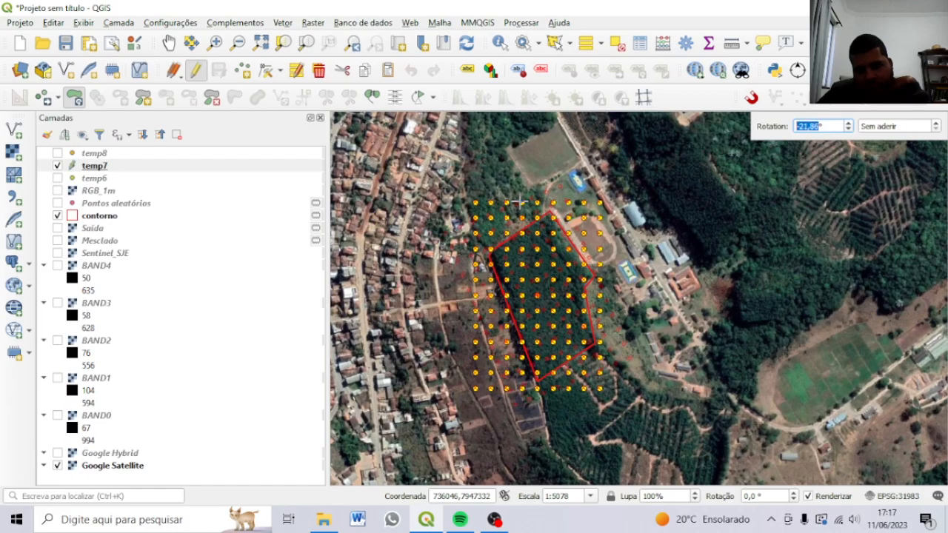
pyautogui.click(519, 200)
pyautogui.scroll(1, 529, 305)
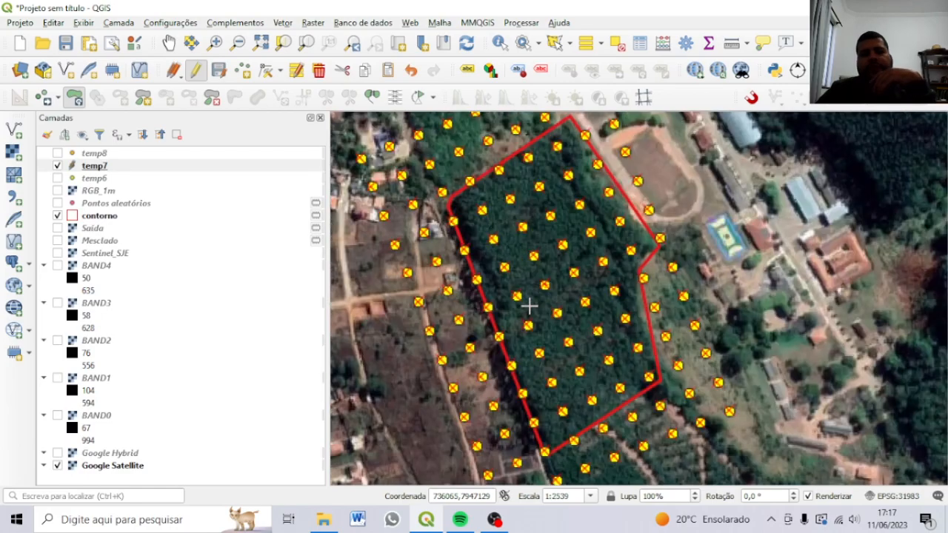
pyautogui.scroll(-1, 508, 286)
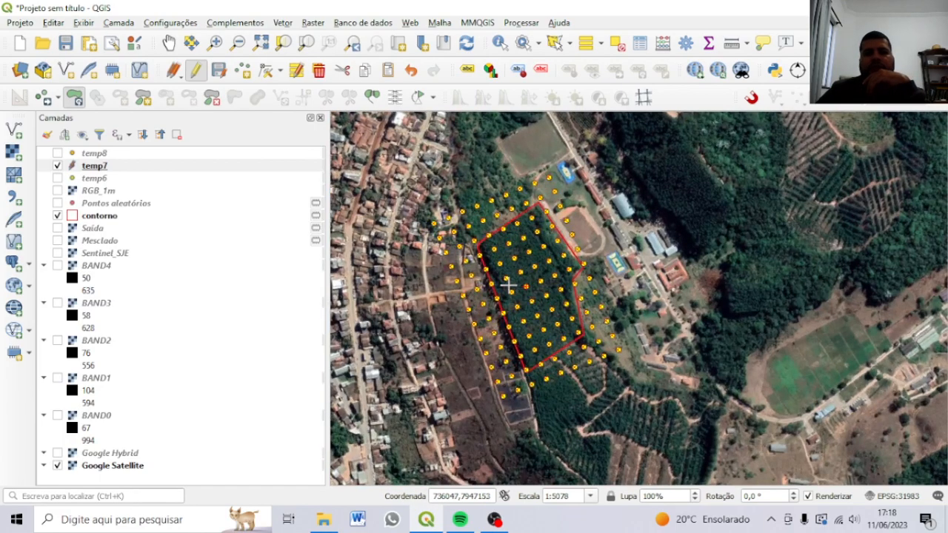
pyautogui.click(47, 97)
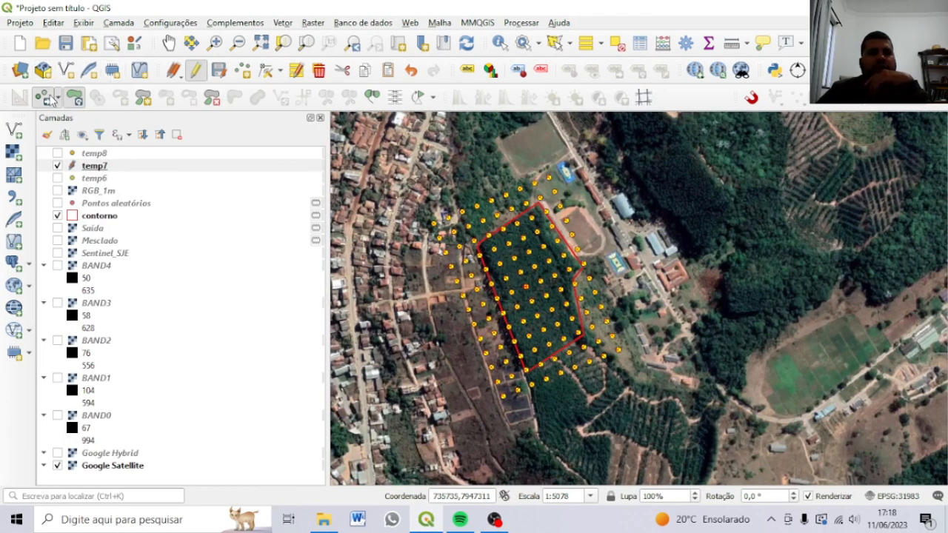
pyautogui.click(556, 255)
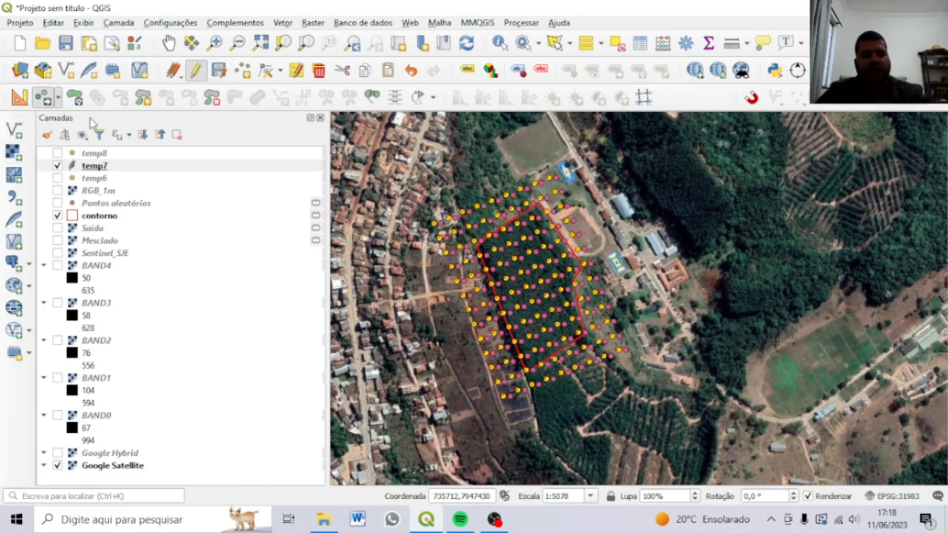
# Undo the copied points and move the rotated temp7 grid over the contorno stand
pyautogui.hotkey('ctrl', 'z')
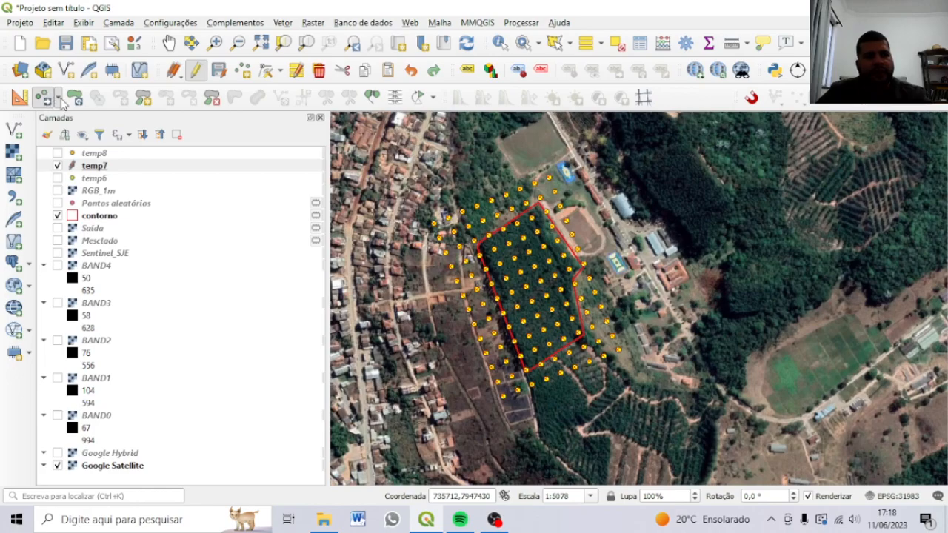
pyautogui.click(59, 101)
pyautogui.click(67, 117)
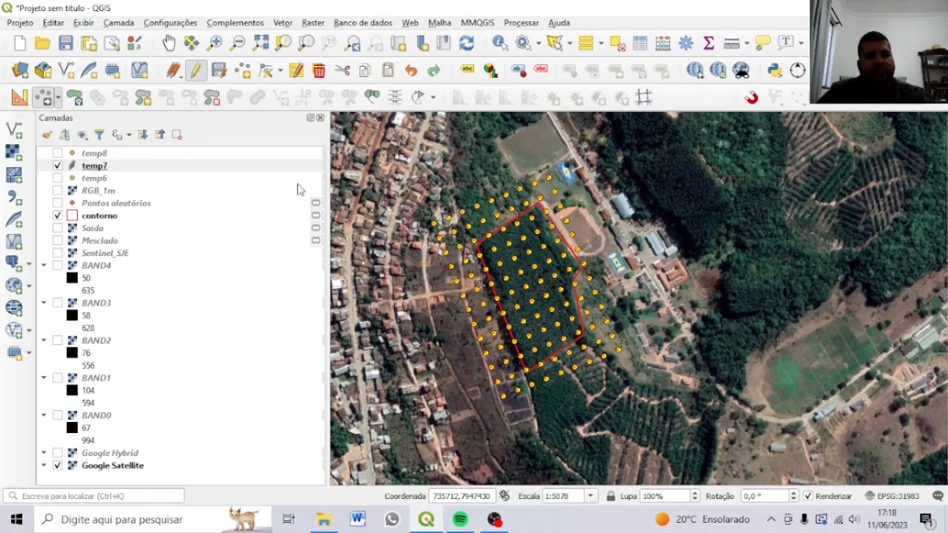
pyautogui.scroll(2, 500, 306)
pyautogui.click(489, 278)
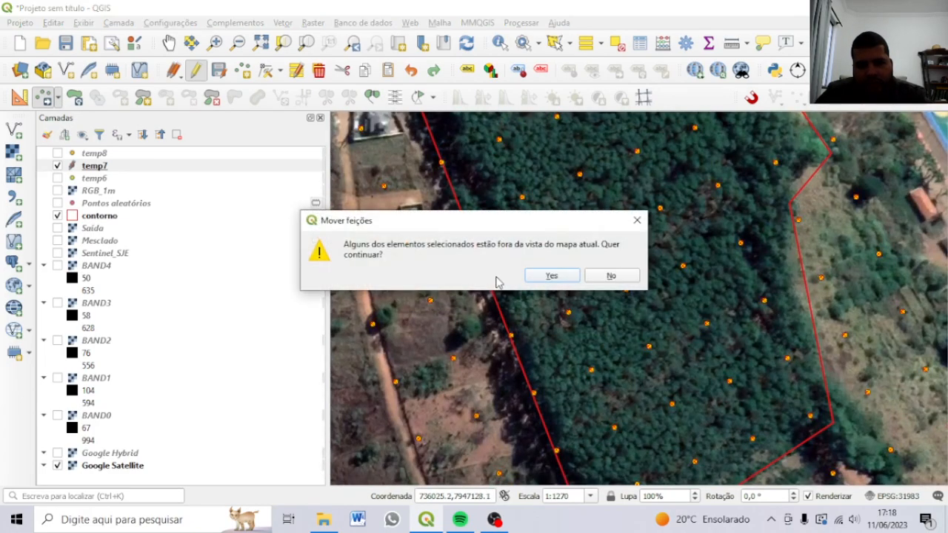
pyautogui.click(549, 277)
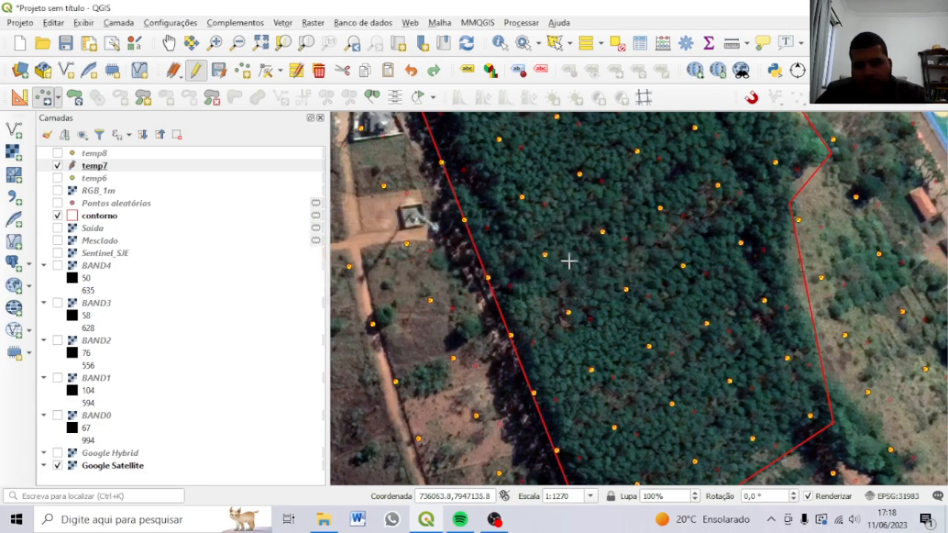
pyautogui.click(569, 261)
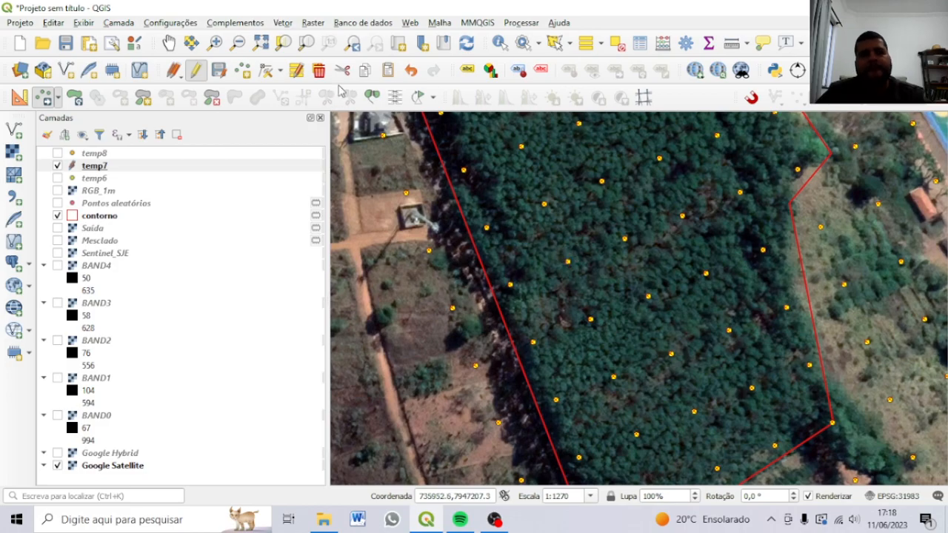
# Deselect all points and recentre the view on the polygon and grid
pyautogui.scroll(-1, 485, 160)
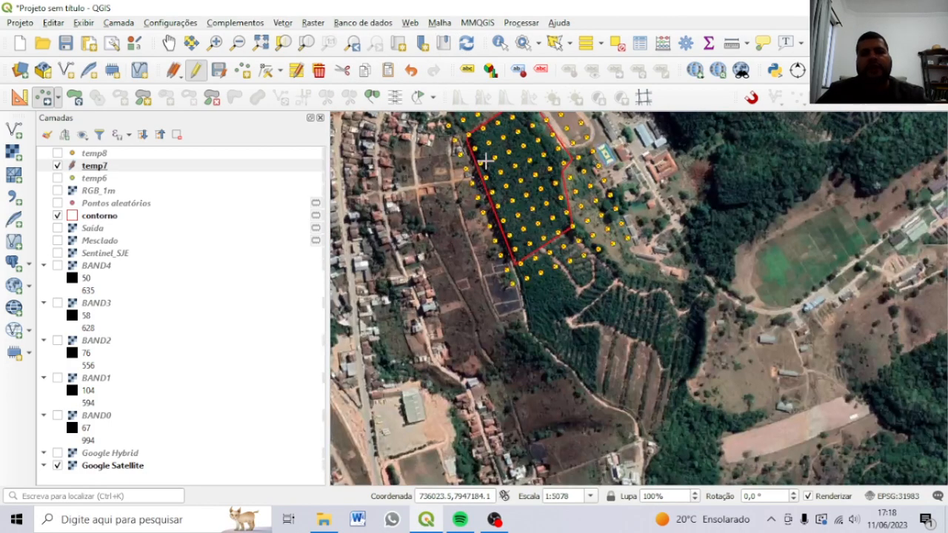
pyautogui.moveTo(482, 158); pyautogui.dragTo(448, 259)
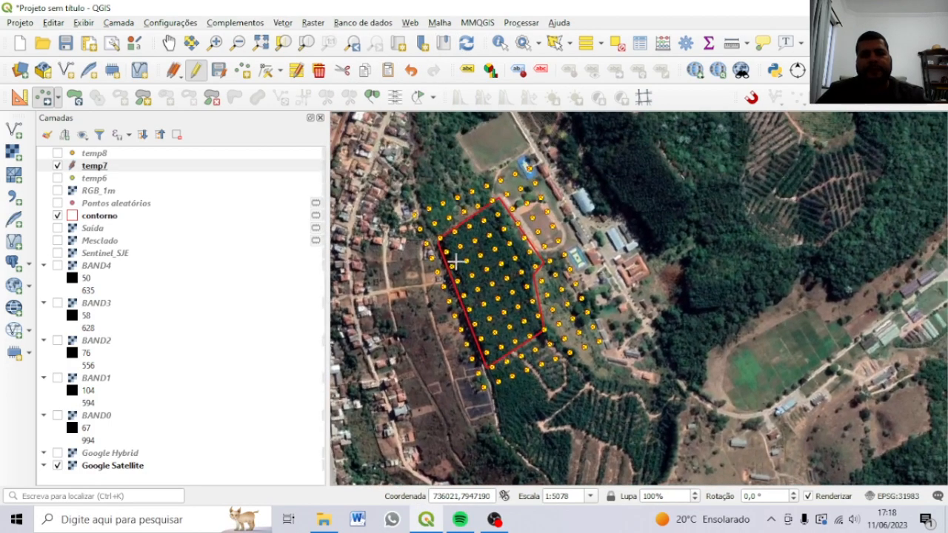
pyautogui.click(617, 42)
pyautogui.moveTo(442, 296); pyautogui.dragTo(476, 248)
pyautogui.scroll(1, 475, 248)
pyautogui.scroll(-1, 476, 248)
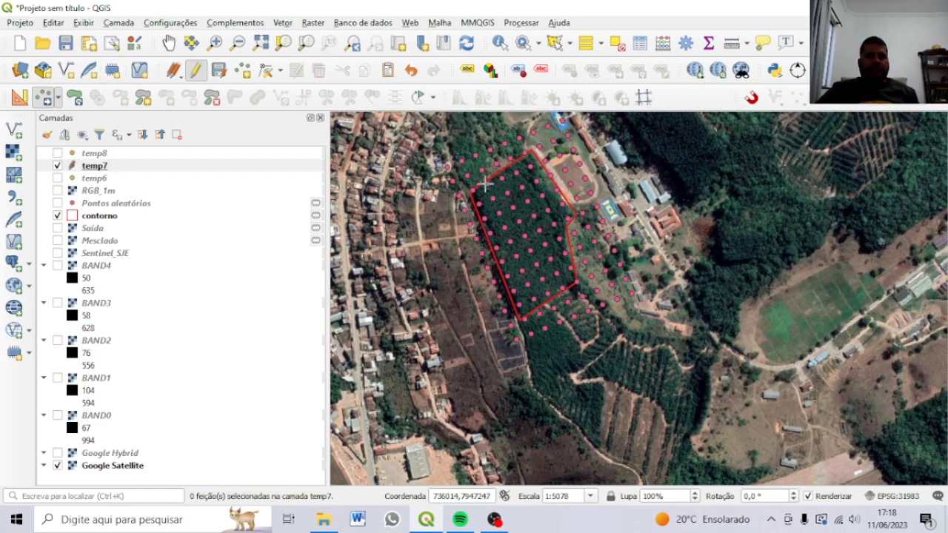
# Show the Vetor menu's Geometrias submenu of geometry tools
pyautogui.scroll(1, 486, 183)
pyautogui.scroll(-1, 485, 183)
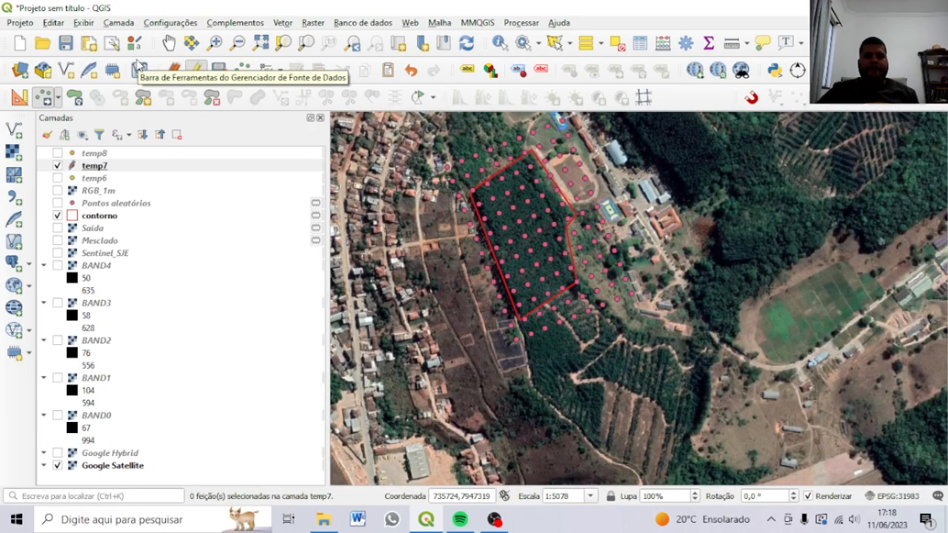
pyautogui.click(282, 24)
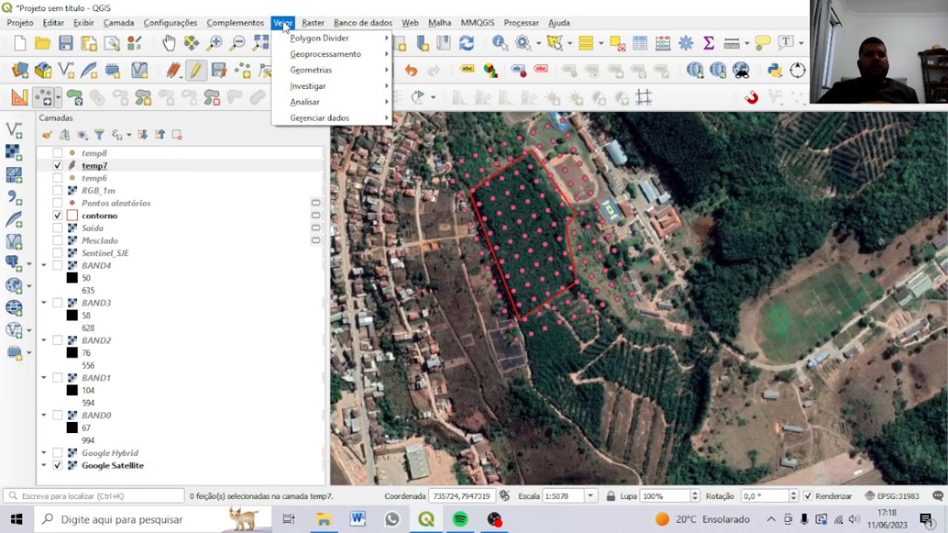
pyautogui.moveTo(314, 72)
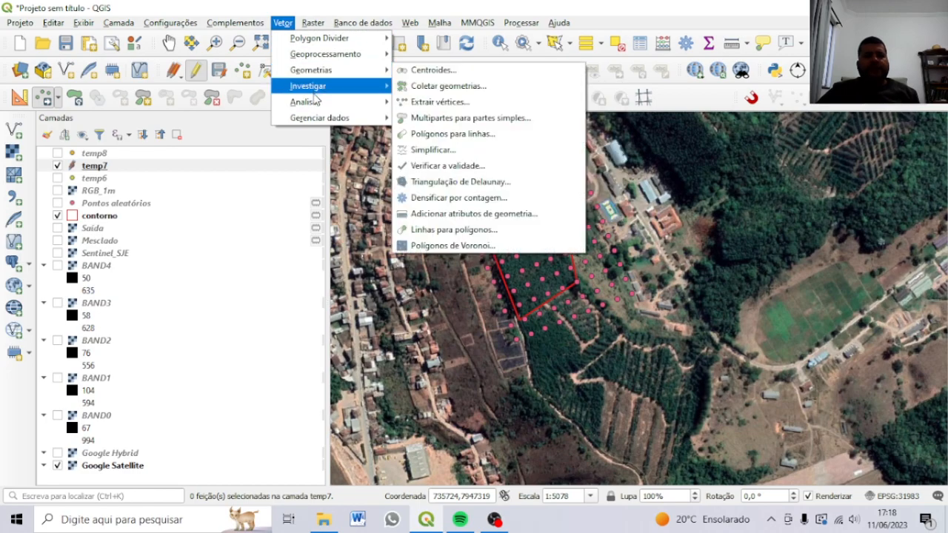
pyautogui.moveTo(314, 106)
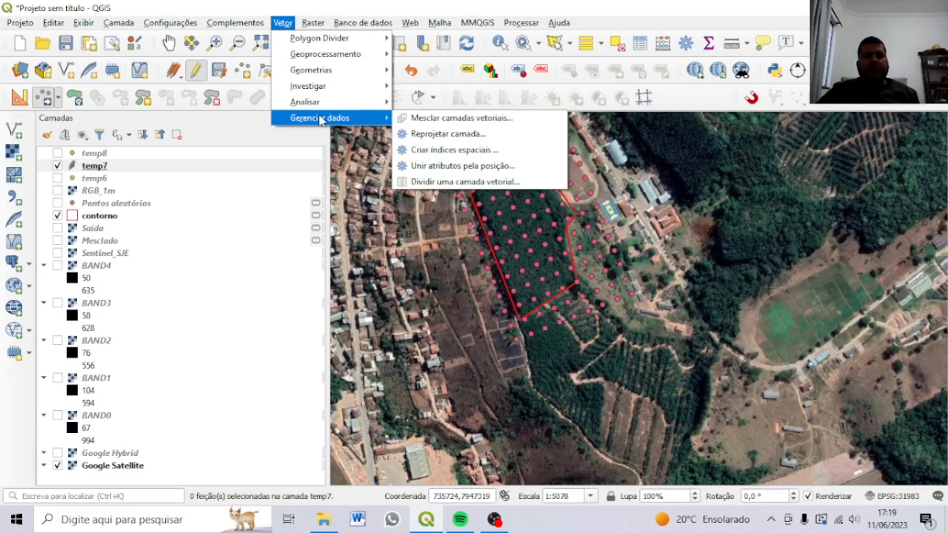
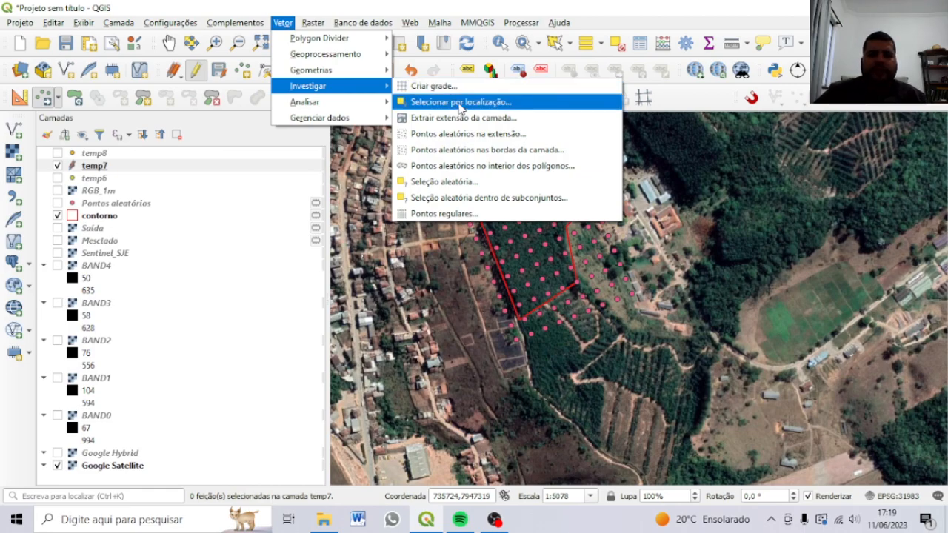
# Use Select by Location to select temp7 points that are 'estão dentro de' the contorno polygon
pyautogui.click(461, 103)
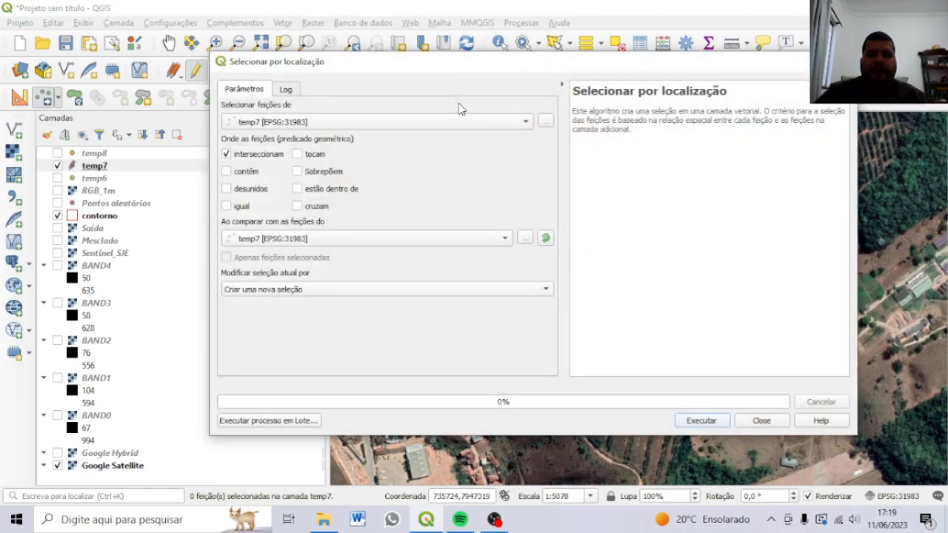
pyautogui.click(292, 123)
pyautogui.click(291, 126)
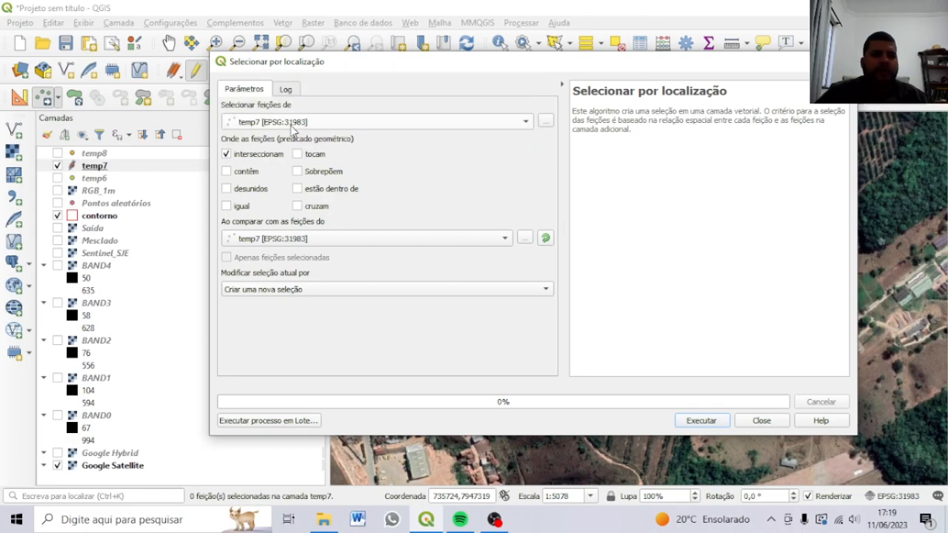
pyautogui.click(297, 238)
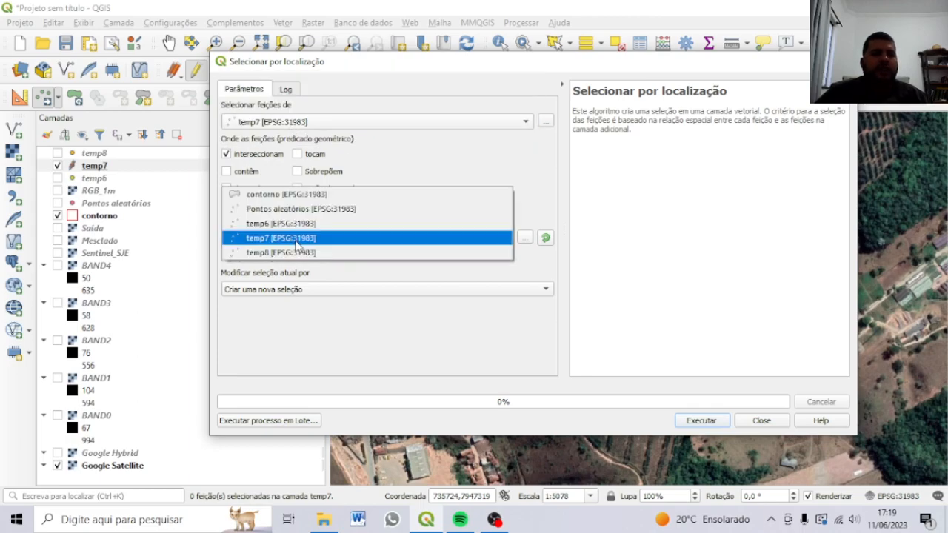
pyautogui.click(300, 196)
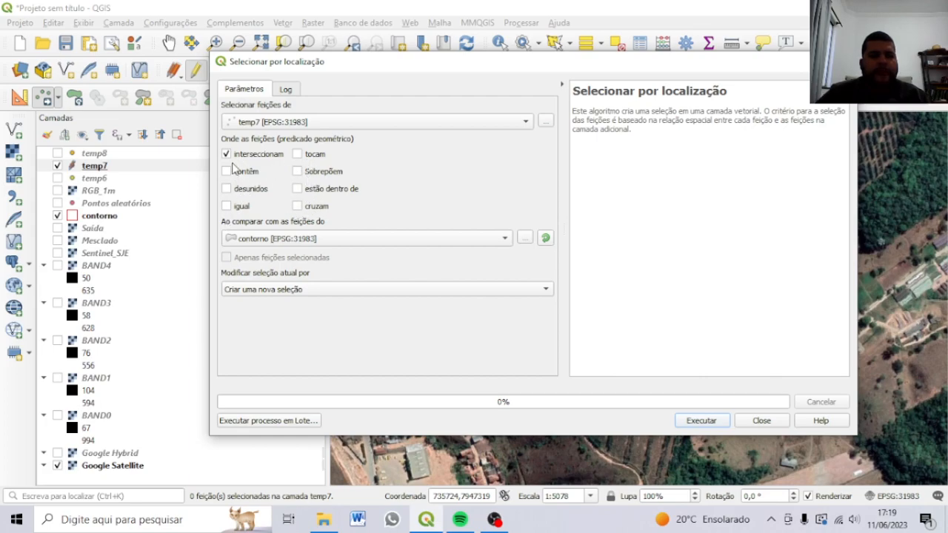
pyautogui.click(297, 189)
pyautogui.click(723, 422)
pyautogui.click(755, 421)
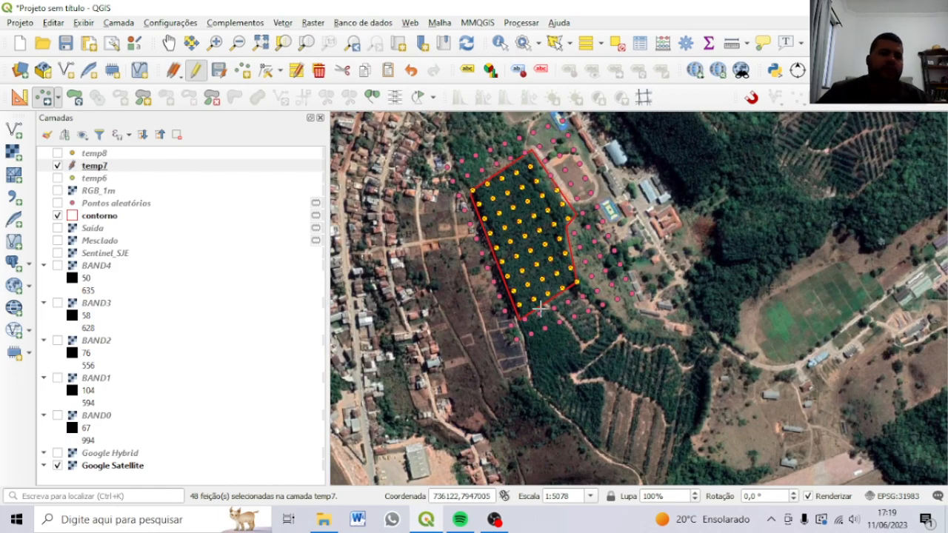
# Stop editing temp7, saving its pending edits, and export its features
pyautogui.click(197, 70)
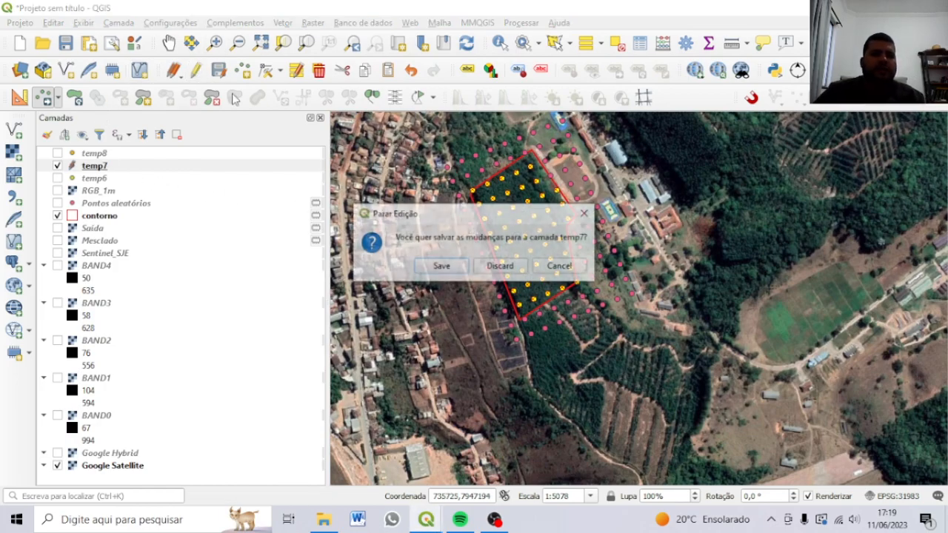
pyautogui.click(441, 268)
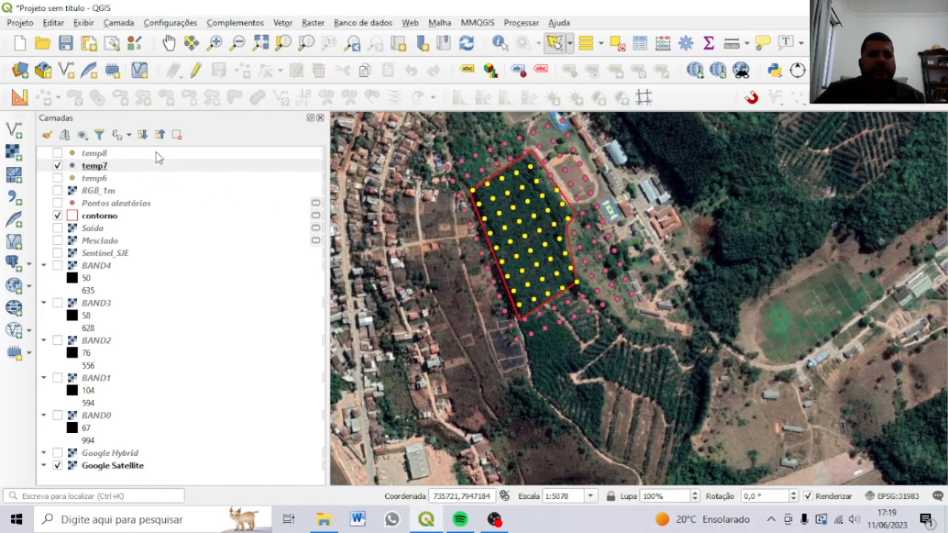
pyautogui.rightClick(106, 166)
pyautogui.moveTo(178, 424)
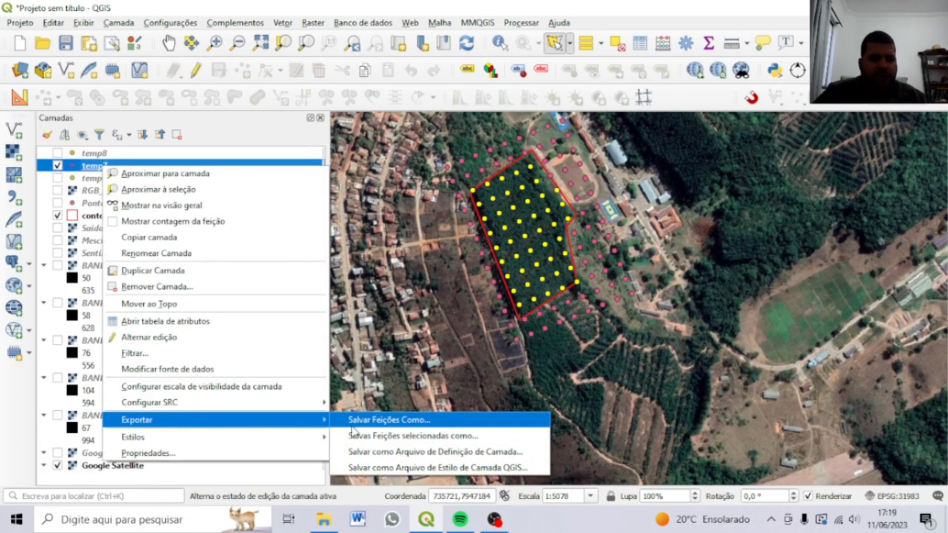
pyautogui.click(390, 420)
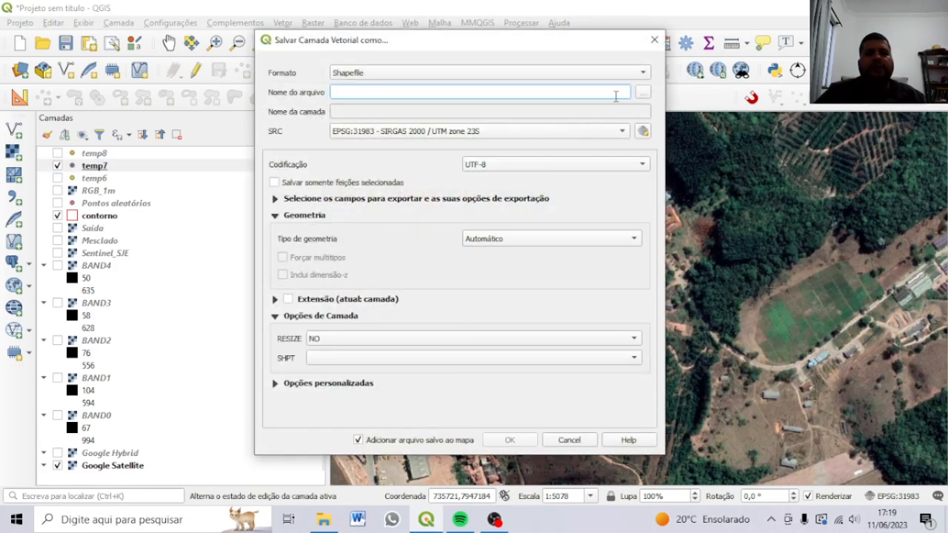
# Save the selected points as D:\Desktop\lixo\pontos_grade.shp and hide the temp7 layer
pyautogui.click(643, 93)
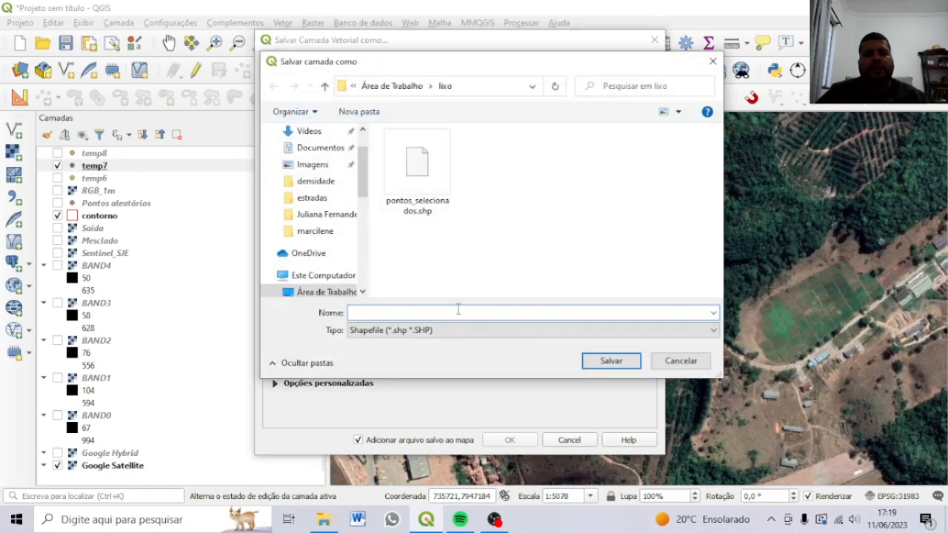
pyautogui.write('pontos_grade')
pyautogui.press('Return')
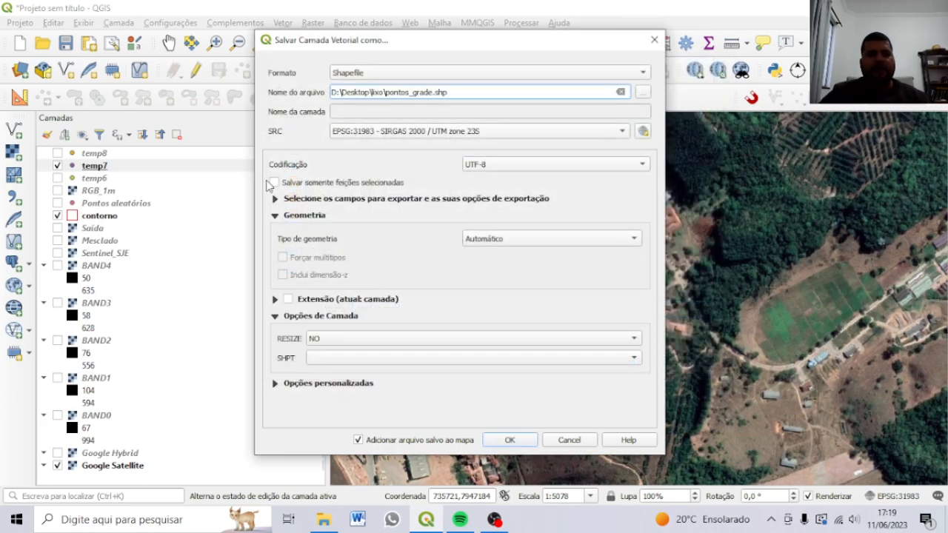
pyautogui.click(512, 442)
pyautogui.click(57, 179)
pyautogui.scroll(1, 577, 215)
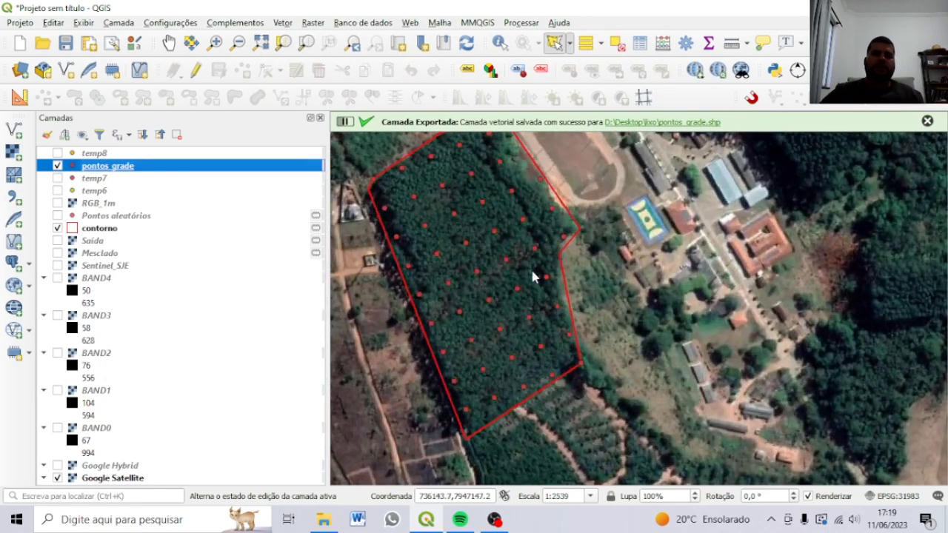
# Hide contorno and pontos_grade, show Pontos aleatórios, and recentre the map on the forest
pyautogui.click(58, 228)
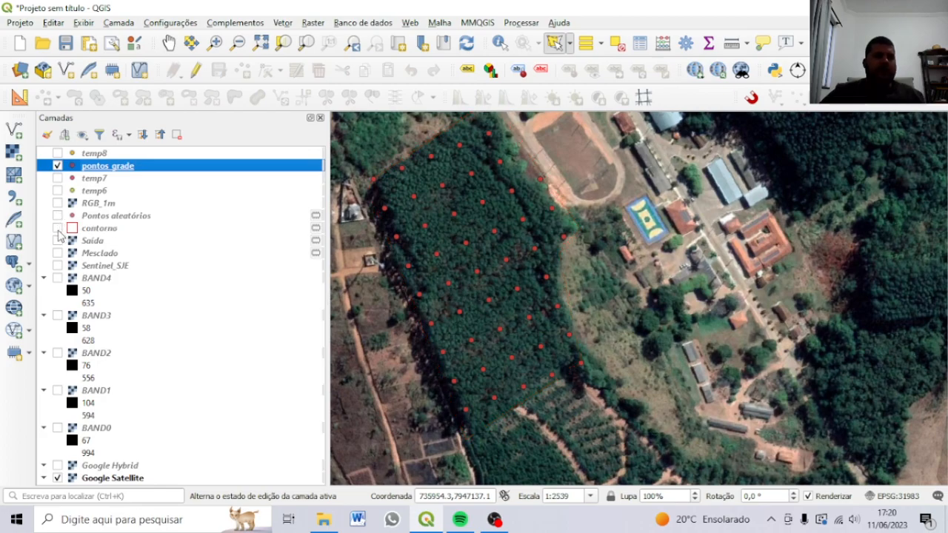
pyautogui.click(58, 215)
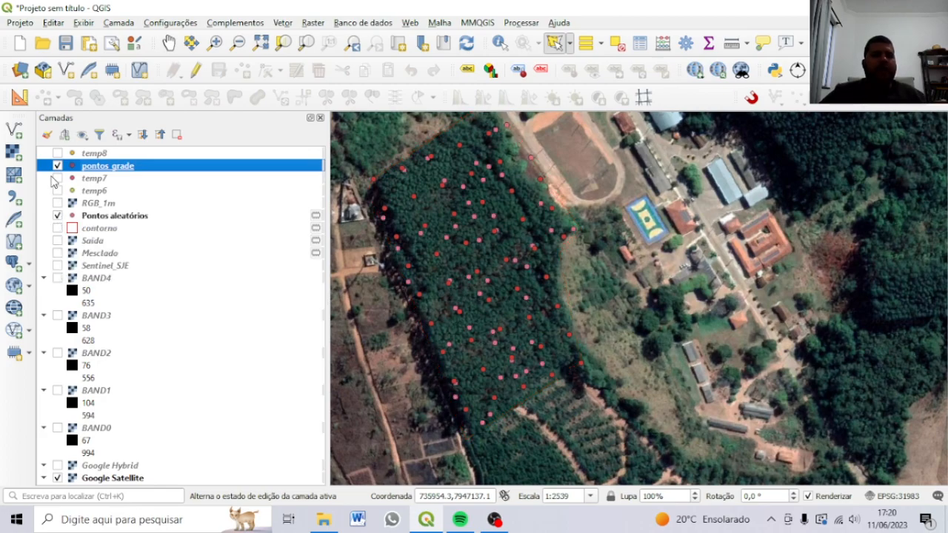
pyautogui.click(58, 166)
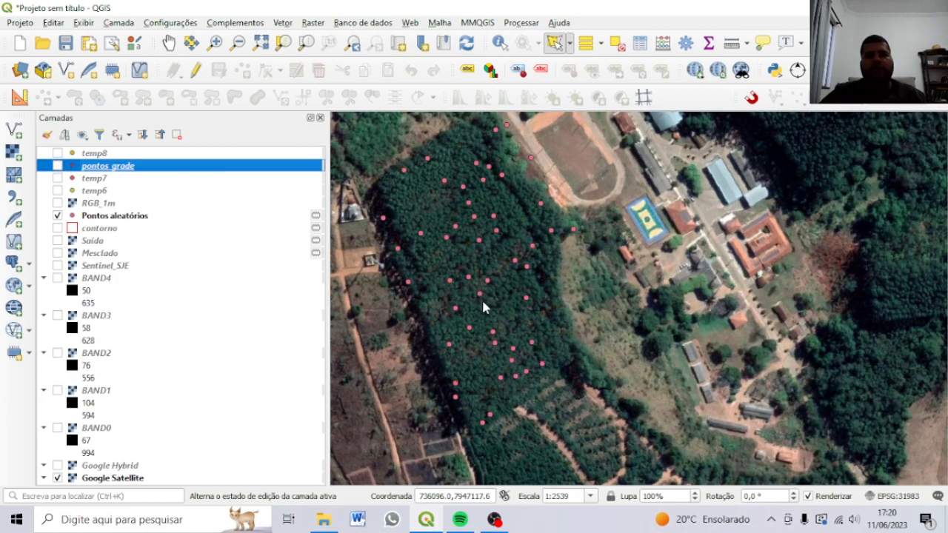
pyautogui.moveTo(482, 297); pyautogui.dragTo(584, 314)
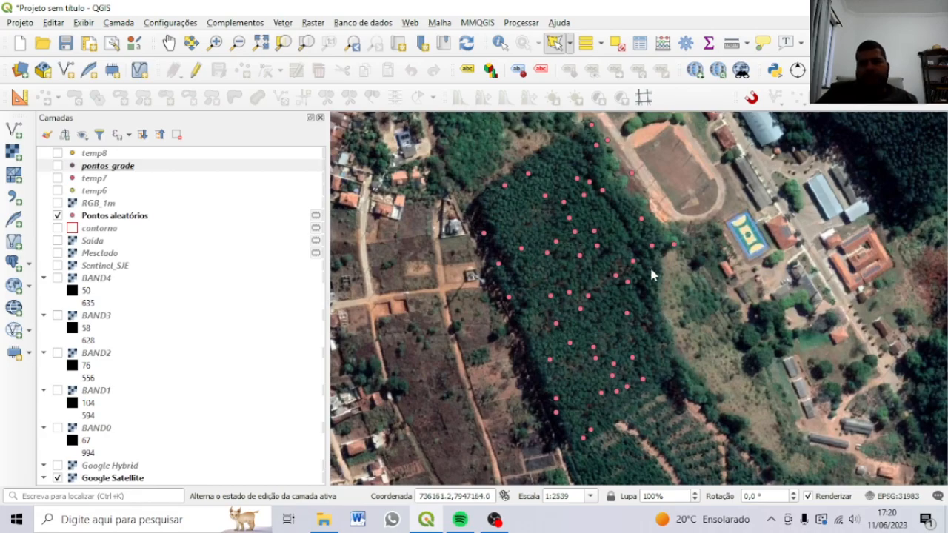
pyautogui.scroll(-1, 617, 225)
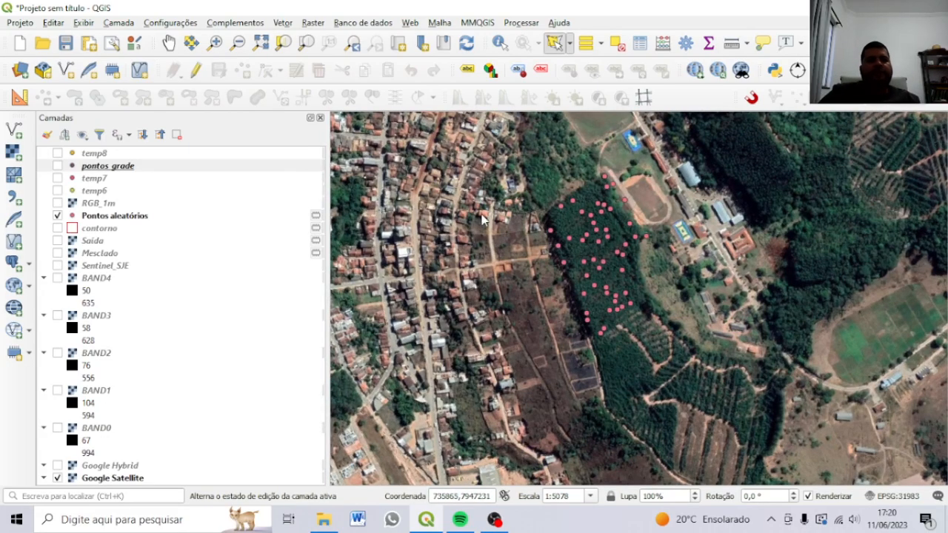
# Make Pontos aleatórios then contorno the active layer, leaving both hidden
pyautogui.click(103, 217)
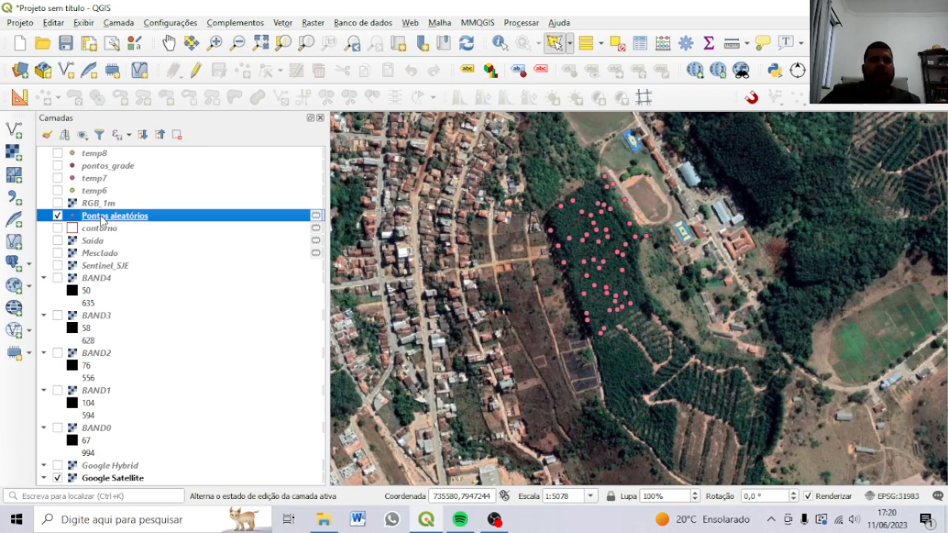
pyautogui.click(57, 229)
pyautogui.click(58, 216)
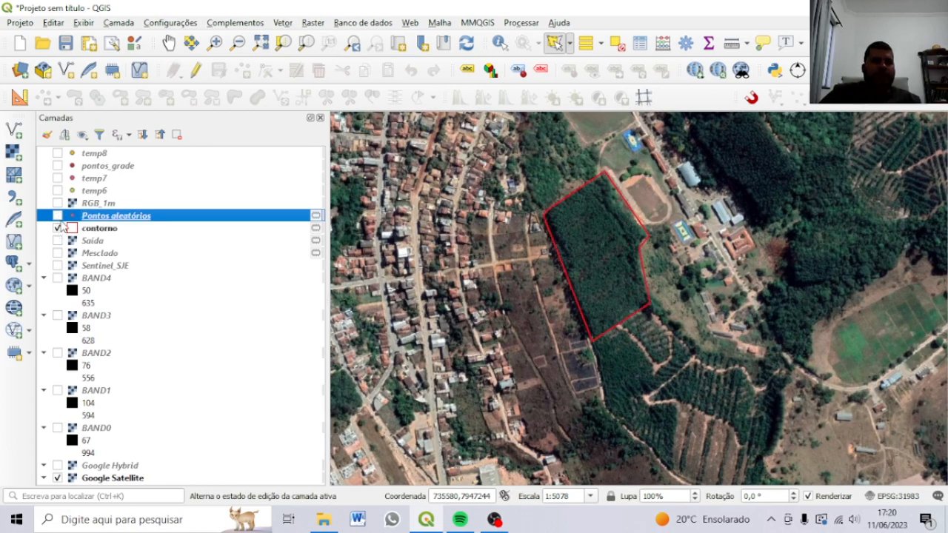
pyautogui.click(70, 229)
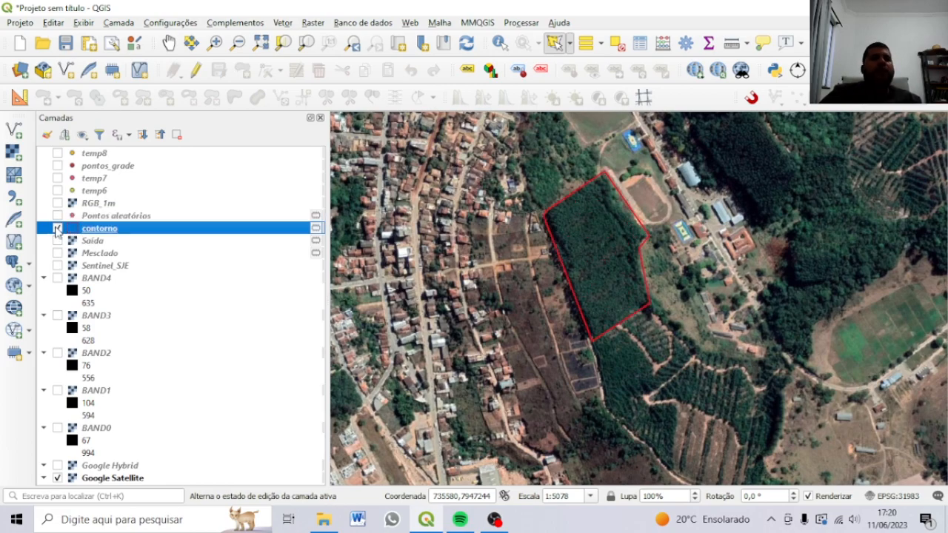
pyautogui.click(57, 229)
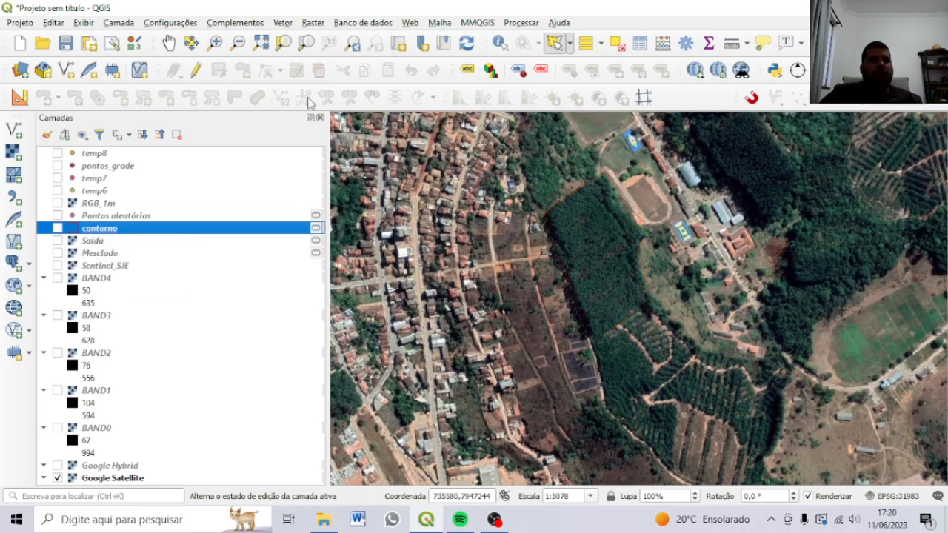
# Open and close the Processing Toolbox, then make Pontos aleatórios the active layer
pyautogui.click(521, 22)
pyautogui.click(527, 38)
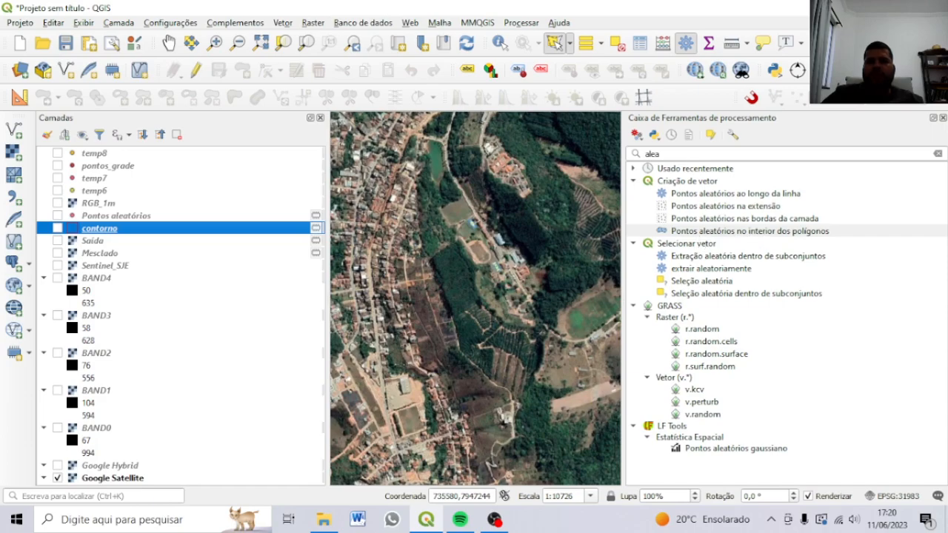
pyautogui.click(943, 118)
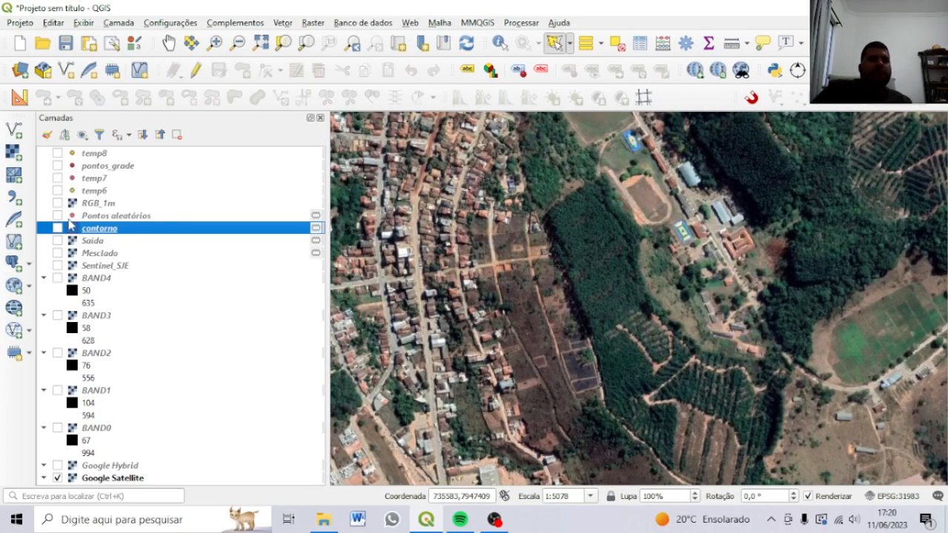
pyautogui.click(63, 216)
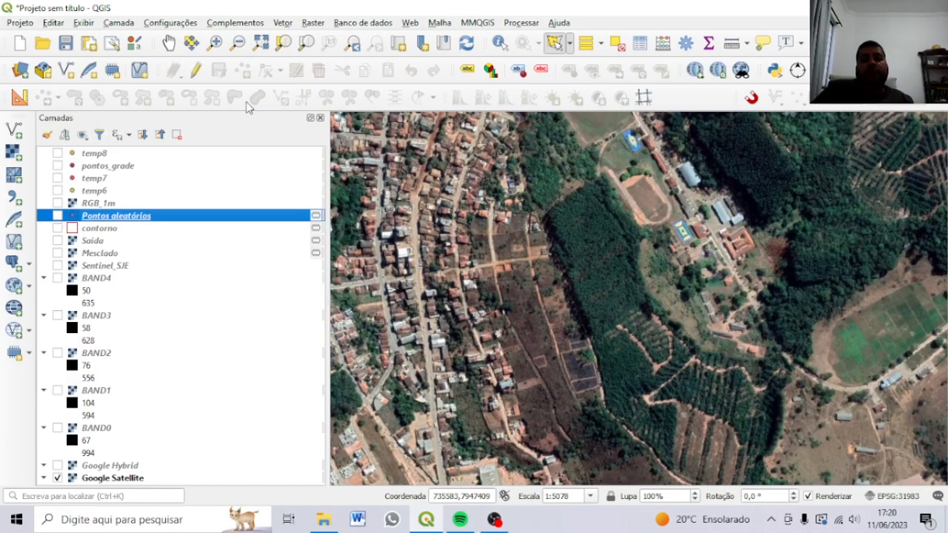
pyautogui.click(479, 23)
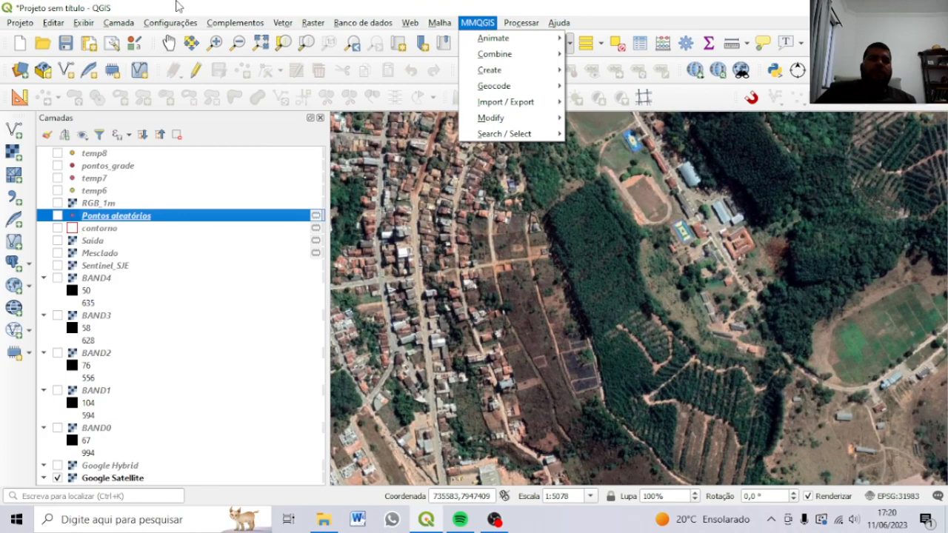
pyautogui.moveTo(440, 23)
pyautogui.moveTo(479, 22)
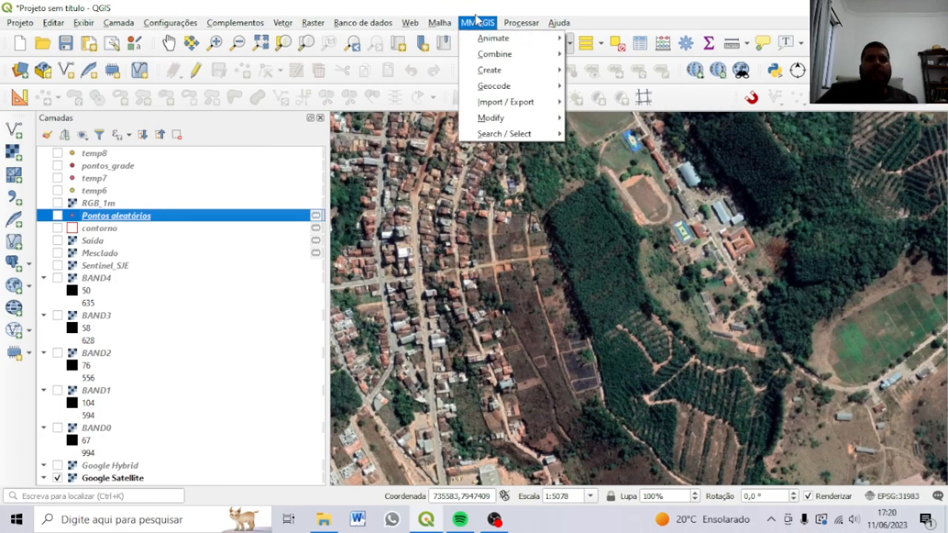
pyautogui.moveTo(490, 69)
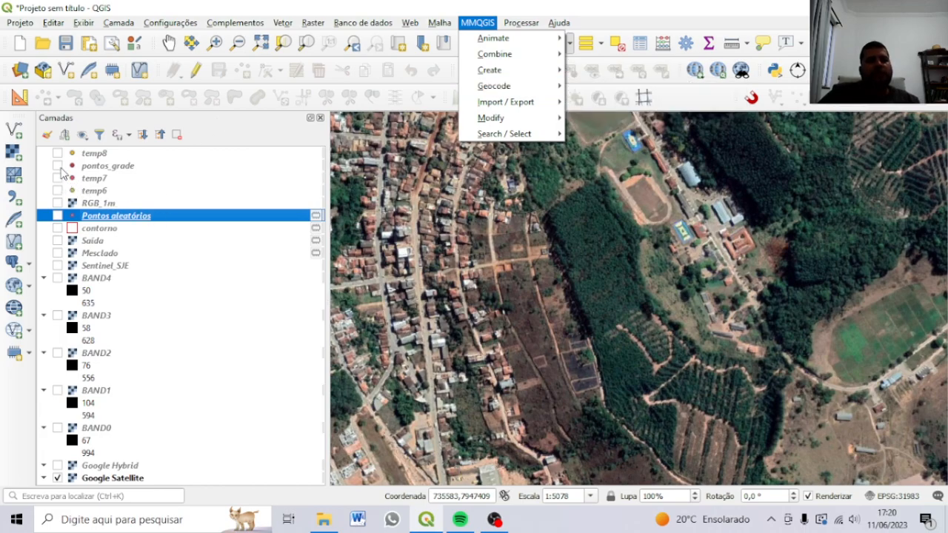
pyautogui.click(58, 178)
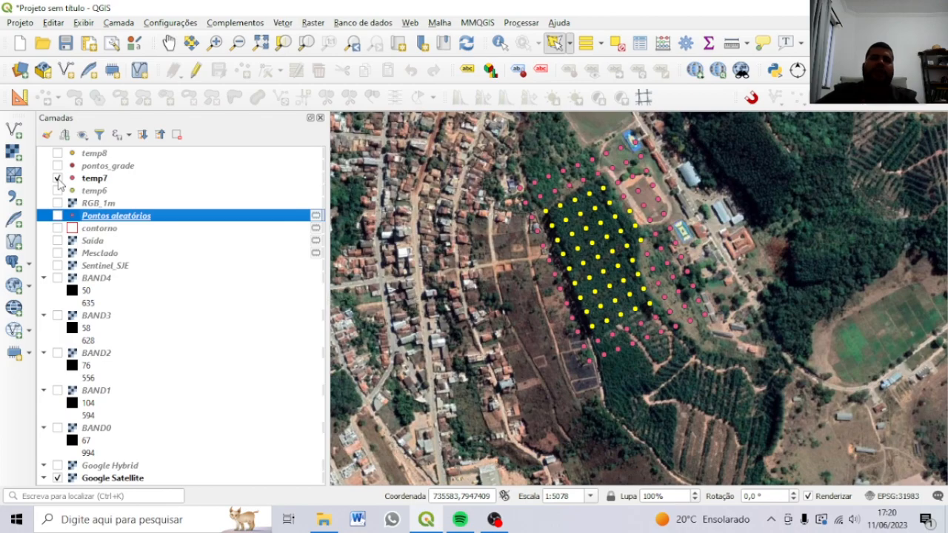
pyautogui.click(57, 178)
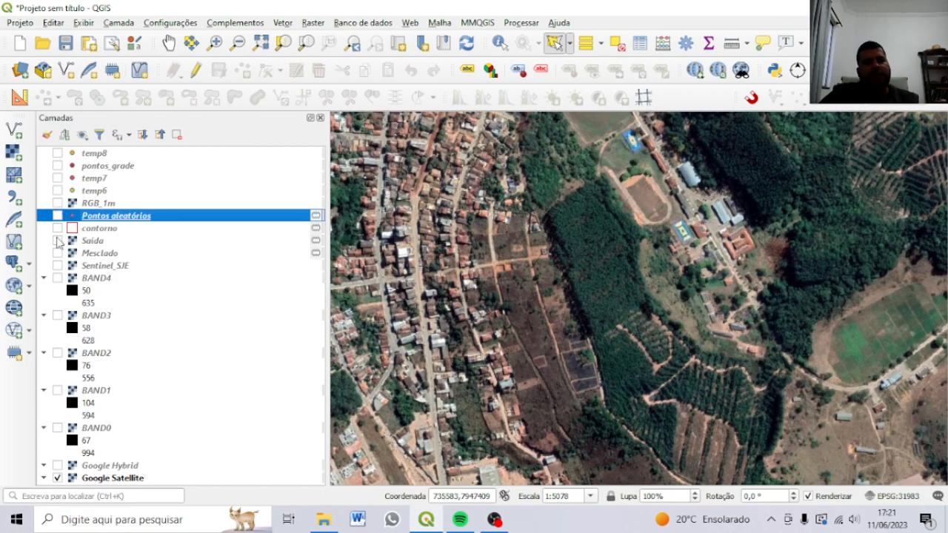
pyautogui.click(57, 166)
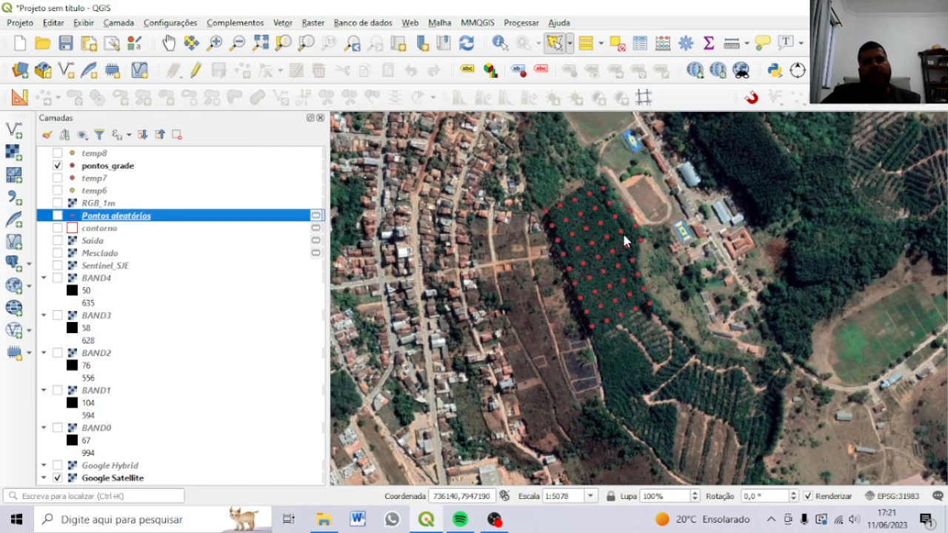
pyautogui.scroll(1, 614, 217)
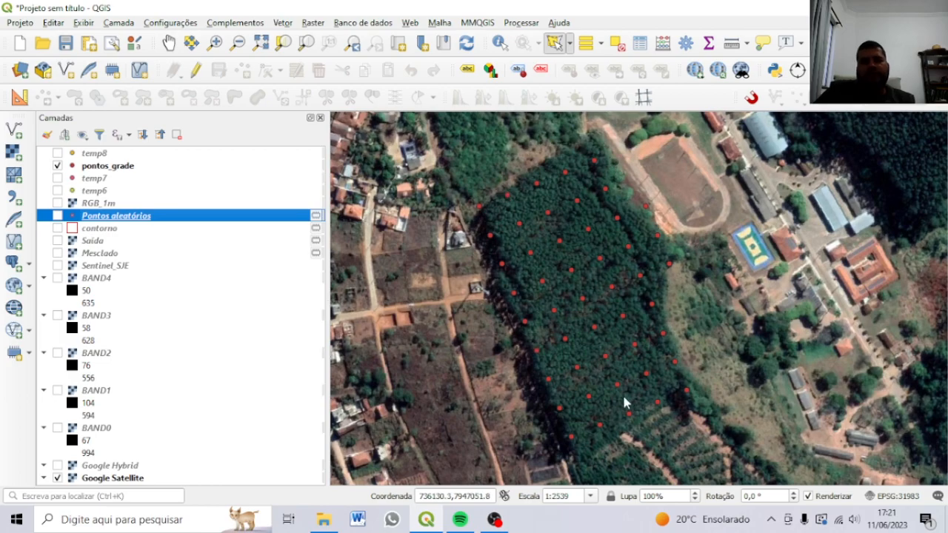
pyautogui.scroll(-1, 619, 335)
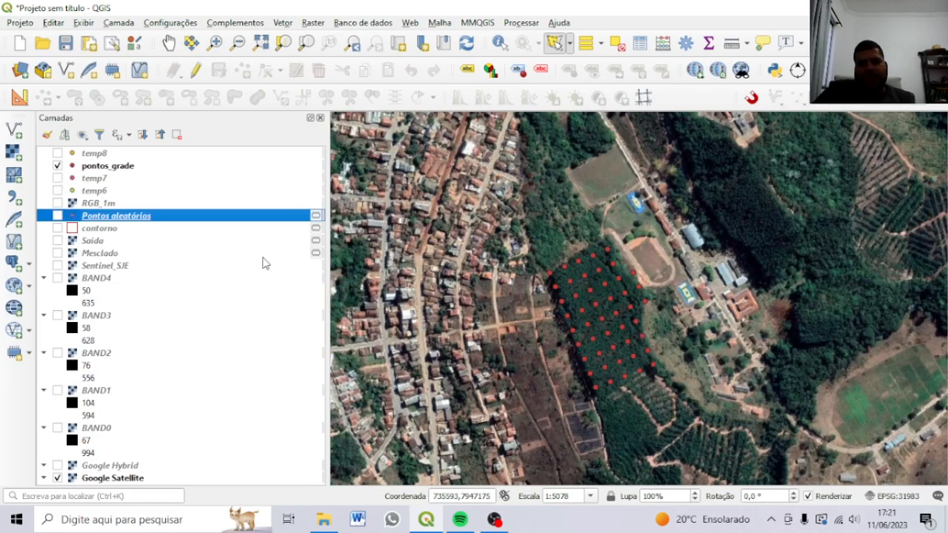
pyautogui.click(74, 172)
pyautogui.rightClick(75, 172)
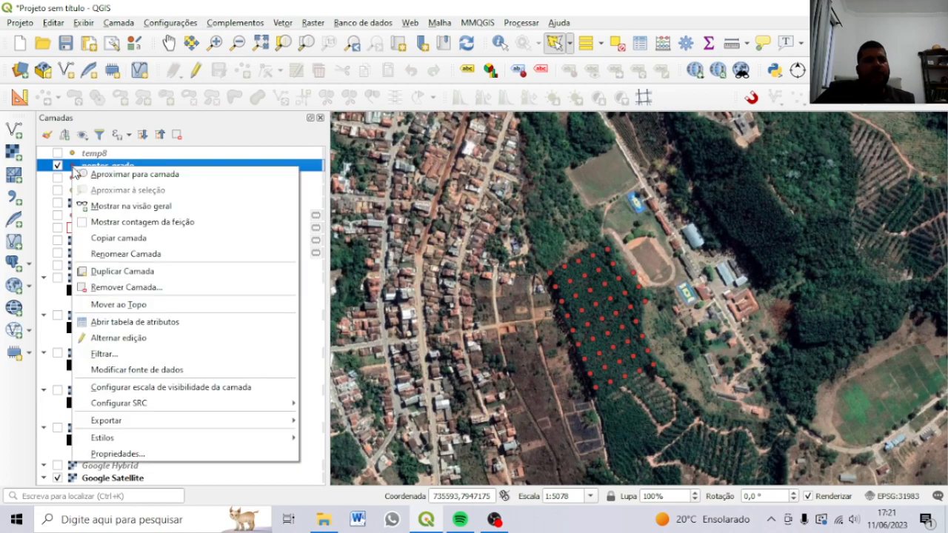
pyautogui.moveTo(108, 422)
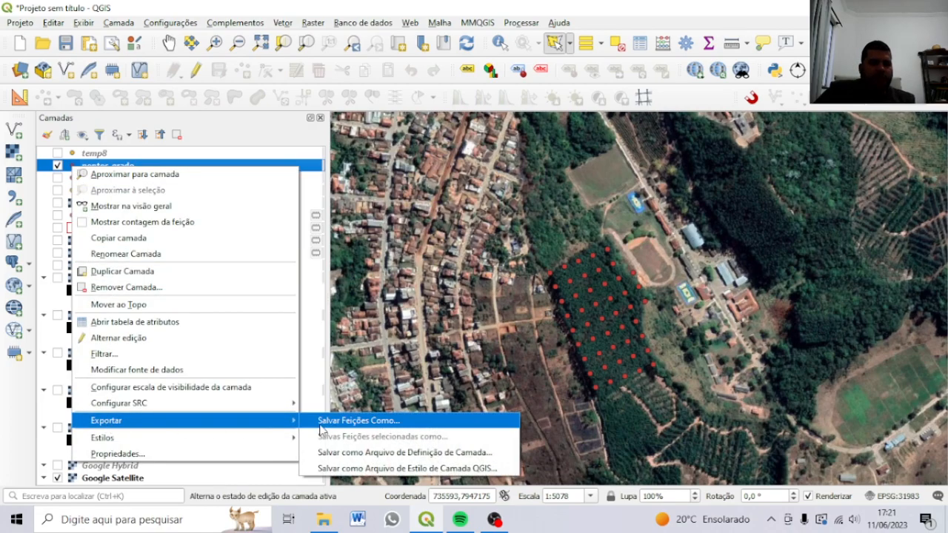
pyautogui.click(346, 423)
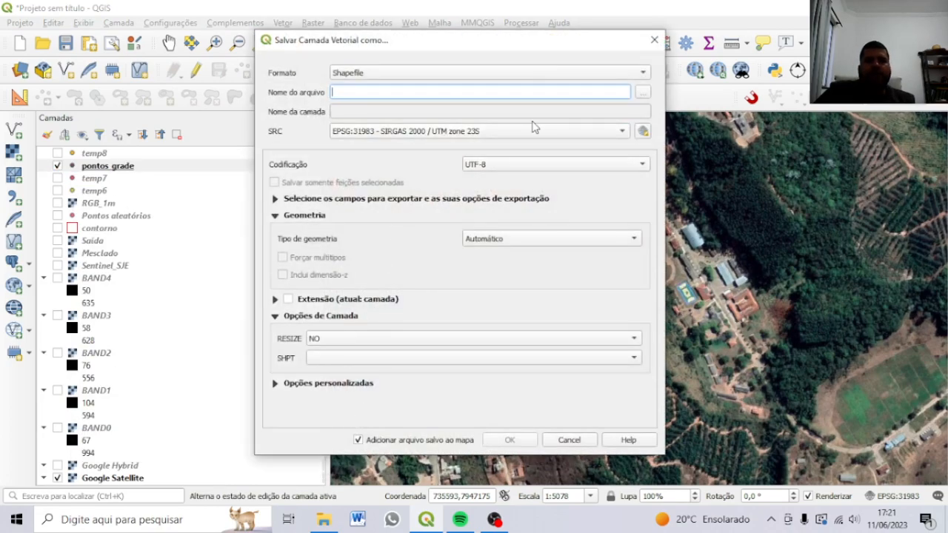
pyautogui.click(583, 73)
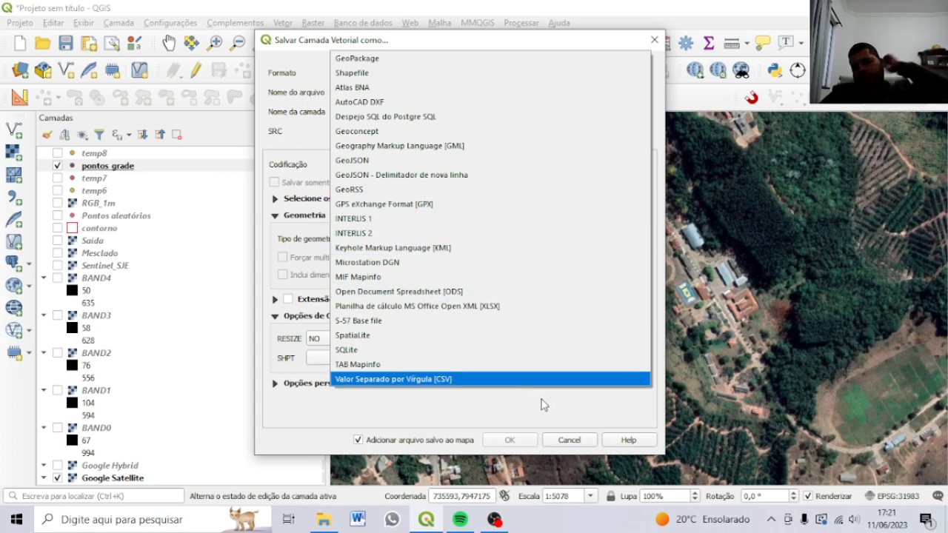
pyautogui.click(569, 440)
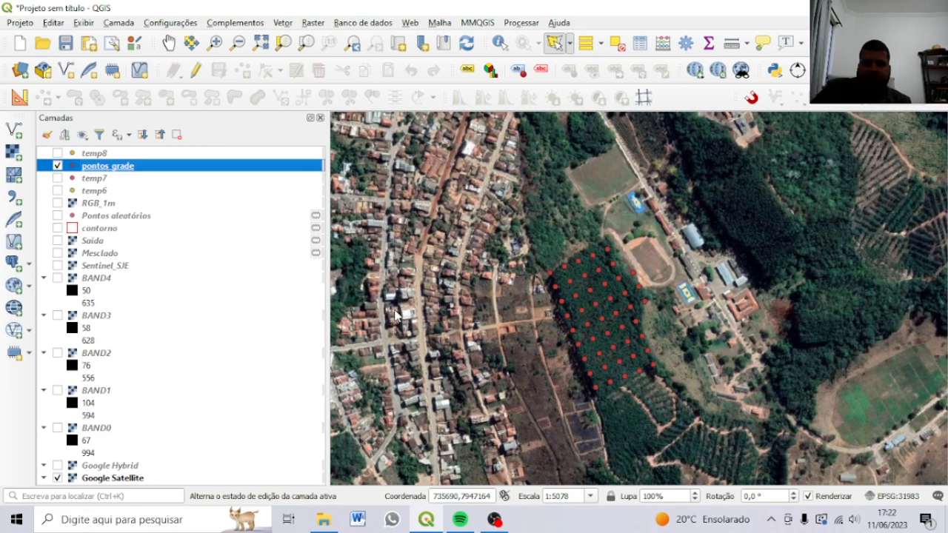
# Zoom in and out over the forest, then hide the pontos_grade grid points
pyautogui.scroll(1, 583, 297)
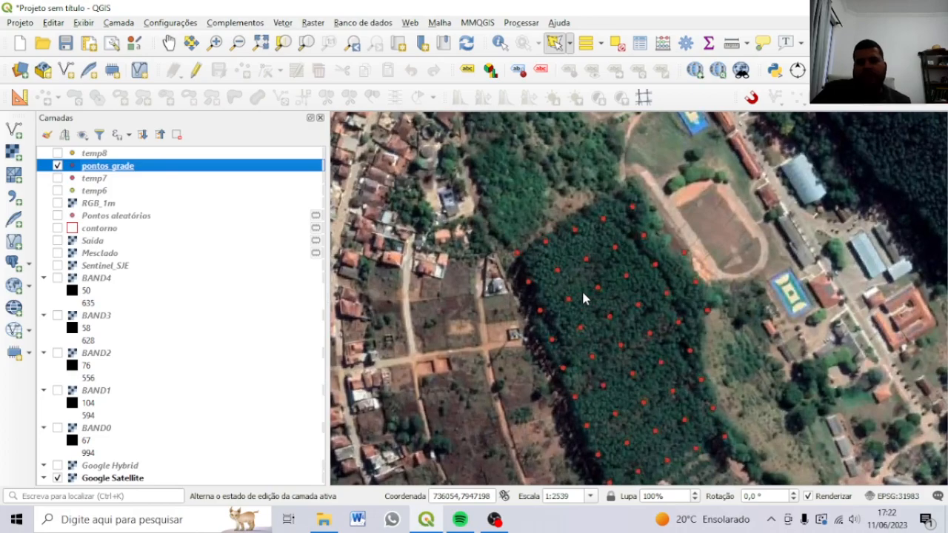
pyautogui.scroll(-1, 581, 291)
pyautogui.scroll(-1, 599, 342)
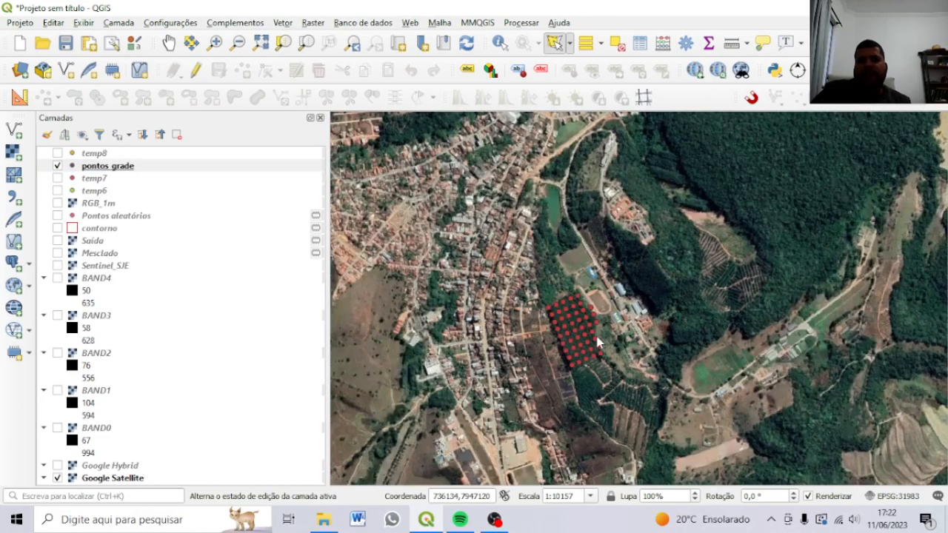
pyautogui.scroll(2, 599, 342)
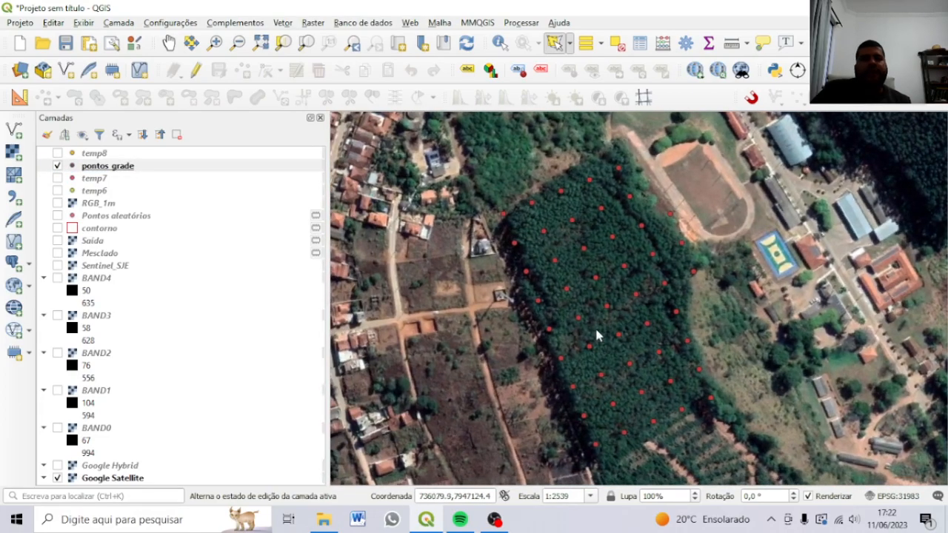
pyautogui.click(58, 166)
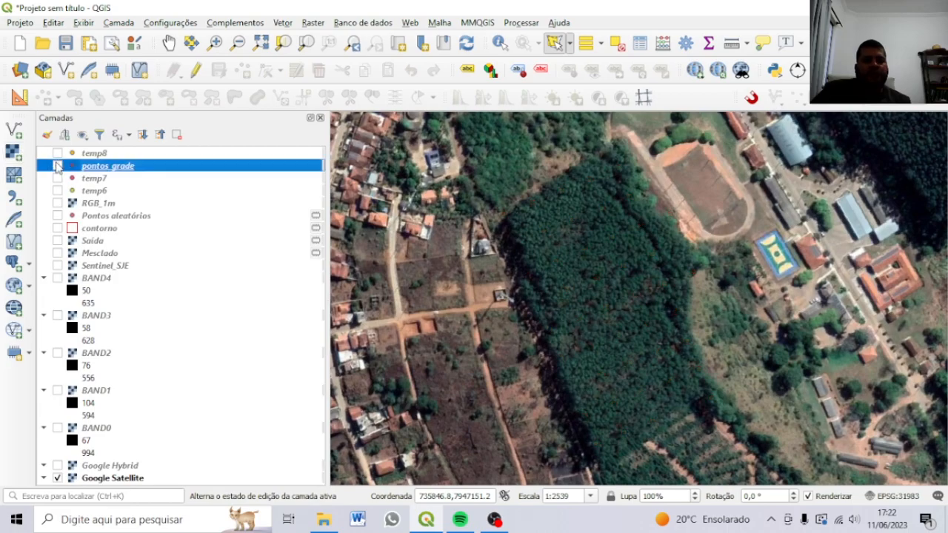
pyautogui.click(58, 266)
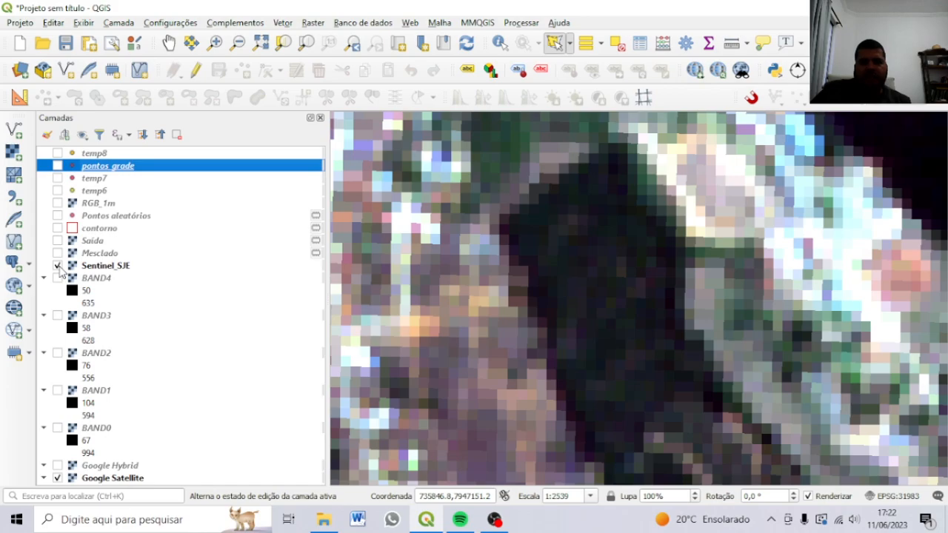
pyautogui.click(58, 266)
pyautogui.click(58, 266)
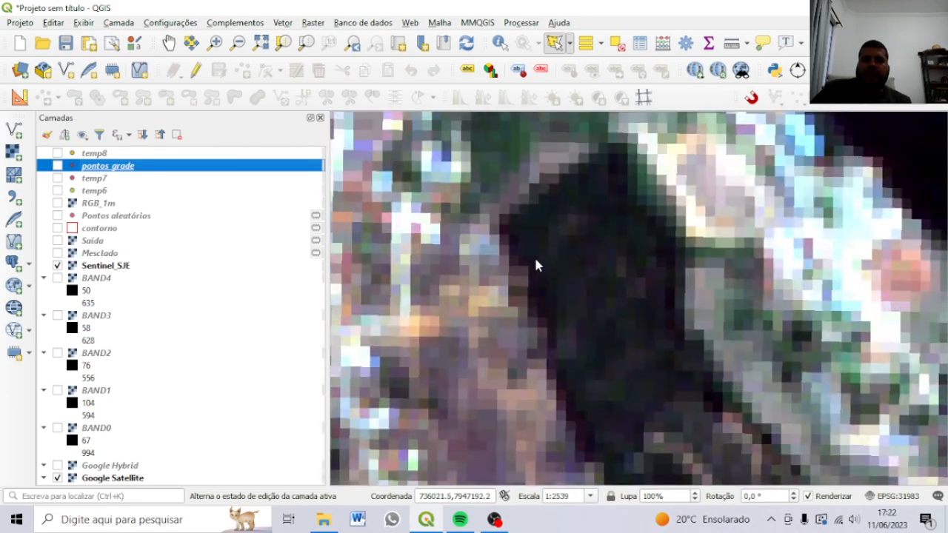
pyautogui.click(58, 267)
pyautogui.click(58, 267)
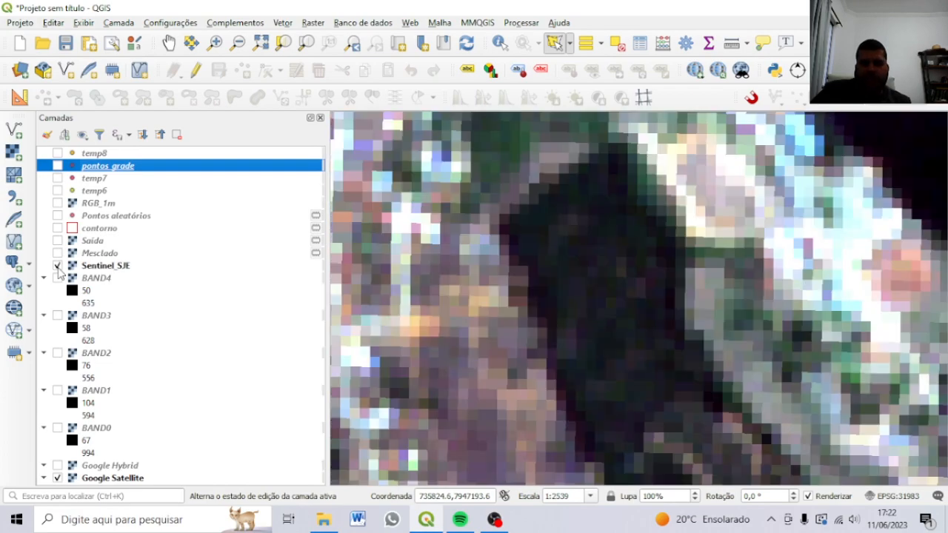
pyautogui.click(58, 266)
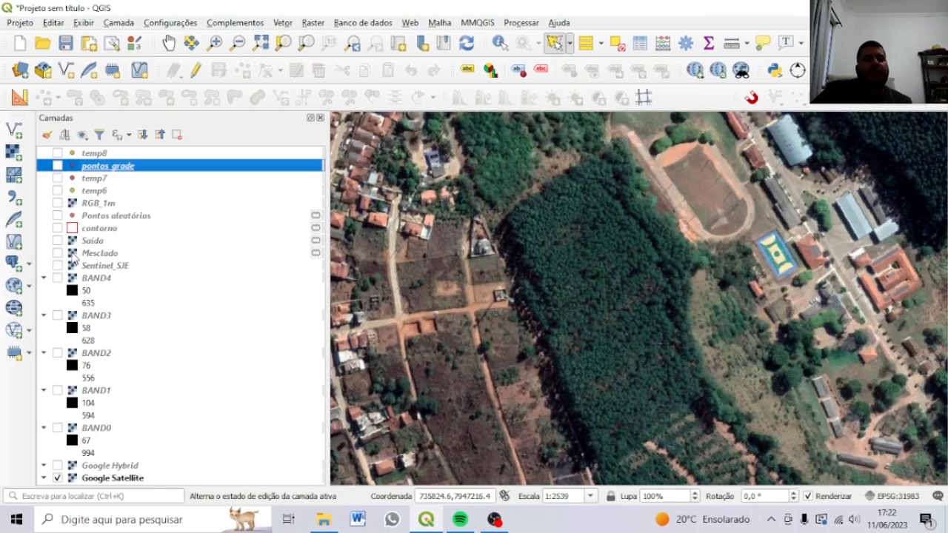
pyautogui.click(313, 23)
# Set up Clip Raster by Extent on Sentinel_SJE using the contorno layer's extent
pyautogui.moveTo(349, 134)
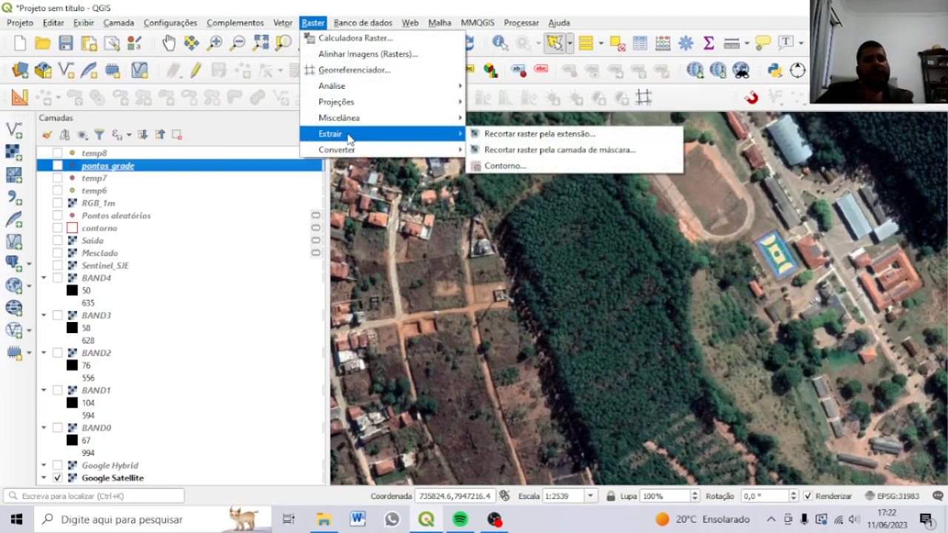
pyautogui.click(509, 136)
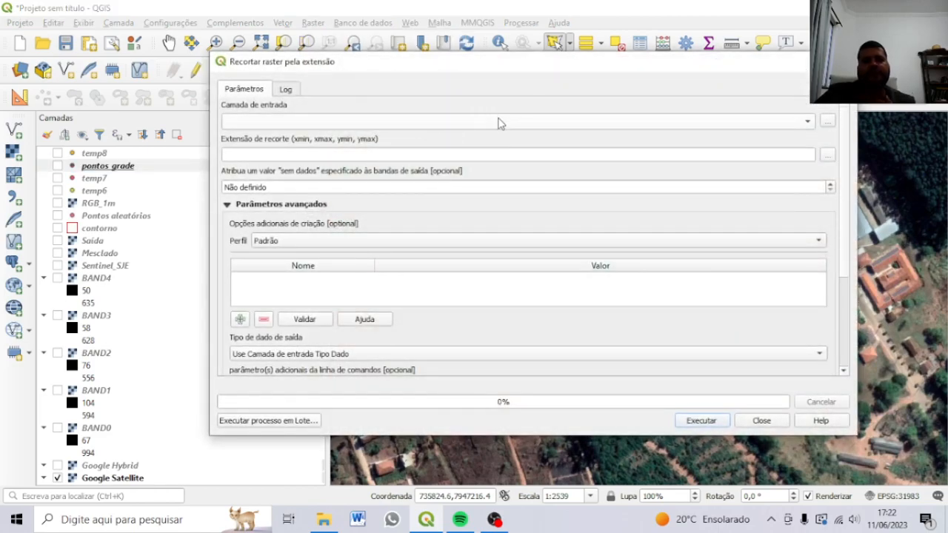
pyautogui.click(499, 122)
pyautogui.click(352, 267)
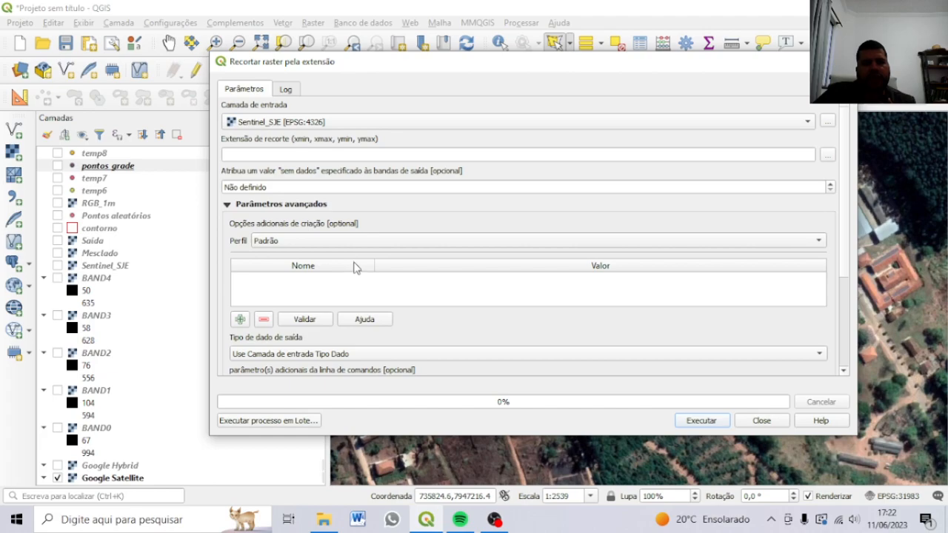
pyautogui.click(827, 154)
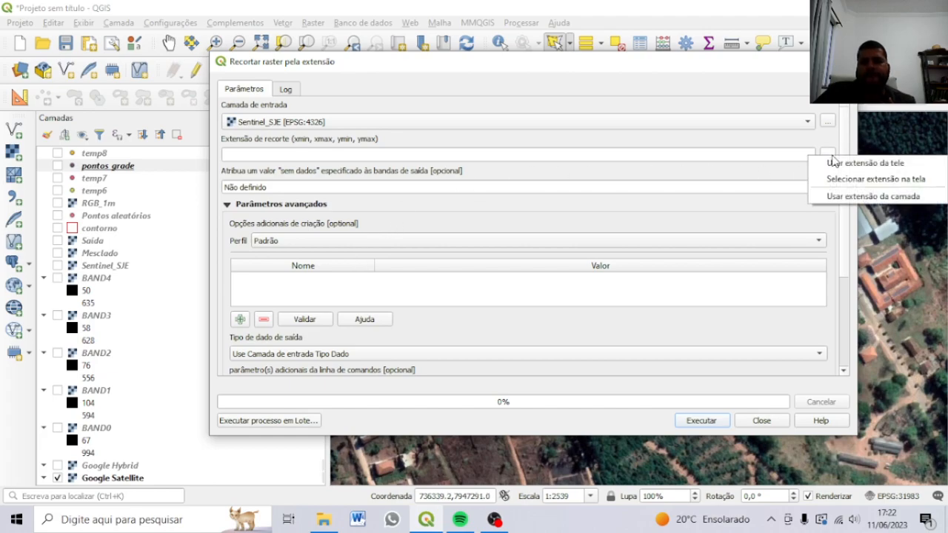
pyautogui.click(834, 198)
pyautogui.click(522, 256)
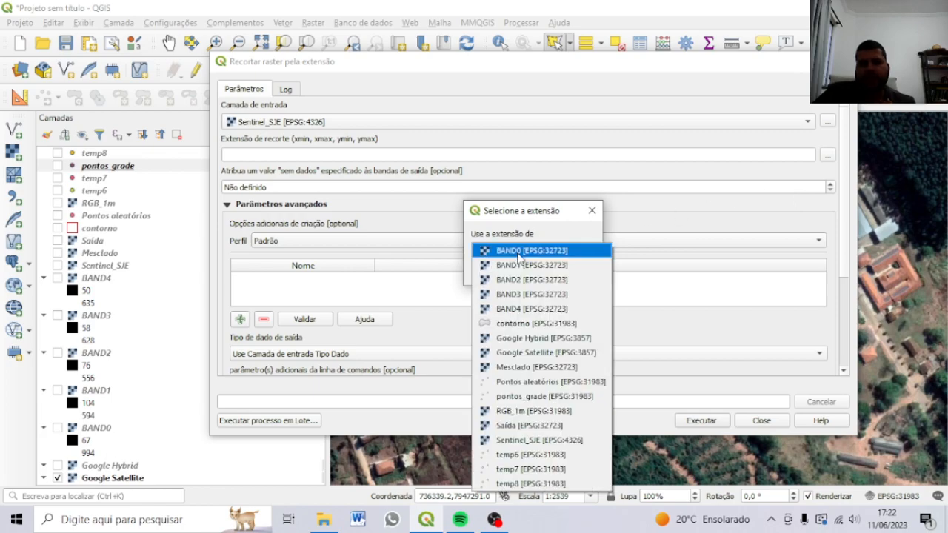
pyautogui.click(524, 324)
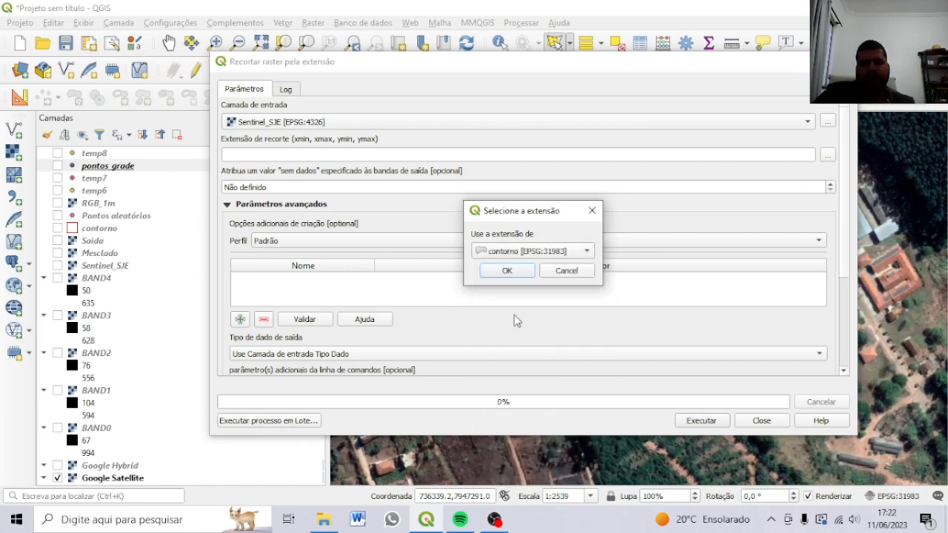
pyautogui.click(507, 271)
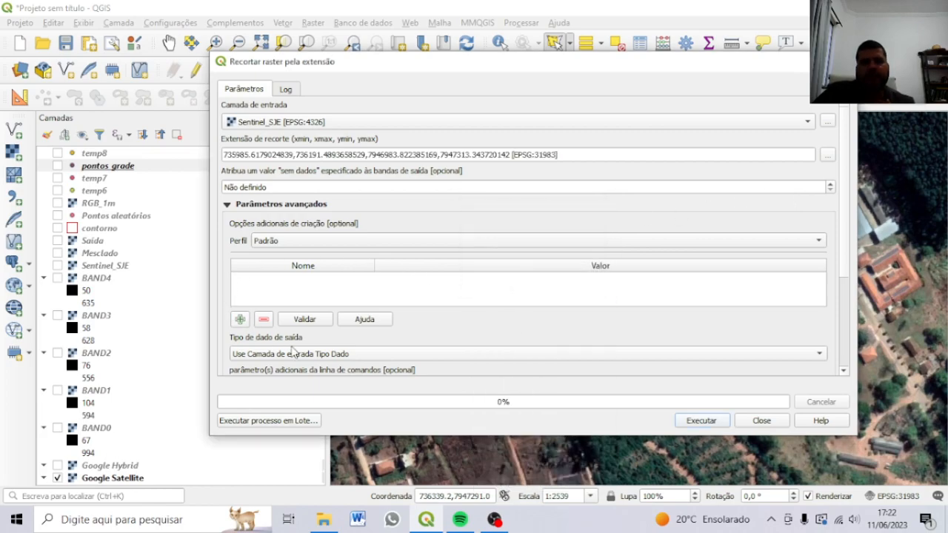
# Set the no-data value to 0 and run the clip, creating Recortado (extensão)
pyautogui.click(352, 188)
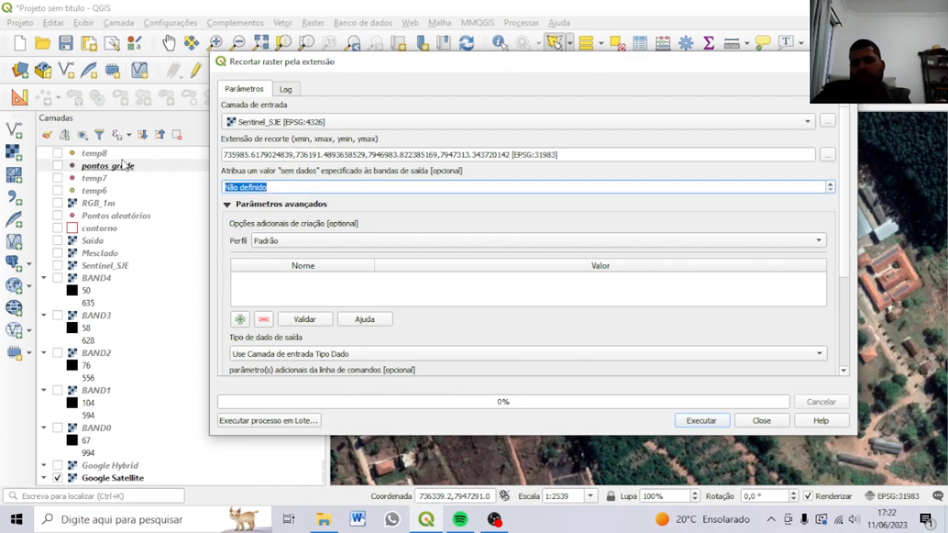
pyautogui.write('0')
pyautogui.moveTo(844, 228); pyautogui.dragTo(840, 348)
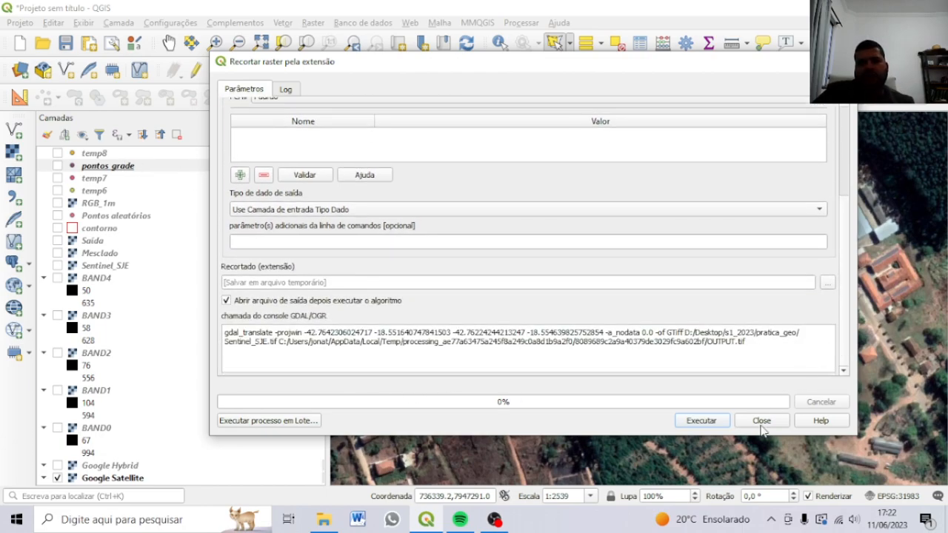
pyautogui.click(701, 421)
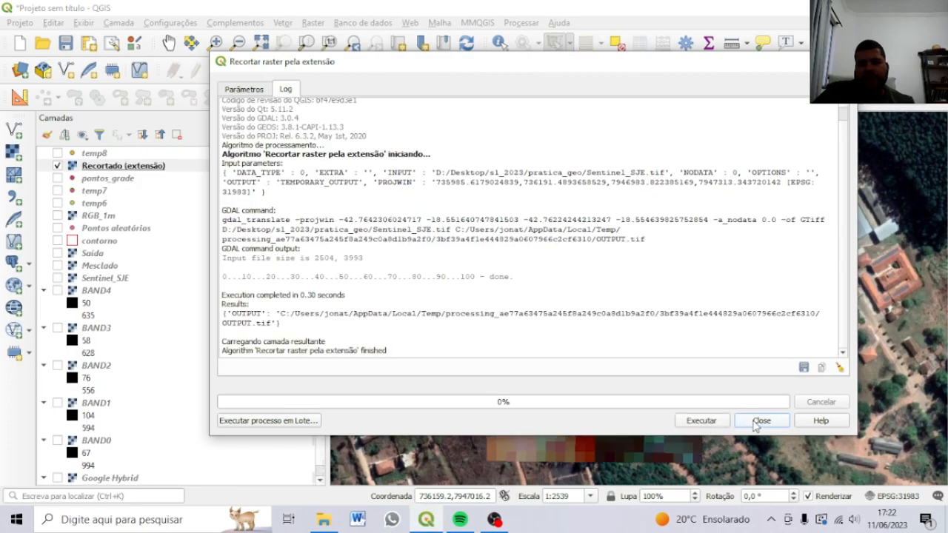
pyautogui.click(757, 421)
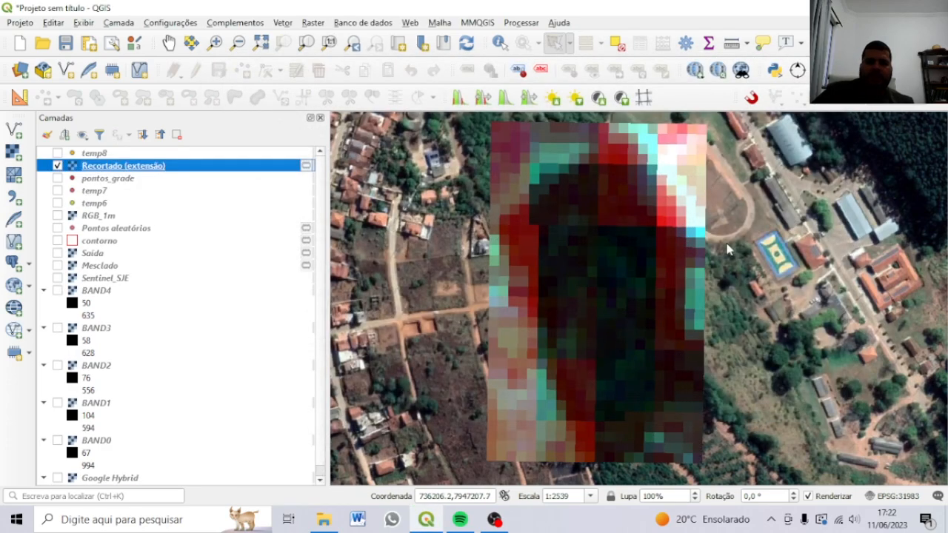
pyautogui.rightClick(168, 169)
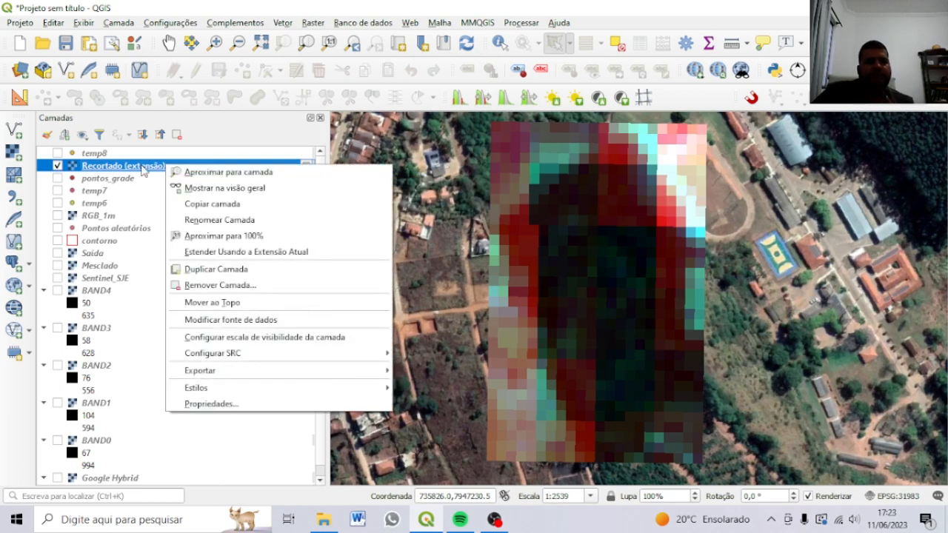
pyautogui.click(143, 171)
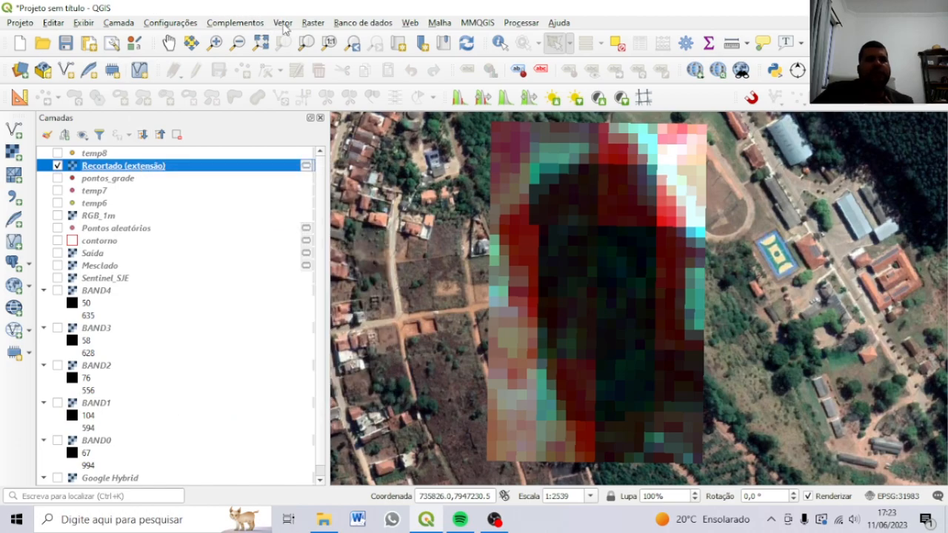
pyautogui.click(308, 23)
# Compute Recortado (extensão) band 4 in the Raster Calculator, saving it as banda4 in Desktop\lixo
pyautogui.click(326, 36)
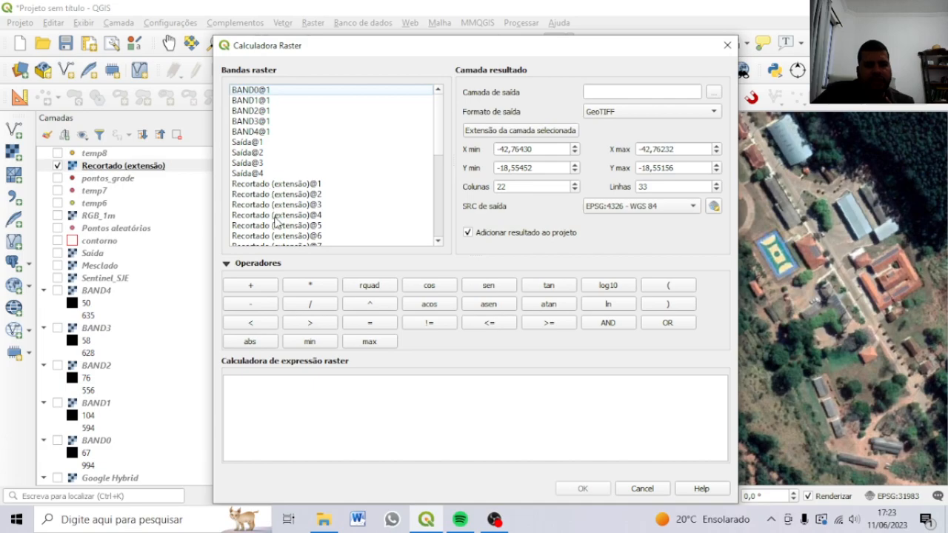
pyautogui.scroll(-1, 268, 205)
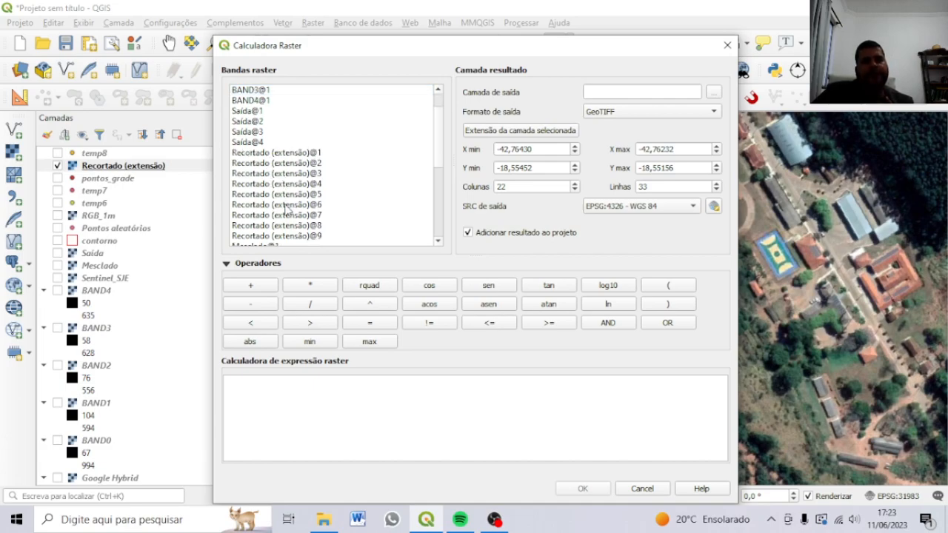
pyautogui.doubleClick(295, 184)
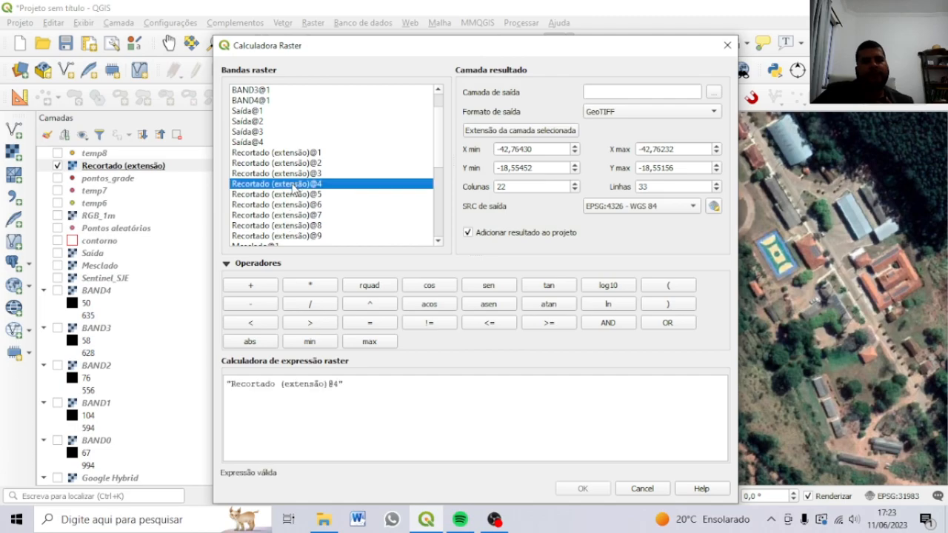
pyautogui.click(713, 93)
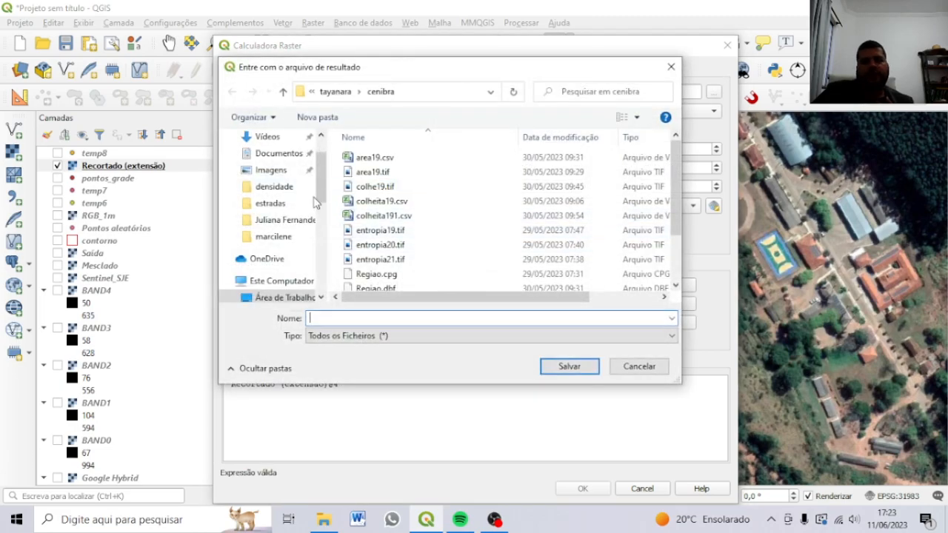
pyautogui.scroll(1, 320, 157)
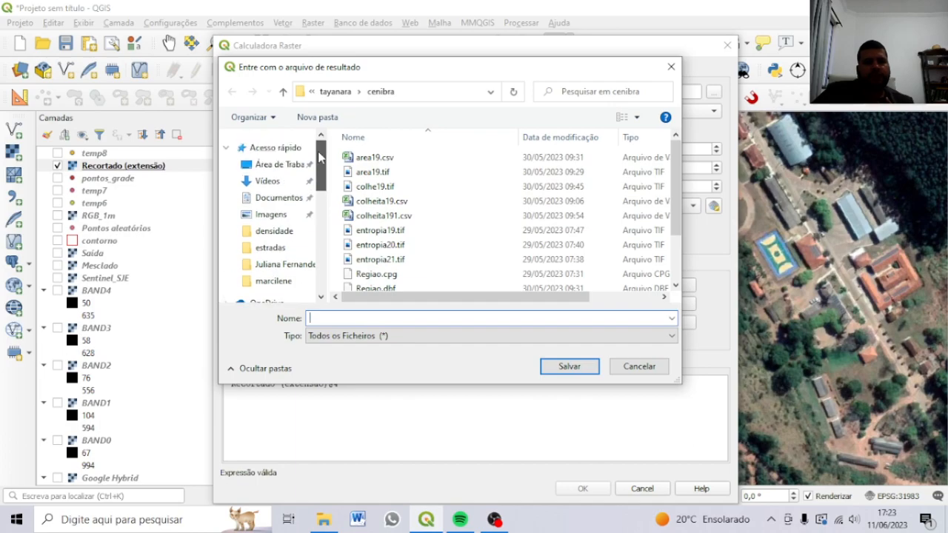
pyautogui.click(294, 164)
pyautogui.click(545, 186)
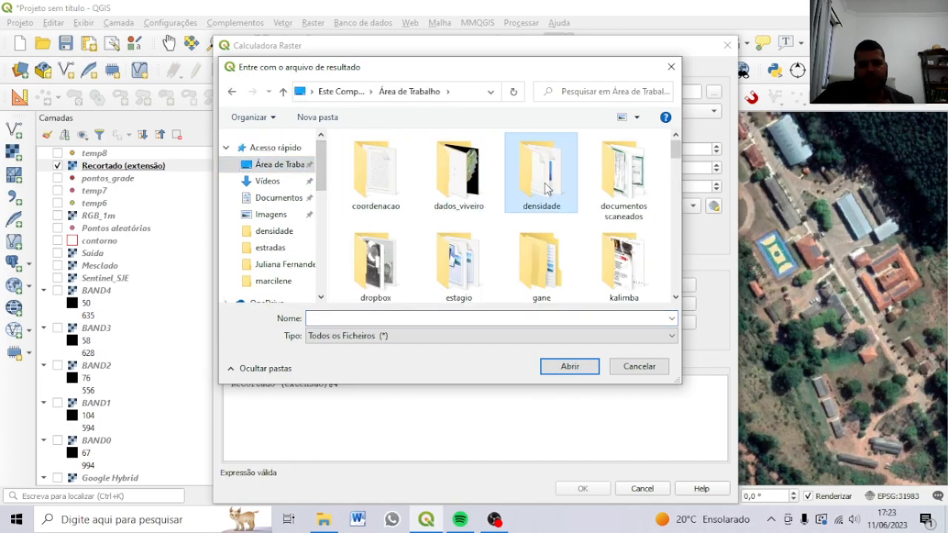
pyautogui.press('l')
pyautogui.doubleClick(384, 184)
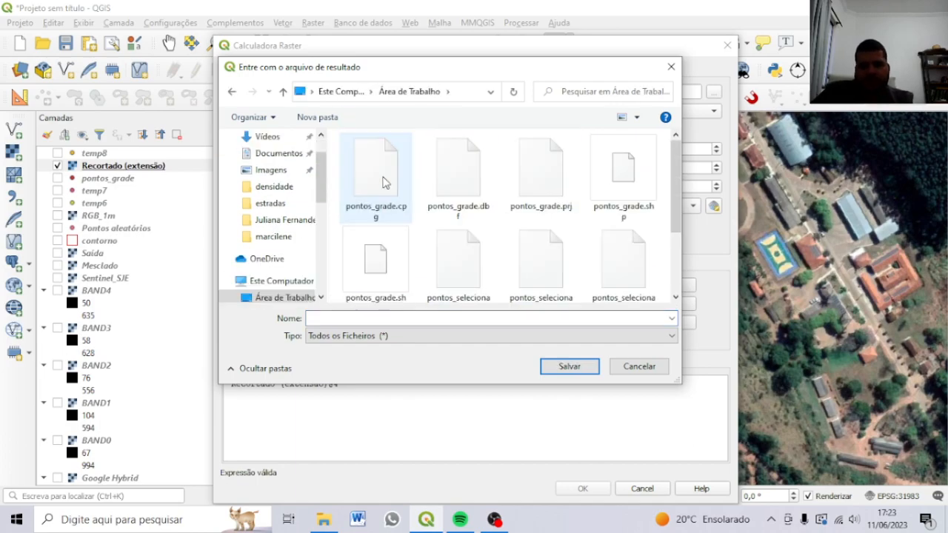
pyautogui.write('b')
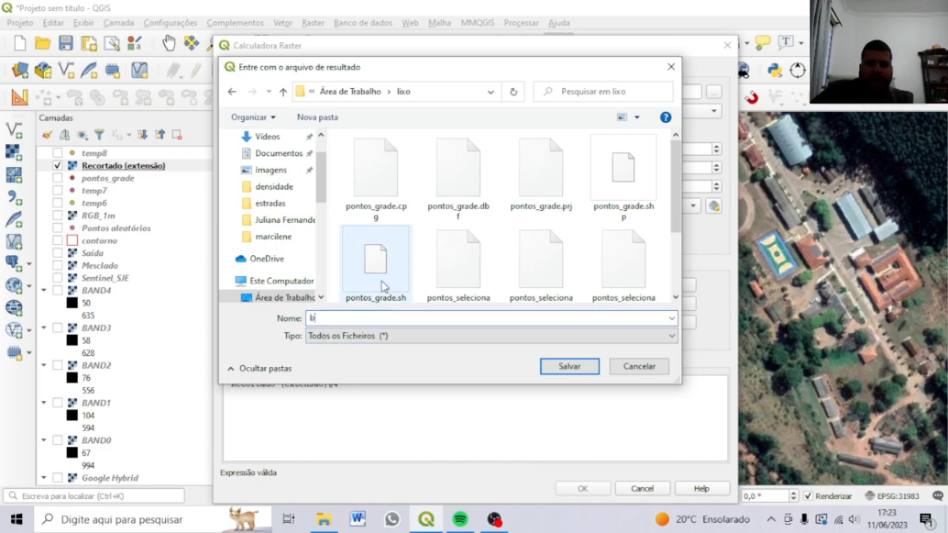
pyautogui.write('anda4')
pyautogui.press('Return')
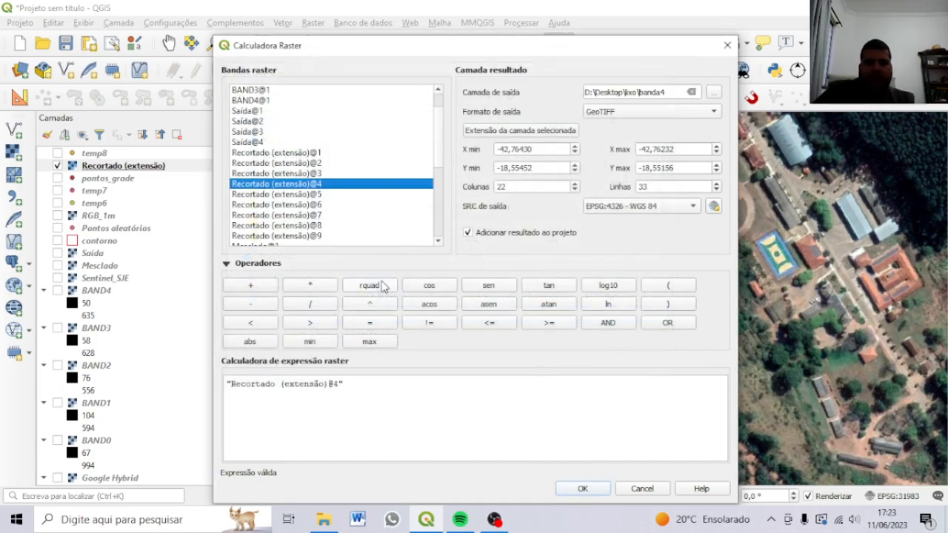
pyautogui.click(577, 490)
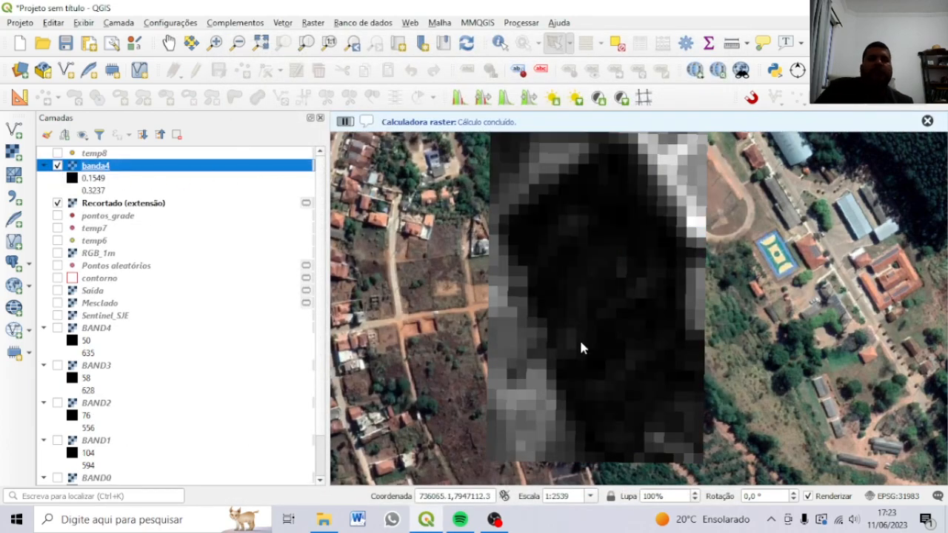
pyautogui.scroll(-2, 625, 321)
pyautogui.scroll(2, 620, 308)
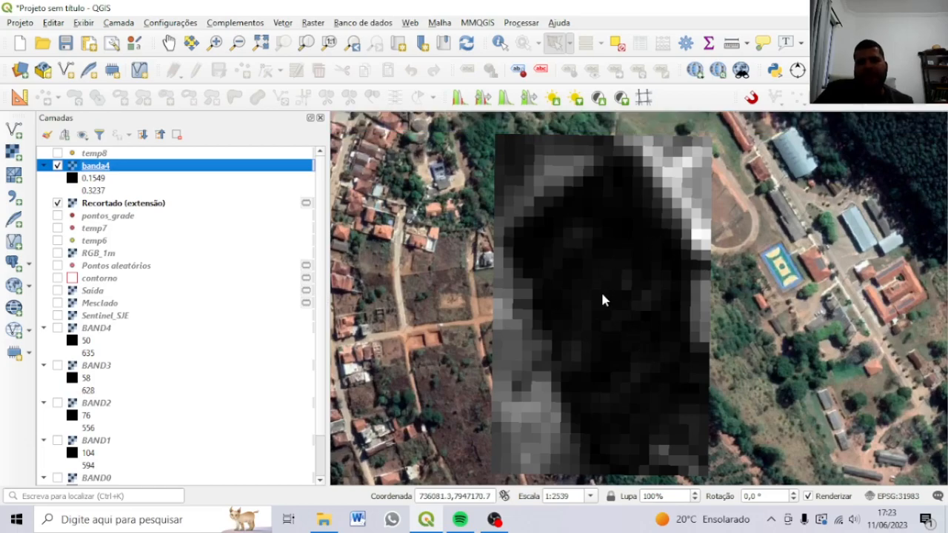
pyautogui.scroll(1, 603, 300)
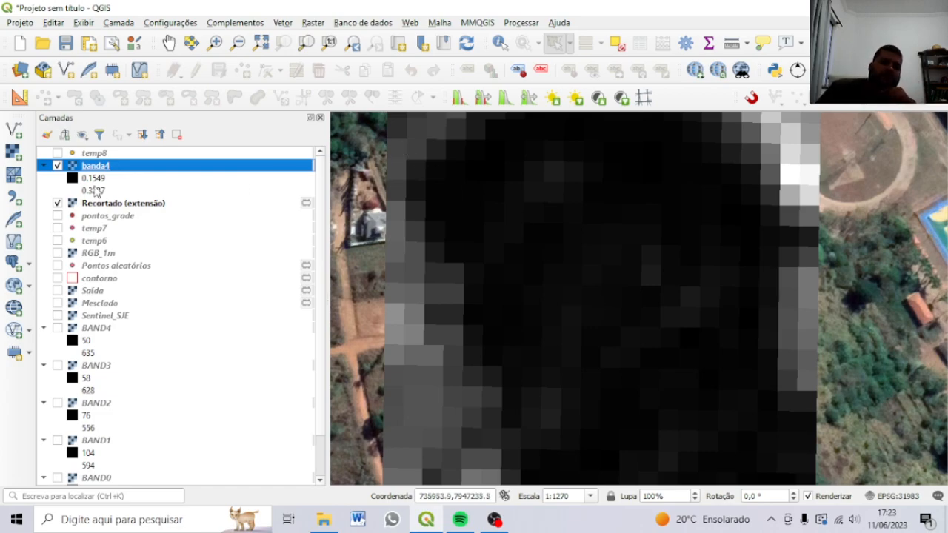
pyautogui.scroll(-1, 392, 231)
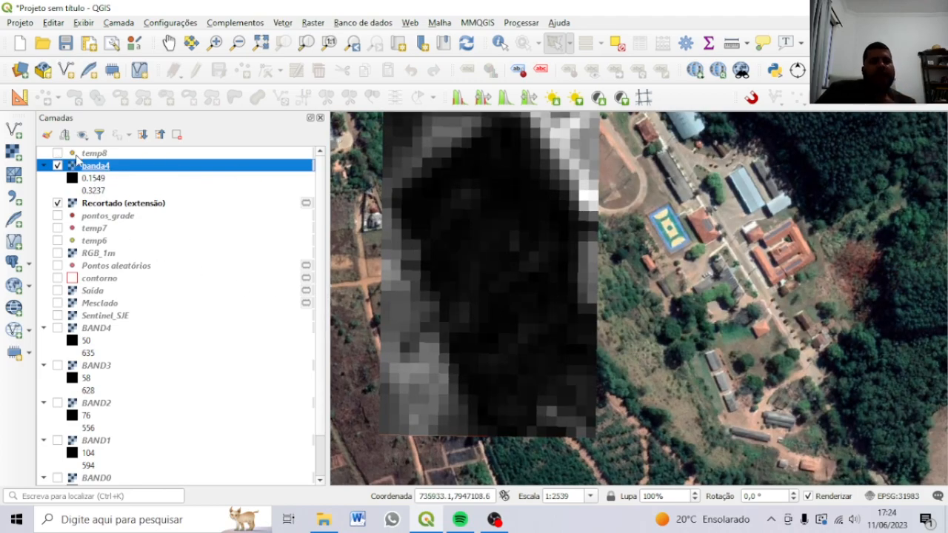
# Search the Processing Toolbox for 'raster', then 'centro', and open Gerar pontos (centróide do pixel) dentro dos polígonos
pyautogui.click(527, 23)
pyautogui.click(535, 38)
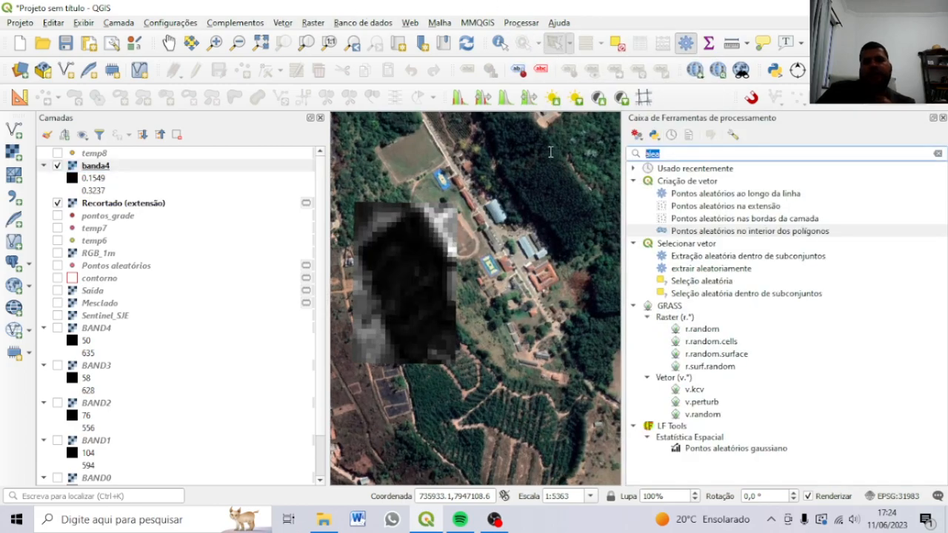
pyautogui.write('raster')
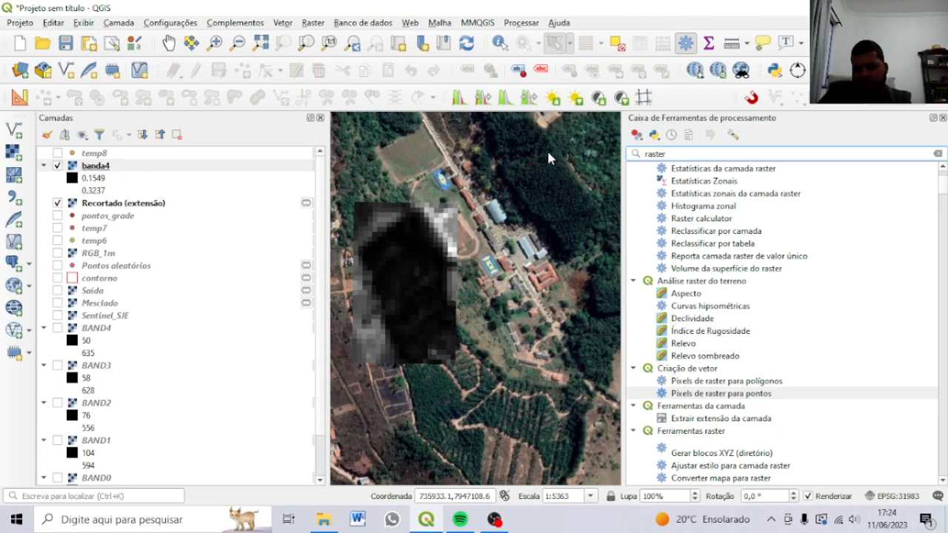
pyautogui.press('BackSpace')
pyautogui.press('BackSpace')
pyautogui.press('BackSpace')
pyautogui.press('BackSpace')
pyautogui.press('BackSpace')
pyautogui.press('BackSpace')
pyautogui.press('BackSpace')
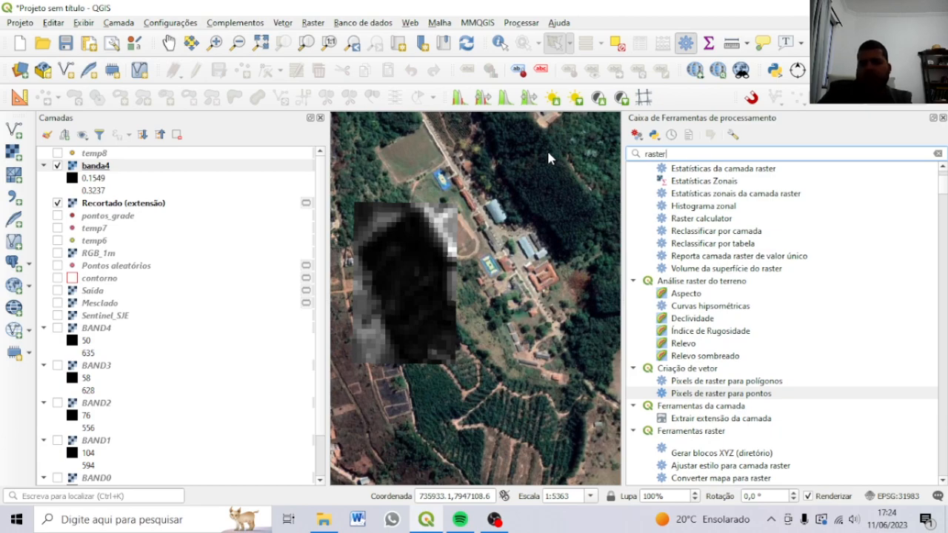
pyautogui.write('centroi')
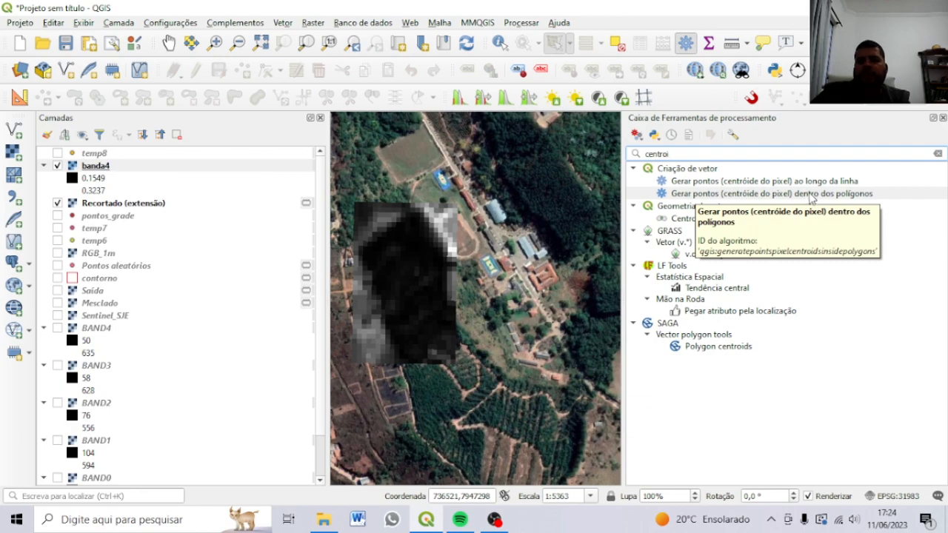
pyautogui.doubleClick(812, 194)
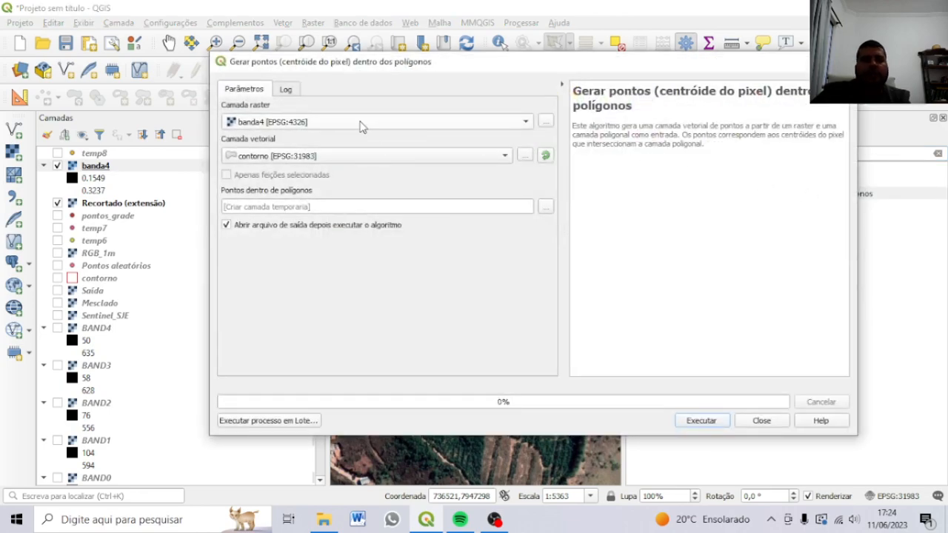
# Run the pixel-centroid tool to create the Pontos dentro de polígonos point layer
pyautogui.click(703, 426)
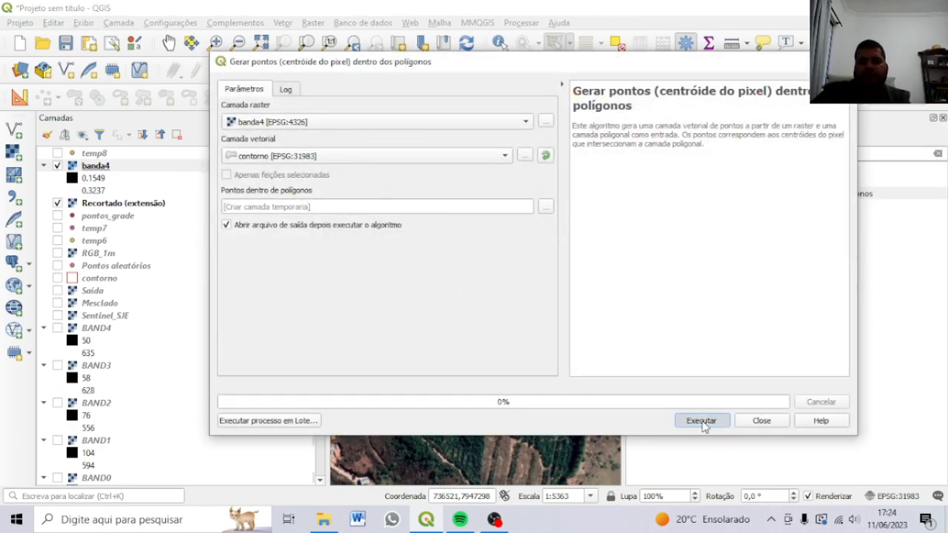
pyautogui.click(752, 424)
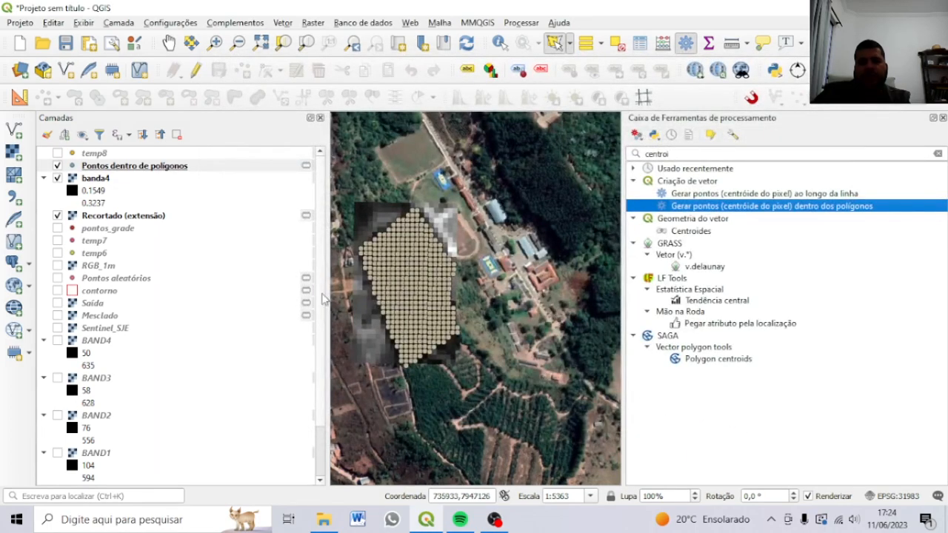
pyautogui.scroll(1, 372, 259)
pyautogui.scroll(1, 486, 323)
pyautogui.scroll(-1, 486, 324)
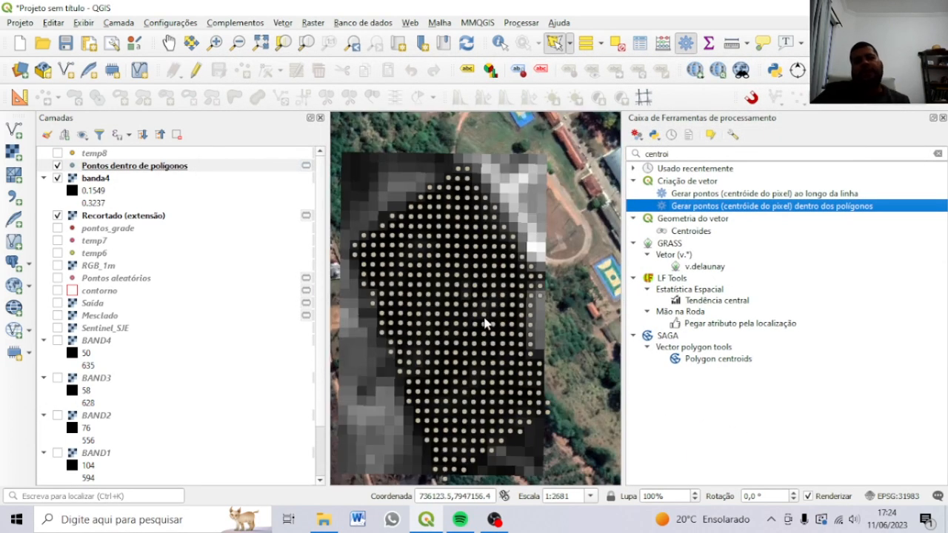
# Hide banda4 and Recortado (extensão) and centre the point grid on the map
pyautogui.click(57, 180)
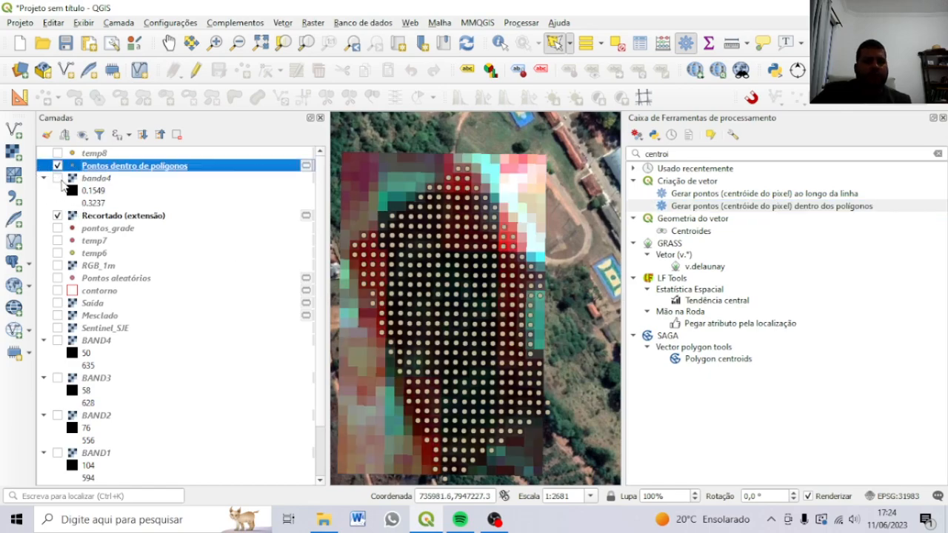
pyautogui.click(57, 216)
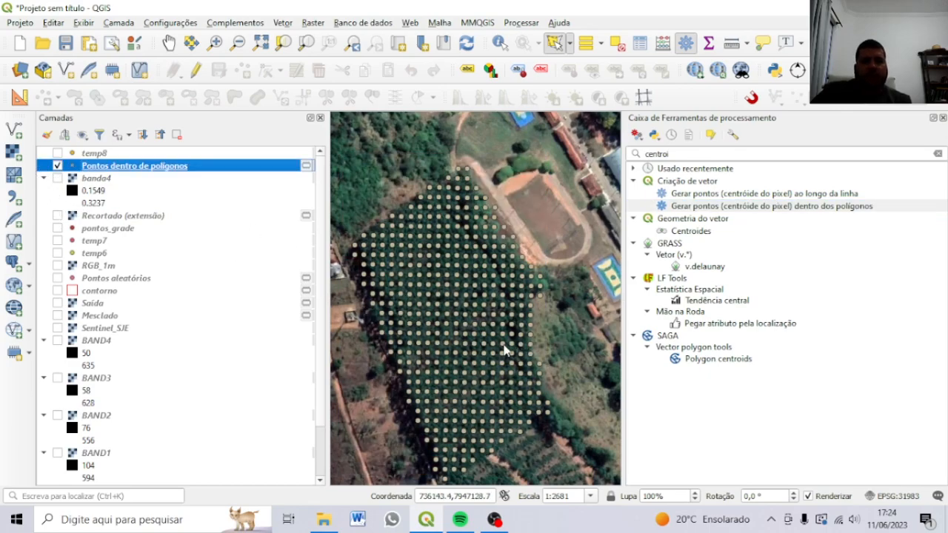
pyautogui.moveTo(471, 357); pyautogui.dragTo(495, 307)
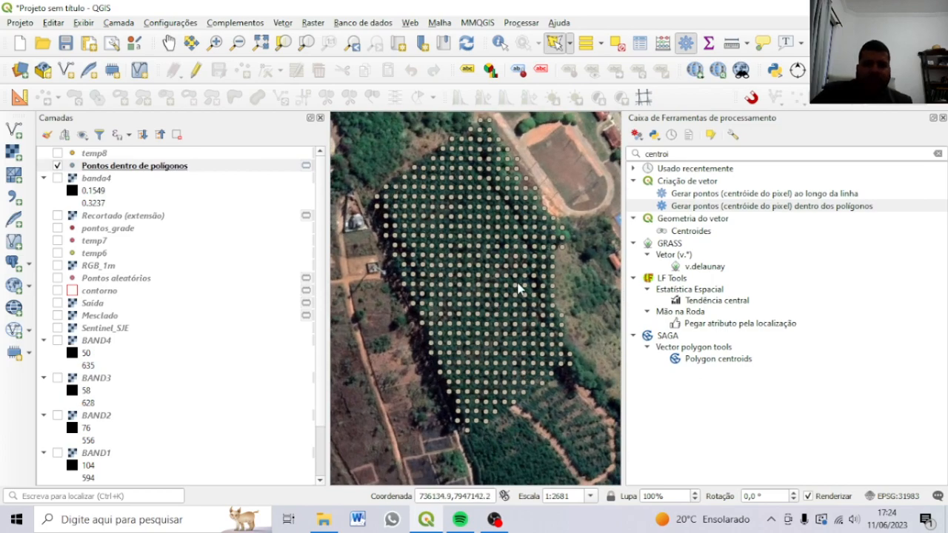
pyautogui.scroll(2, 511, 356)
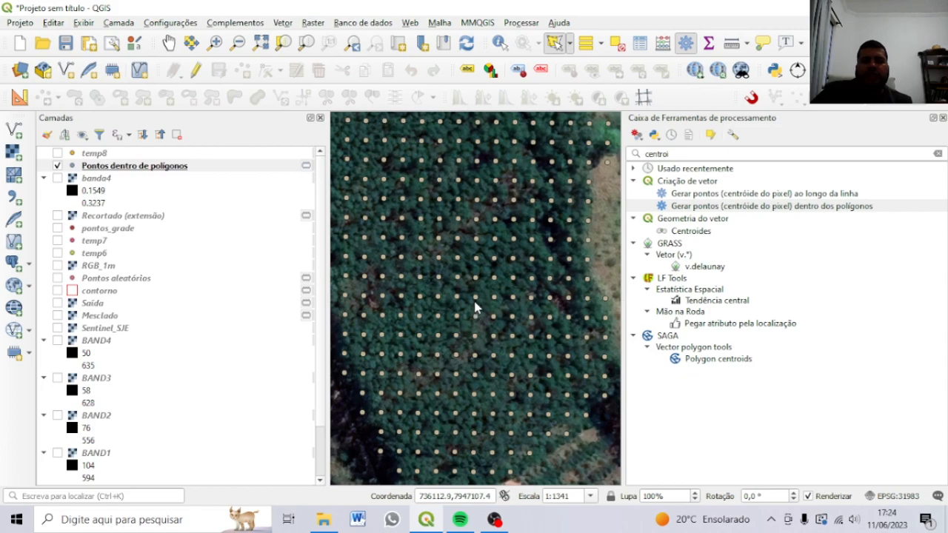
pyautogui.scroll(-2, 475, 308)
pyautogui.click(634, 154)
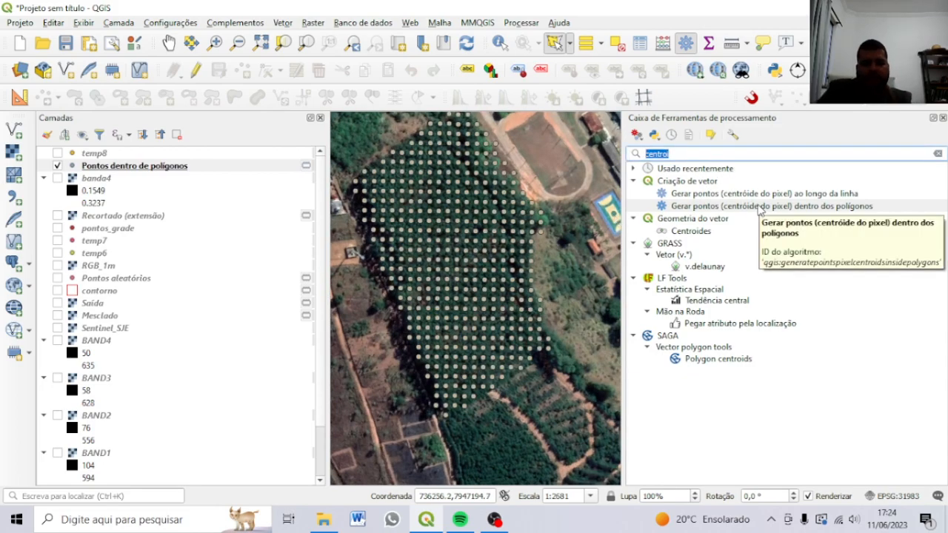
# Search 'ale' and open random extraction within subsets, using id as the ID field
pyautogui.write('ale')
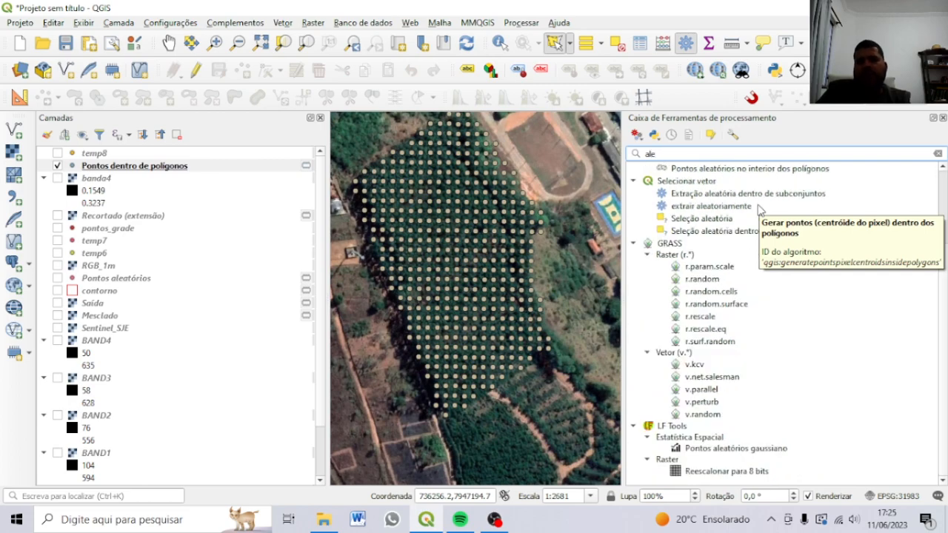
pyautogui.click(690, 209)
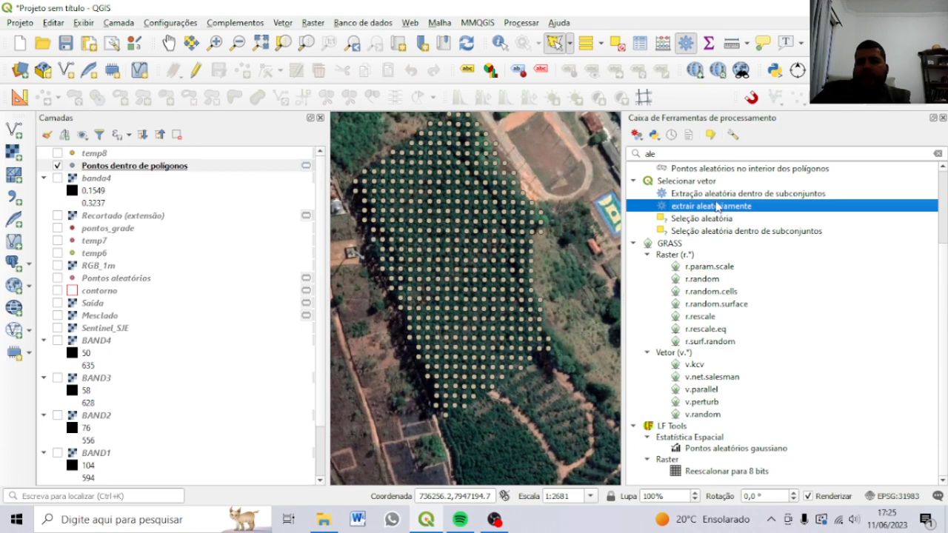
pyautogui.doubleClick(717, 194)
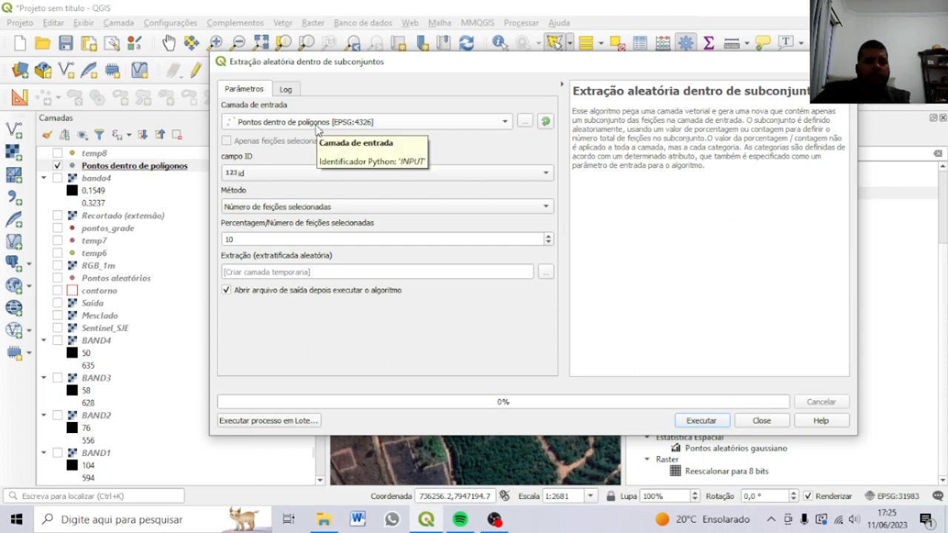
pyautogui.click(298, 174)
pyautogui.click(298, 178)
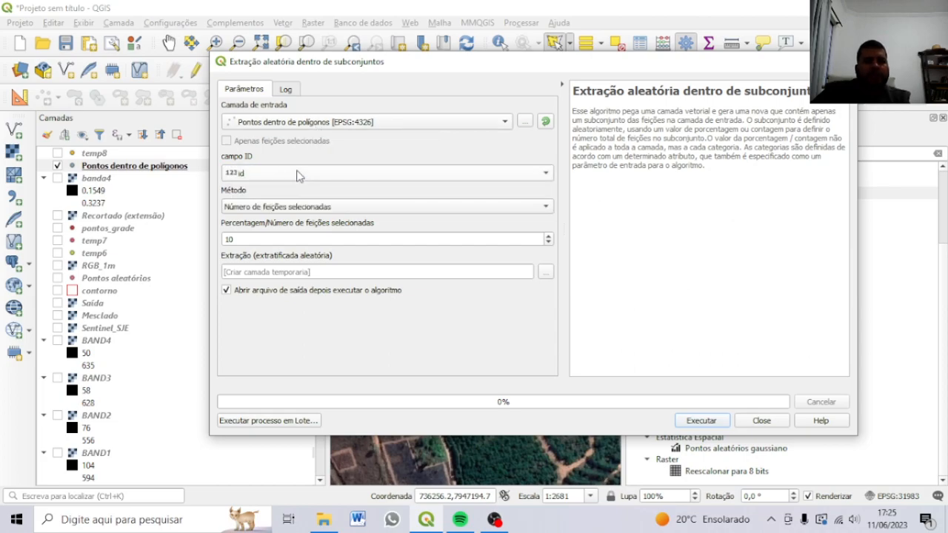
pyautogui.click(269, 243)
pyautogui.moveTo(244, 241); pyautogui.dragTo(211, 237)
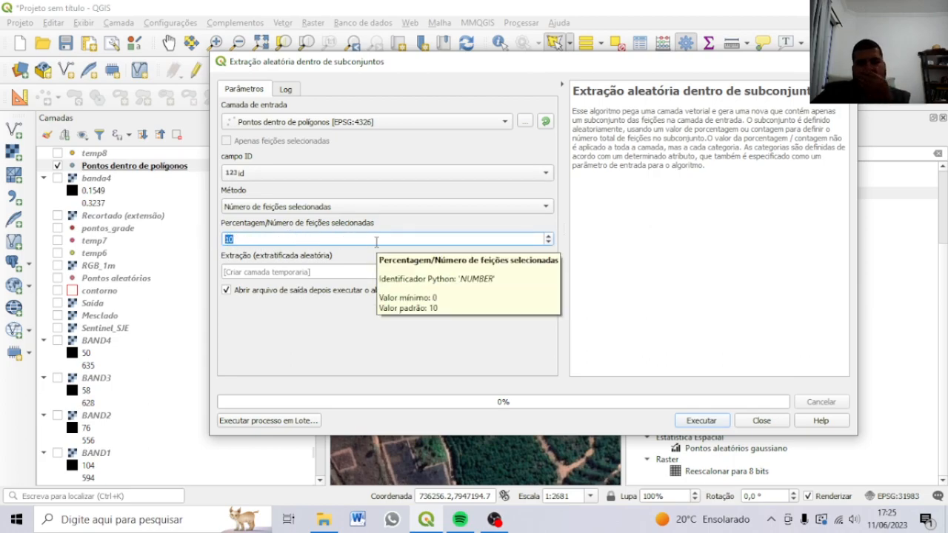
# Extract 10 percent of features per subset and run the stratified random extraction
pyautogui.click(391, 208)
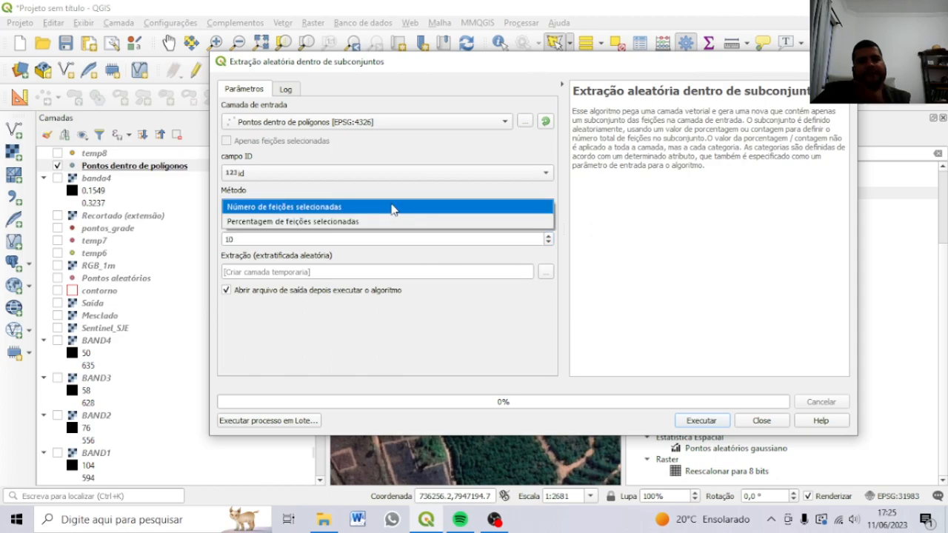
pyautogui.click(388, 221)
pyautogui.moveTo(278, 241); pyautogui.dragTo(176, 236)
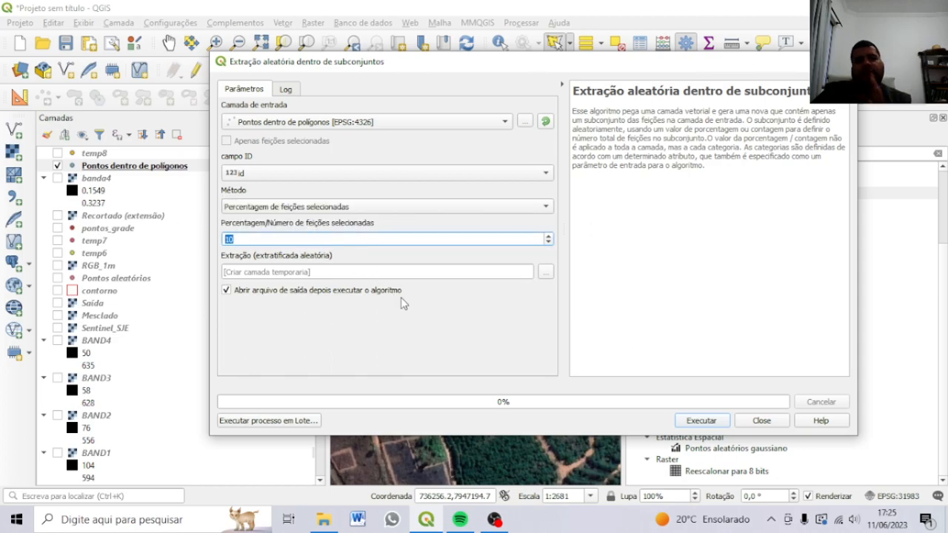
pyautogui.click(715, 422)
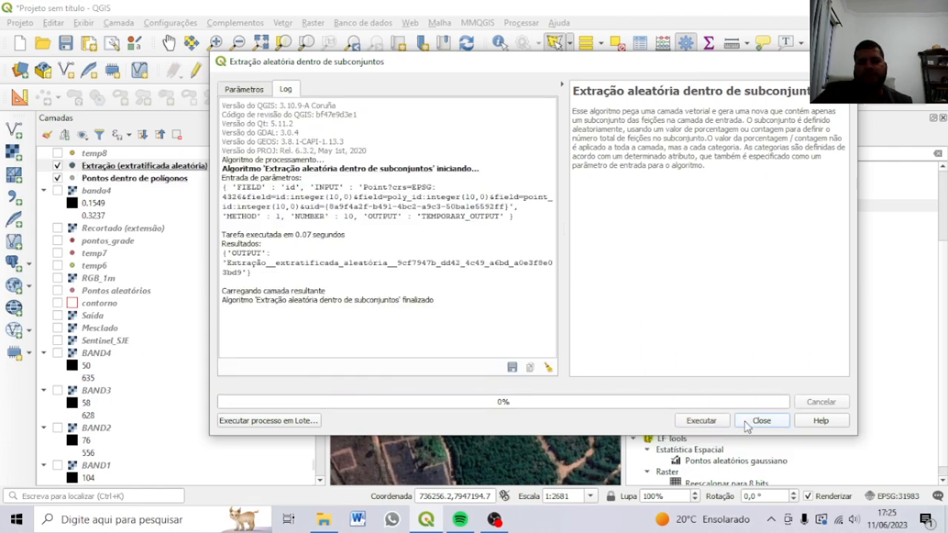
pyautogui.click(760, 422)
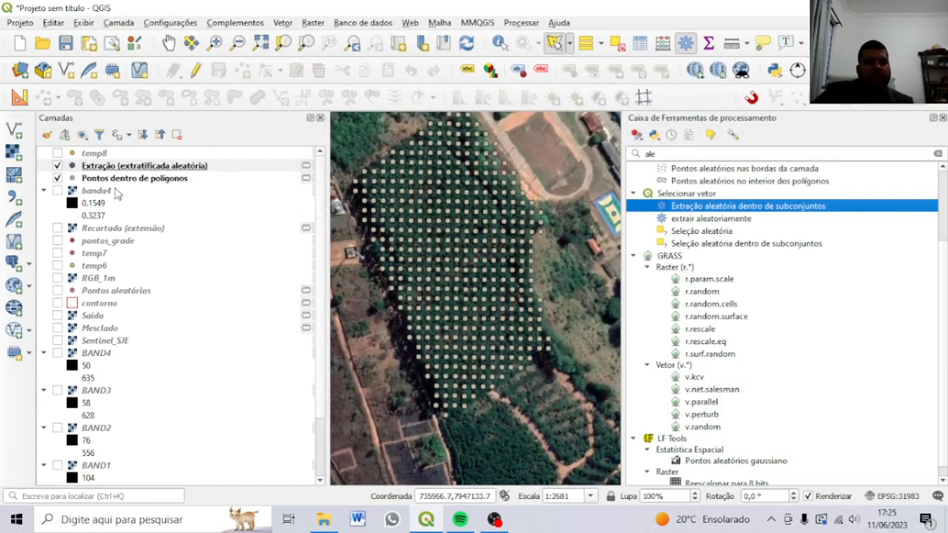
# Hide Pontos dentro de polígonos and remove the Extração (extratificada aleatória) layer
pyautogui.click(57, 178)
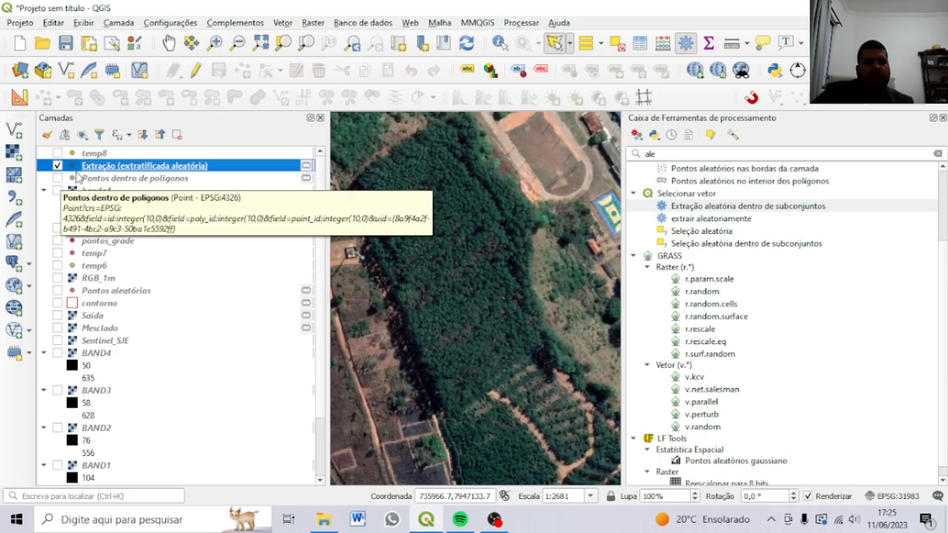
pyautogui.click(176, 135)
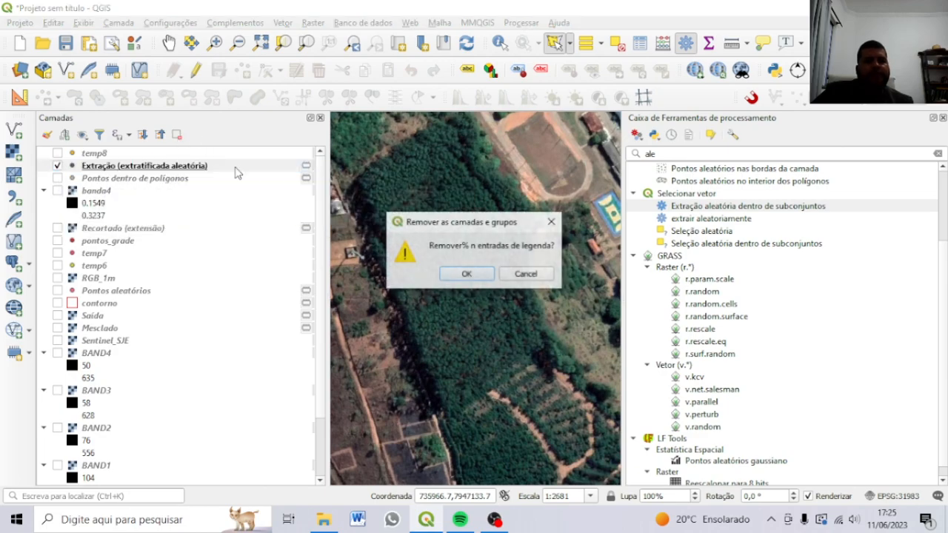
pyautogui.click(465, 273)
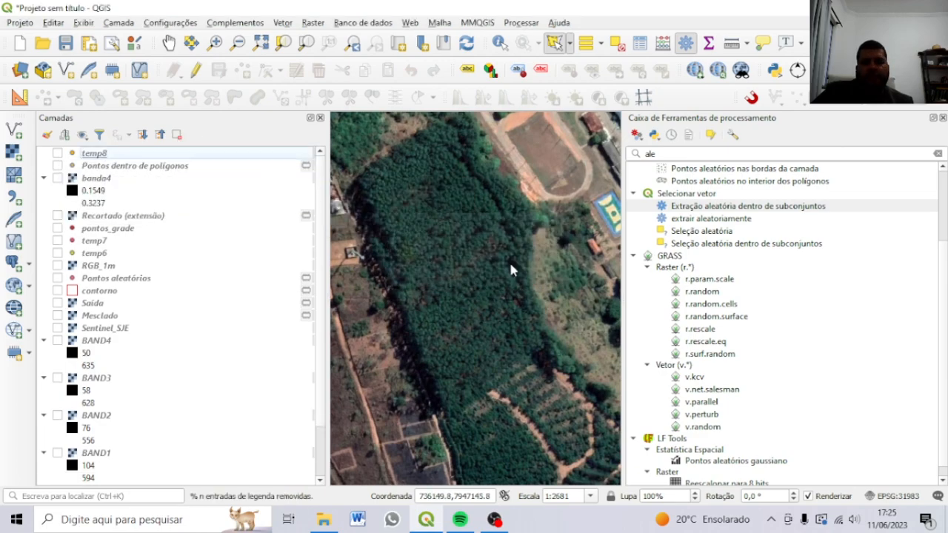
# Run Extrair aleatoriamente on Pontos dentro de polígonos with the percentage method at 20
pyautogui.doubleClick(711, 219)
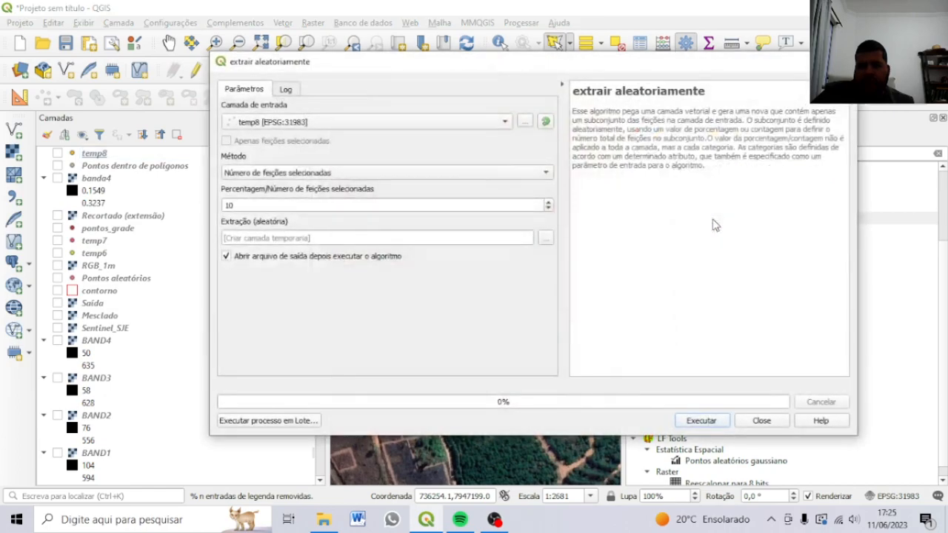
pyautogui.click(333, 121)
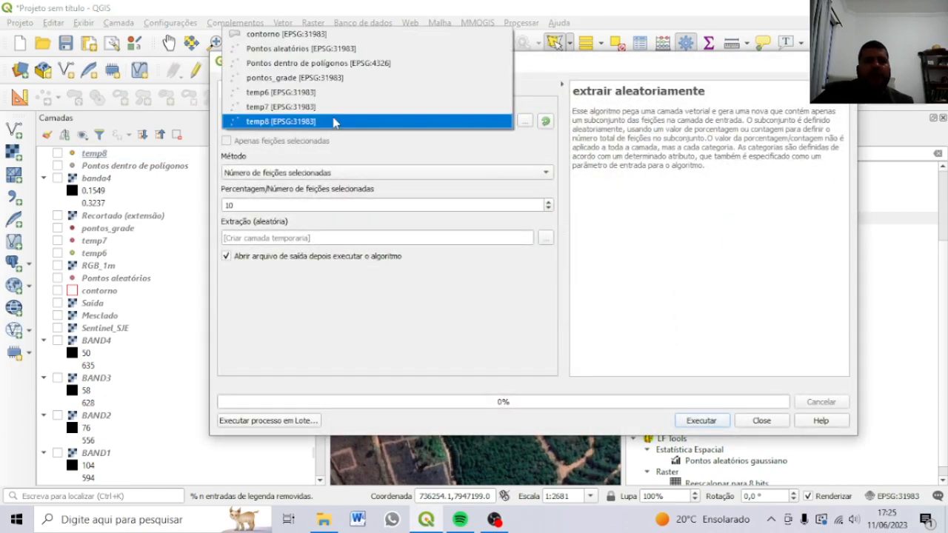
pyautogui.click(317, 64)
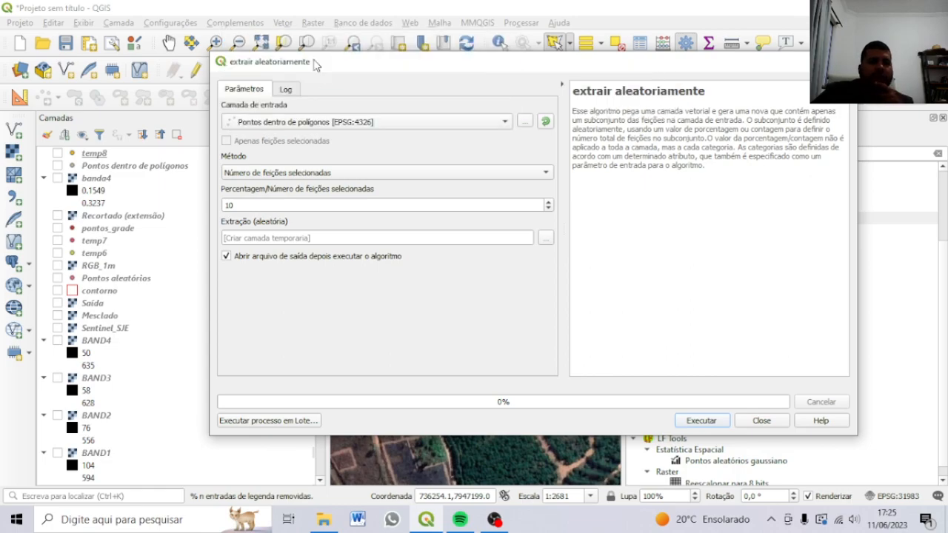
pyautogui.click(256, 180)
pyautogui.click(252, 188)
pyautogui.doubleClick(237, 204)
pyautogui.write('20')
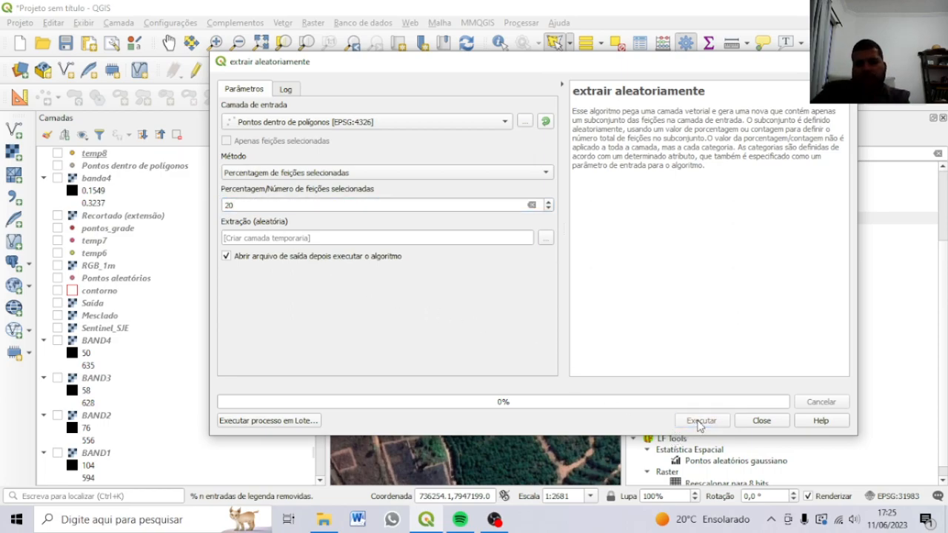
pyautogui.click(700, 421)
pyautogui.click(760, 421)
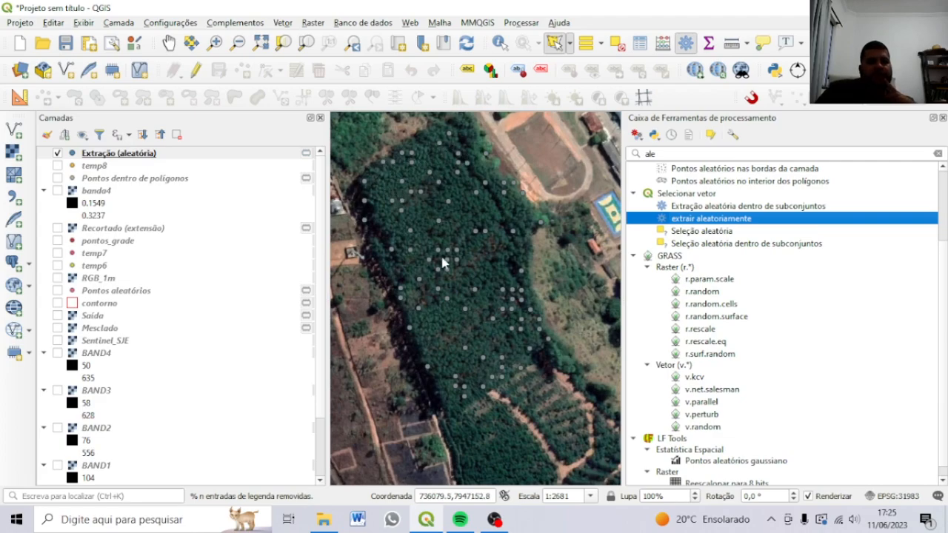
# Turn on the banda4 raster and zoom in and out over the sample points
pyautogui.click(57, 191)
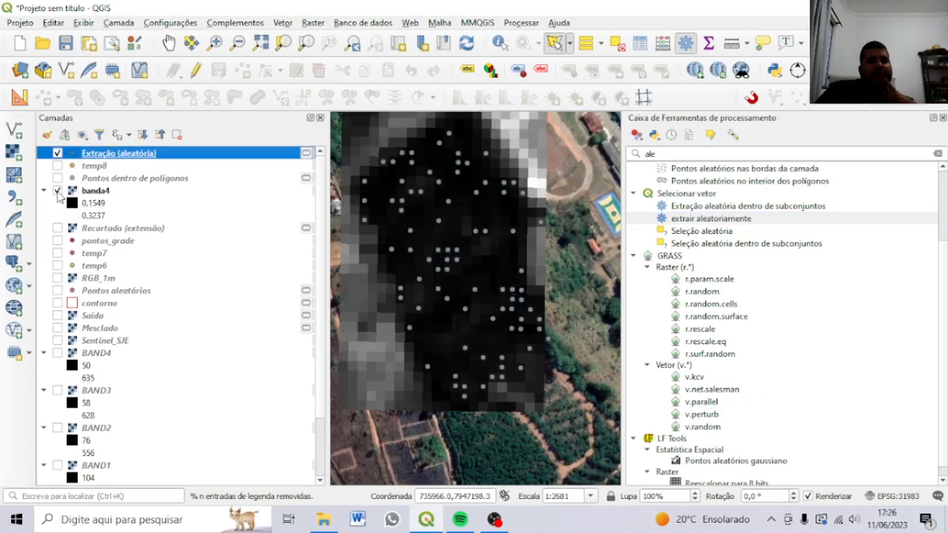
pyautogui.scroll(3, 457, 263)
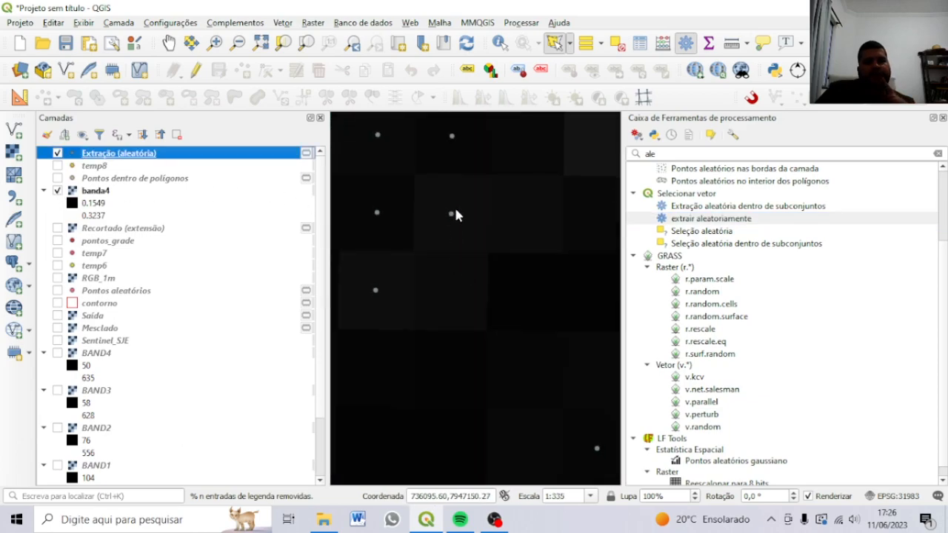
pyautogui.scroll(-2, 431, 228)
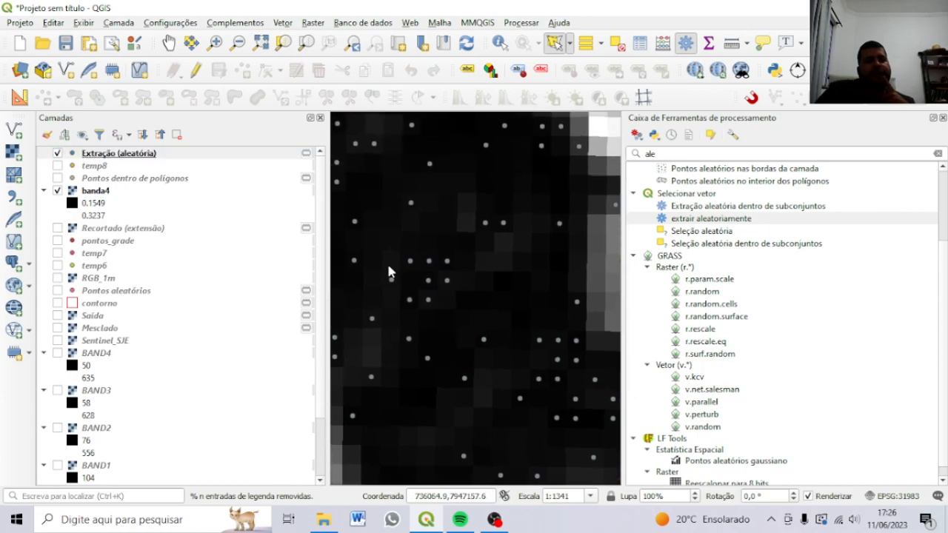
pyautogui.scroll(1, 389, 289)
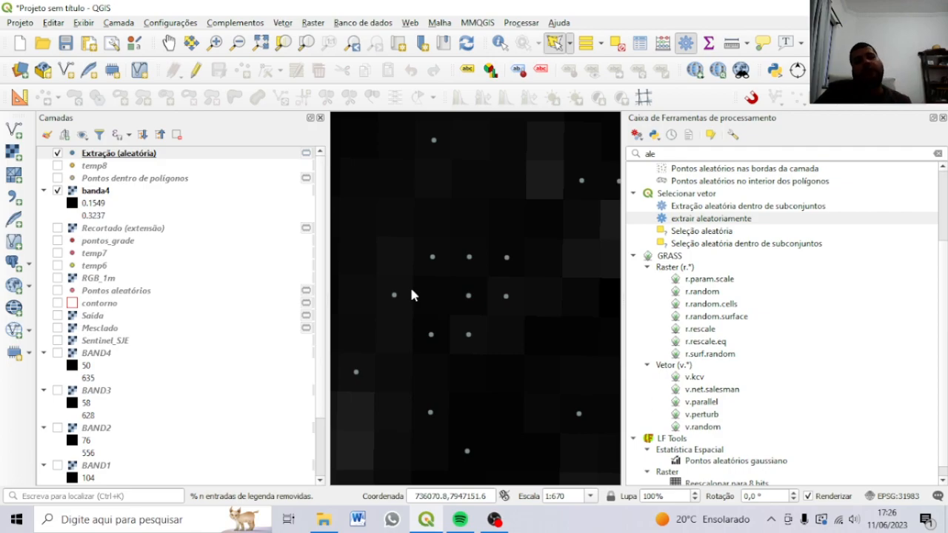
pyautogui.scroll(-2, 412, 295)
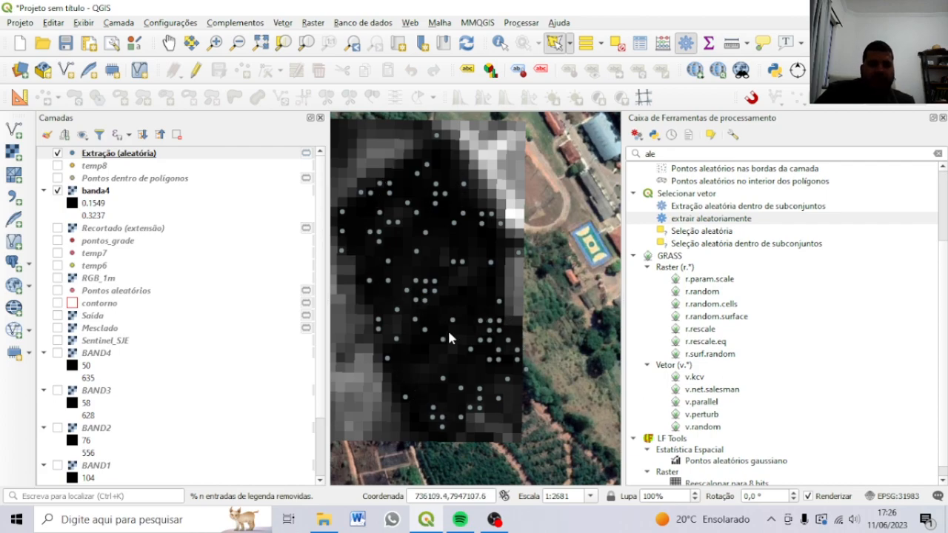
pyautogui.scroll(1, 449, 338)
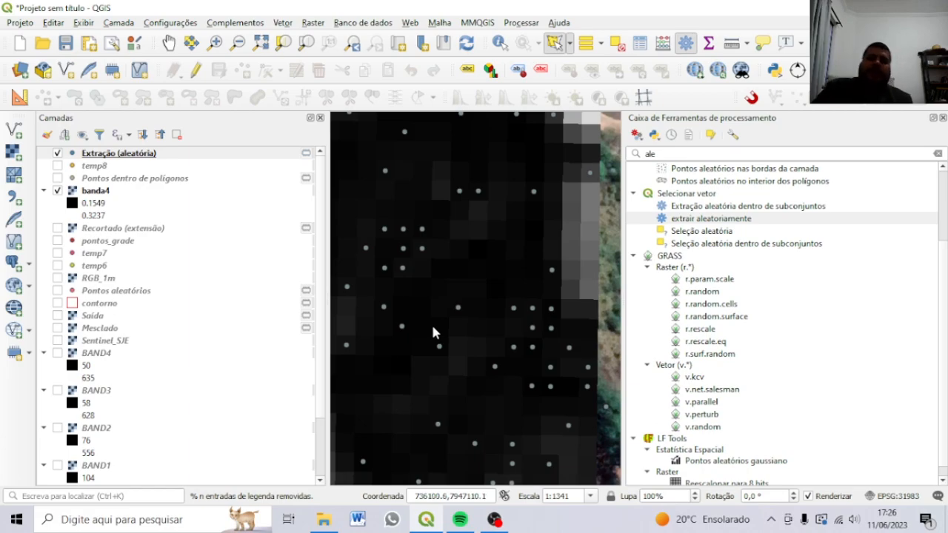
pyautogui.scroll(-1, 440, 327)
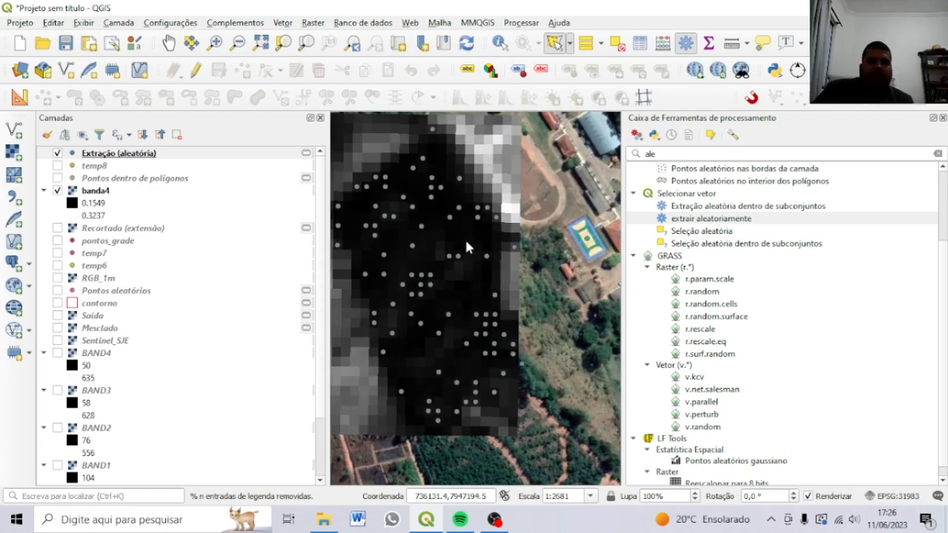
# Recentre the sampled stand, then hide the Extração (aleatória) points and banda4
pyautogui.moveTo(469, 232); pyautogui.dragTo(522, 283)
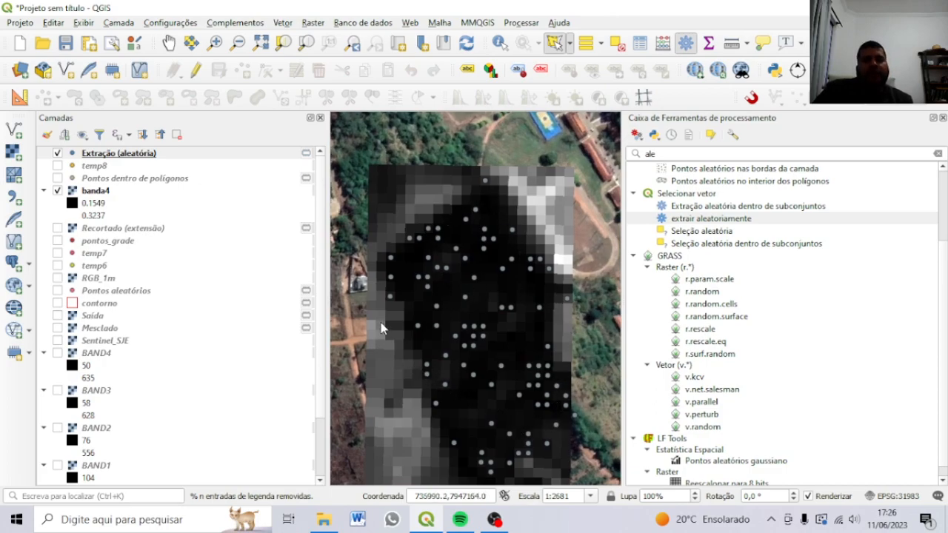
pyautogui.click(58, 154)
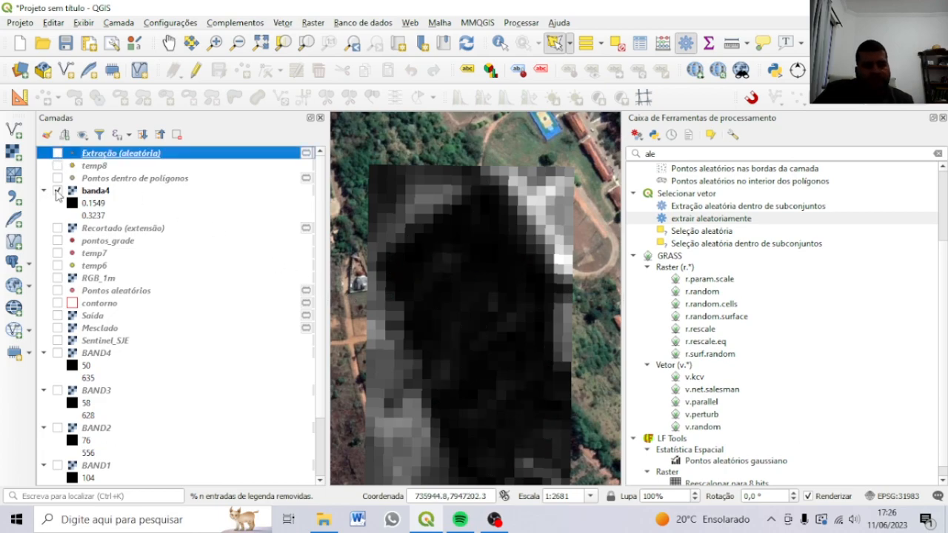
pyautogui.click(57, 191)
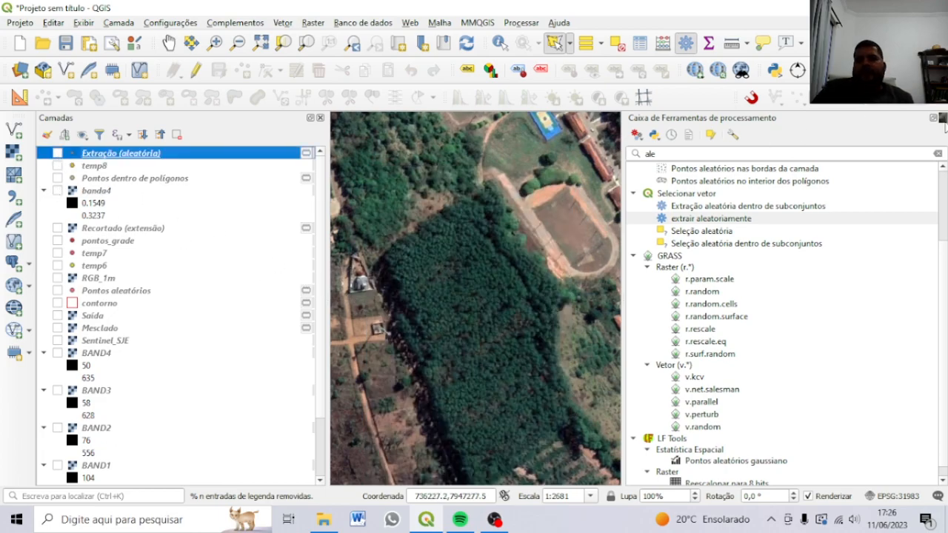
# Close the Processing Toolbox panel and reframe the map on the forest stand
pyautogui.click(943, 119)
pyautogui.moveTo(685, 279); pyautogui.dragTo(557, 255)
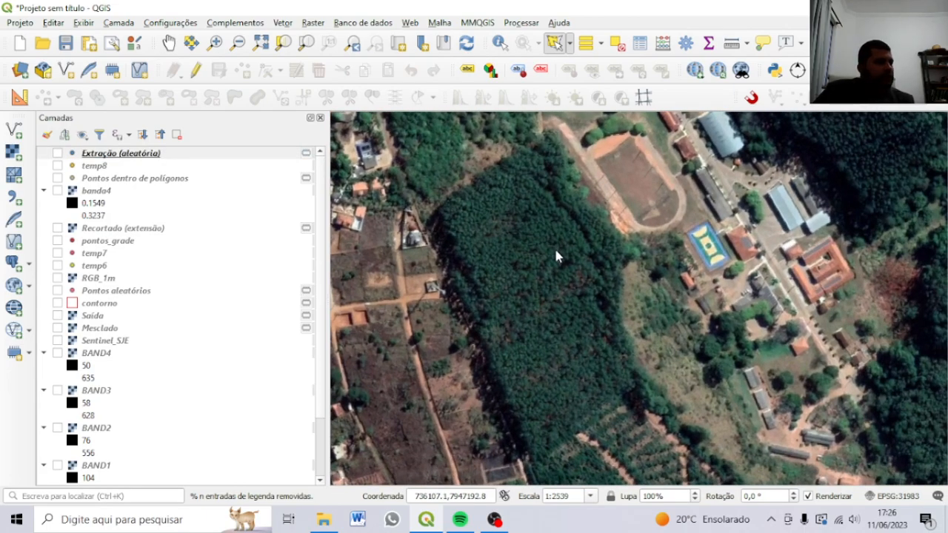
pyautogui.scroll(-1, 556, 255)
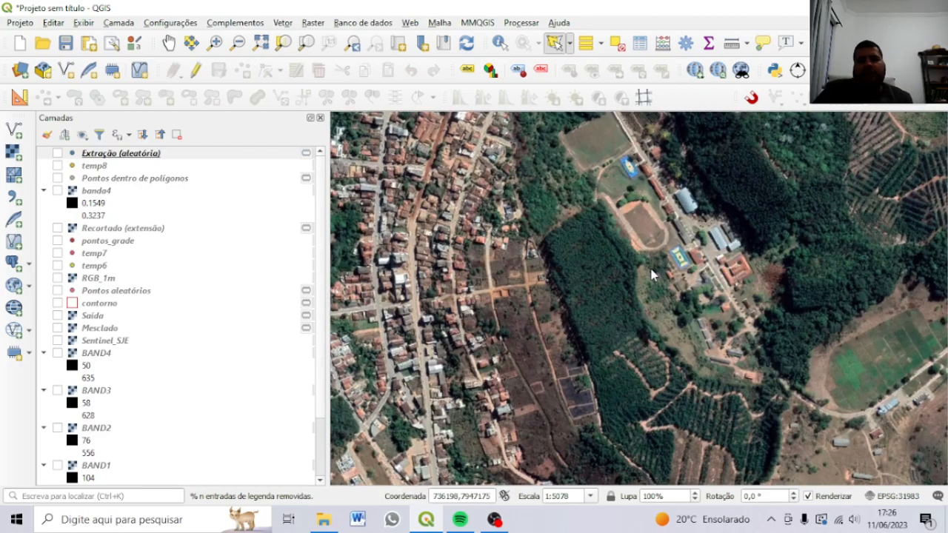
pyautogui.moveTo(618, 262); pyautogui.dragTo(609, 291)
pyautogui.scroll(1, 637, 302)
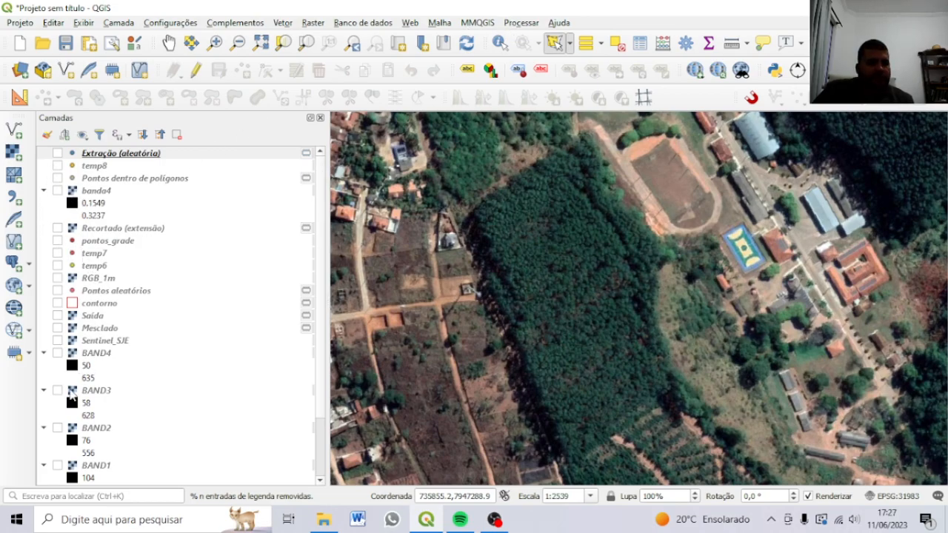
pyautogui.moveTo(322, 205); pyautogui.dragTo(326, 184)
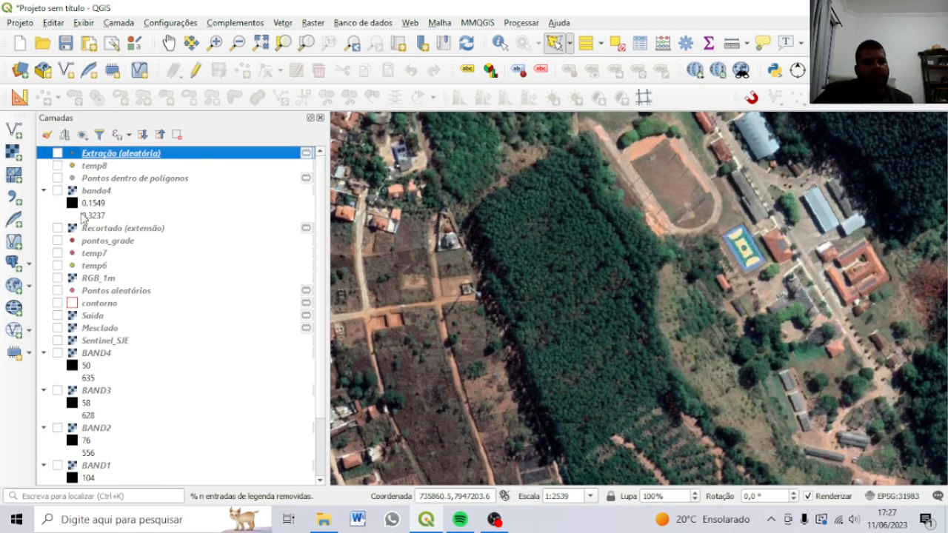
pyautogui.scroll(-2, 63, 342)
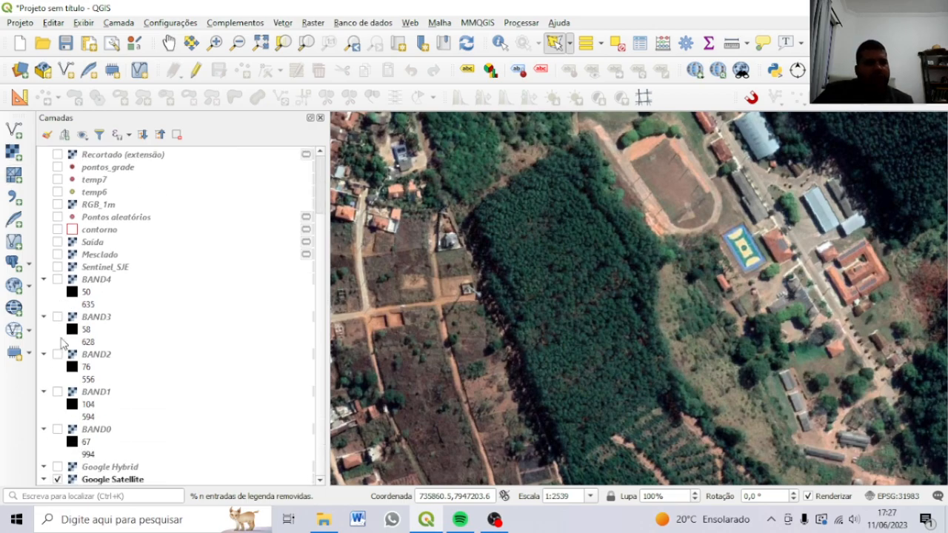
pyautogui.scroll(1, 80, 446)
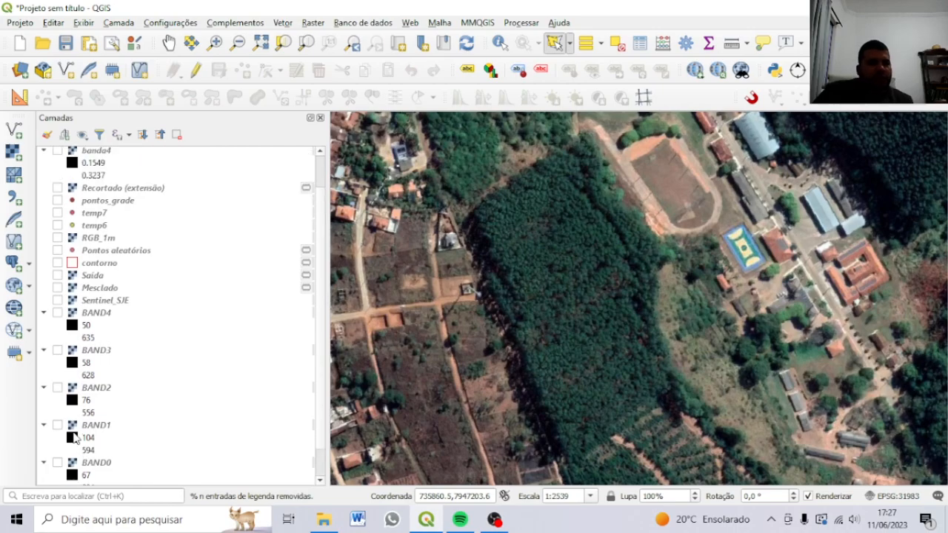
# Show and select the Saída raster layer
pyautogui.click(57, 275)
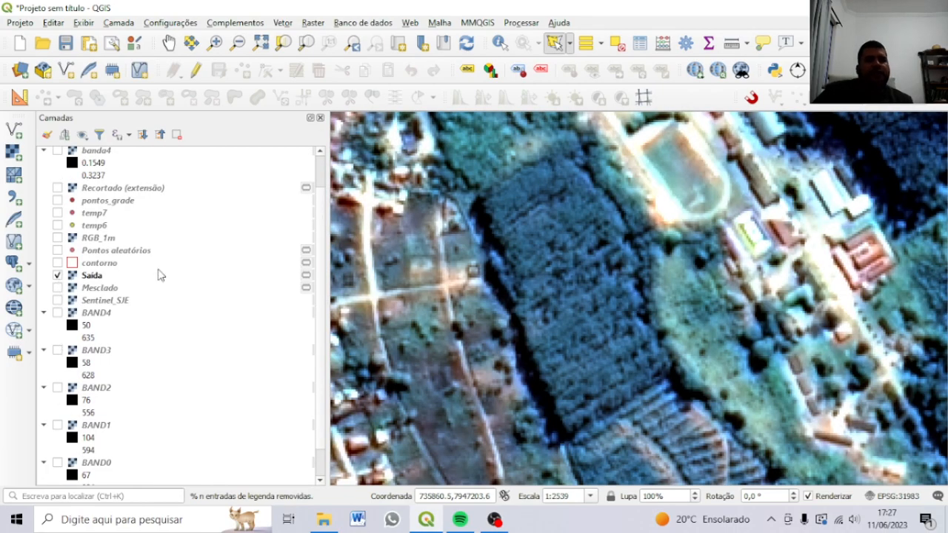
pyautogui.scroll(-1, 585, 278)
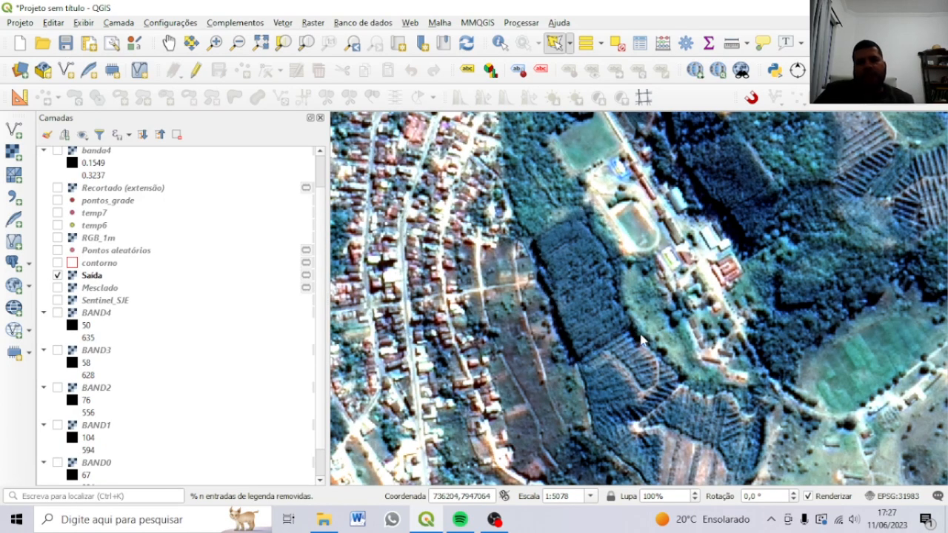
pyautogui.click(111, 278)
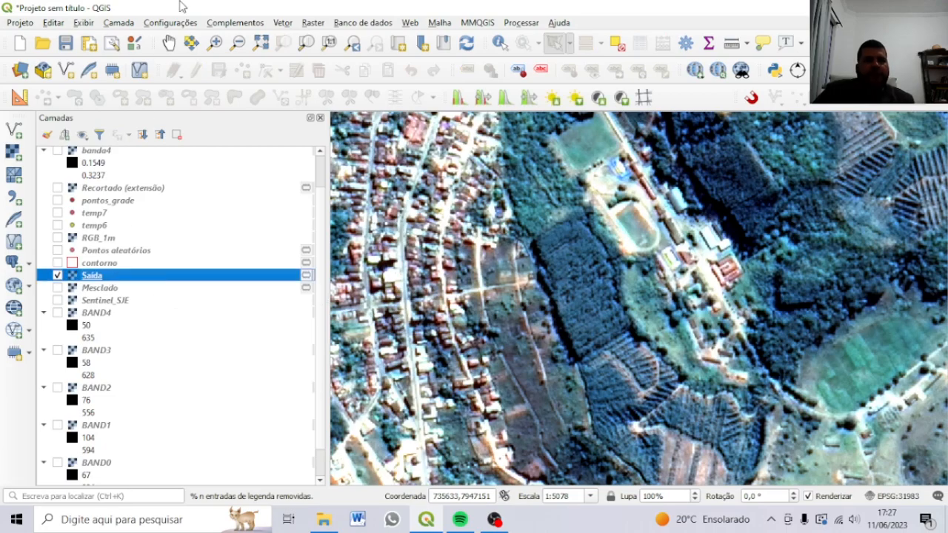
# Clip Saída with Recortar raster pela camada de máscara, using no-data value 0
pyautogui.click(311, 23)
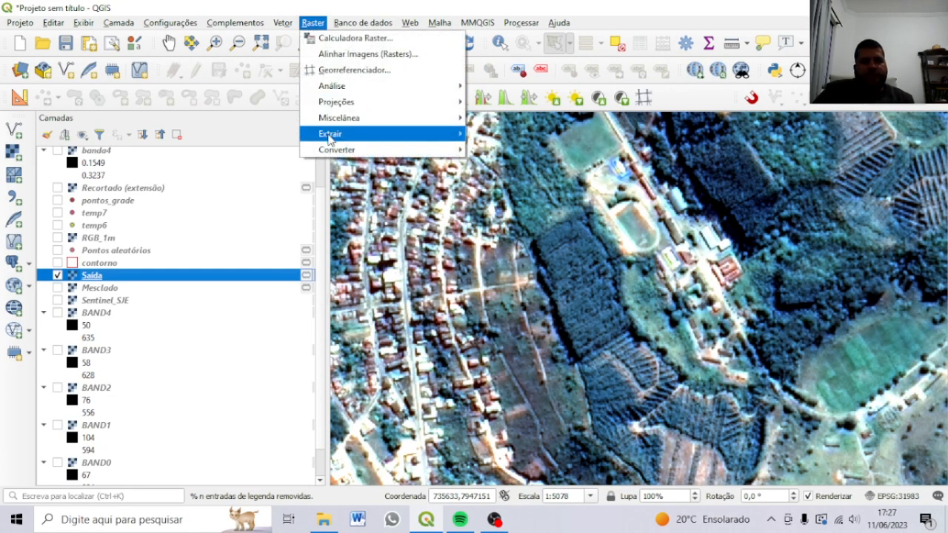
pyautogui.moveTo(331, 136)
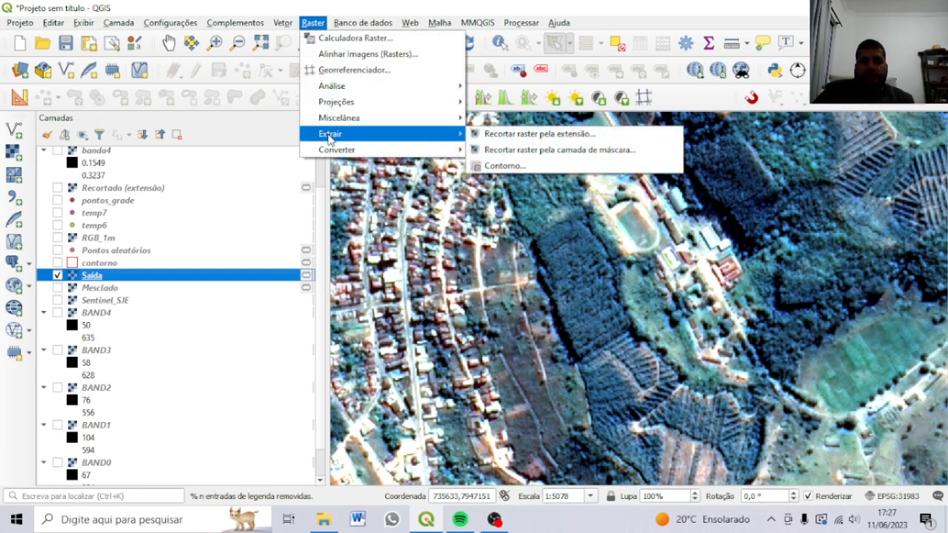
pyautogui.click(561, 151)
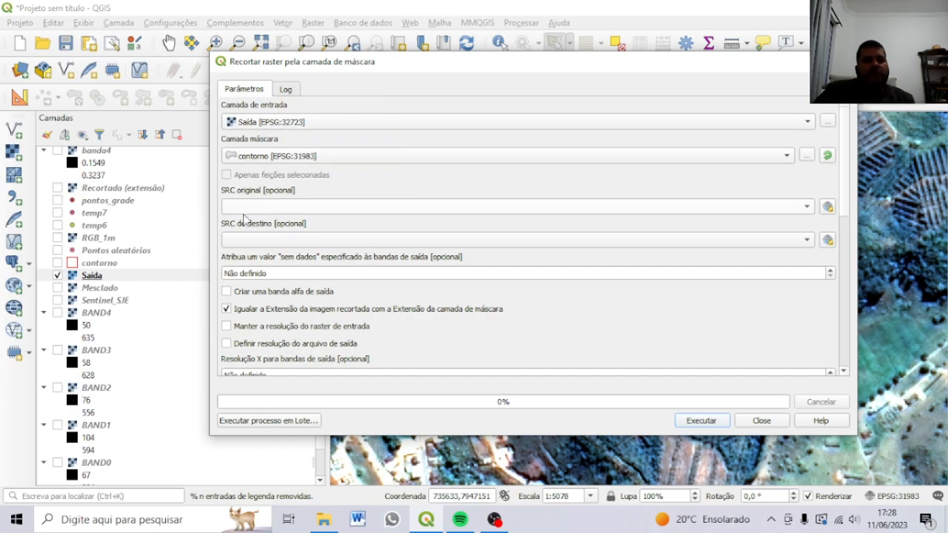
pyautogui.click(339, 272)
pyautogui.write('0')
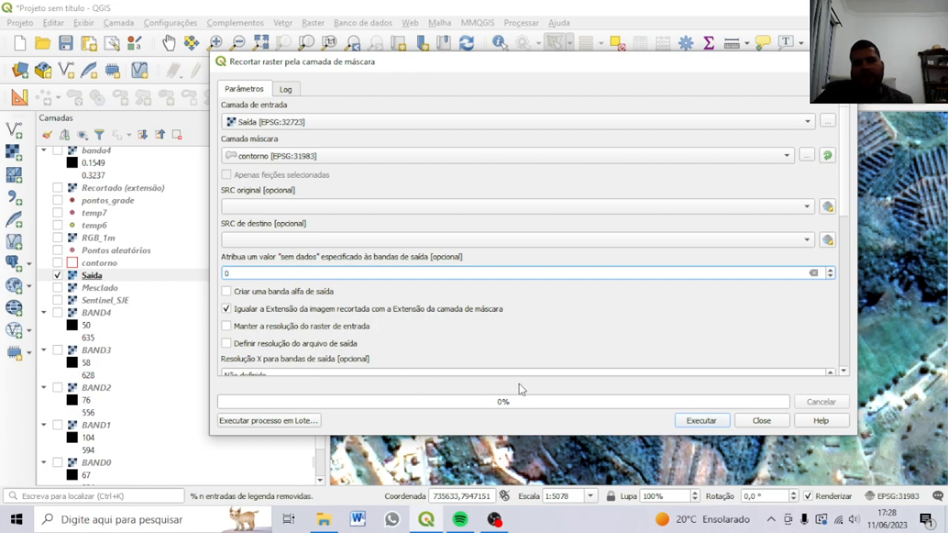
pyautogui.click(697, 421)
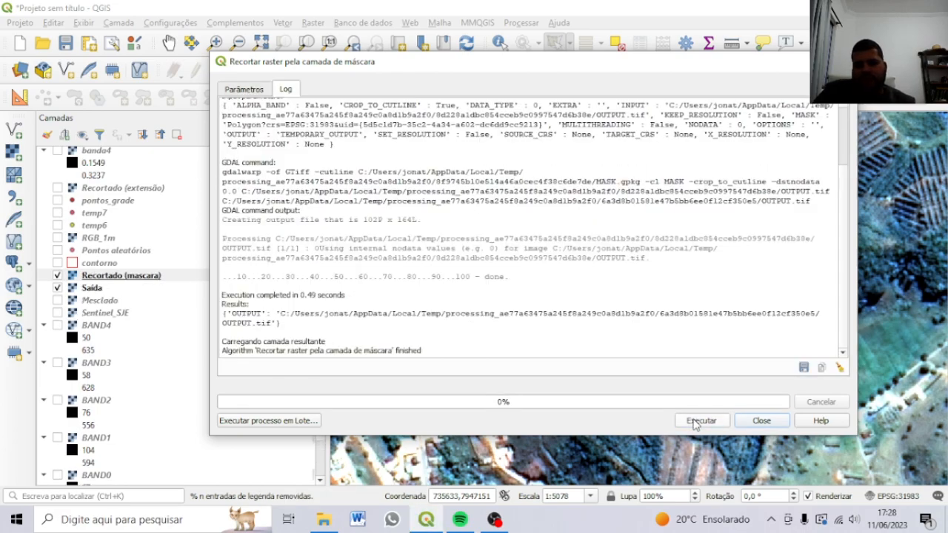
pyautogui.click(761, 421)
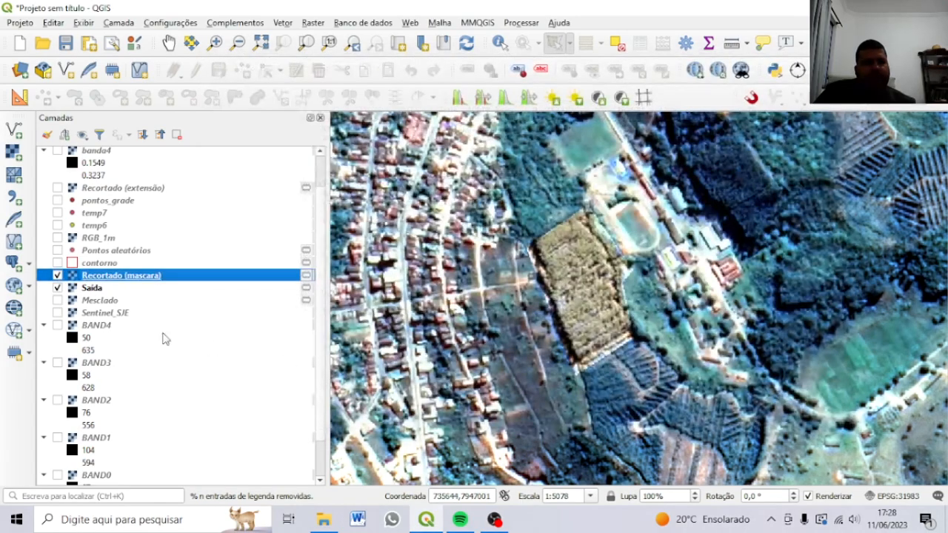
# Hide Saída and zoom in to centre the clipped Recortado (mascara) area
pyautogui.click(58, 289)
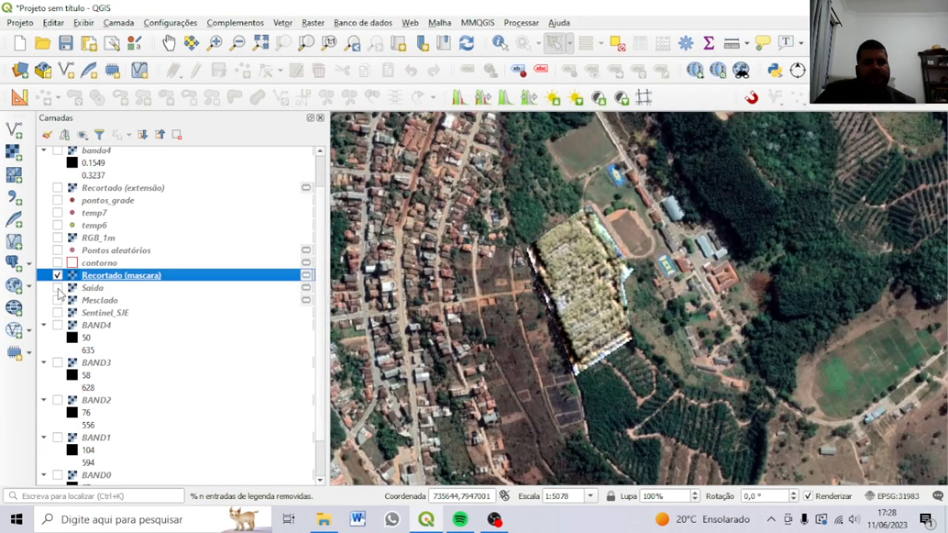
pyautogui.scroll(1, 641, 256)
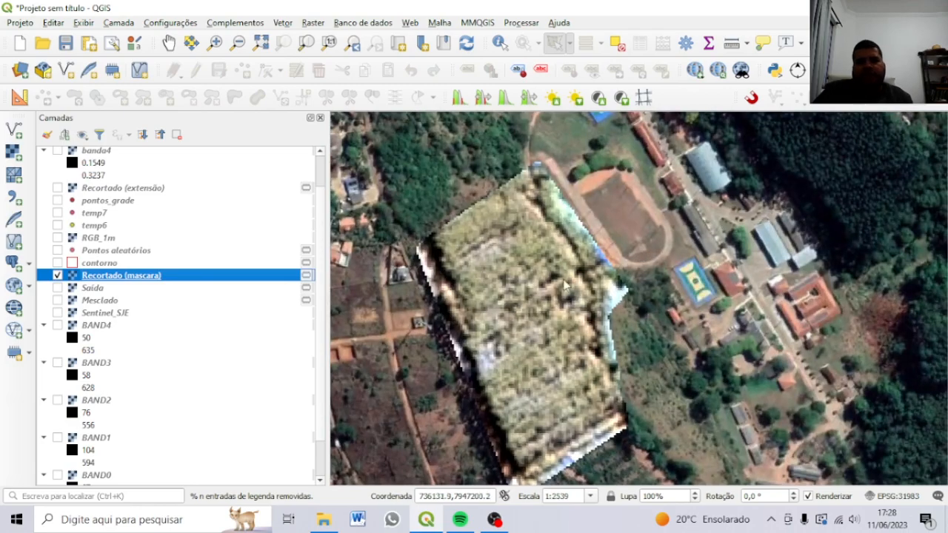
pyautogui.scroll(1, 582, 280)
pyautogui.moveTo(588, 217); pyautogui.dragTo(582, 281)
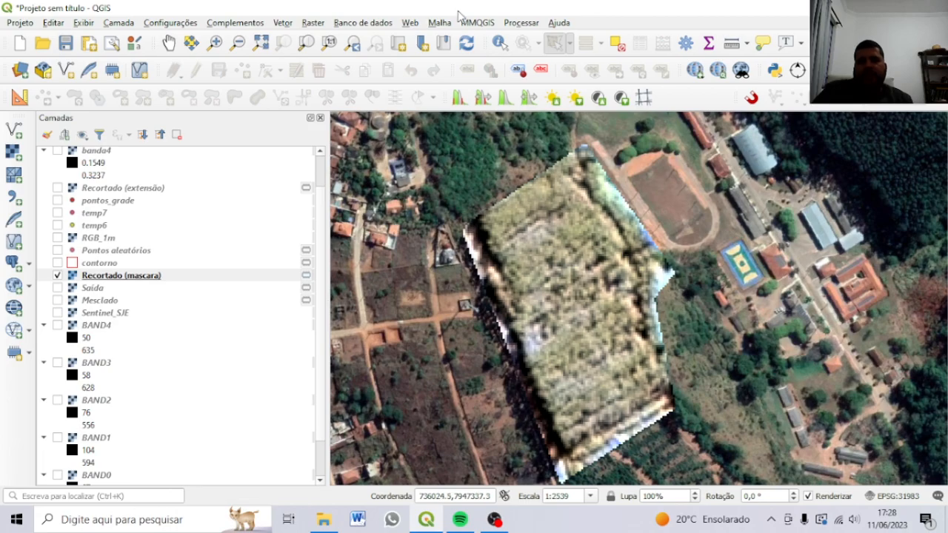
# Search 'clus' in the Processing Toolbox and open SAGA K-means clustering for grids
pyautogui.click(518, 23)
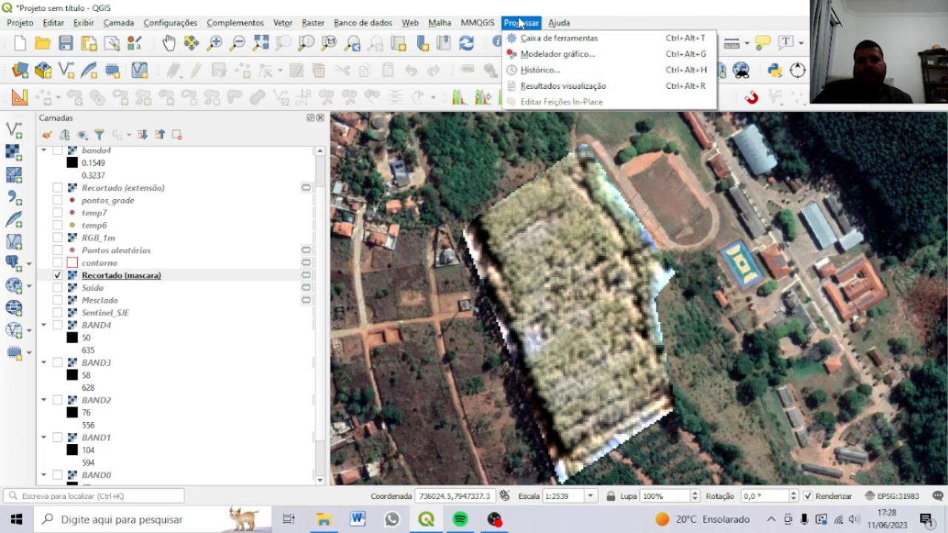
pyautogui.click(532, 38)
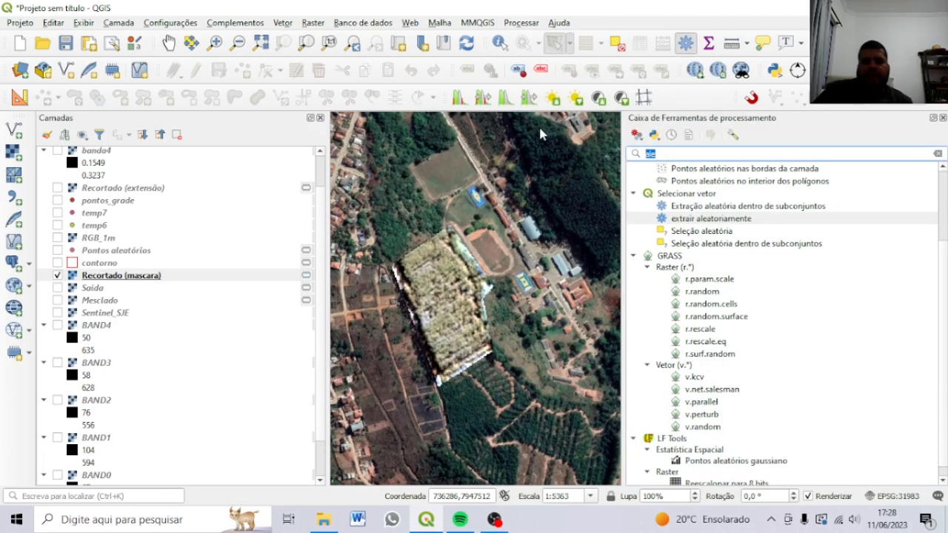
pyautogui.write('clus')
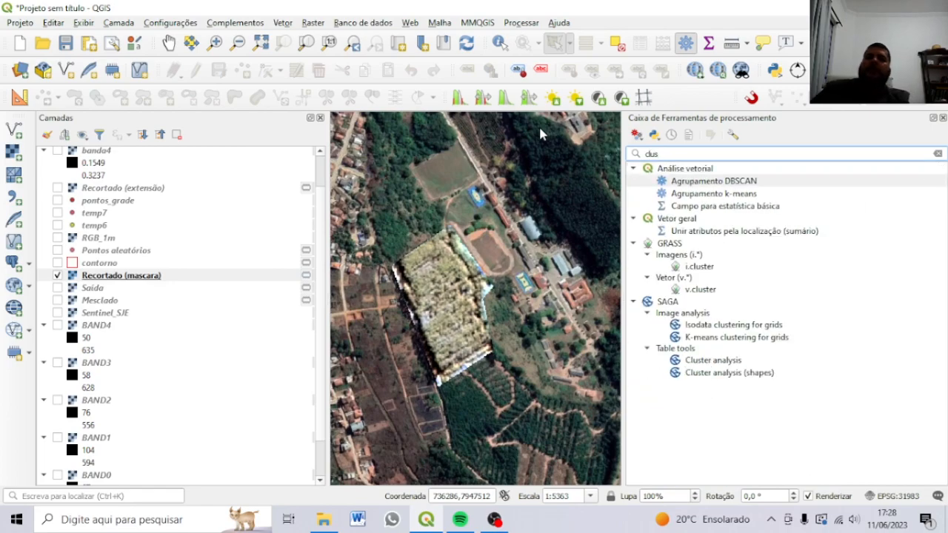
pyautogui.click(720, 194)
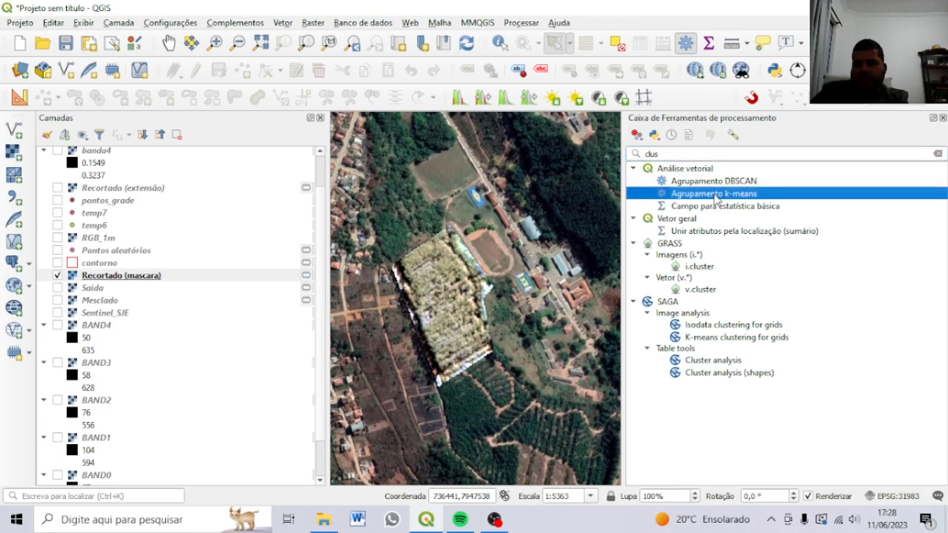
pyautogui.click(740, 338)
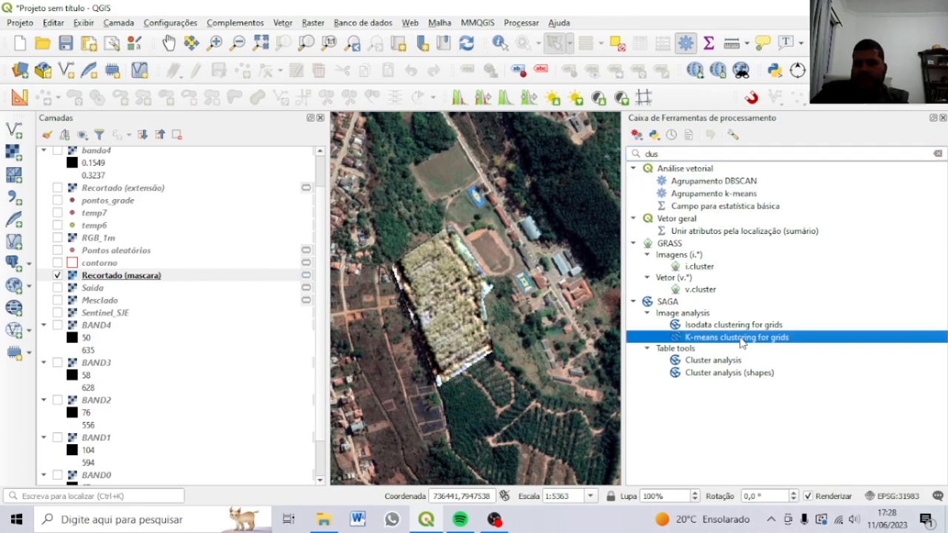
pyautogui.doubleClick(719, 338)
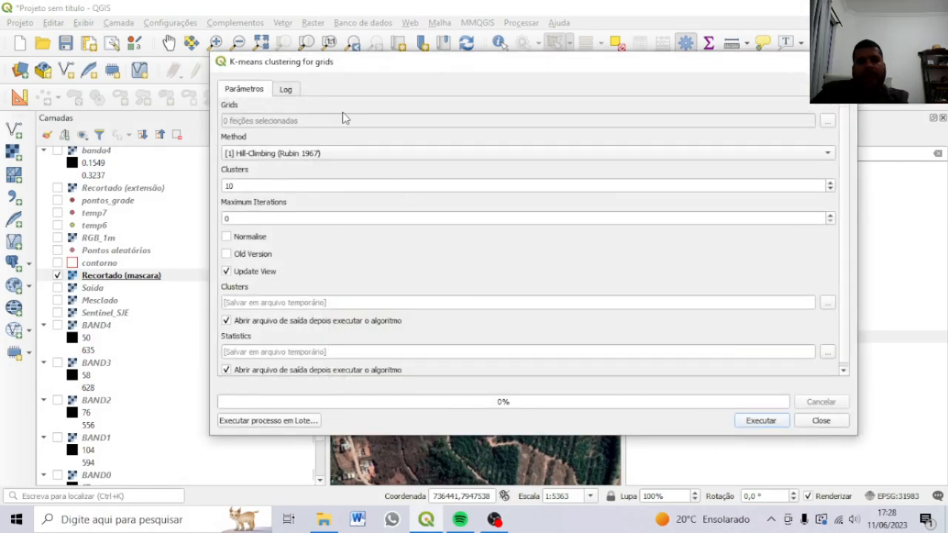
# Run K-means clustering for grids on Recortado (mascara) with 4 clusters
pyautogui.click(828, 120)
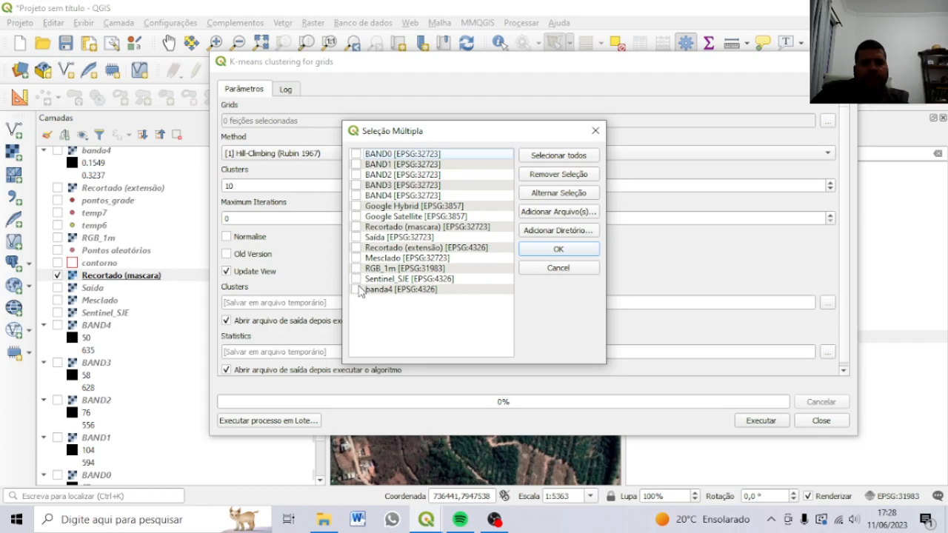
pyautogui.click(359, 226)
pyautogui.click(566, 248)
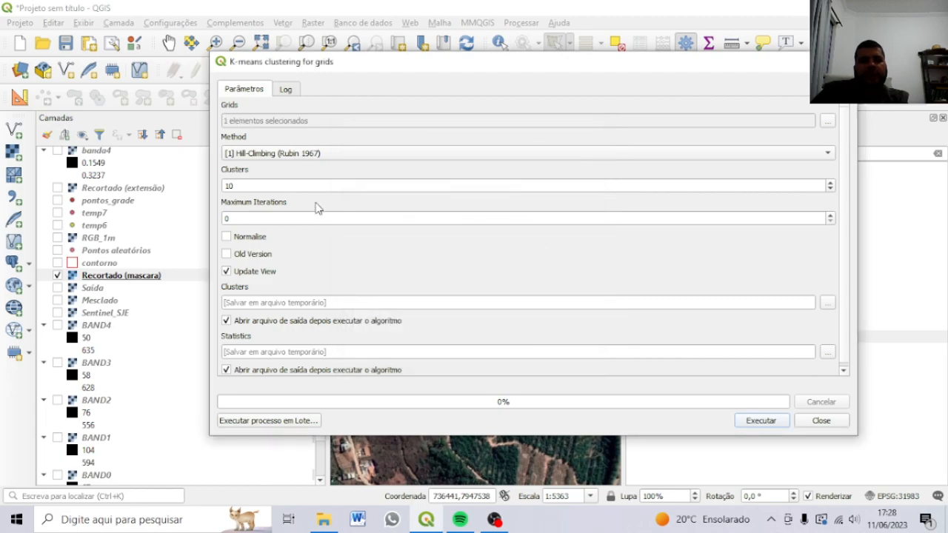
pyautogui.doubleClick(284, 186)
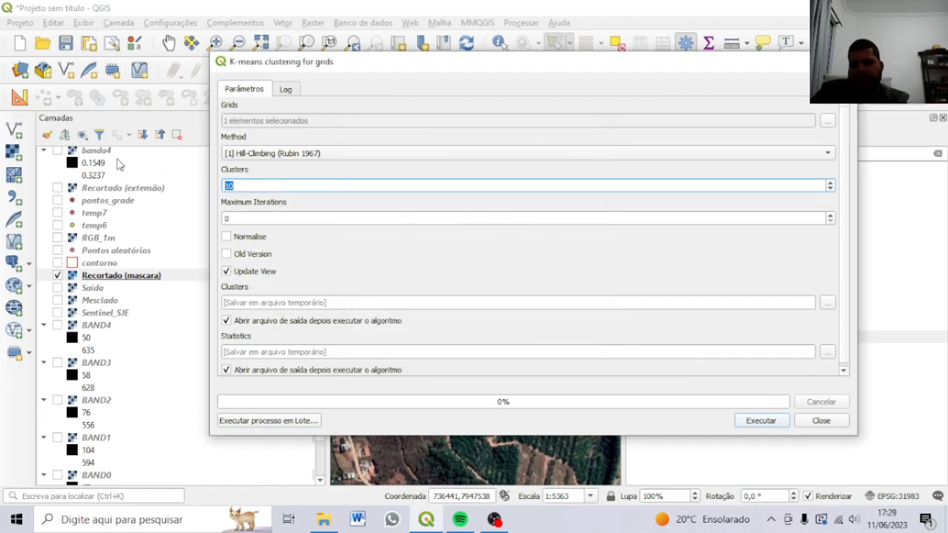
pyautogui.write('4')
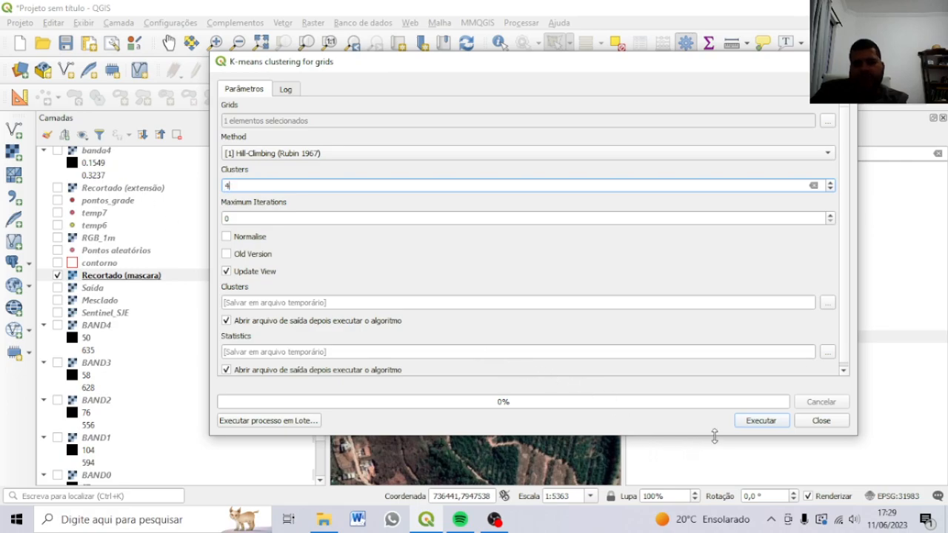
pyautogui.click(762, 423)
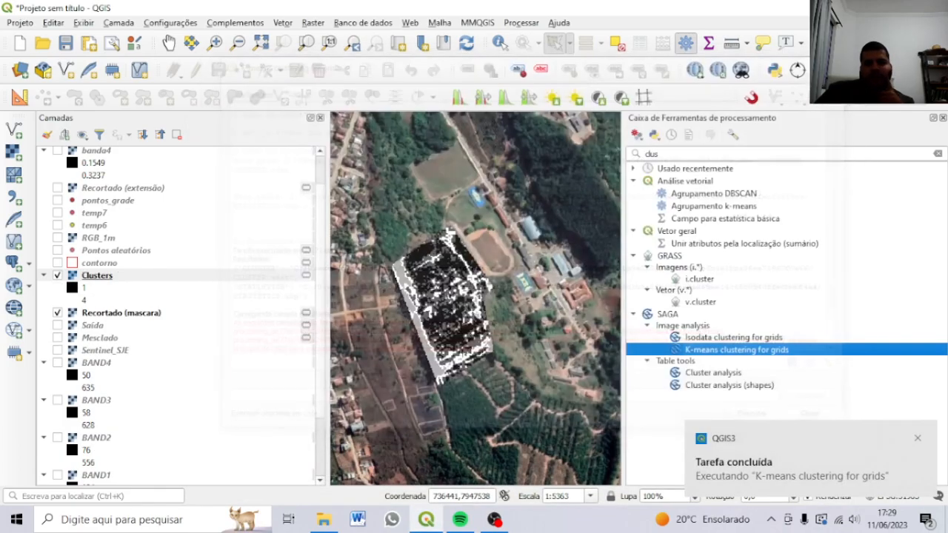
# Hide Recortado (mascara) and open the Clusters layer properties
pyautogui.click(57, 312)
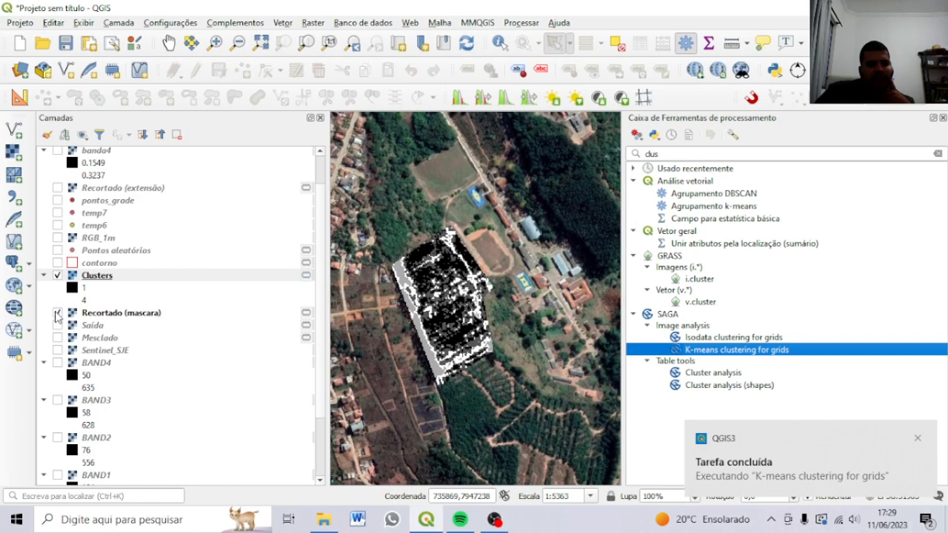
pyautogui.click(74, 280)
pyautogui.doubleClick(83, 279)
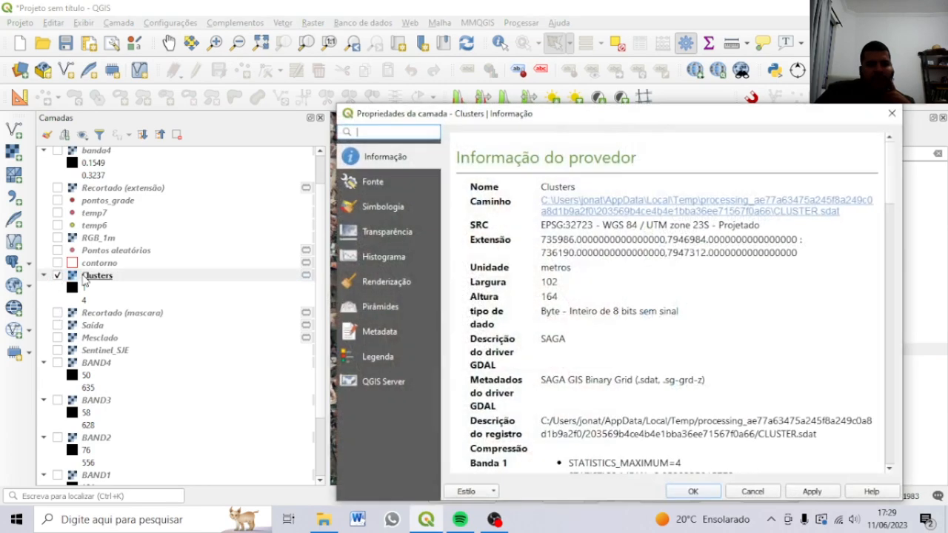
# Style Clusters as Paletted/Unique values, classifying a colour for each cluster 1–4
pyautogui.click(385, 208)
pyautogui.click(606, 162)
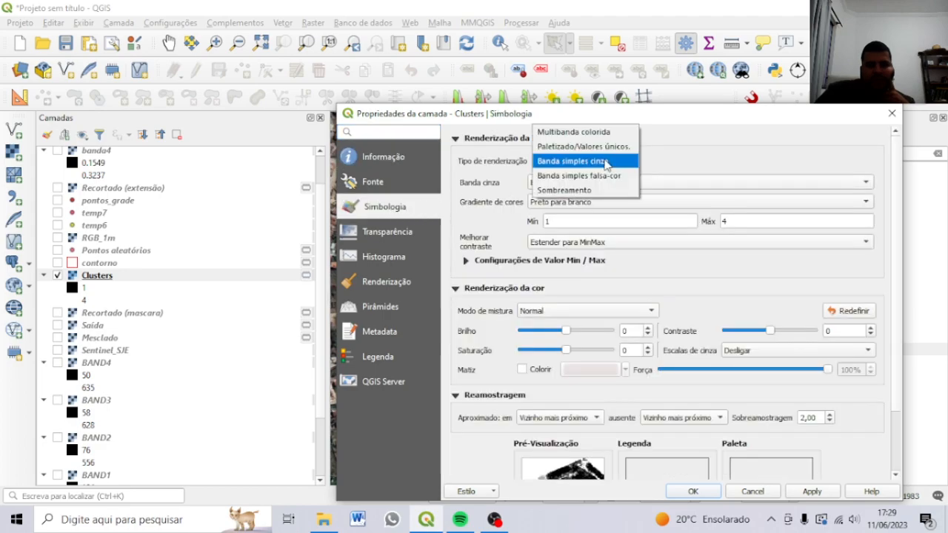
pyautogui.click(606, 146)
pyautogui.click(537, 420)
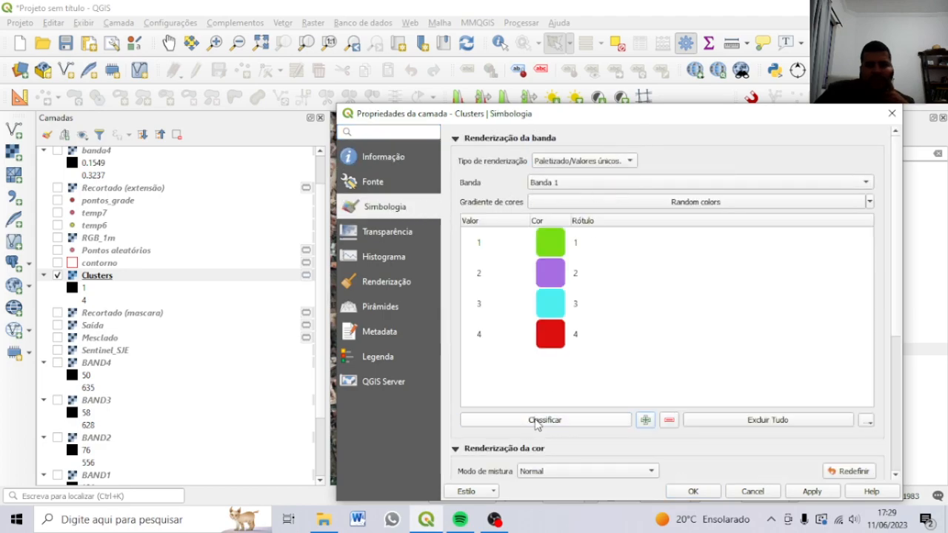
pyautogui.click(812, 499)
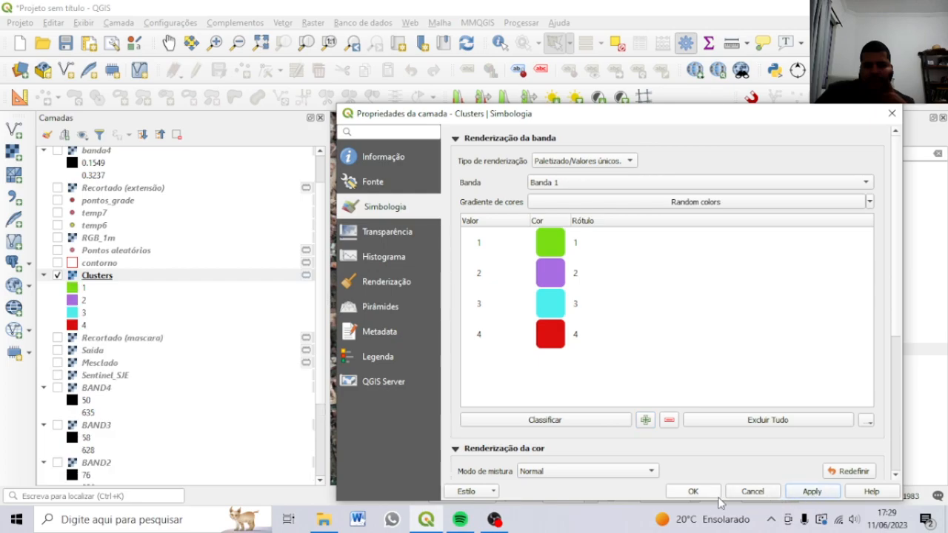
pyautogui.click(693, 492)
pyautogui.scroll(1, 431, 303)
pyautogui.scroll(-1, 431, 303)
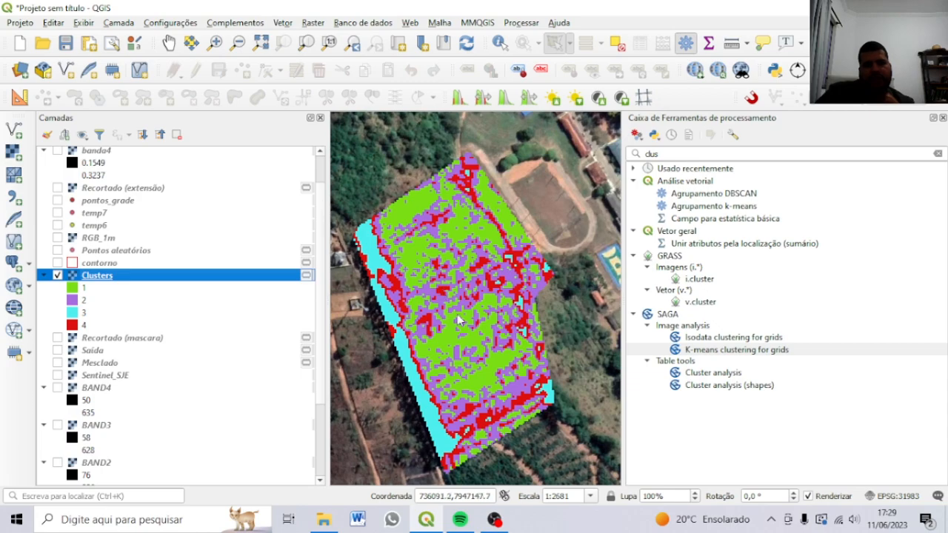
pyautogui.scroll(1, 457, 317)
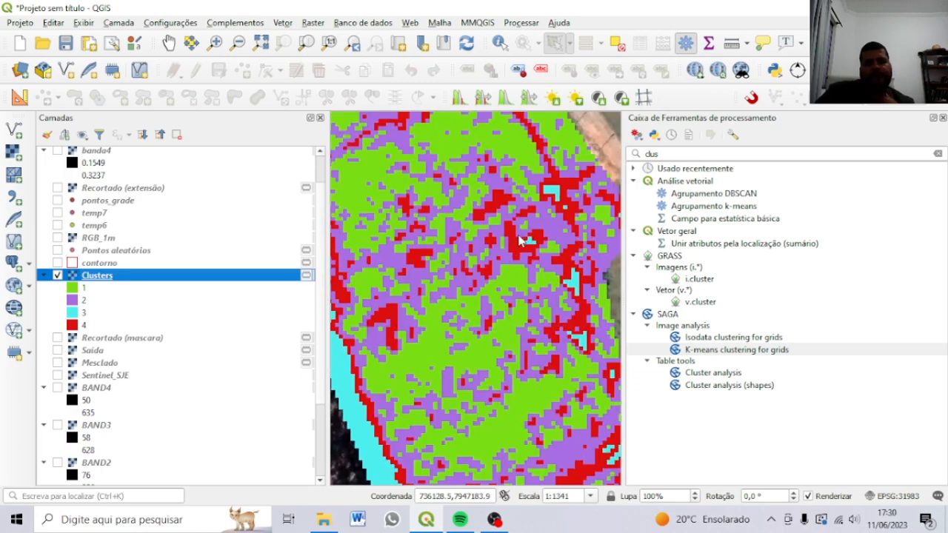
pyautogui.scroll(-1, 432, 318)
pyautogui.scroll(1, 455, 352)
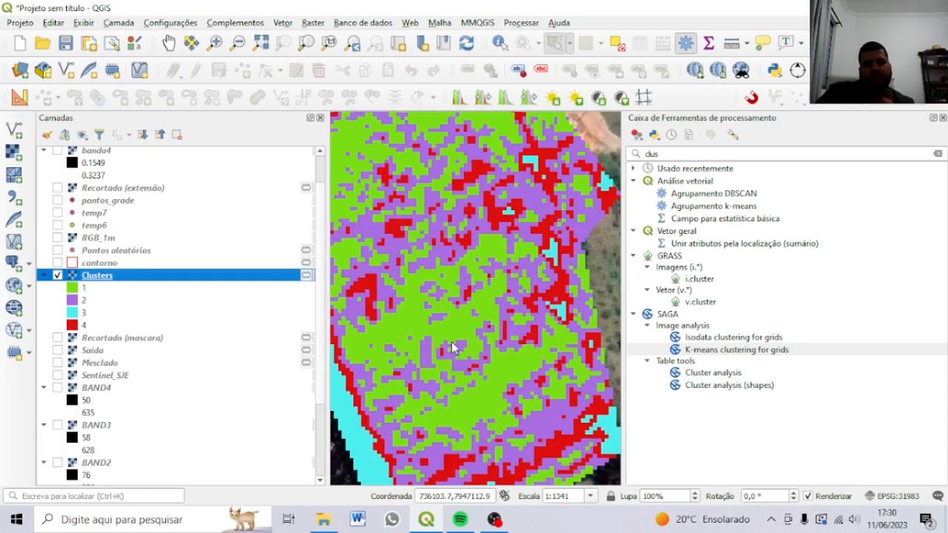
pyautogui.scroll(-1, 472, 321)
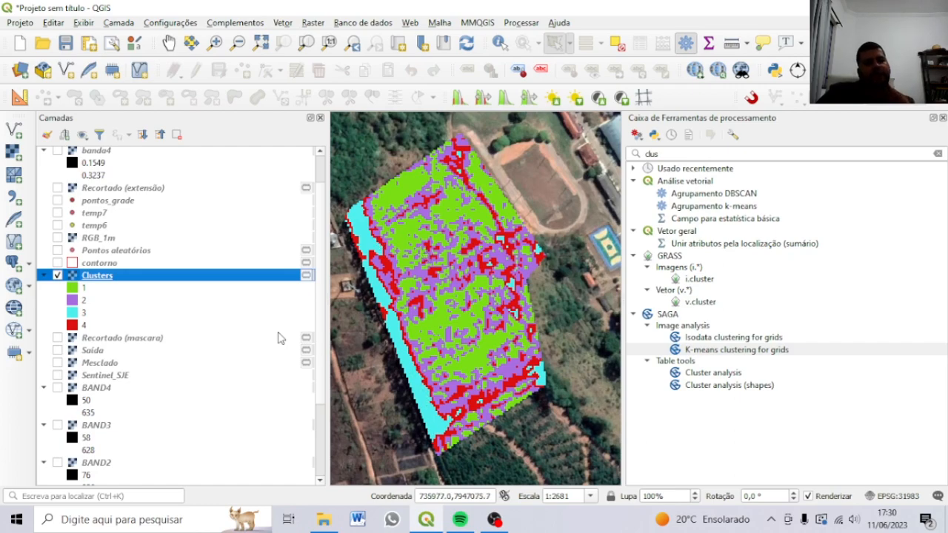
pyautogui.click(58, 276)
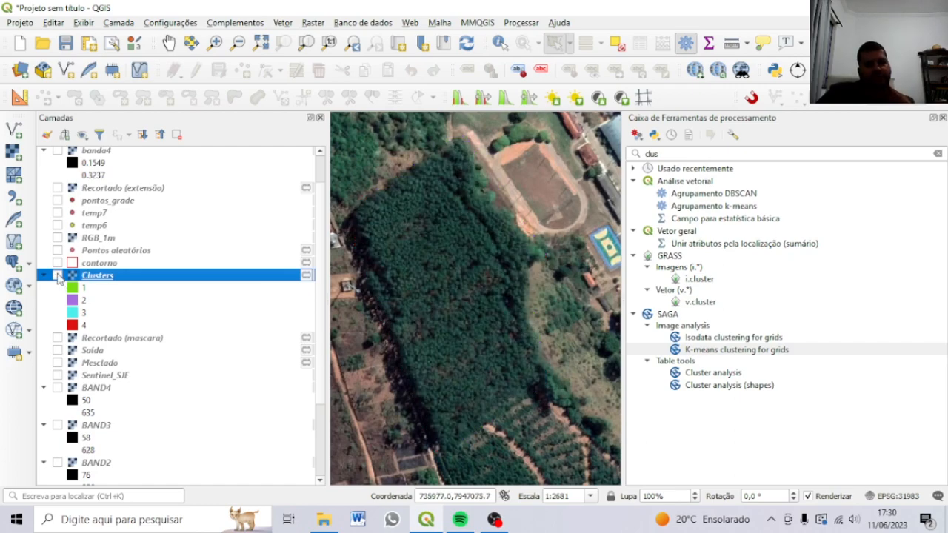
pyautogui.click(57, 275)
pyautogui.click(58, 275)
pyautogui.click(58, 275)
pyautogui.click(58, 275)
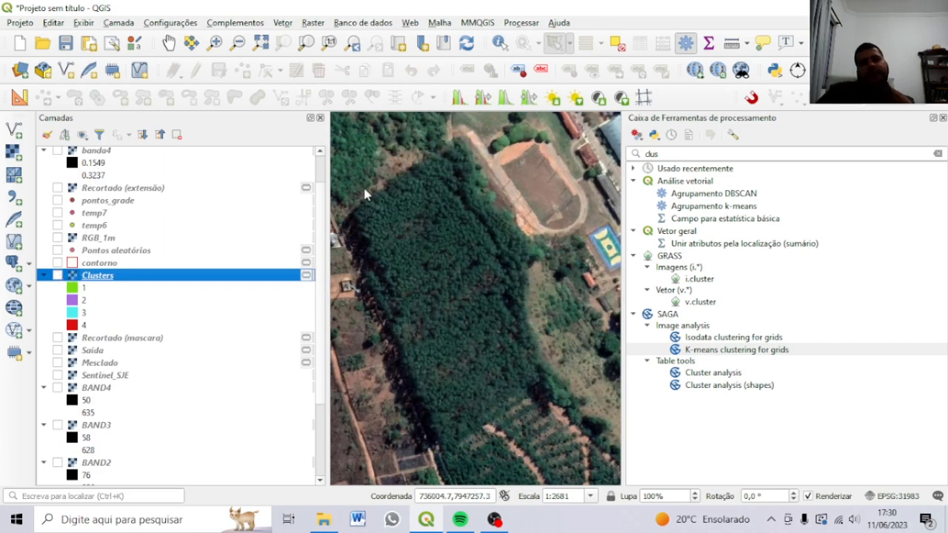
pyautogui.click(57, 276)
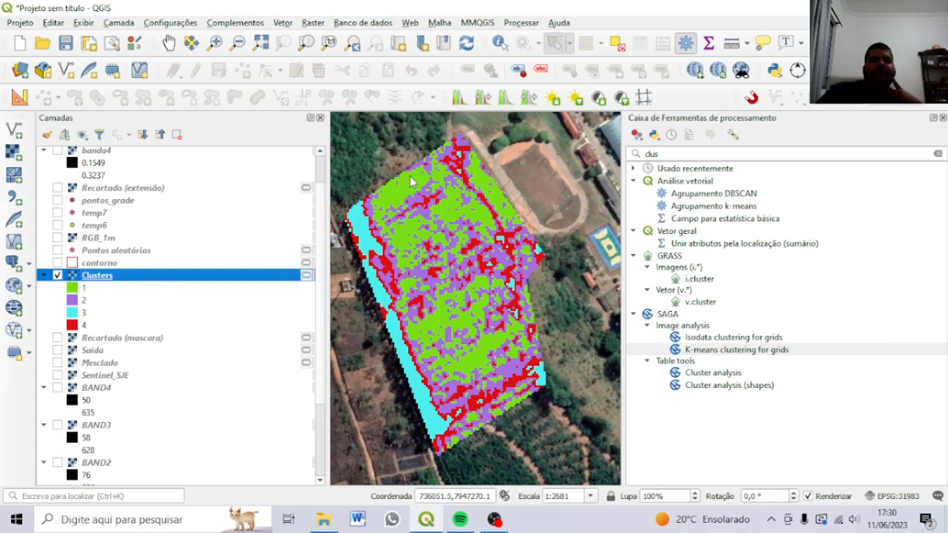
# Identify the cluster values at four pixels, including a red and a purple one
pyautogui.click(498, 41)
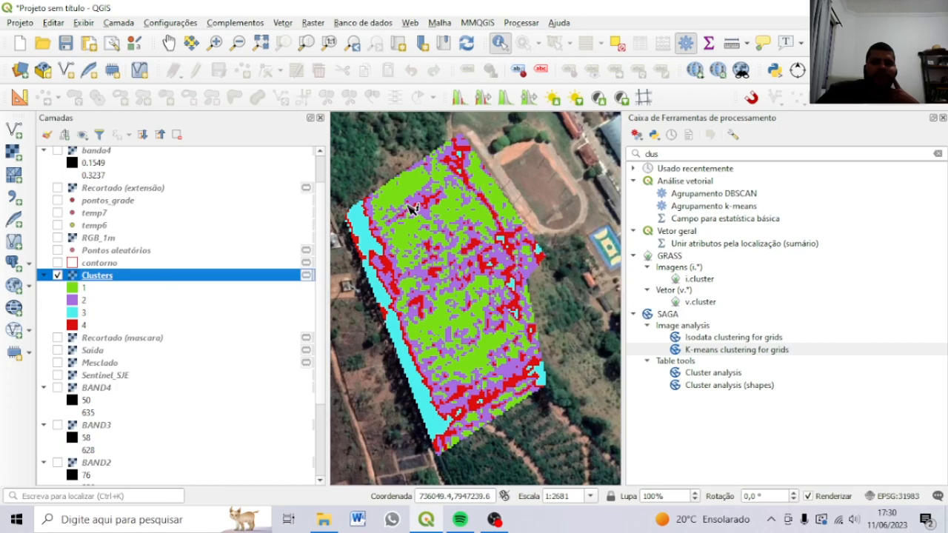
pyautogui.click(409, 197)
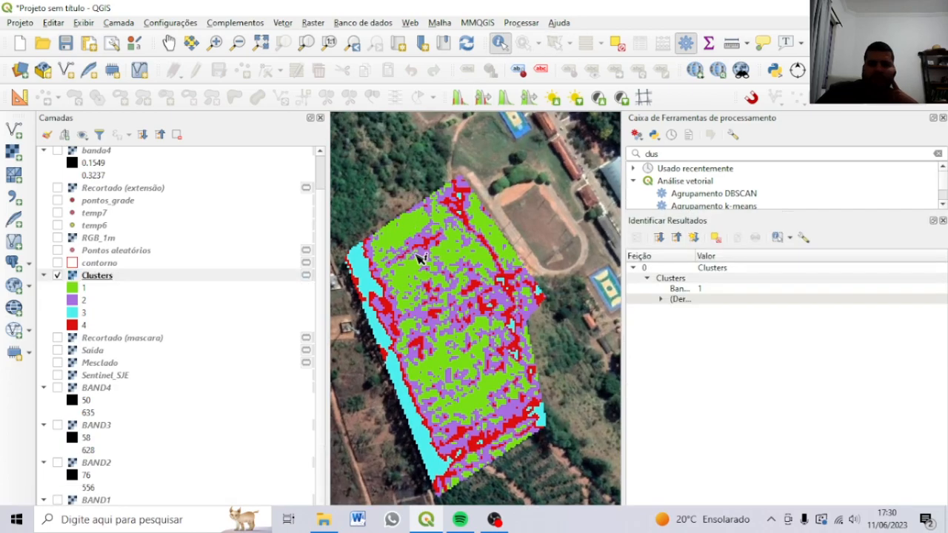
pyautogui.click(430, 288)
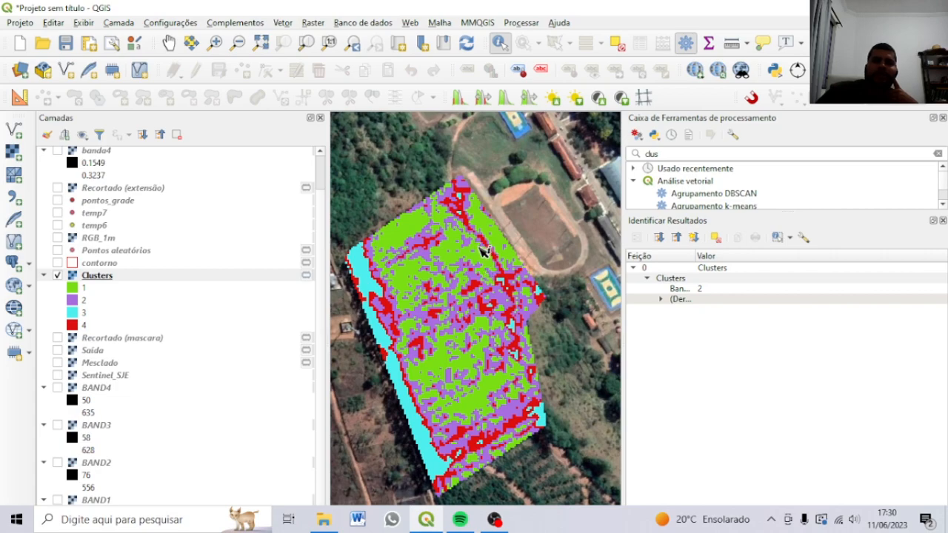
pyautogui.click(477, 293)
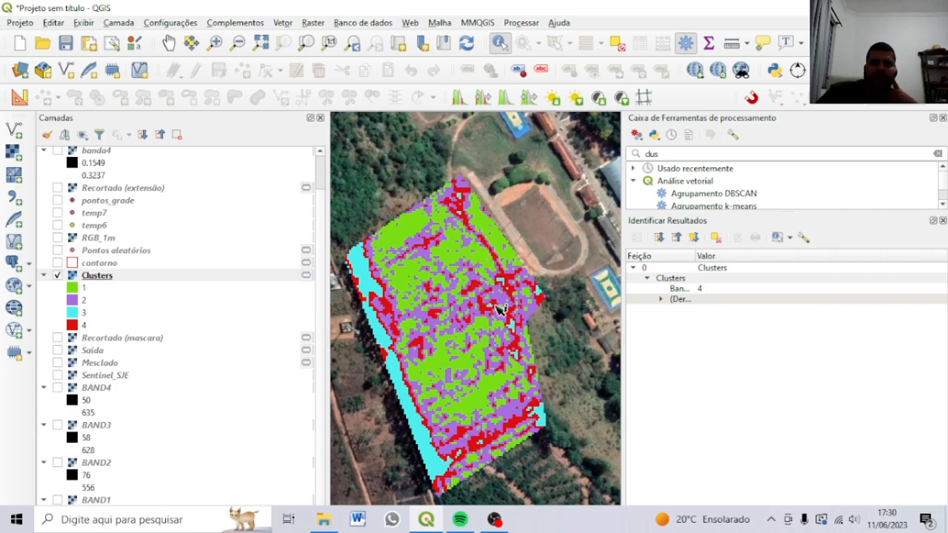
pyautogui.click(499, 296)
# Zoom out and close the Processing Toolbox and Identify Results panels
pyautogui.scroll(-1, 444, 251)
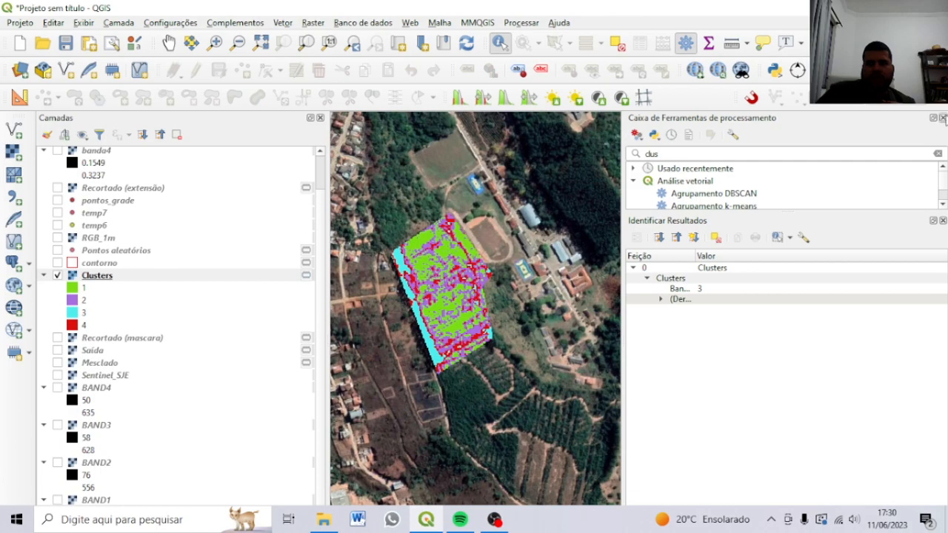
pyautogui.click(942, 118)
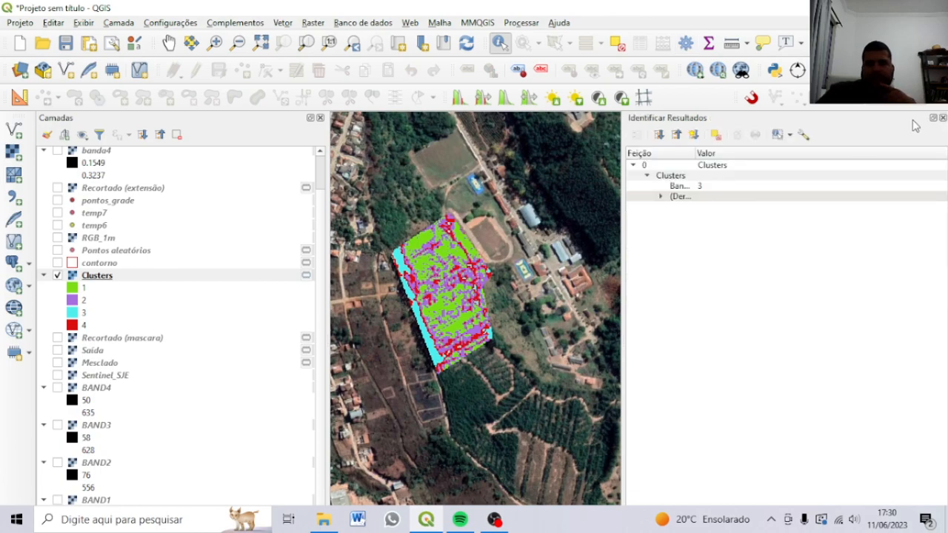
pyautogui.click(942, 120)
# Recentre the map on the cluster field and select the Clusters layer
pyautogui.scroll(-1, 684, 163)
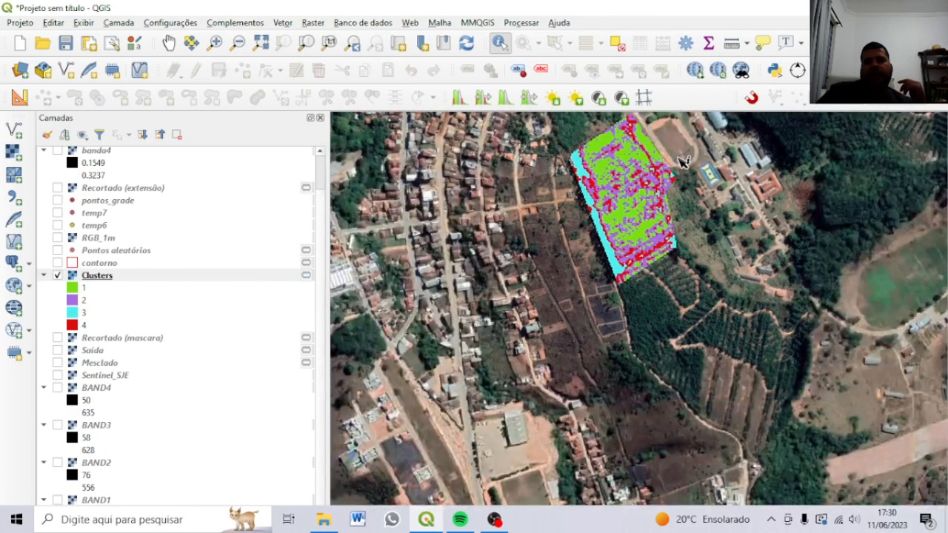
pyautogui.moveTo(419, 205); pyautogui.dragTo(420, 284)
pyautogui.click(313, 275)
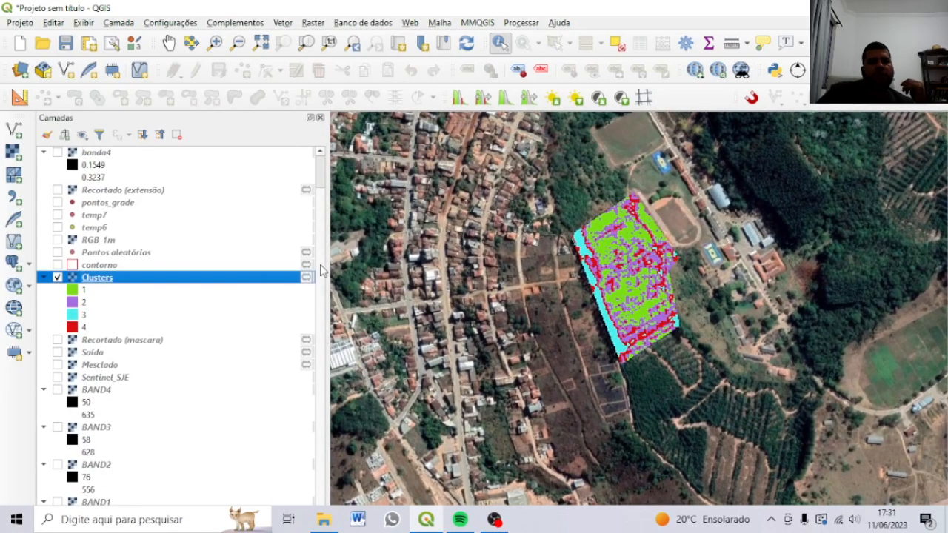
pyautogui.scroll(1, 323, 216)
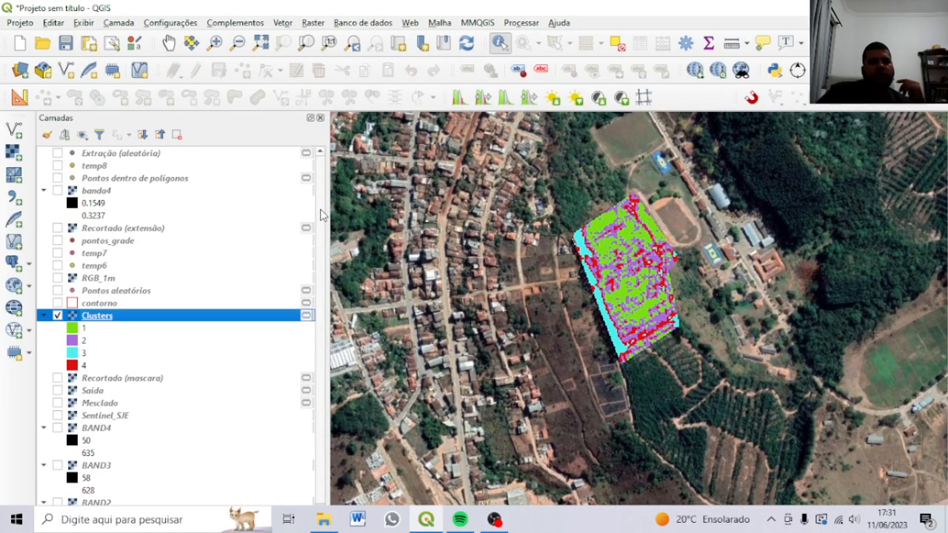
# Toggle Pontos dentro de polígonos and temp8 on and off, then show Pontos aleatórios
pyautogui.click(58, 178)
pyautogui.click(58, 178)
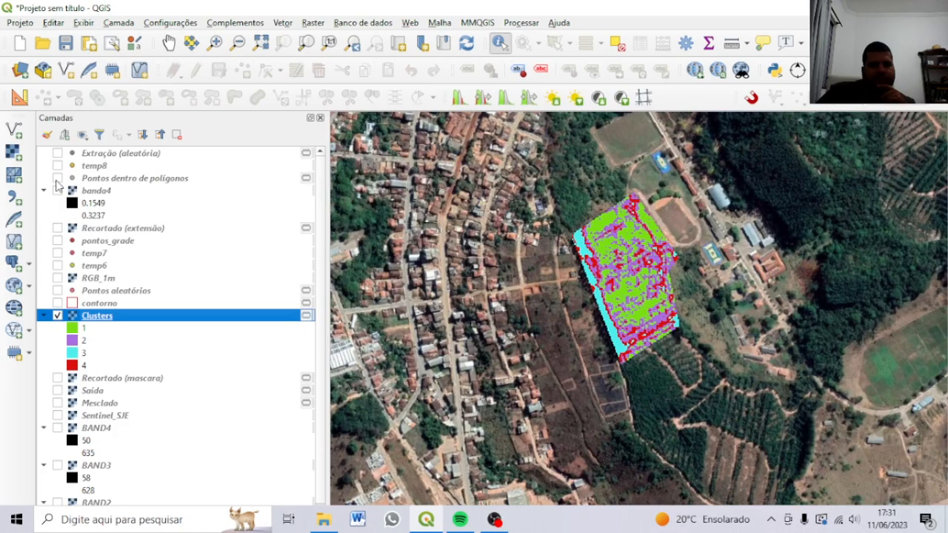
pyautogui.click(58, 179)
pyautogui.click(58, 179)
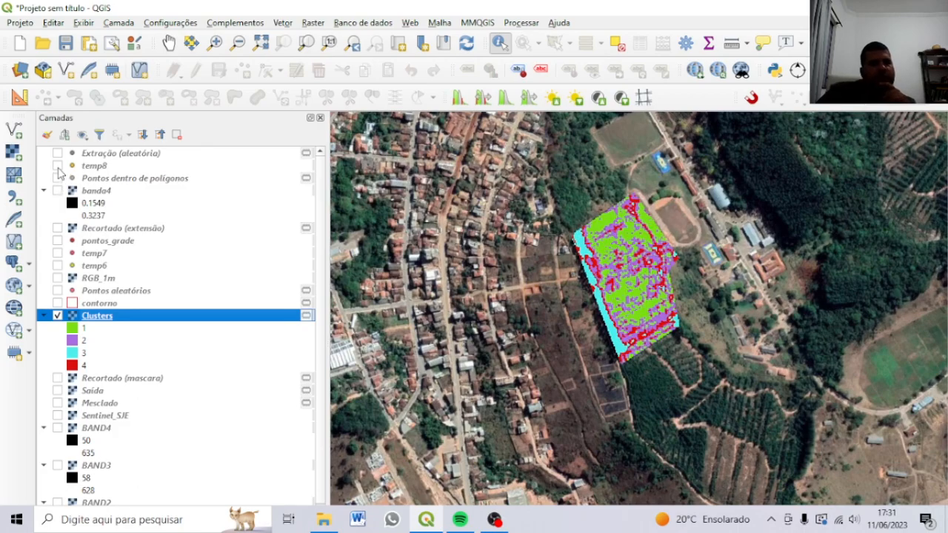
pyautogui.click(58, 166)
pyautogui.click(58, 166)
pyautogui.click(58, 290)
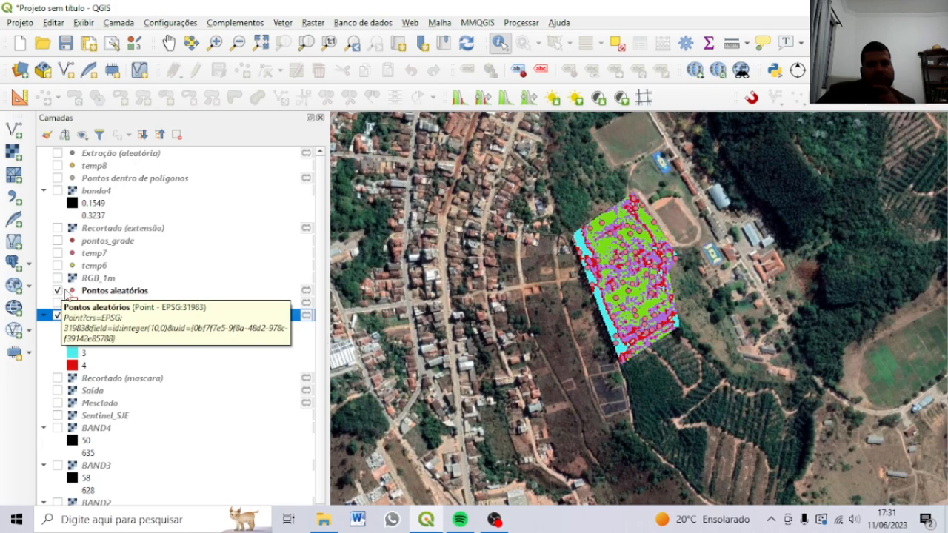
# Search 'add ras' in the Processing Toolbox and open SAGA Add raster values to points
pyautogui.click(521, 22)
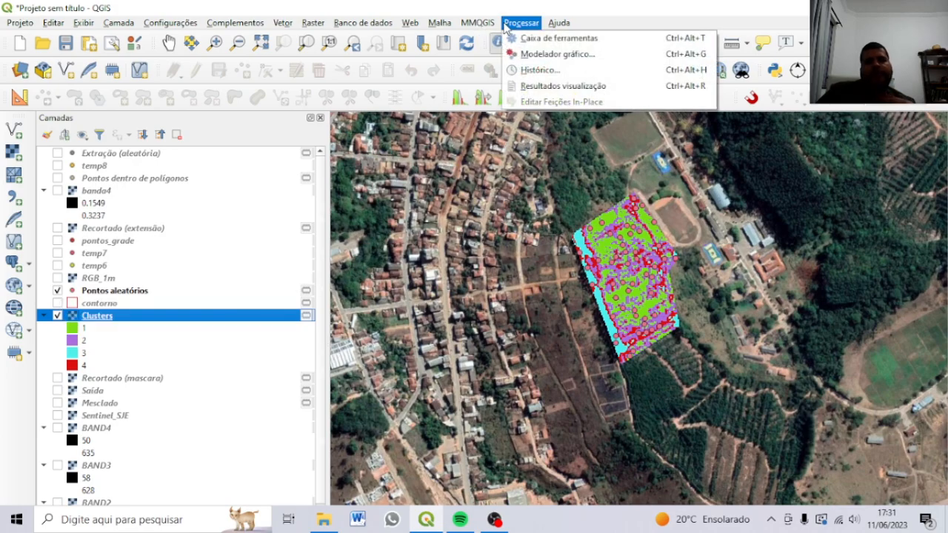
pyautogui.click(518, 37)
pyautogui.doubleClick(677, 154)
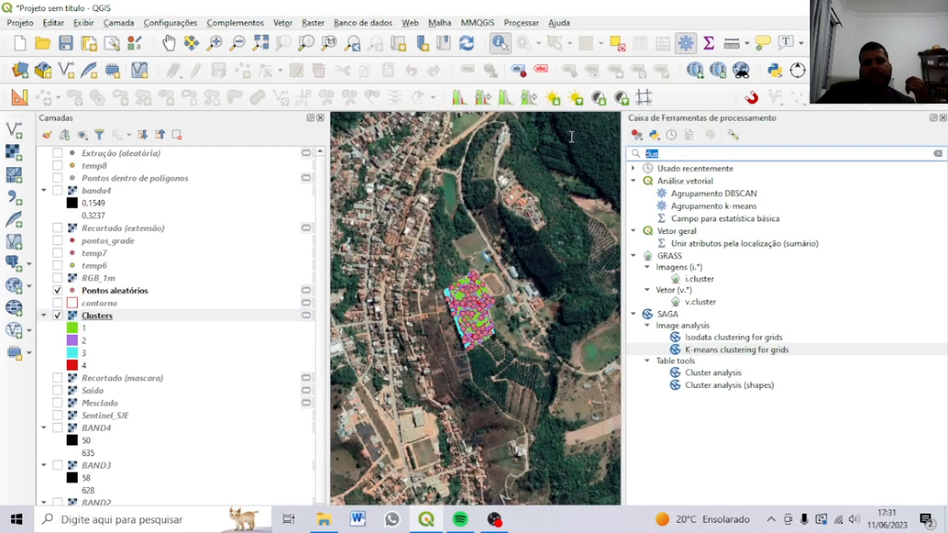
pyautogui.write('add ras')
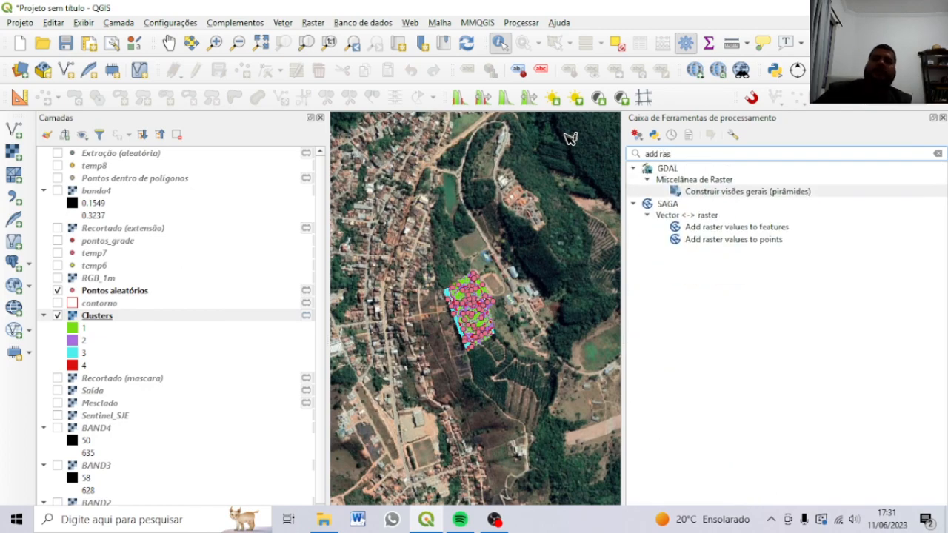
pyautogui.doubleClick(703, 239)
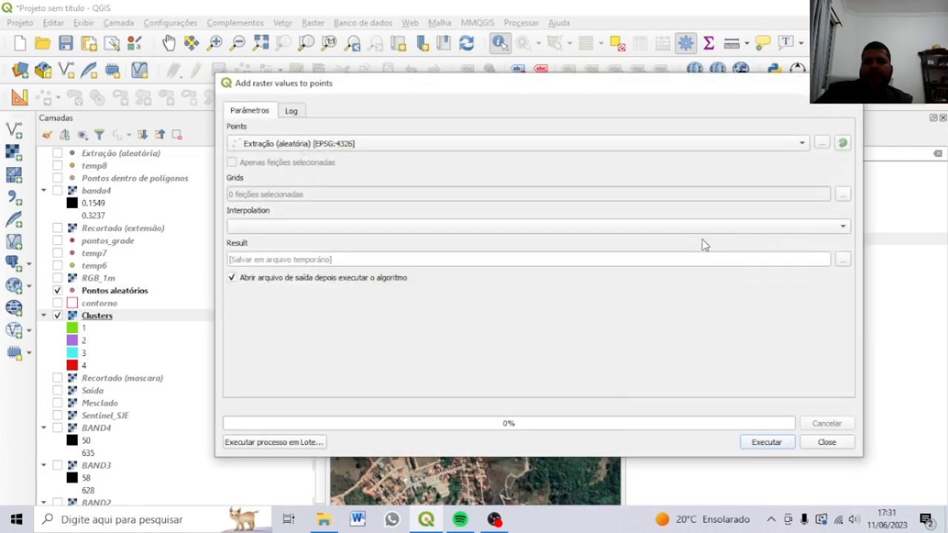
# Sample the Clusters raster onto Pontos aleatórios with Nearest Neighbor interpolation, creating the Result layer
pyautogui.click(262, 145)
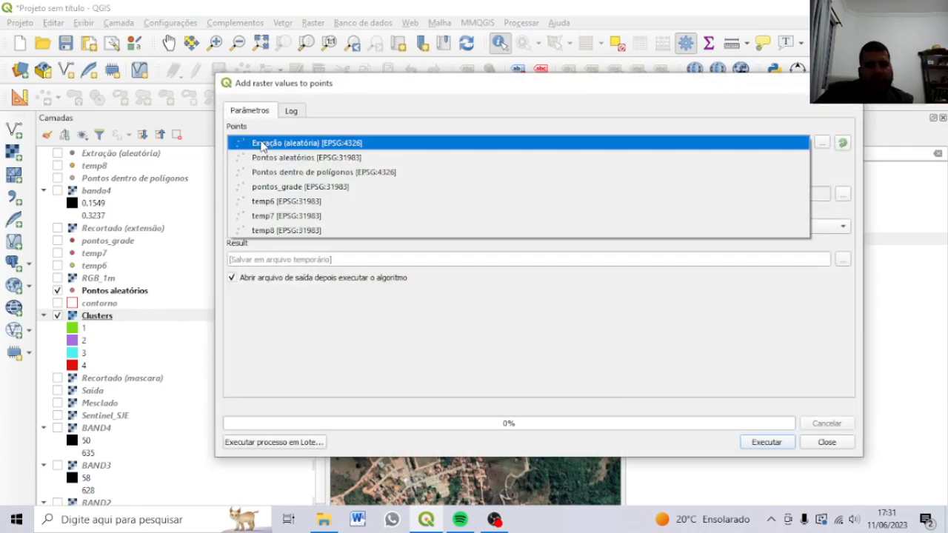
pyautogui.click(312, 157)
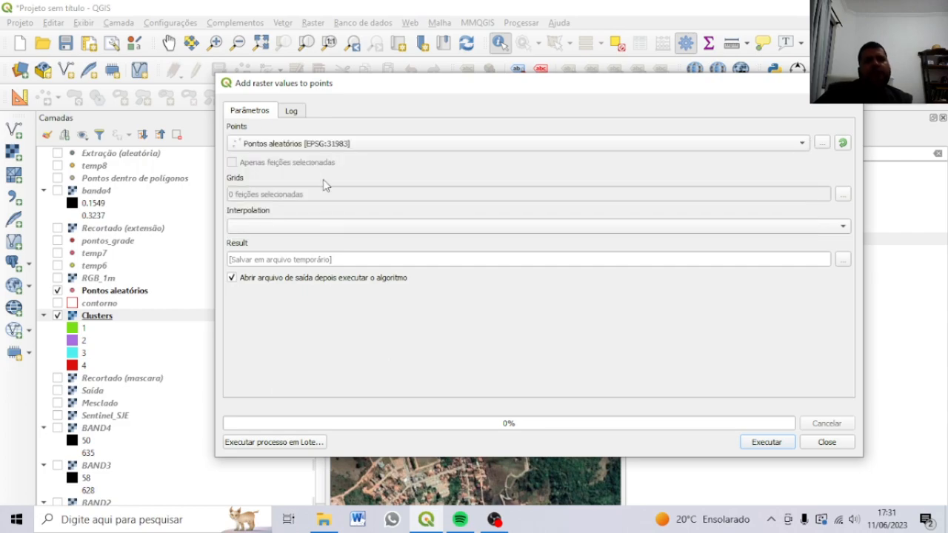
pyautogui.click(843, 195)
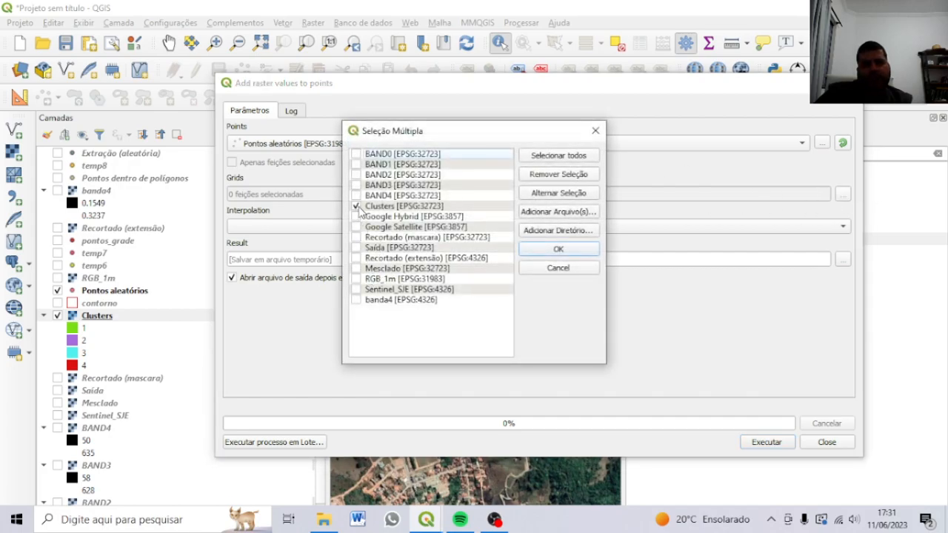
pyautogui.click(557, 249)
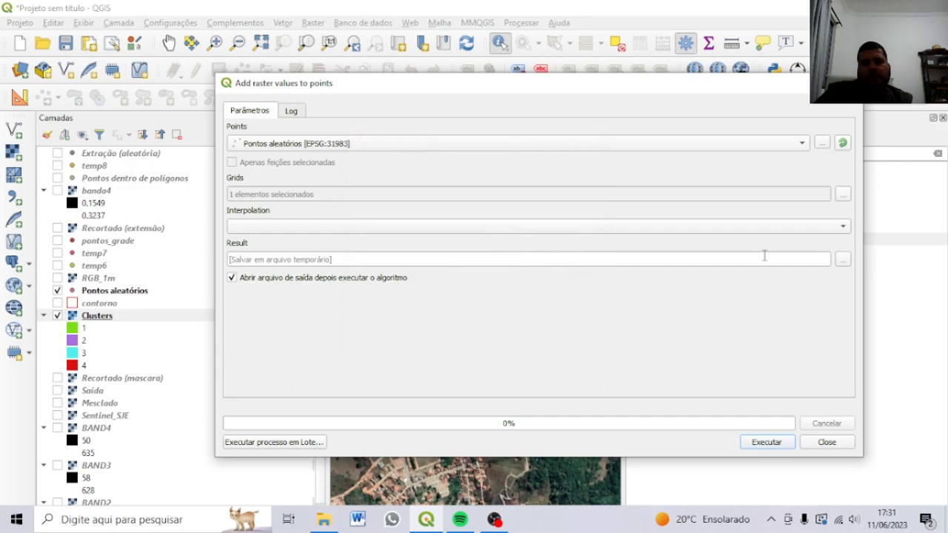
pyautogui.click(756, 227)
pyautogui.click(438, 229)
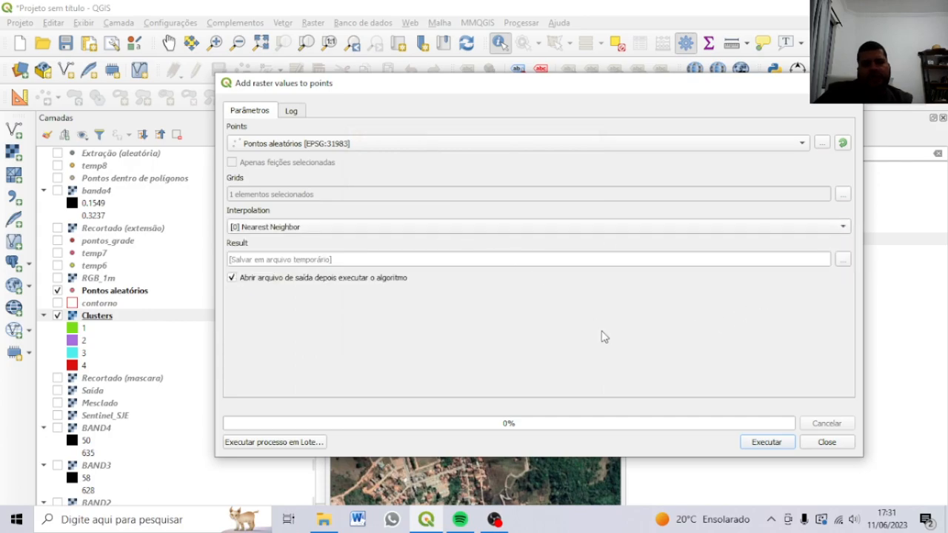
pyautogui.click(762, 443)
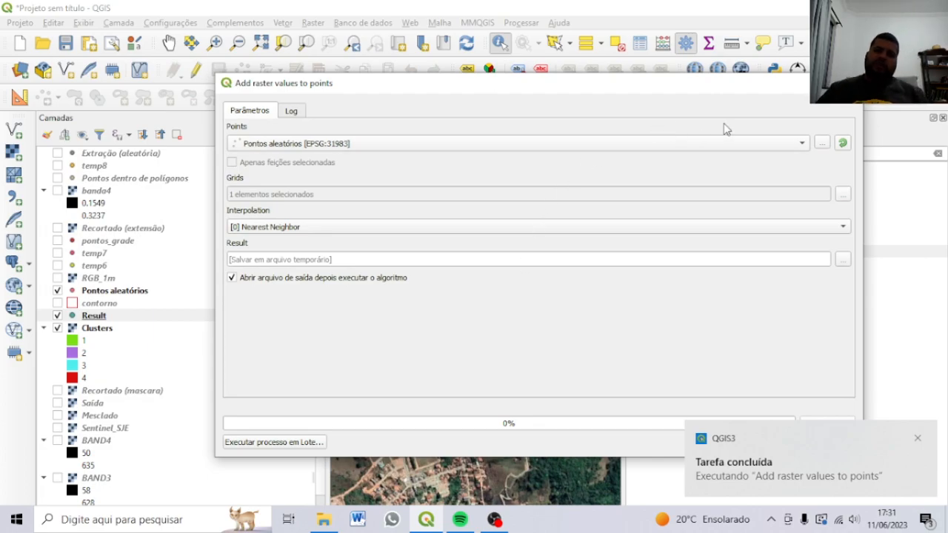
pyautogui.click(849, 83)
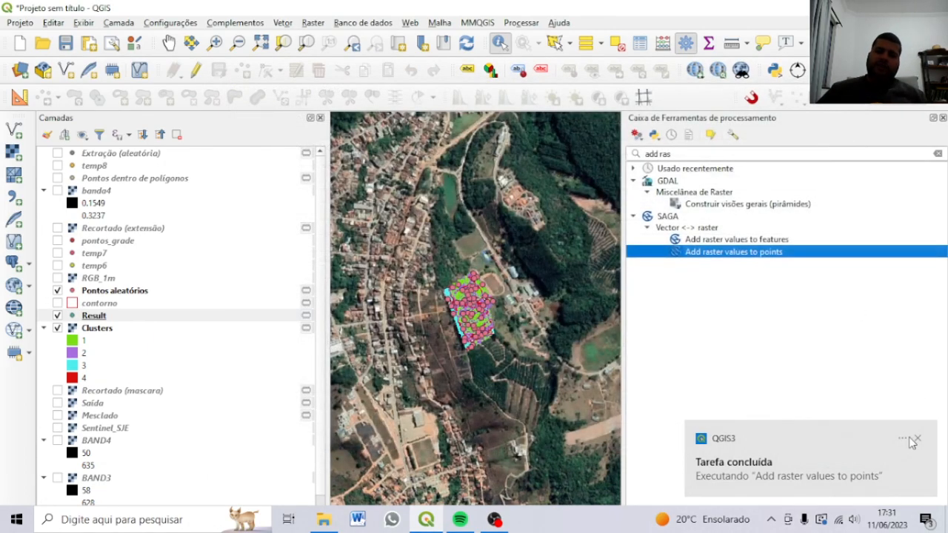
# Hide Clusters and Pontos aleatórios so only Result shows, and open Result's properties
pyautogui.click(915, 440)
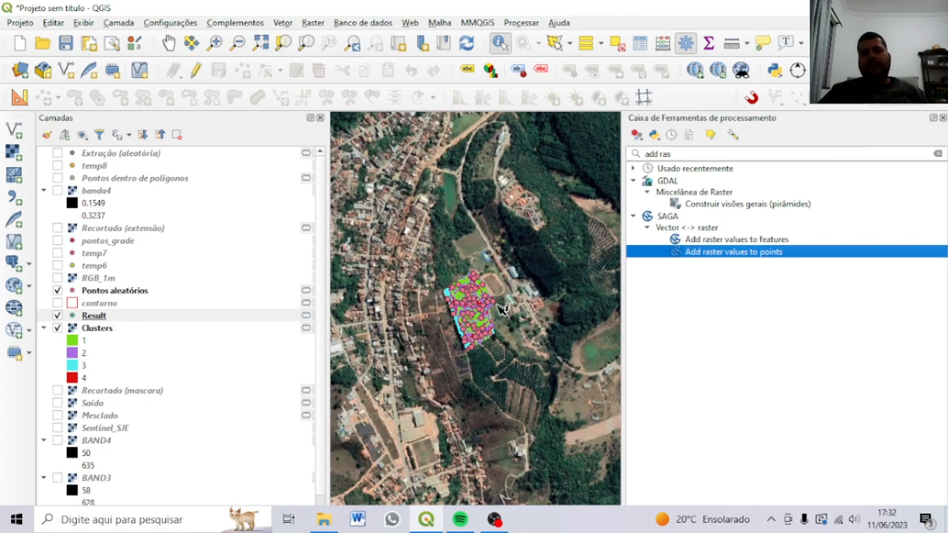
pyautogui.click(942, 118)
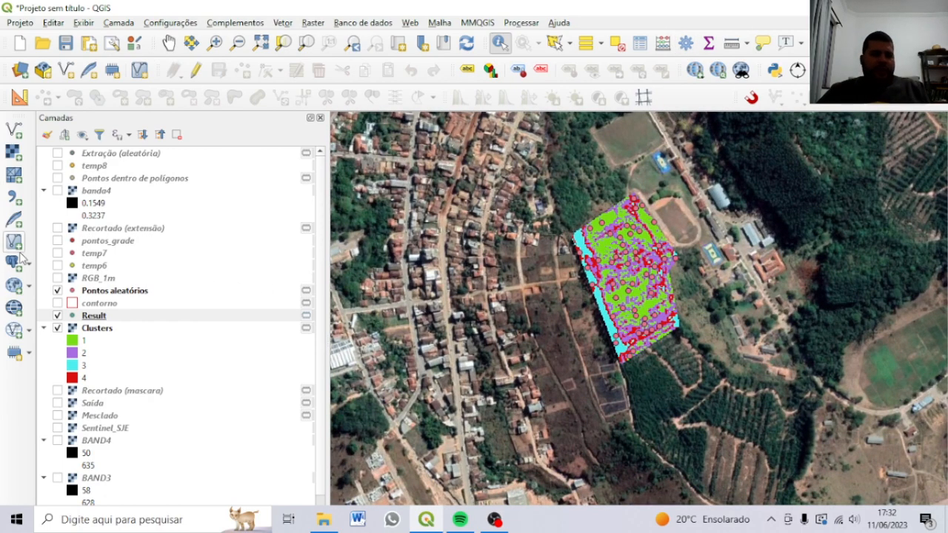
pyautogui.click(59, 315)
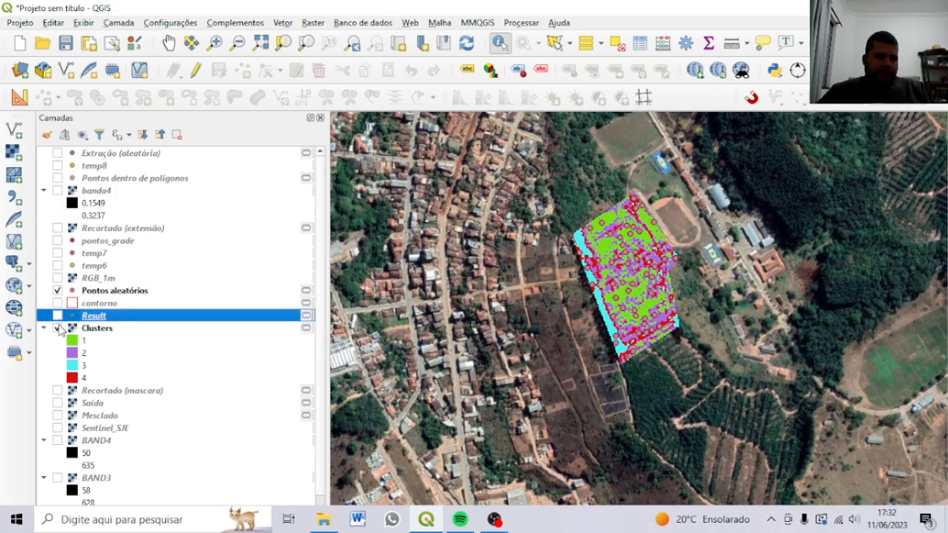
pyautogui.click(58, 328)
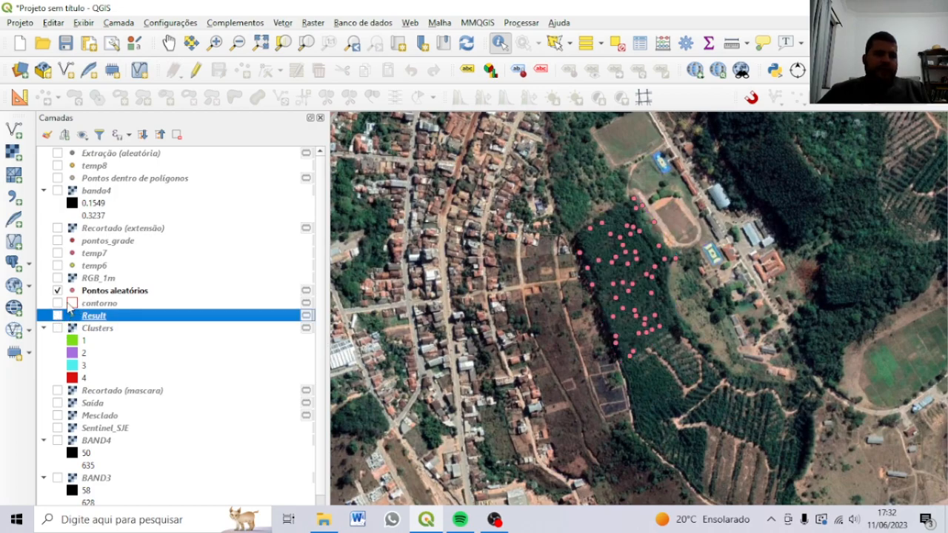
pyautogui.click(58, 291)
pyautogui.click(57, 315)
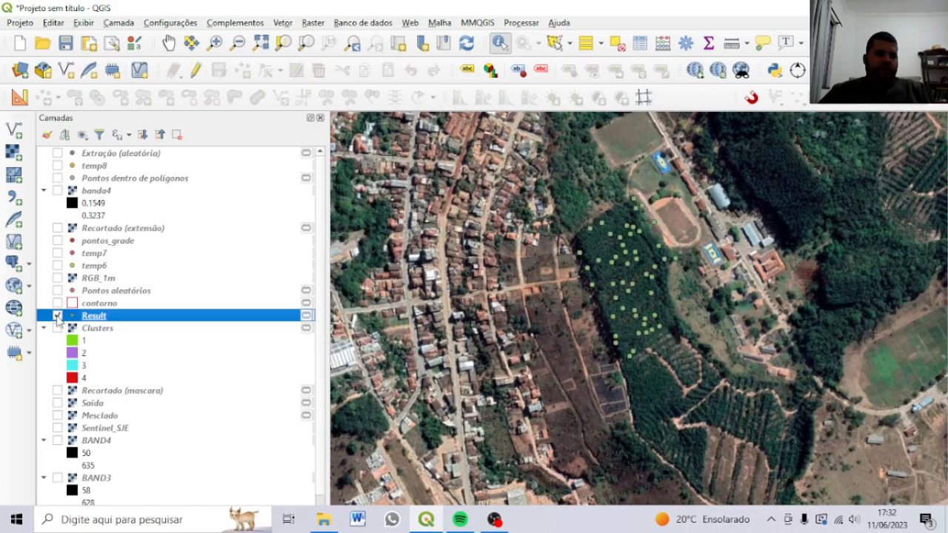
pyautogui.doubleClick(96, 317)
# Style the Result points as Categorized by CLUSTER into four classes, 1 to 4
pyautogui.click(496, 35)
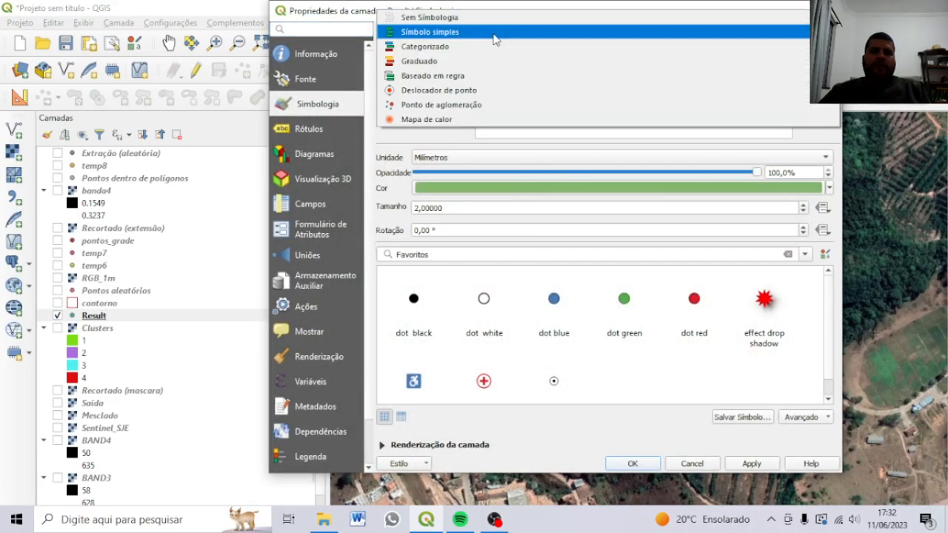
pyautogui.click(456, 46)
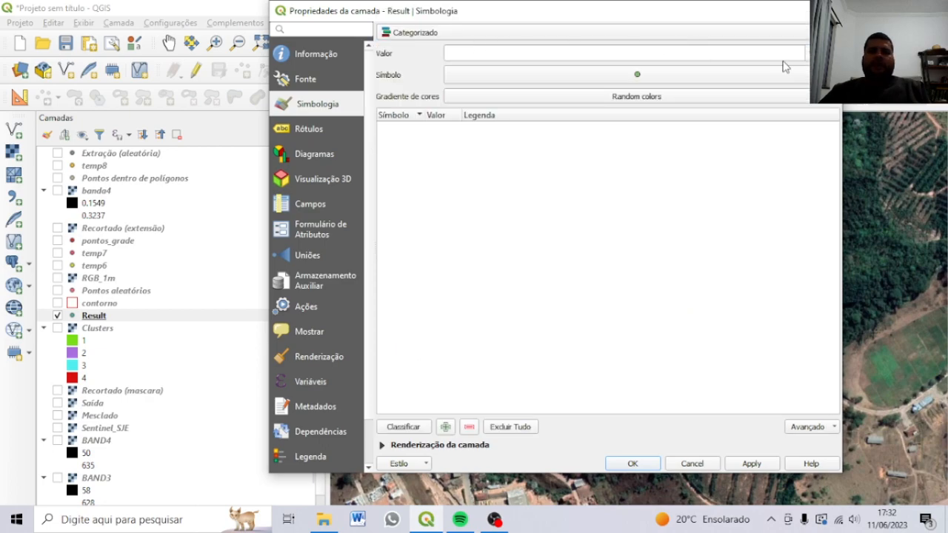
pyautogui.click(568, 54)
pyautogui.click(514, 88)
pyautogui.click(405, 427)
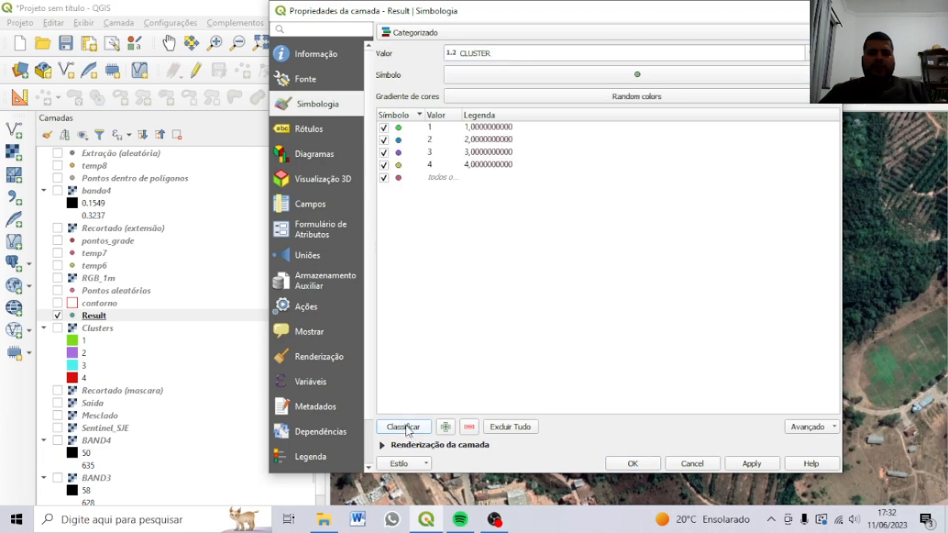
pyautogui.click(750, 463)
pyautogui.click(632, 463)
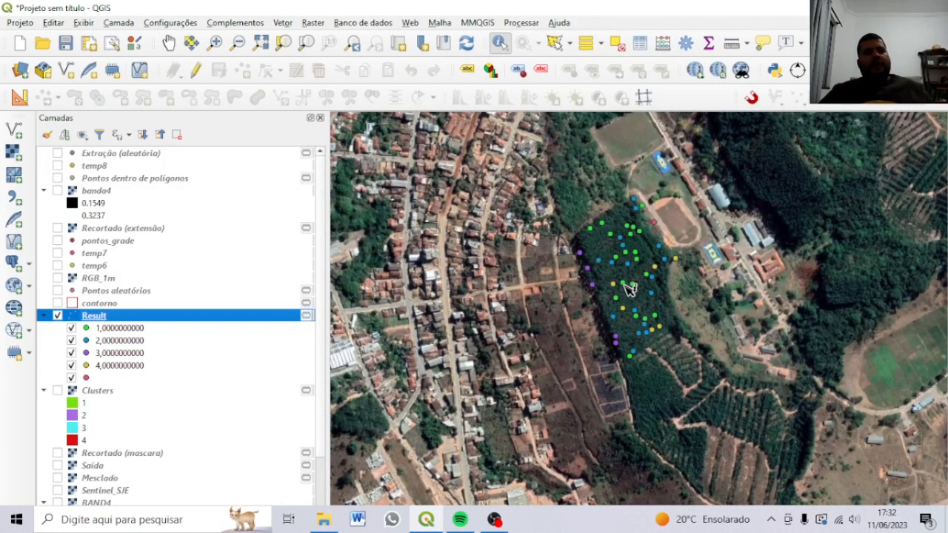
# Inspect the cluster 2 and 3 classes and zoom out to show all Result points
pyautogui.scroll(1, 634, 292)
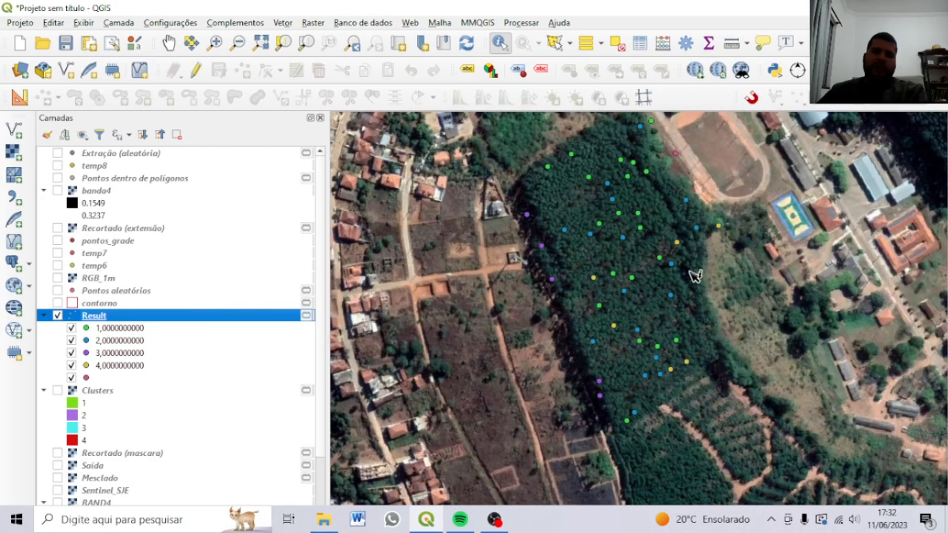
pyautogui.scroll(1, 661, 253)
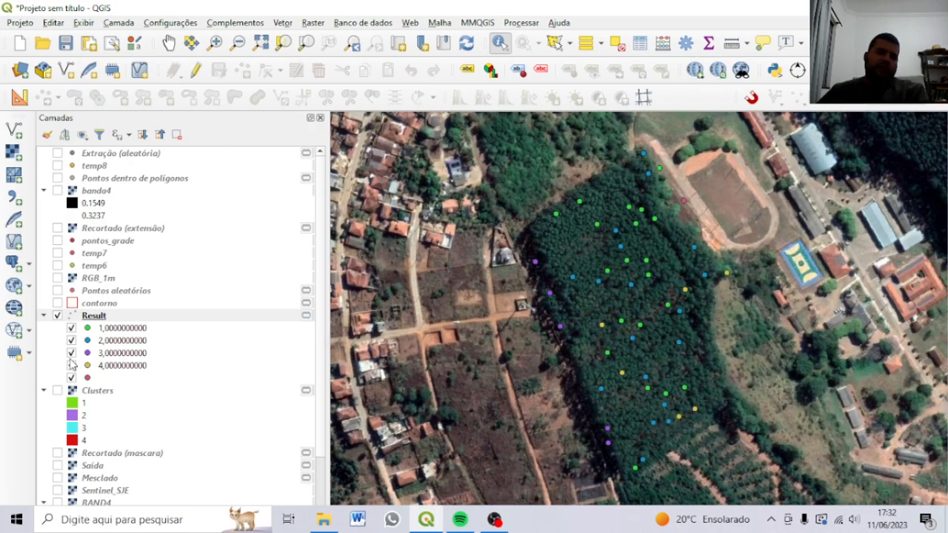
pyautogui.click(115, 345)
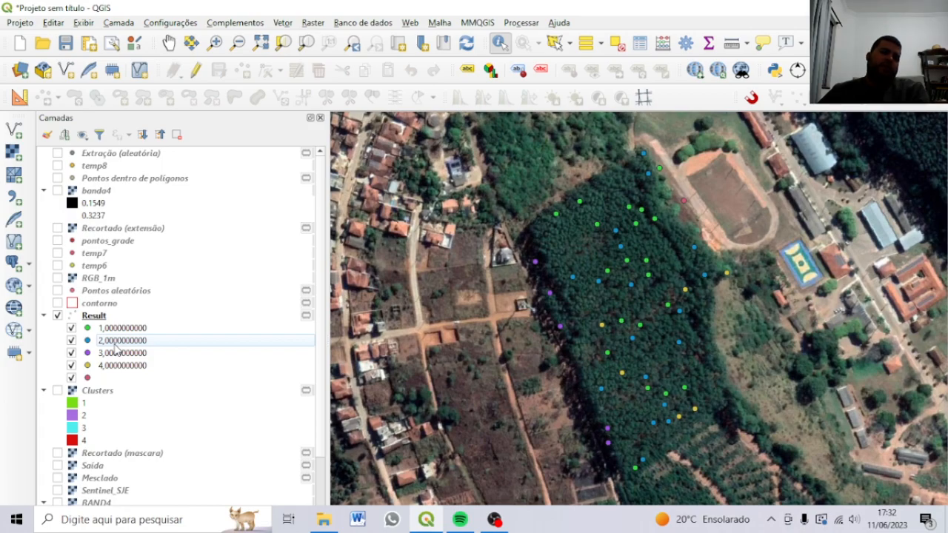
pyautogui.click(116, 356)
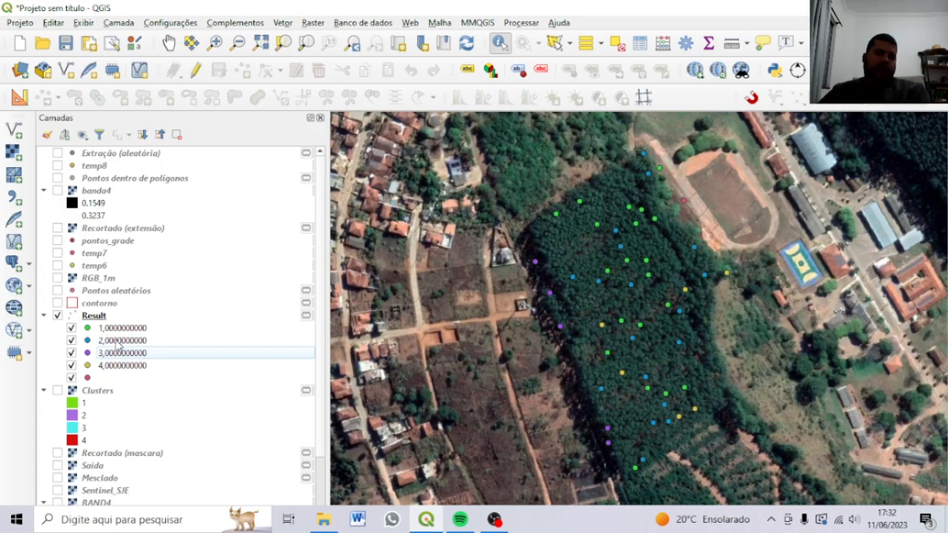
pyautogui.scroll(-1, 563, 313)
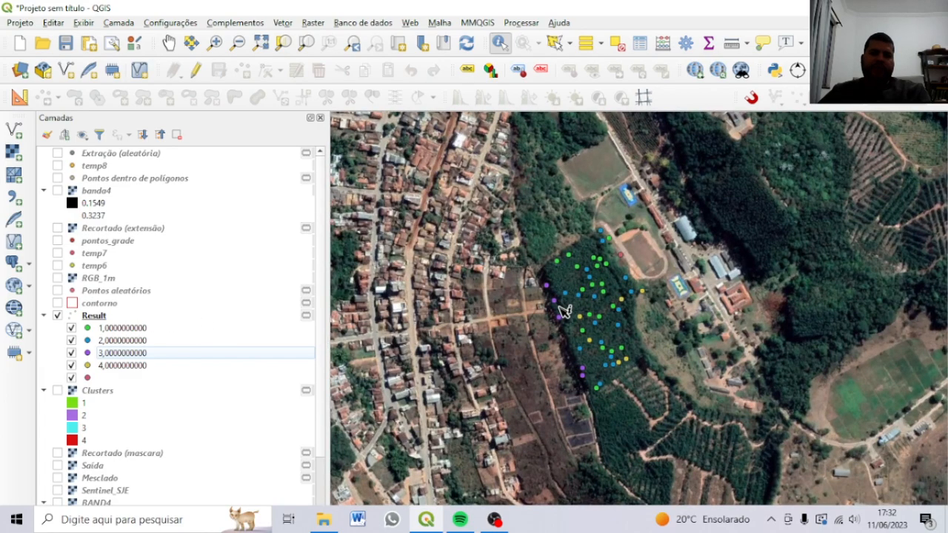
pyautogui.click(86, 318)
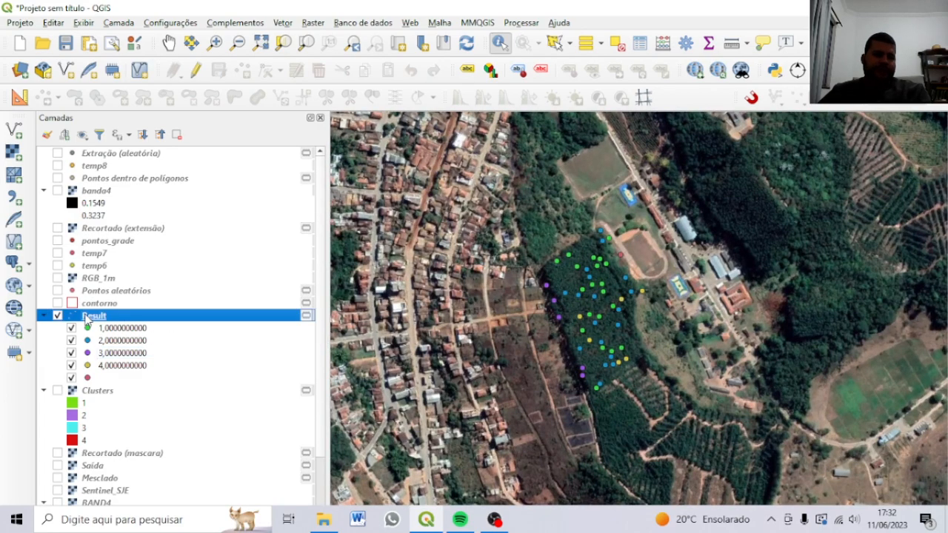
# In the Result attribute table, add a decimal field x calculated as $x
pyautogui.click(645, 45)
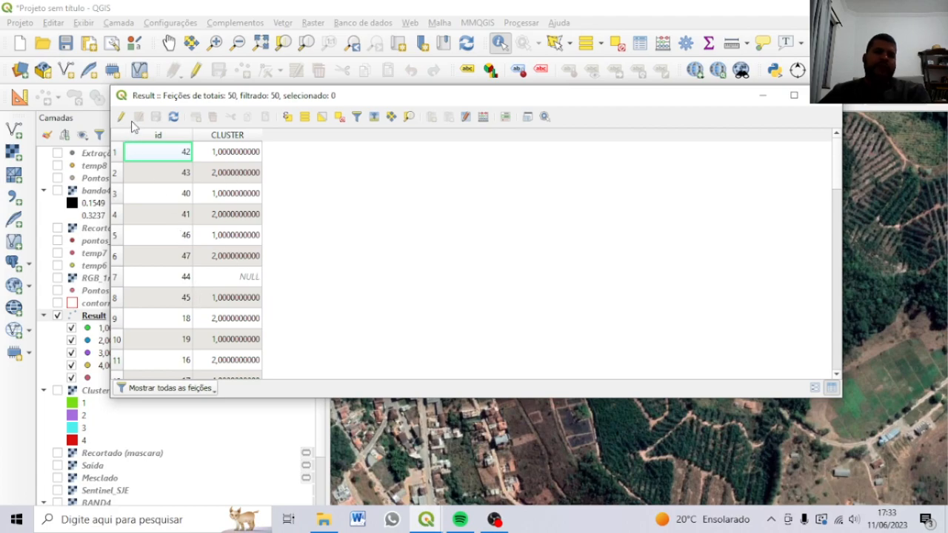
pyautogui.click(484, 120)
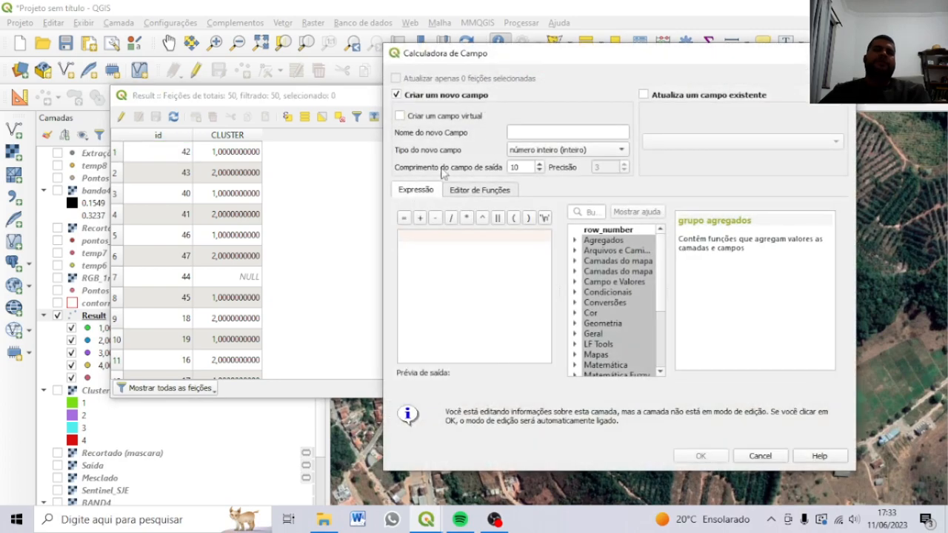
pyautogui.click(548, 150)
pyautogui.click(537, 179)
pyautogui.click(530, 132)
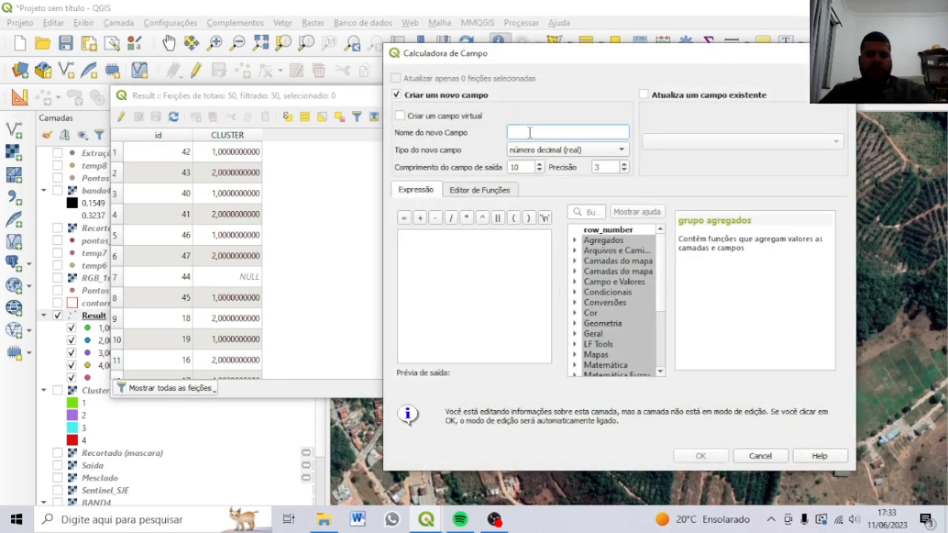
pyautogui.click(460, 256)
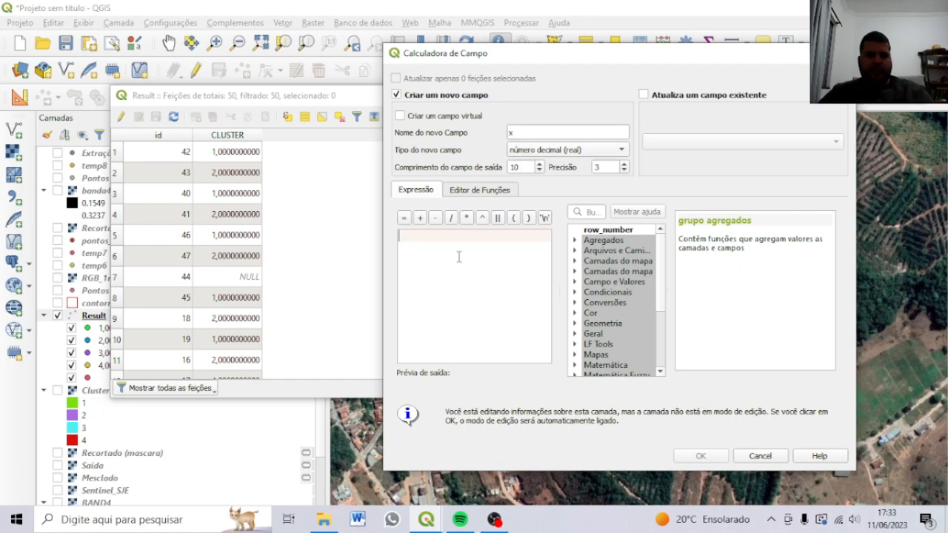
pyautogui.write('$')
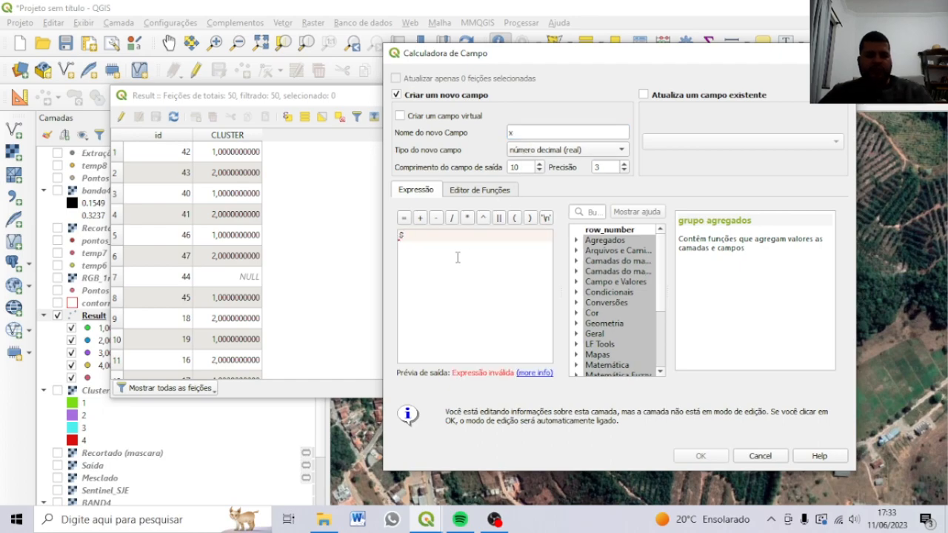
pyautogui.write('x')
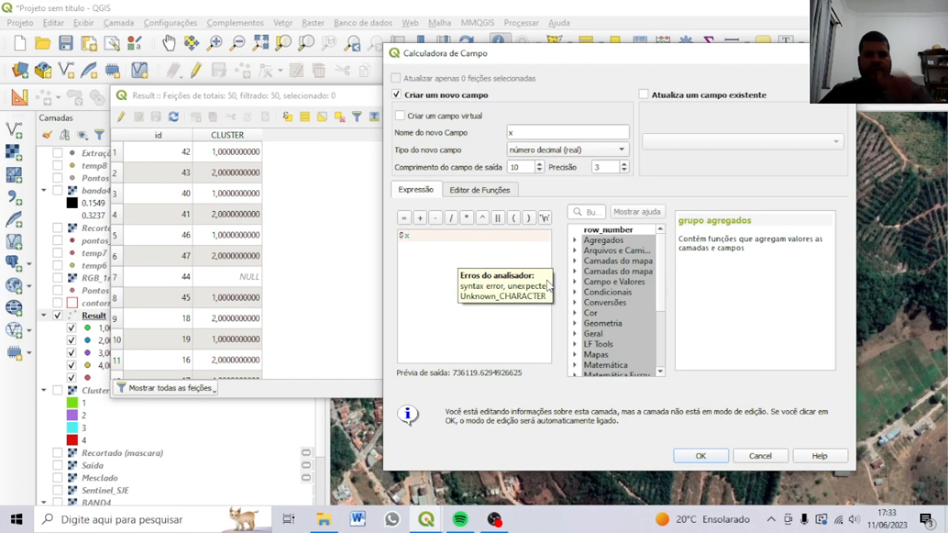
pyautogui.click(709, 457)
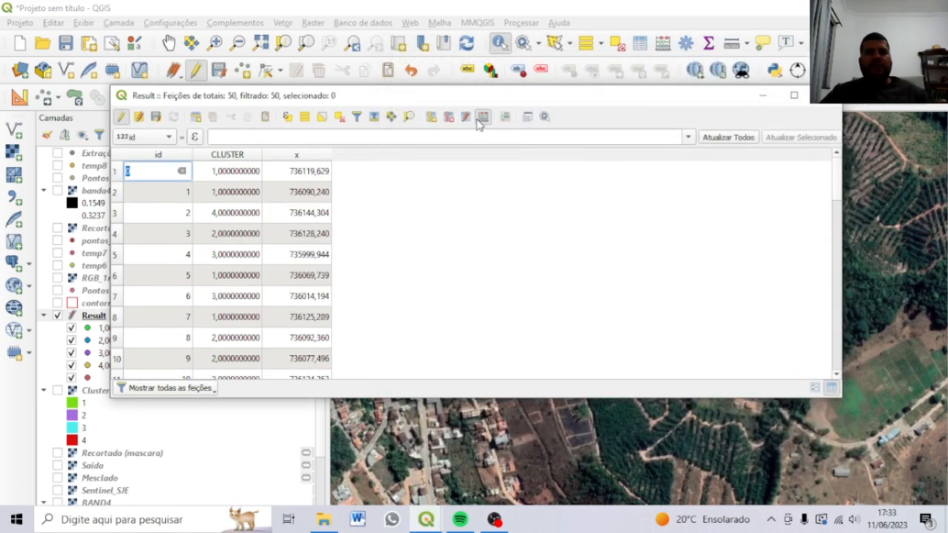
# Add a second decimal field y calculated as $y
pyautogui.click(481, 118)
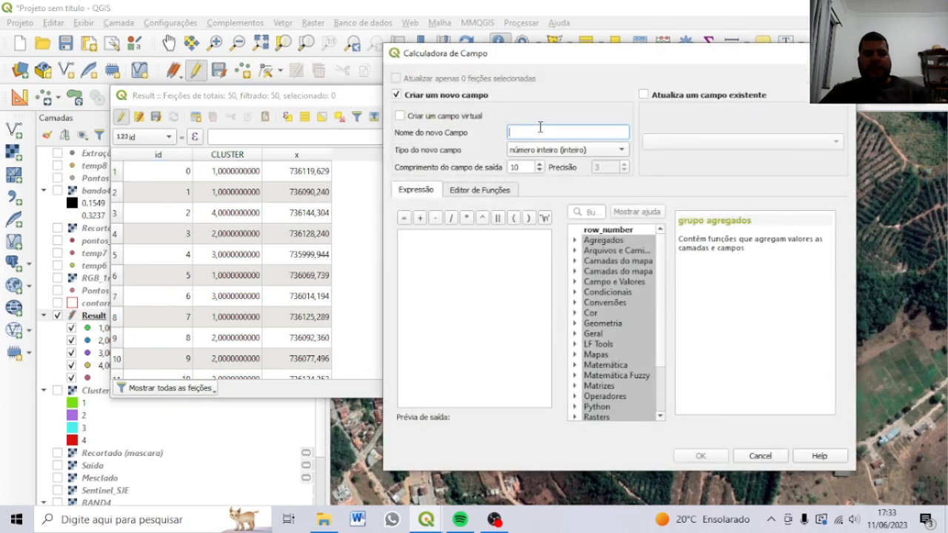
pyautogui.click(440, 277)
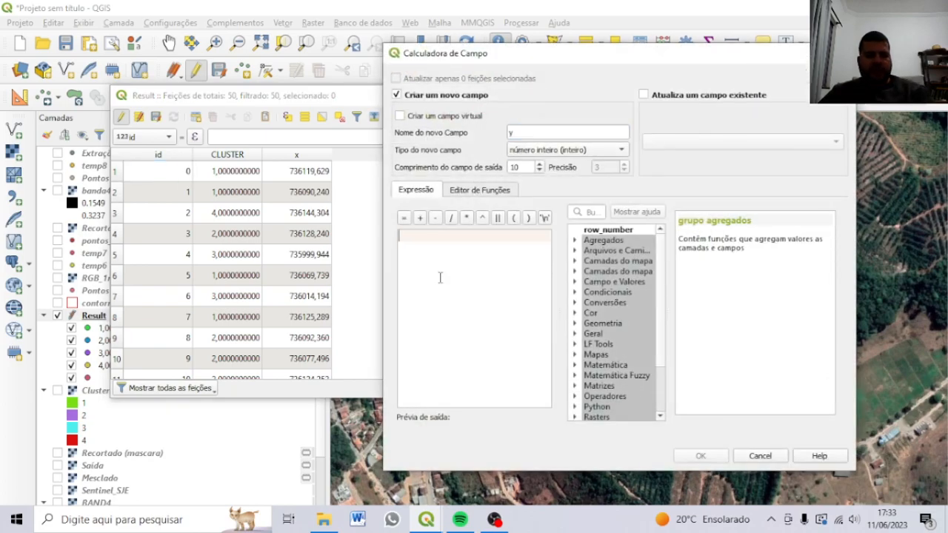
pyautogui.write('$y')
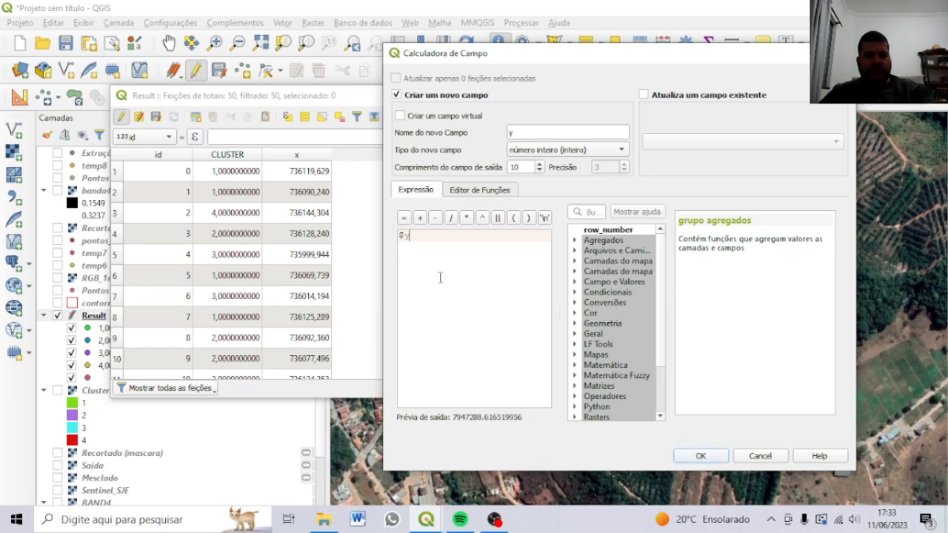
pyautogui.click(538, 151)
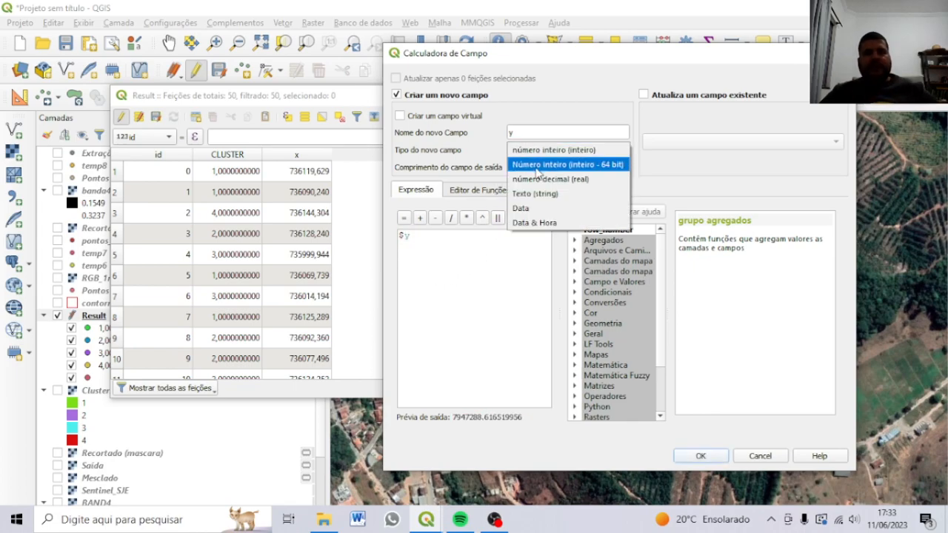
pyautogui.click(537, 179)
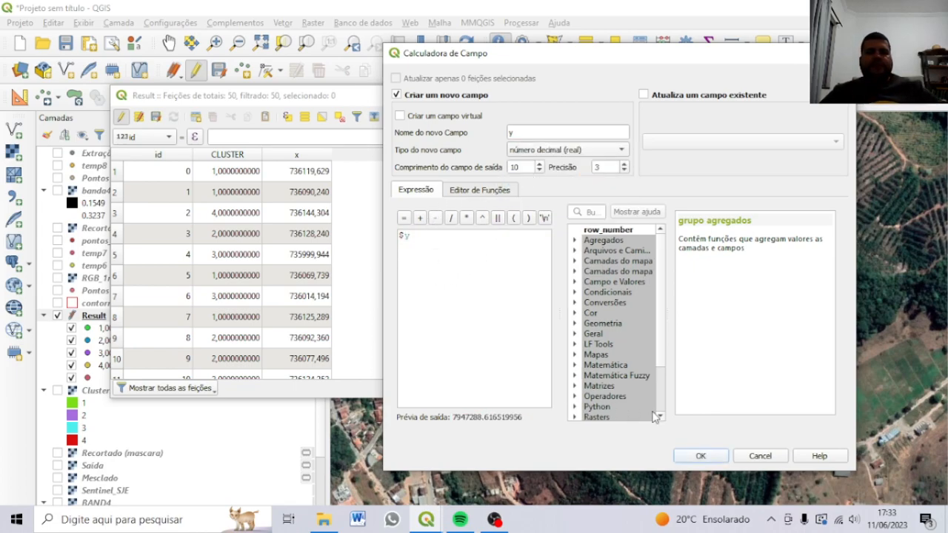
pyautogui.click(716, 456)
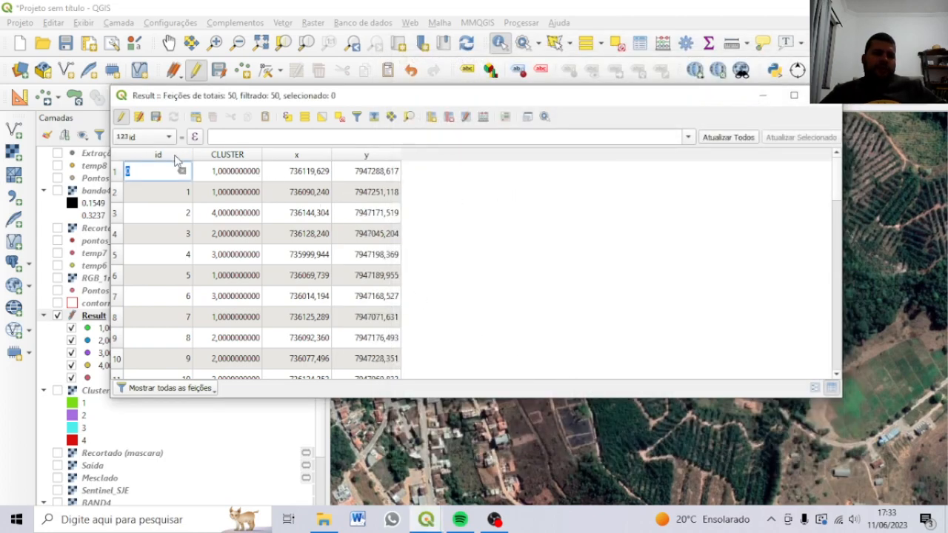
# Select all 50 features and search Windows for Excel
pyautogui.click(117, 155)
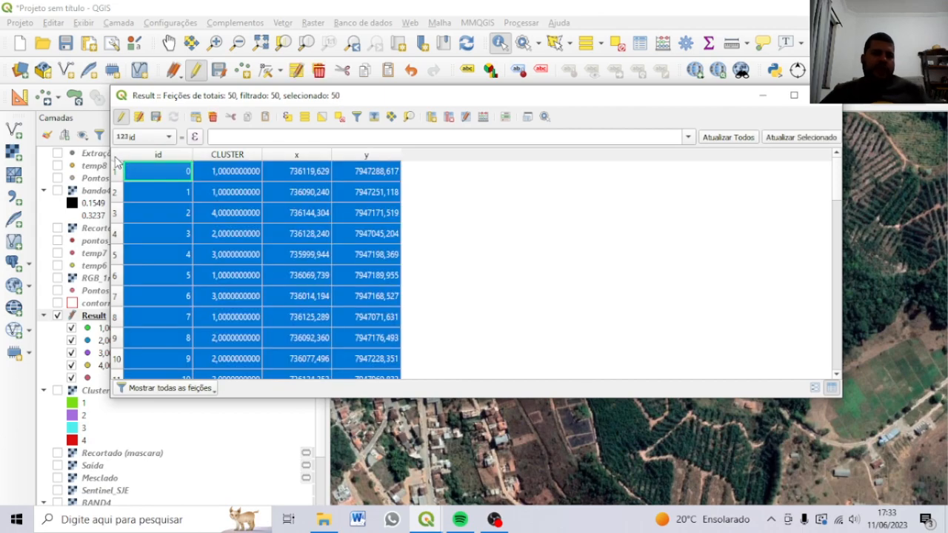
pyautogui.press('super')
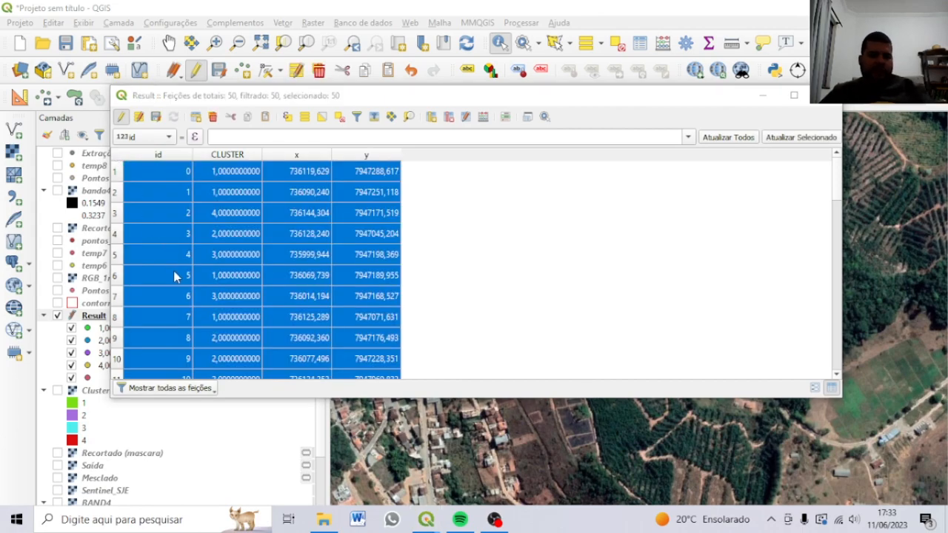
pyautogui.write('ex')
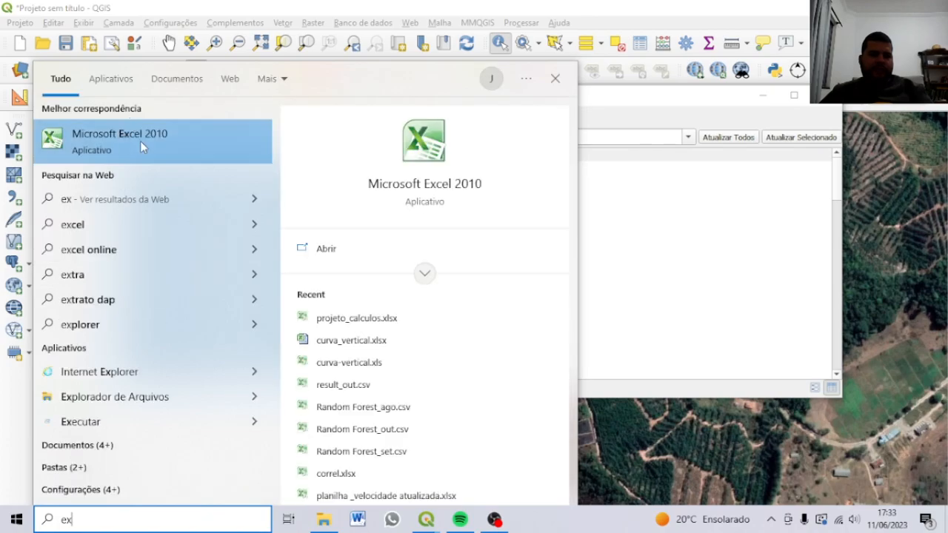
# Launch Excel 2010, close the activation notice, and paste the Result table at A1
pyautogui.click(408, 191)
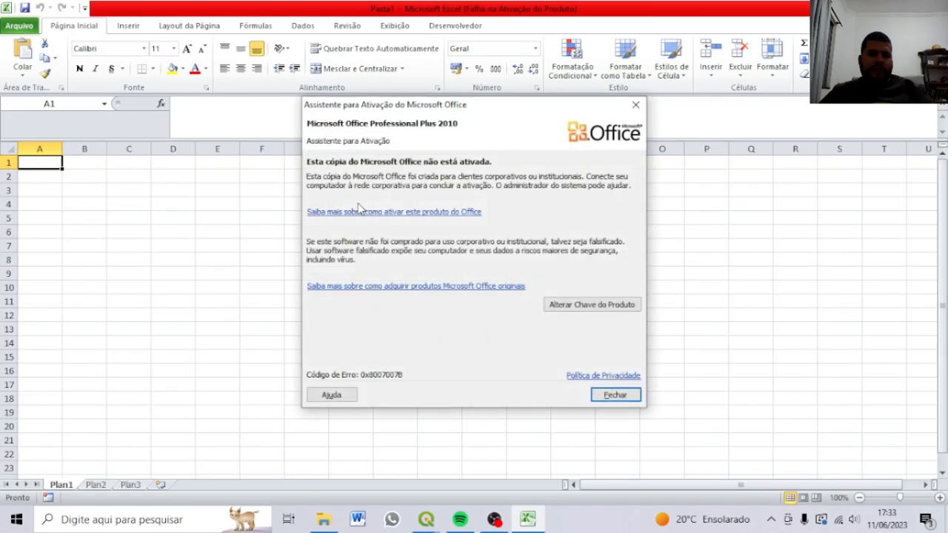
pyautogui.click(616, 394)
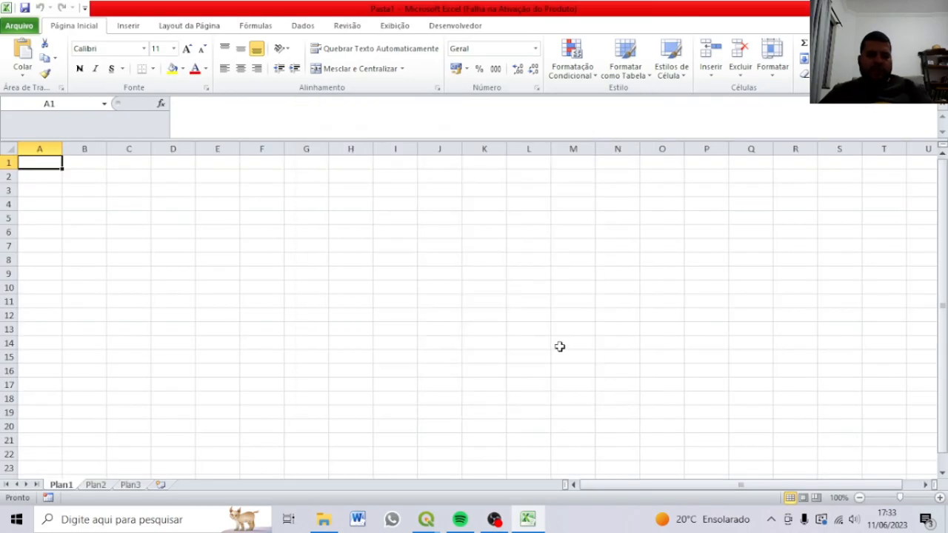
pyautogui.hotkey('ctrl', 'v')
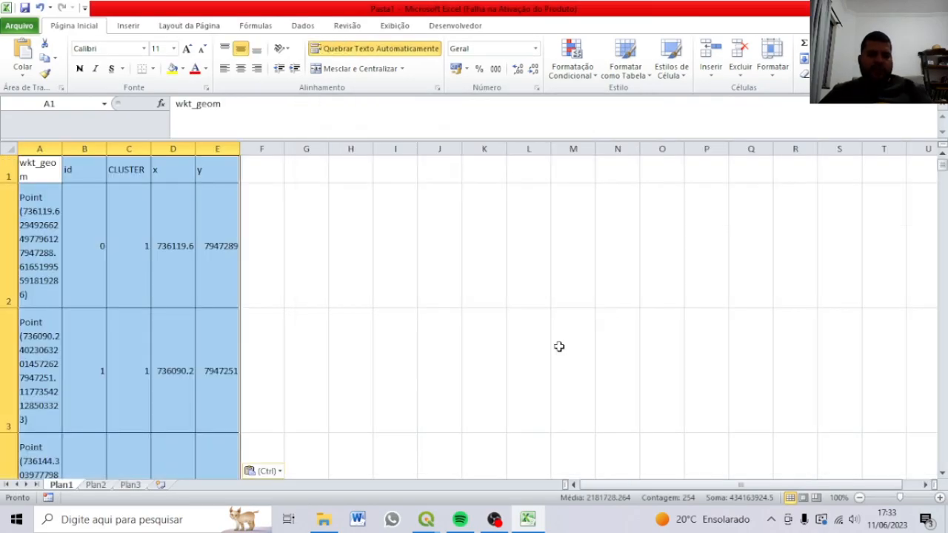
# Apply Match Destination Formatting to the paste and autofit columns D and E
pyautogui.click(270, 472)
pyautogui.click(275, 451)
pyautogui.click(300, 203)
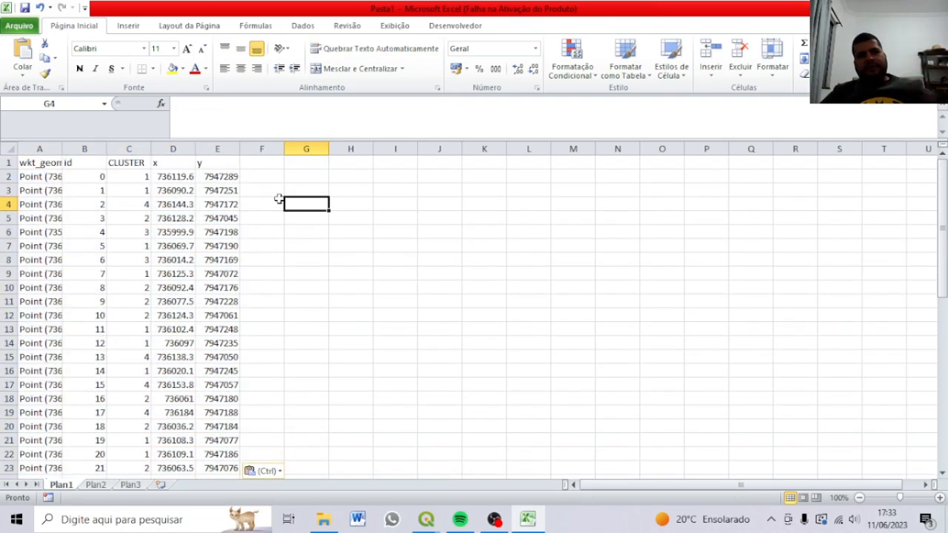
pyautogui.doubleClick(196, 149)
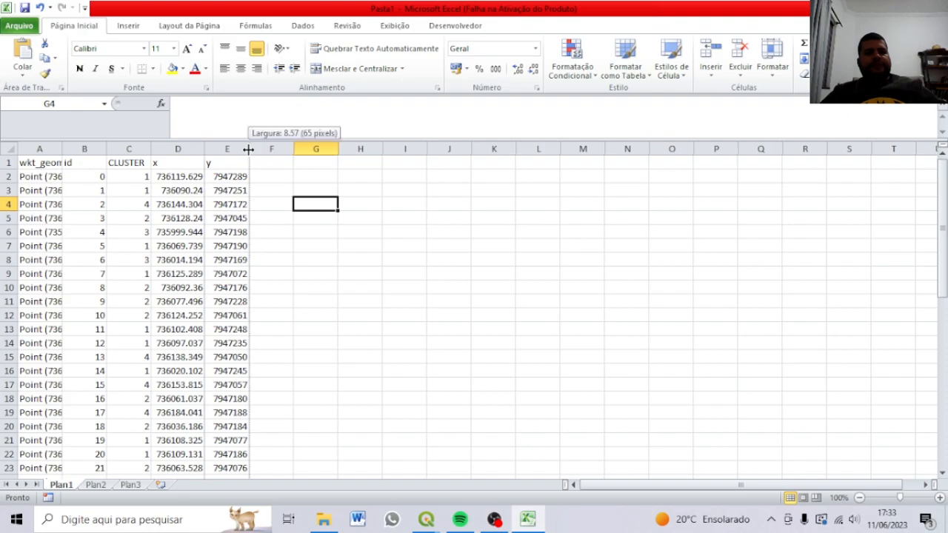
pyautogui.doubleClick(249, 149)
pyautogui.click(488, 217)
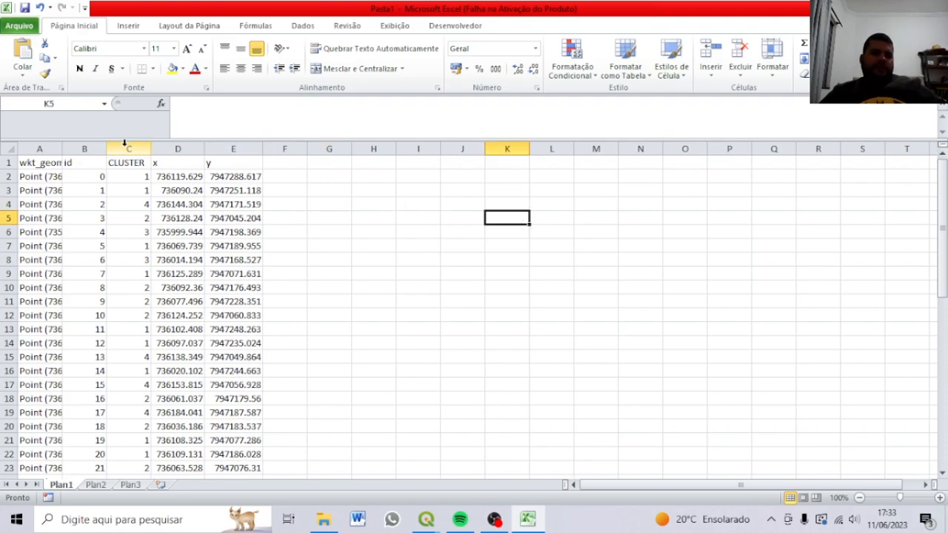
pyautogui.click(127, 149)
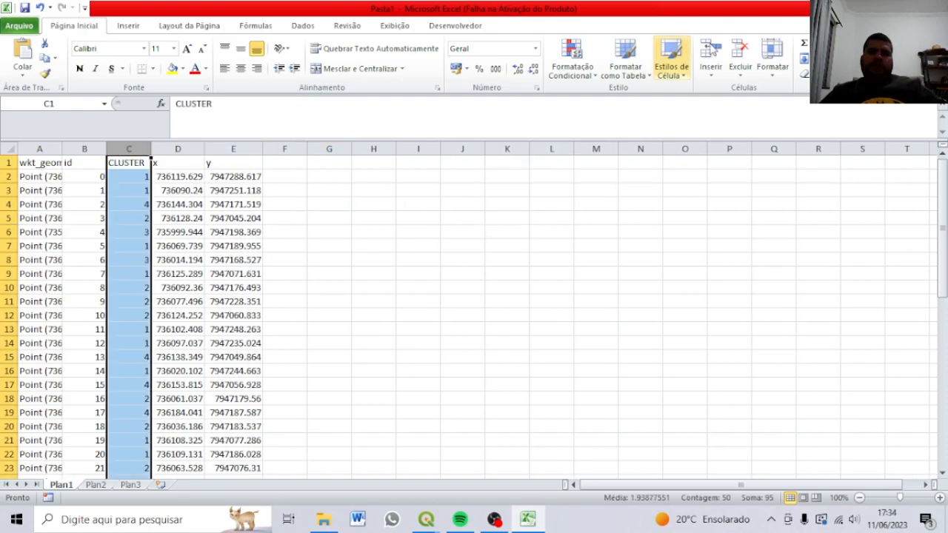
pyautogui.click(829, 67)
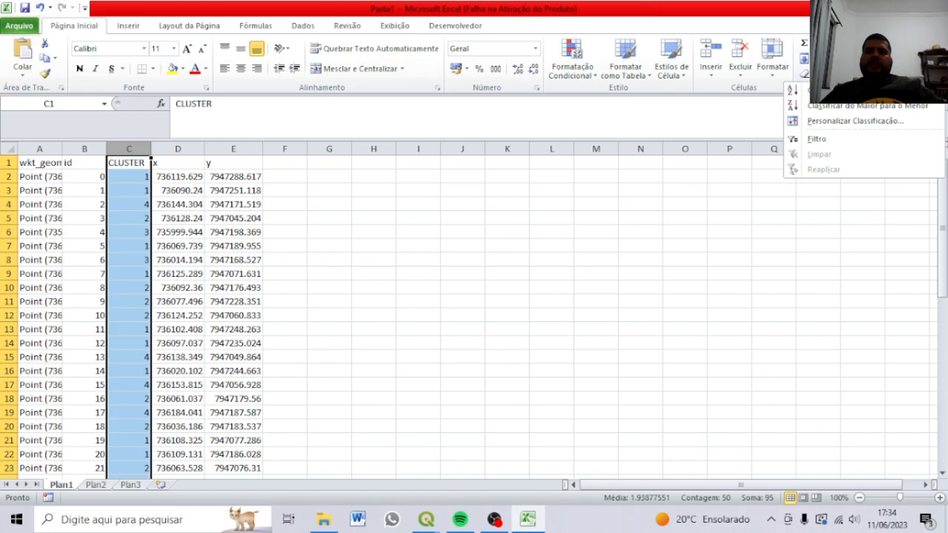
pyautogui.click(852, 107)
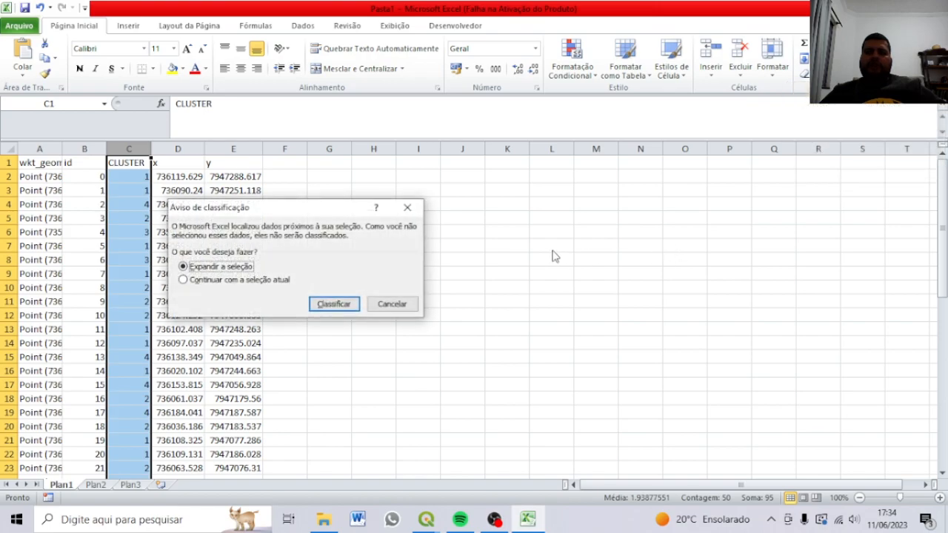
pyautogui.click(341, 307)
pyautogui.click(329, 246)
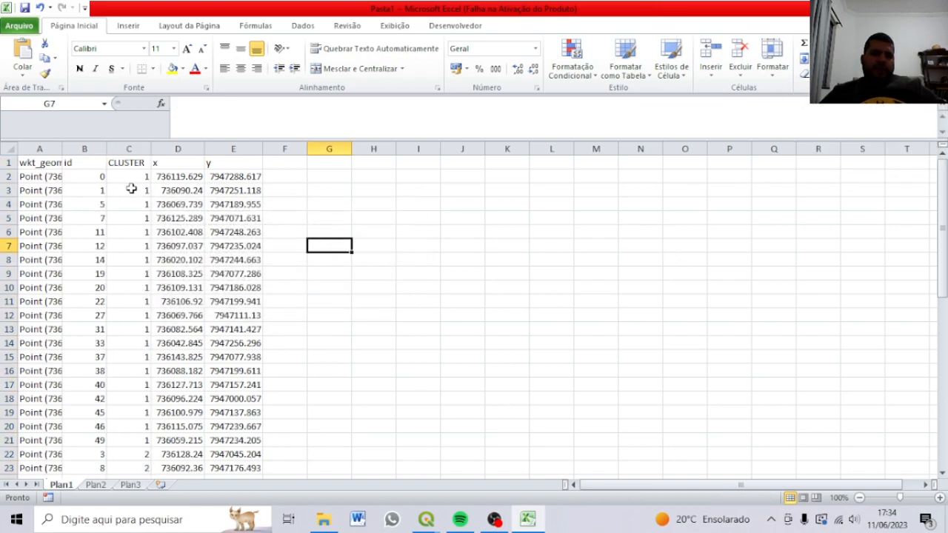
pyautogui.moveTo(128, 232); pyautogui.dragTo(253, 323)
pyautogui.click(177, 288)
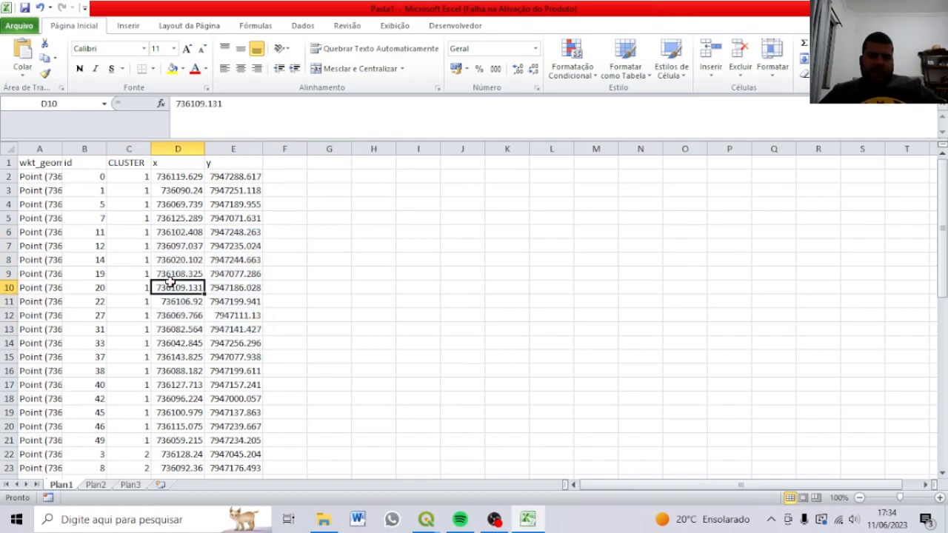
pyautogui.moveTo(148, 232); pyautogui.dragTo(248, 287)
pyautogui.scroll(-7, 233, 307)
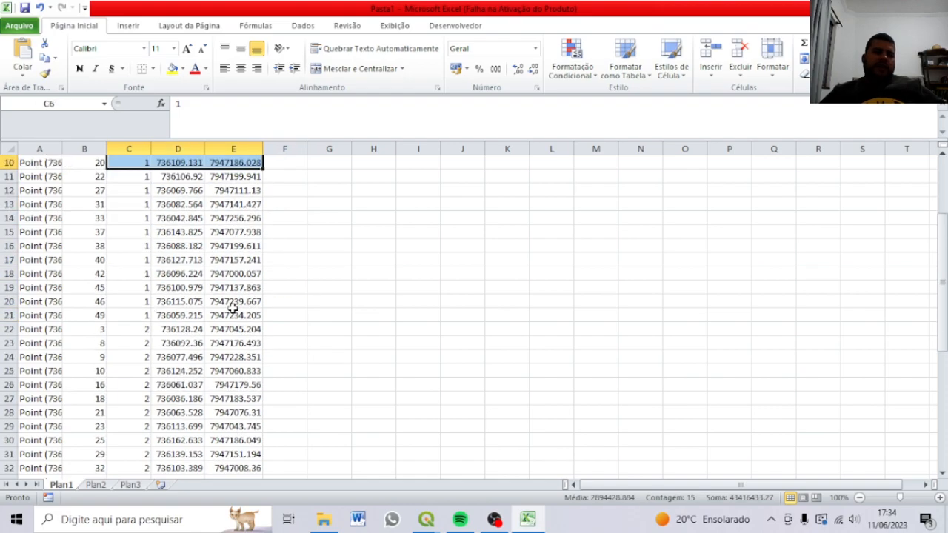
pyautogui.moveTo(136, 223); pyautogui.dragTo(250, 296)
pyautogui.scroll(-5, 250, 299)
pyautogui.scroll(1, 135, 234)
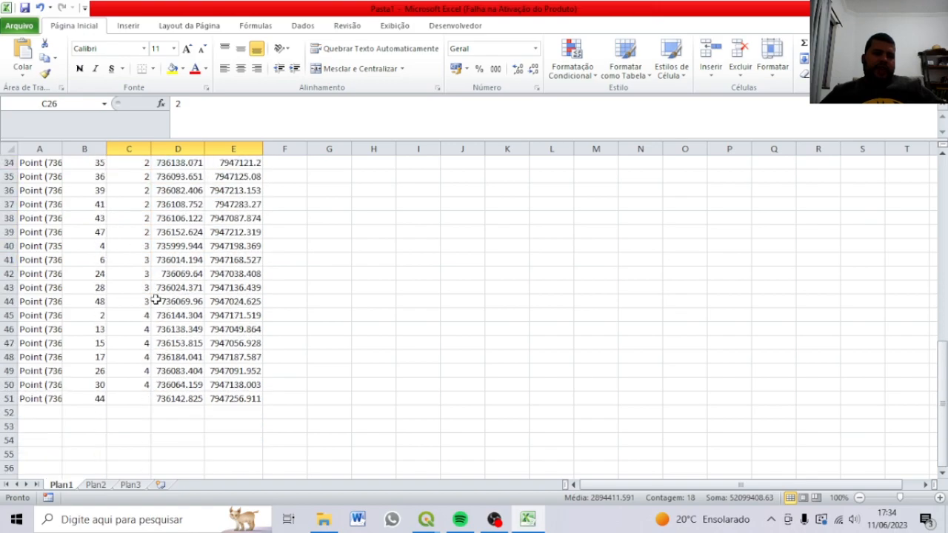
pyautogui.moveTo(139, 317); pyautogui.dragTo(236, 379)
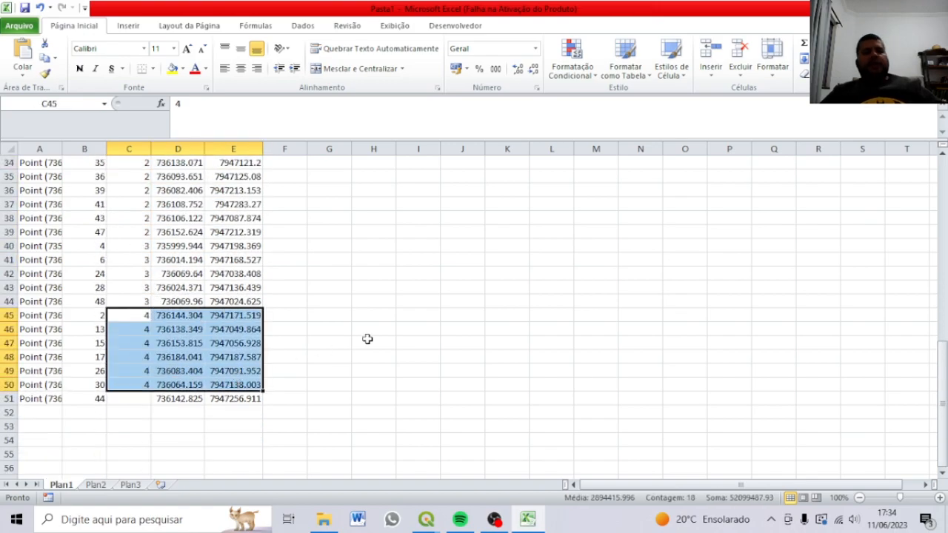
pyautogui.scroll(11, 367, 338)
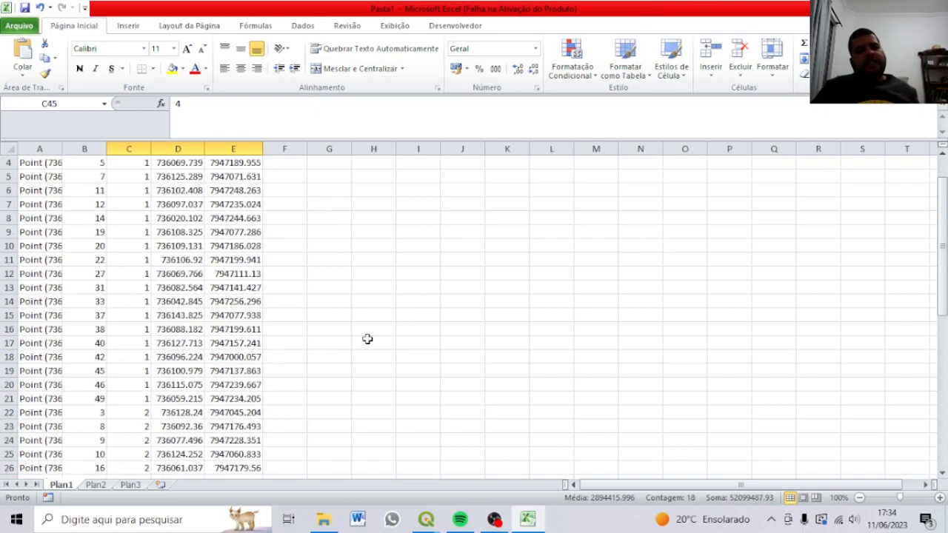
# Enter =ALEATÓRIO() in F2 and fill it down to every point row
pyautogui.click(279, 163)
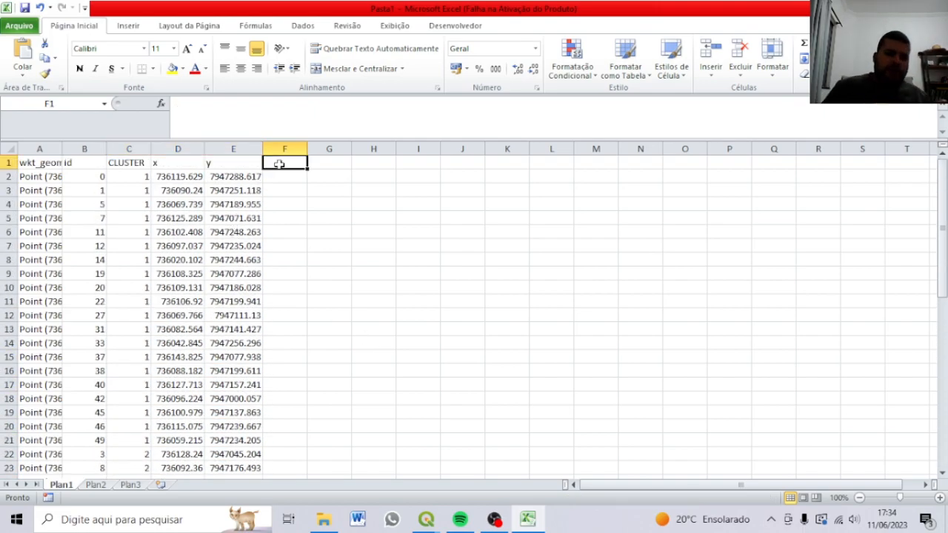
pyautogui.press('Return')
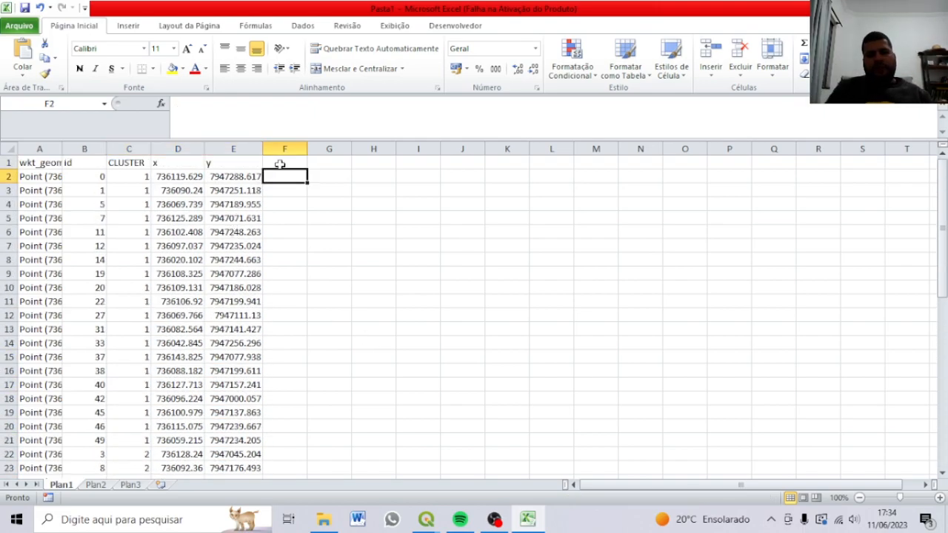
pyautogui.write('=a')
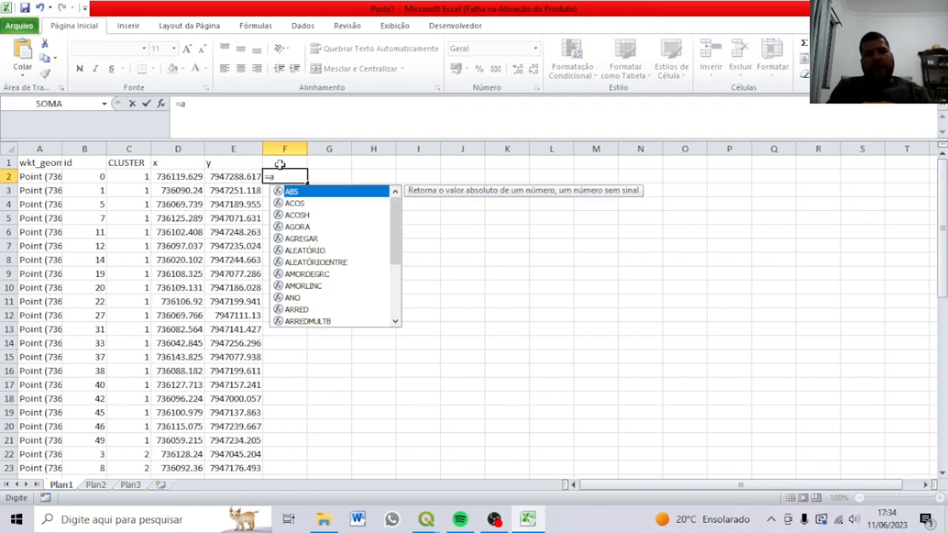
pyautogui.write('le')
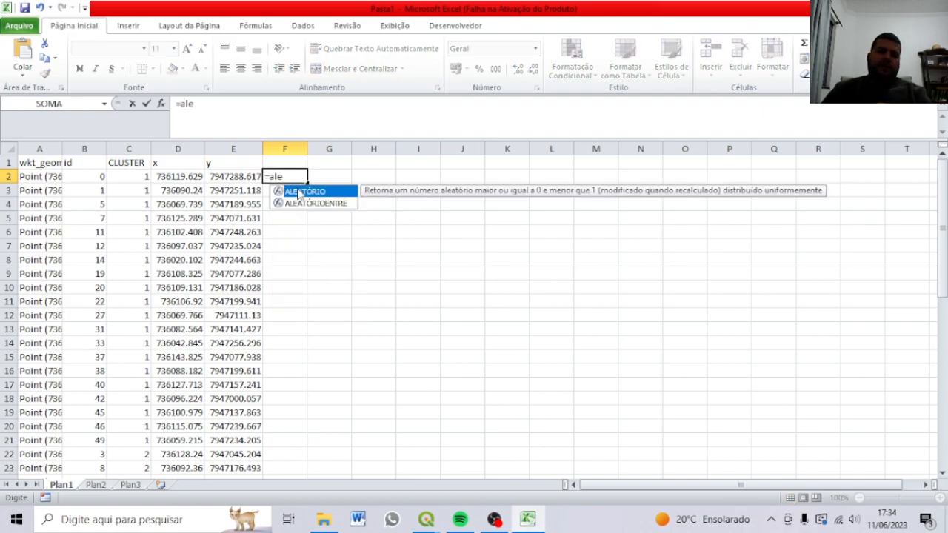
pyautogui.doubleClick(297, 191)
pyautogui.press('Return')
pyautogui.click(308, 177)
pyautogui.doubleClick(308, 181)
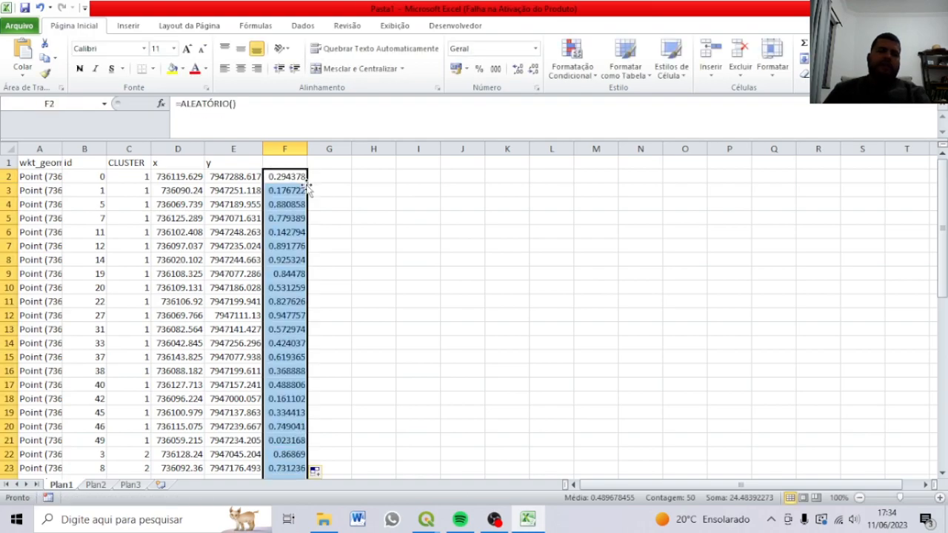
# Paste the random numbers back as fixed values and head column F 'ordem'
pyautogui.hotkey('ctrl', 'c')
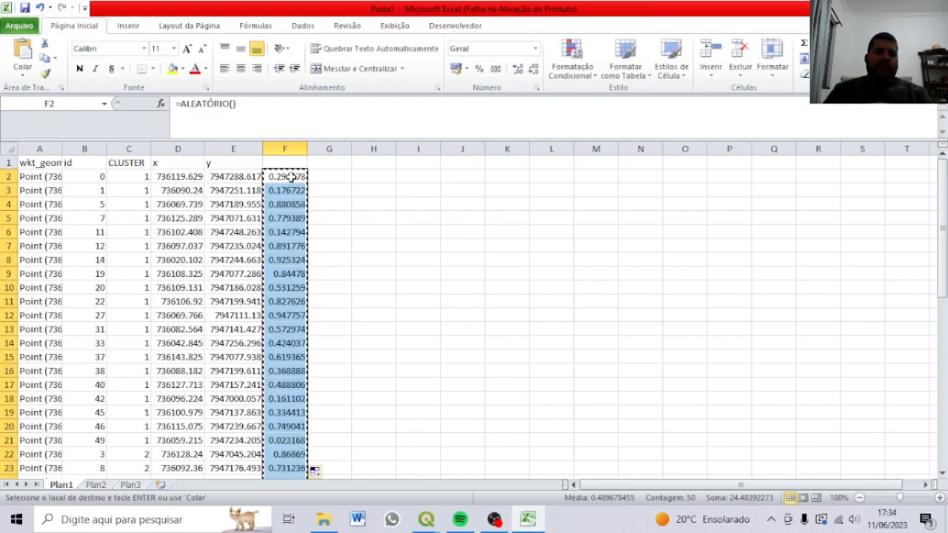
pyautogui.click(298, 178)
pyautogui.click(23, 72)
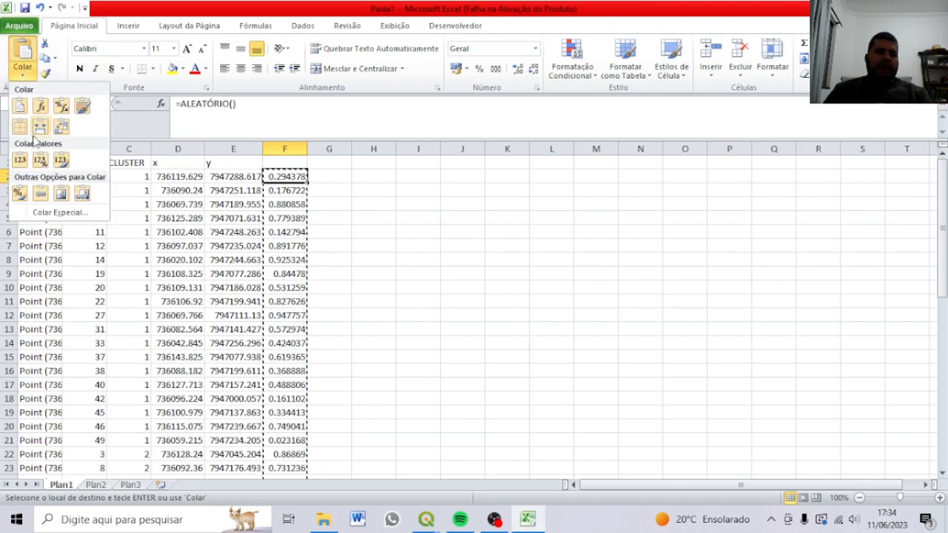
pyautogui.click(20, 159)
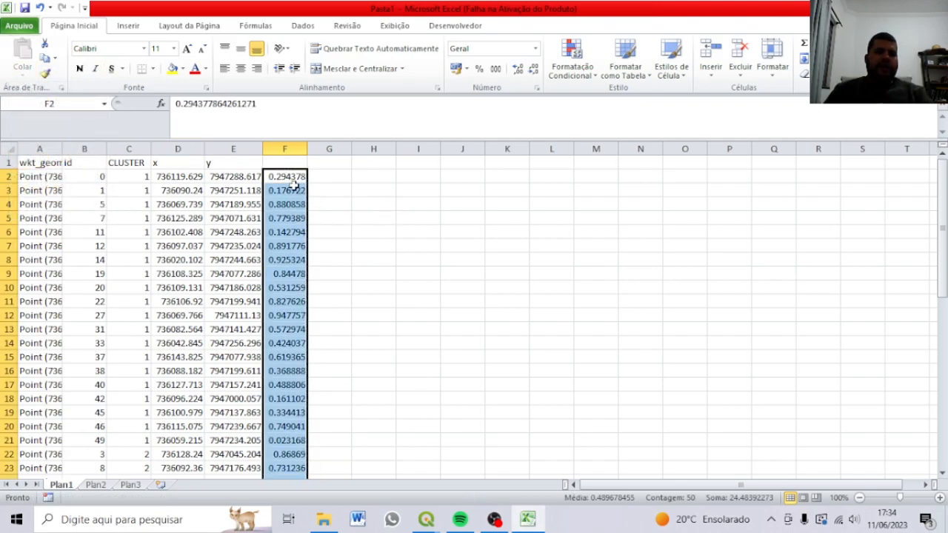
pyautogui.click(294, 188)
pyautogui.click(281, 160)
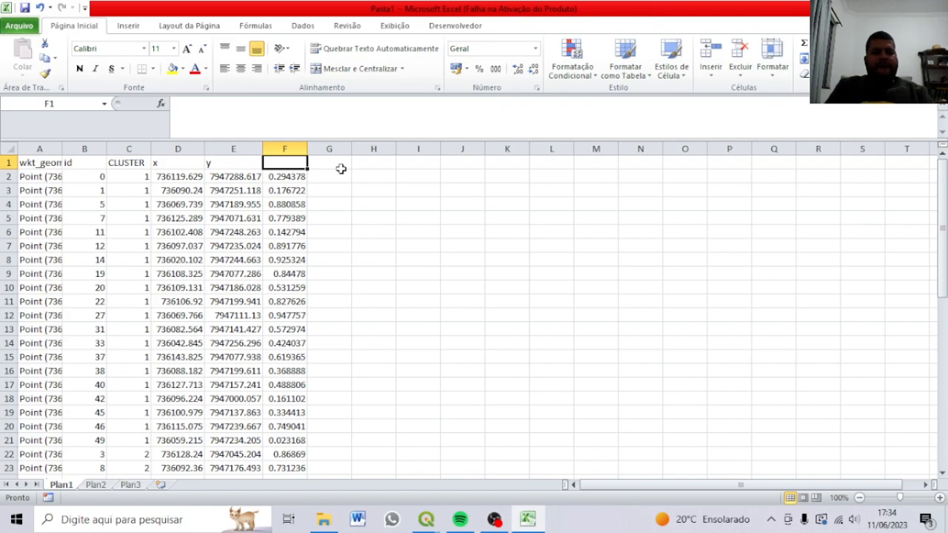
pyautogui.write('ordem')
pyautogui.press('Return')
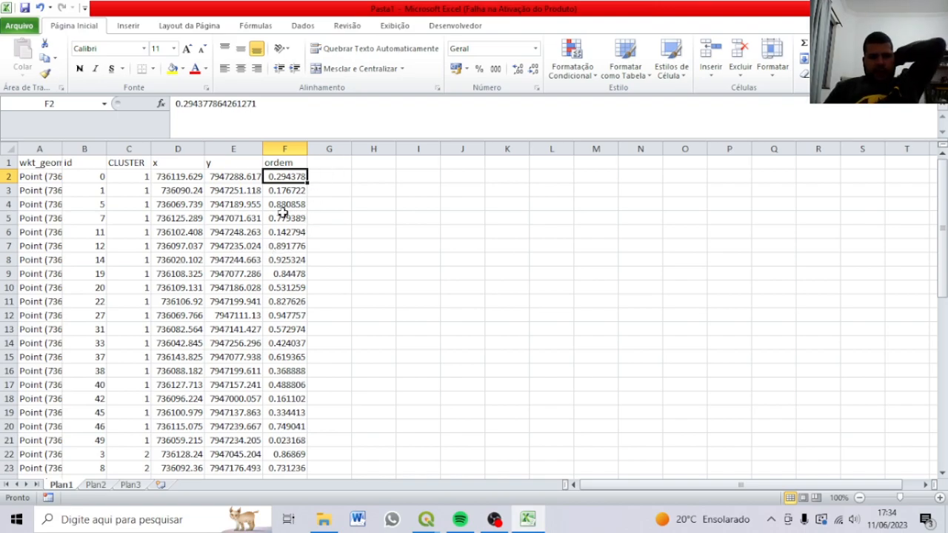
# Highlight a block of ordem values and cluster 1 cells to illustrate sampling order
pyautogui.moveTo(287, 174); pyautogui.dragTo(282, 385)
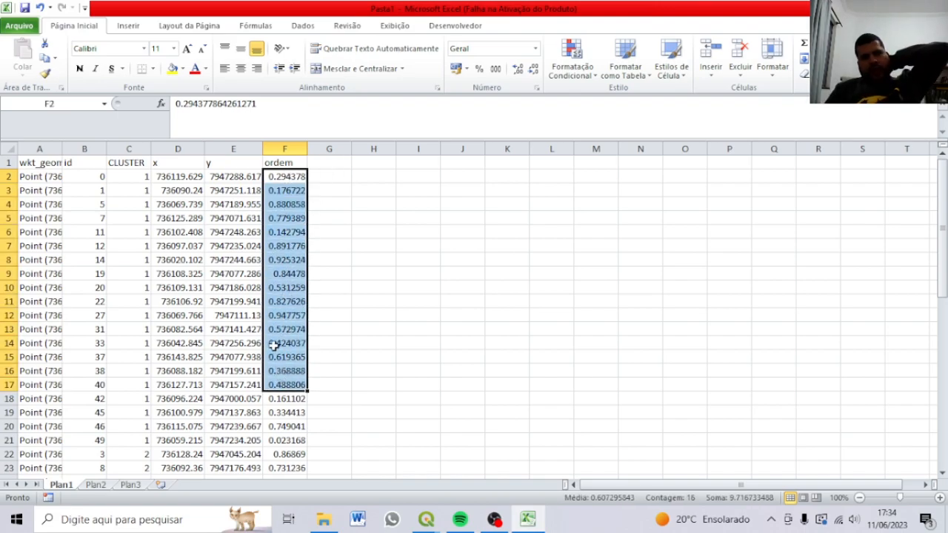
pyautogui.moveTo(130, 208); pyautogui.dragTo(131, 271)
pyautogui.scroll(-14, 159, 277)
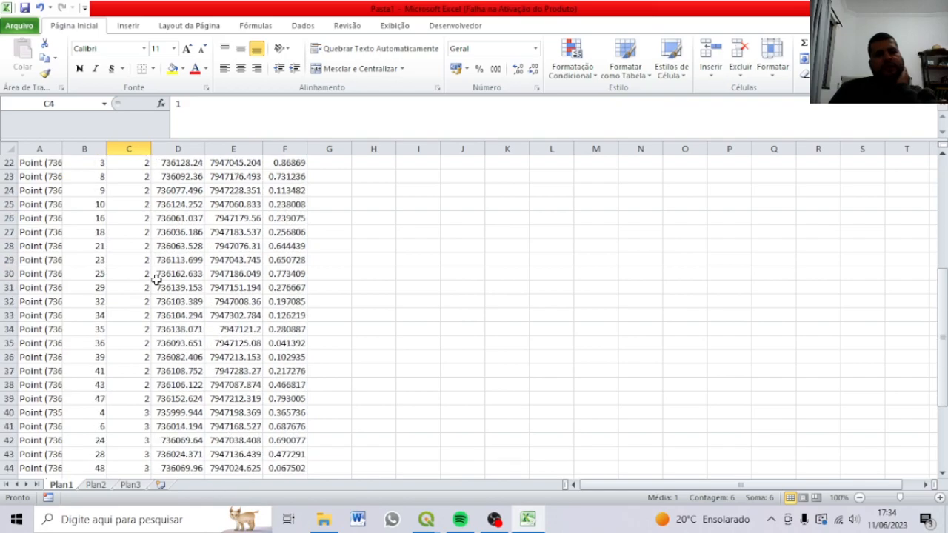
pyautogui.scroll(14, 164, 276)
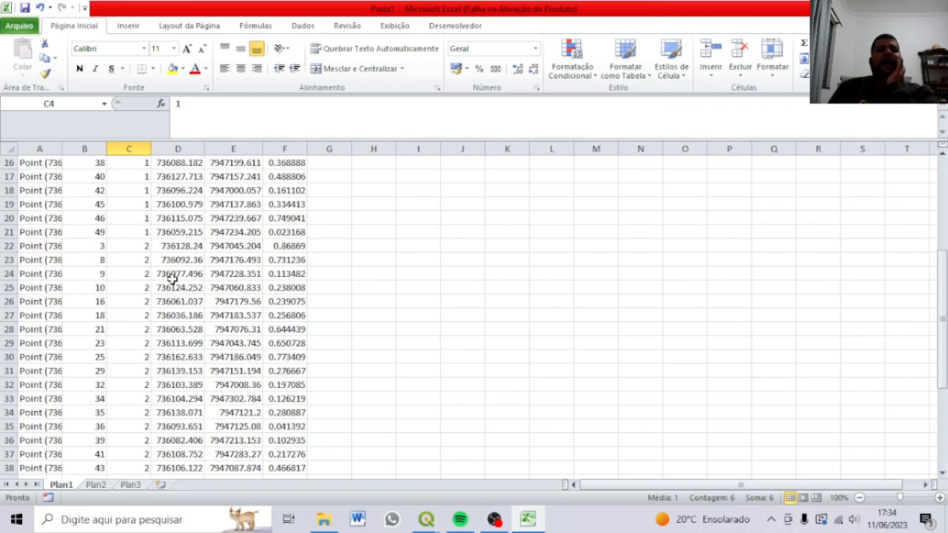
pyautogui.click(269, 246)
pyautogui.scroll(-16, 269, 246)
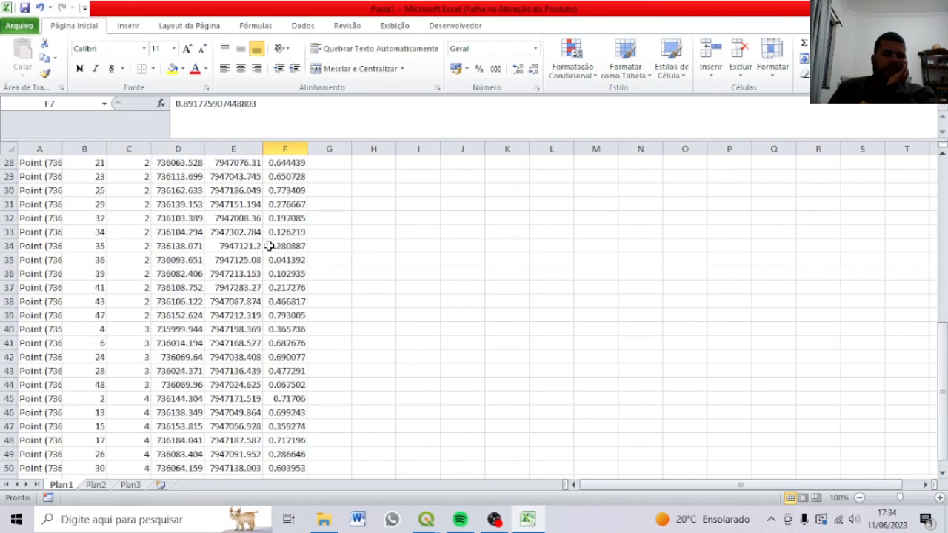
pyautogui.scroll(5, 268, 246)
pyautogui.scroll(11, 269, 246)
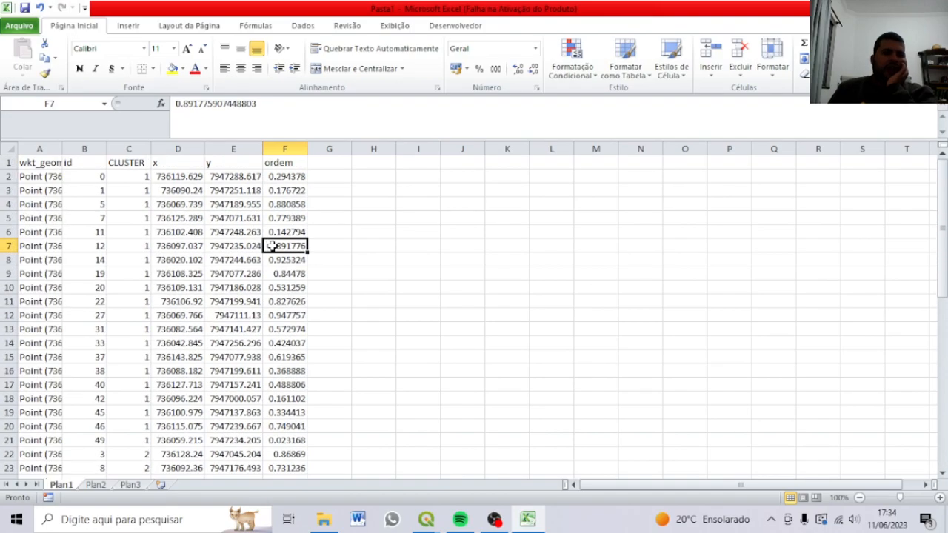
# Select further CLUSTER cells, then bring the QGIS project window to the front
pyautogui.moveTo(131, 191); pyautogui.dragTo(132, 332)
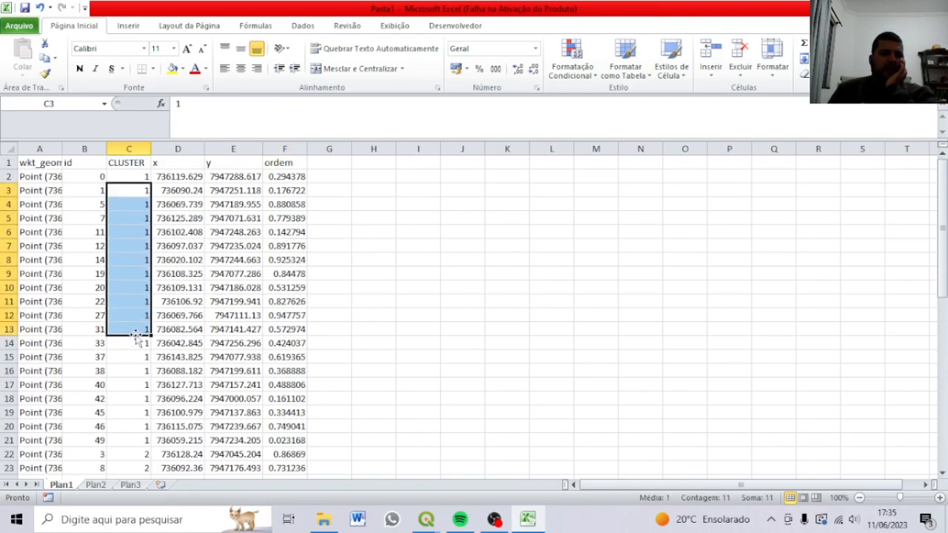
pyautogui.scroll(-9, 138, 331)
pyautogui.moveTo(138, 216); pyautogui.dragTo(140, 399)
pyautogui.scroll(-3, 133, 290)
pyautogui.scroll(4, 131, 313)
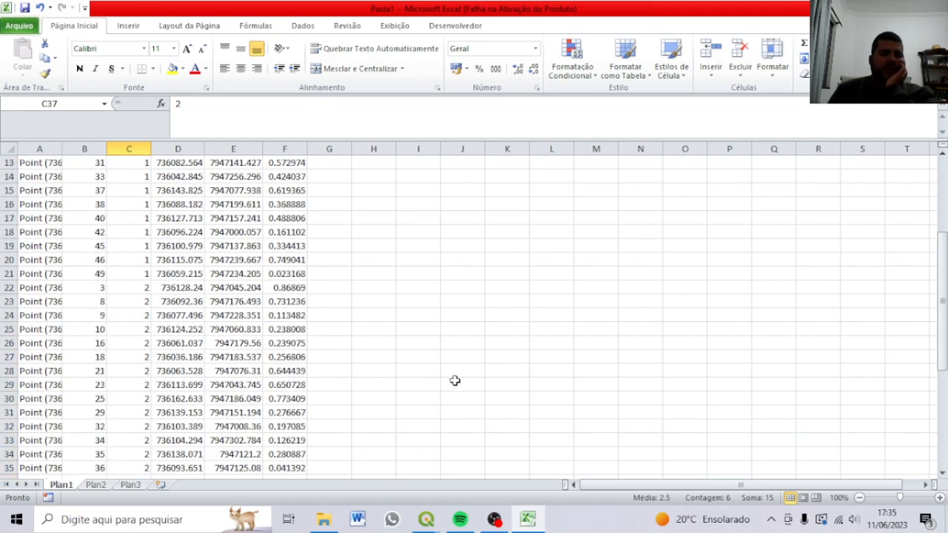
pyautogui.click(426, 521)
pyautogui.click(408, 463)
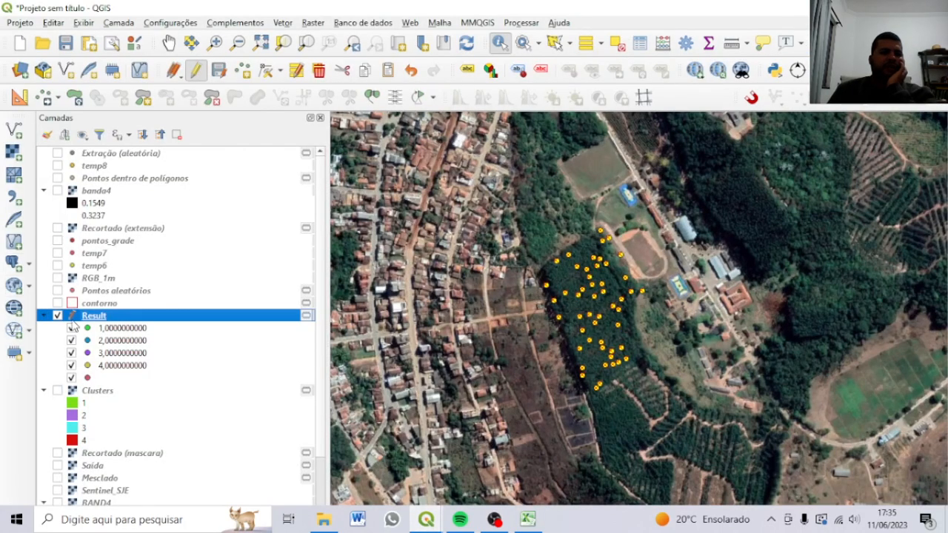
# Stop editing the Result layer and save its changes
pyautogui.click(197, 71)
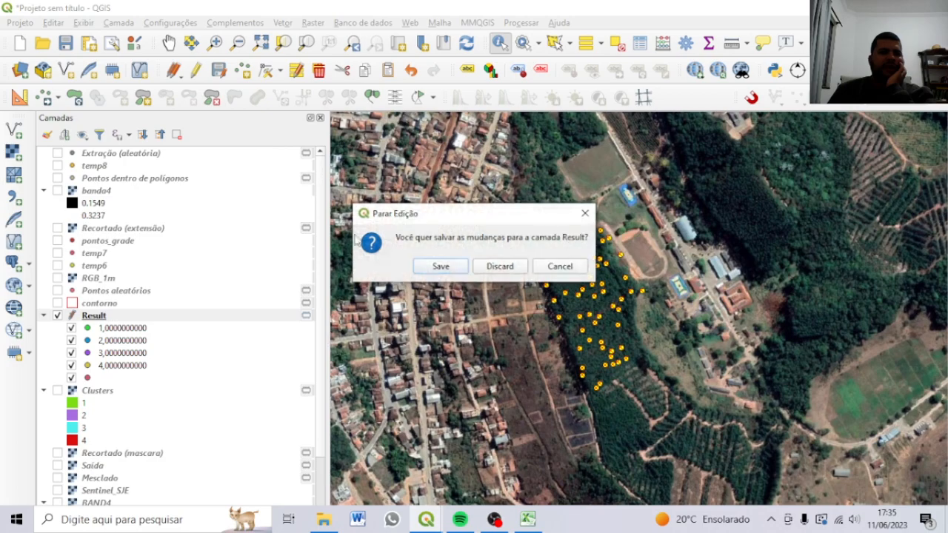
pyautogui.click(445, 267)
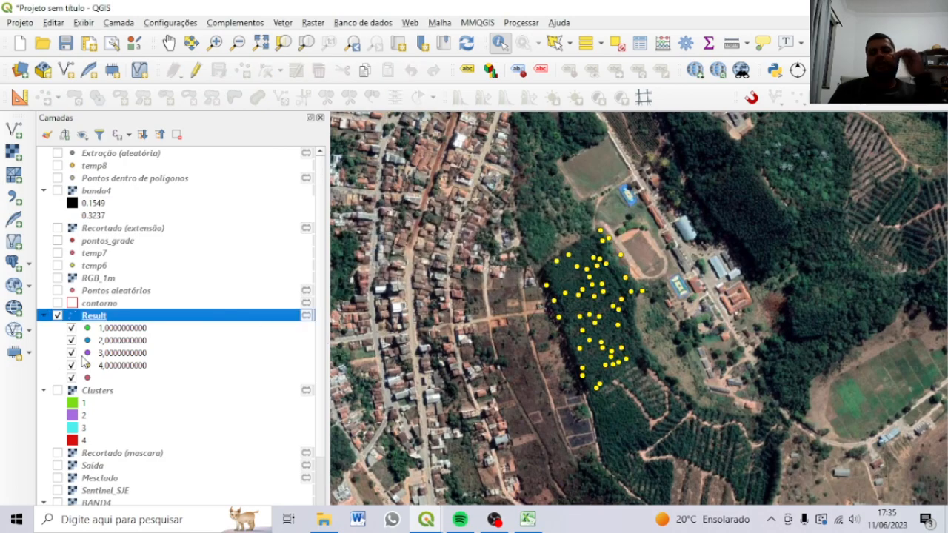
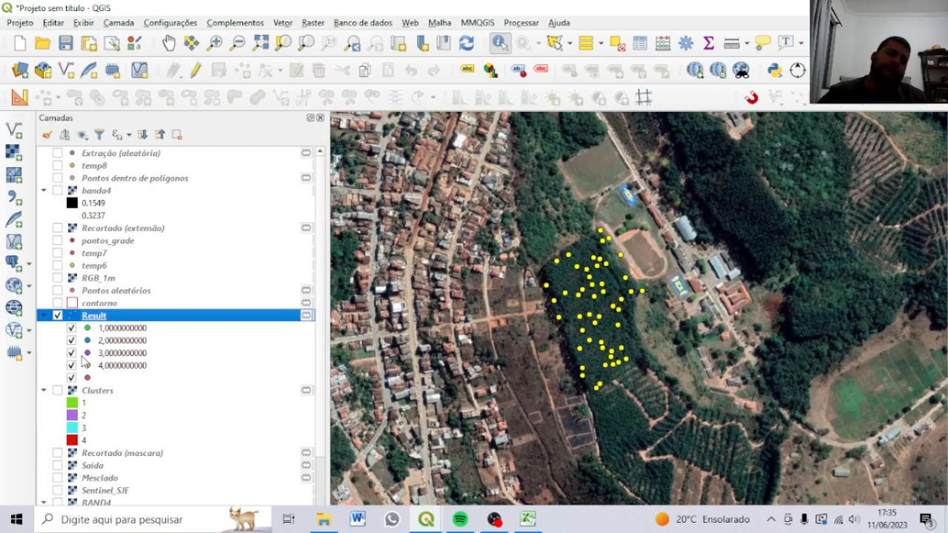
# Hide Result and compare the pontos_grade, temp8 and Pontos dentro de polígonos points by toggling each
pyautogui.click(58, 315)
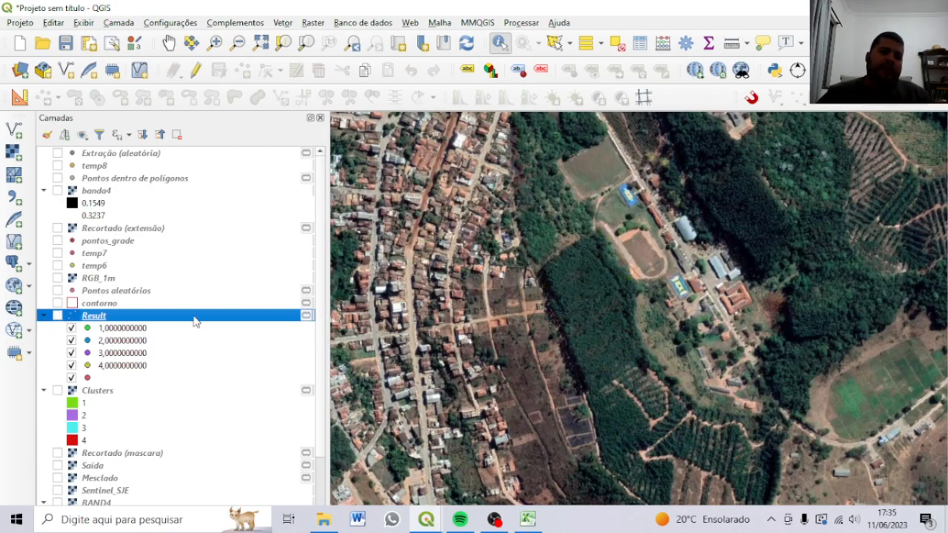
pyautogui.click(58, 241)
pyautogui.click(57, 242)
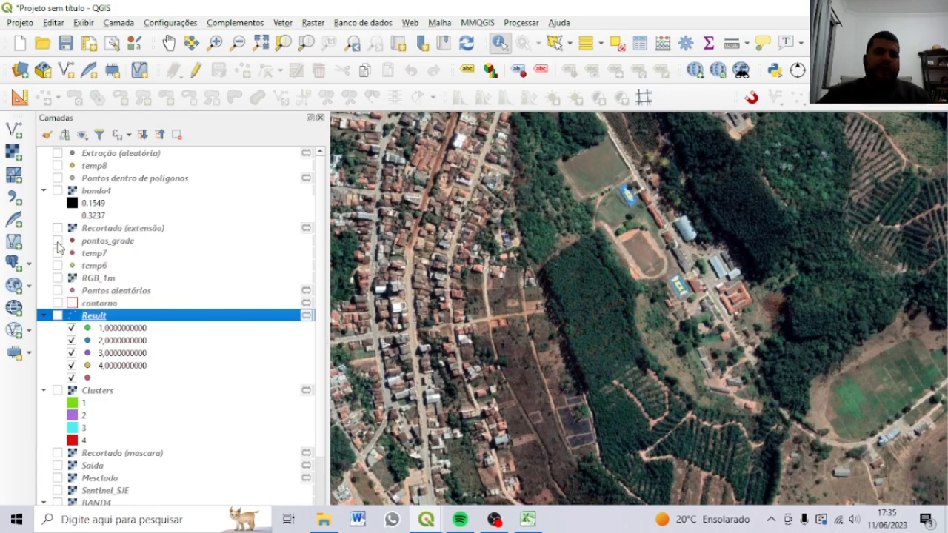
pyautogui.click(57, 166)
pyautogui.click(57, 166)
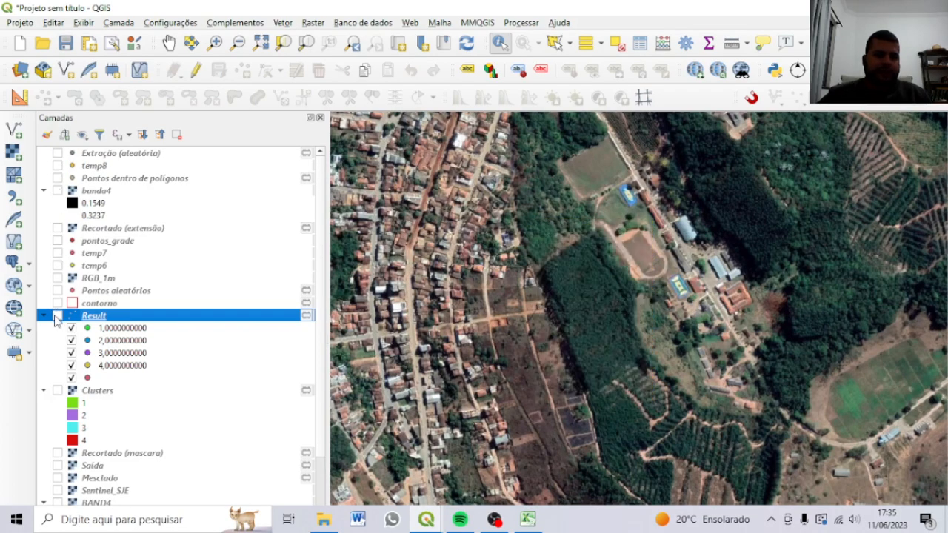
pyautogui.click(58, 241)
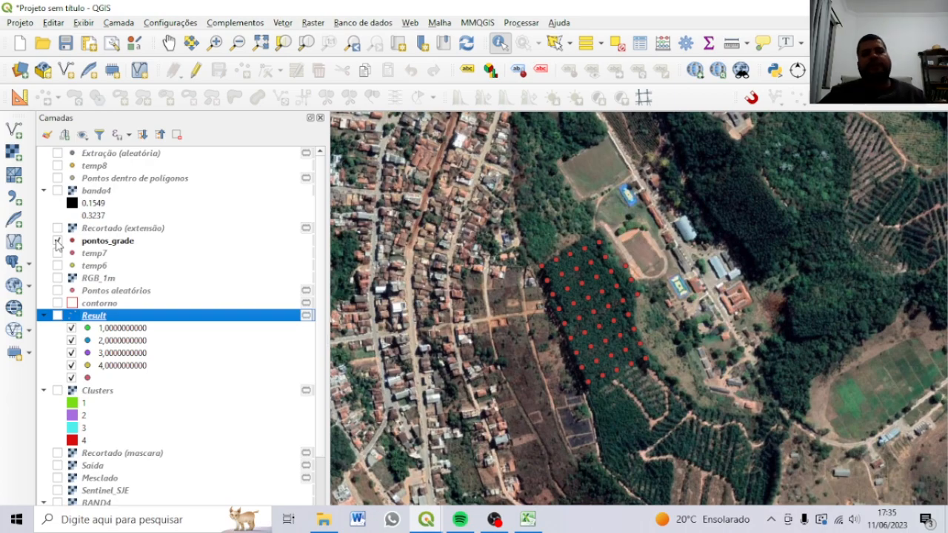
pyautogui.click(58, 241)
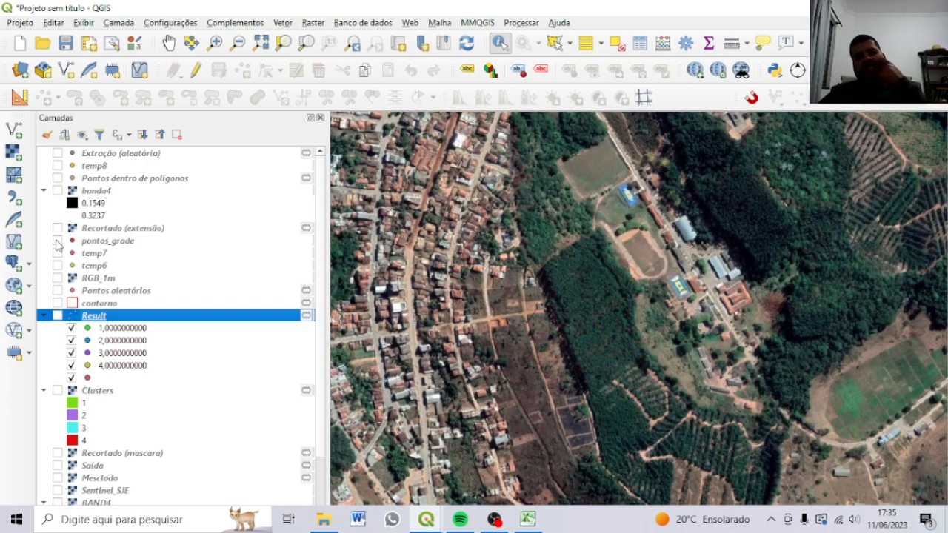
pyautogui.click(57, 179)
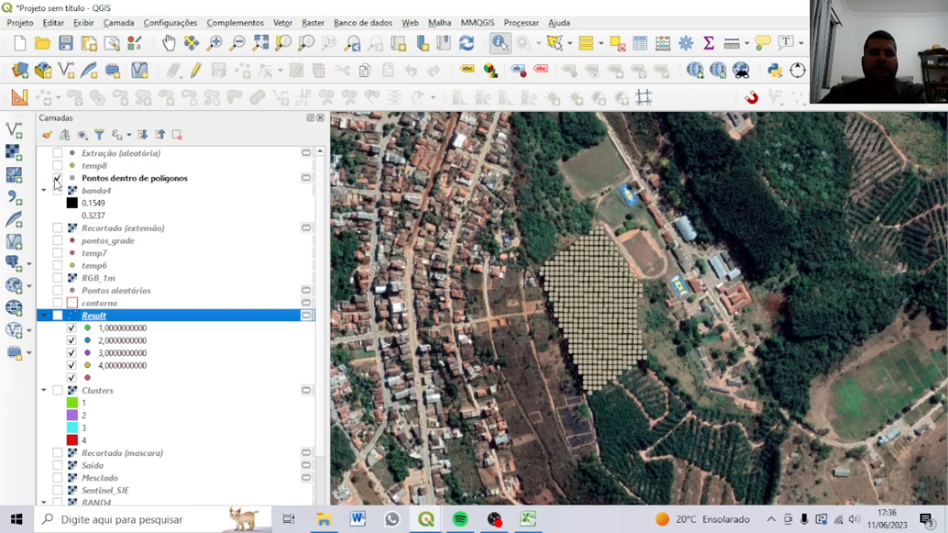
pyautogui.click(57, 179)
pyautogui.click(57, 180)
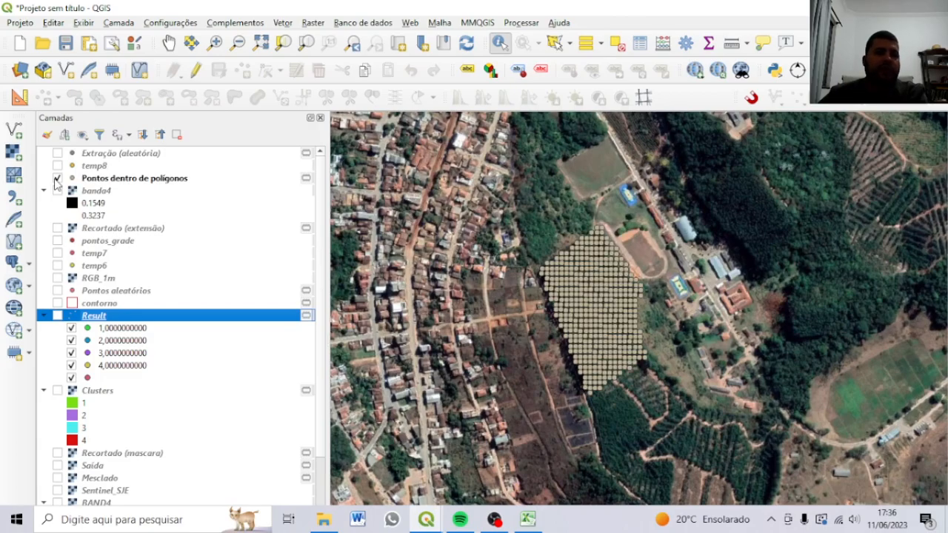
pyautogui.click(57, 179)
# Compare the Extração, pontos_grade and Pontos aleatórios points, then show the Result class points again
pyautogui.click(57, 154)
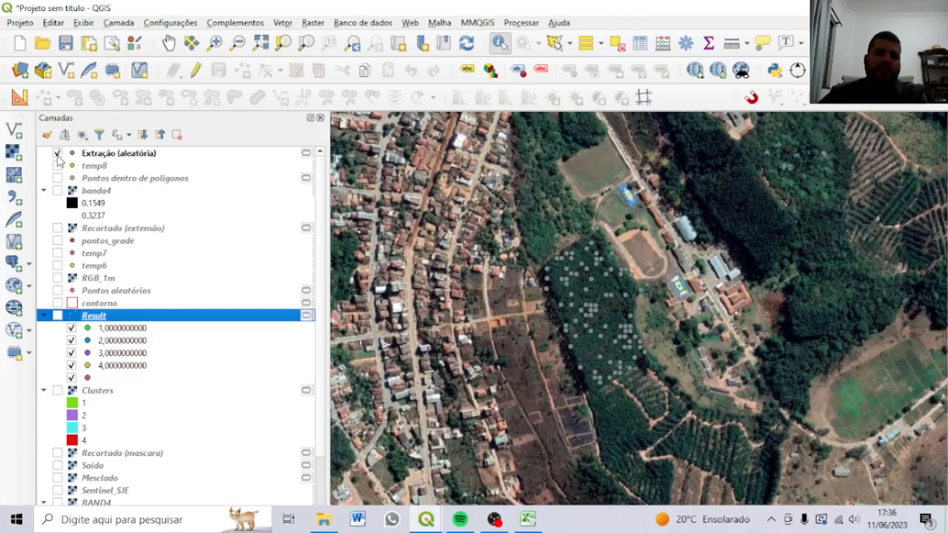
pyautogui.click(57, 154)
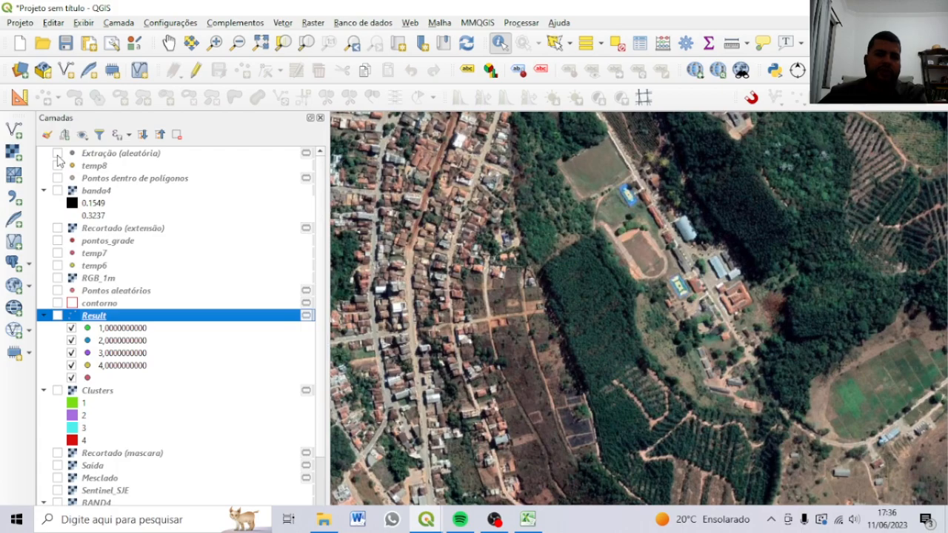
pyautogui.click(57, 242)
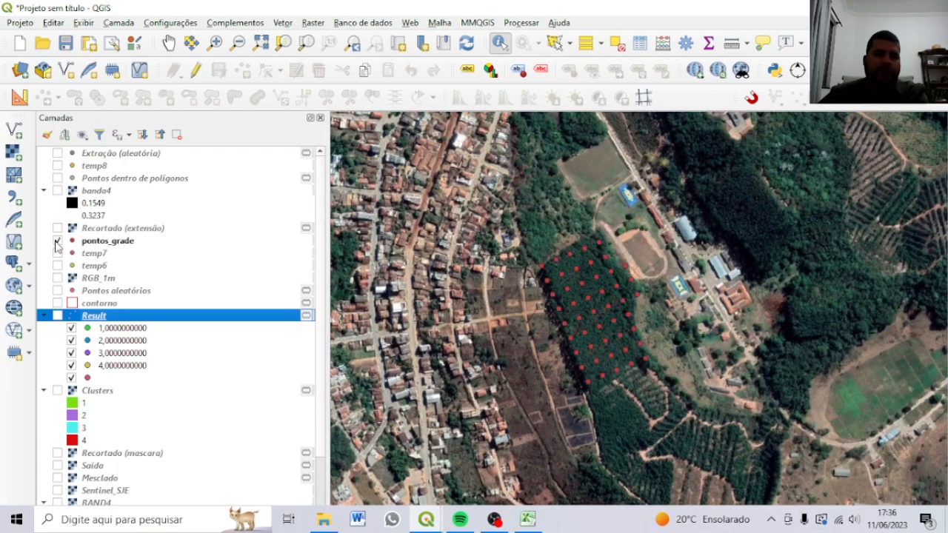
pyautogui.click(57, 242)
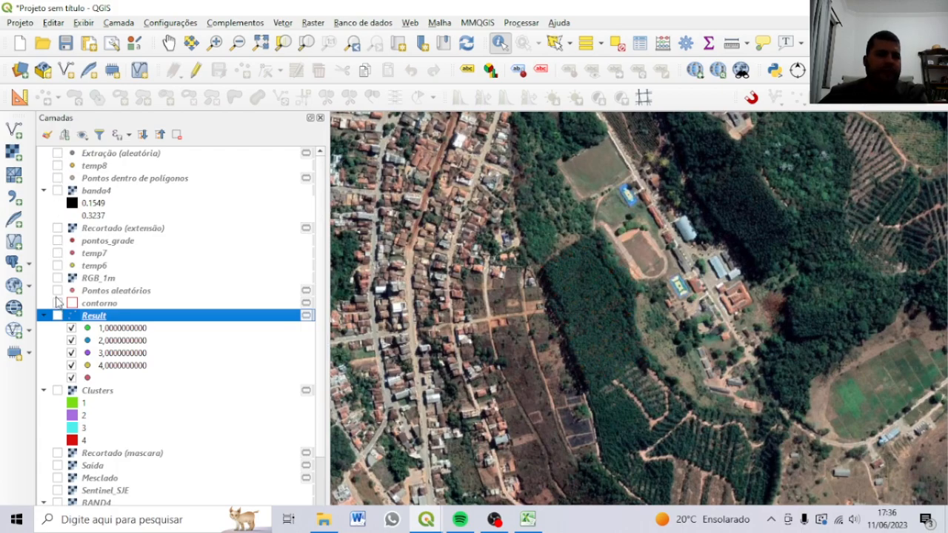
pyautogui.click(53, 294)
pyautogui.click(57, 291)
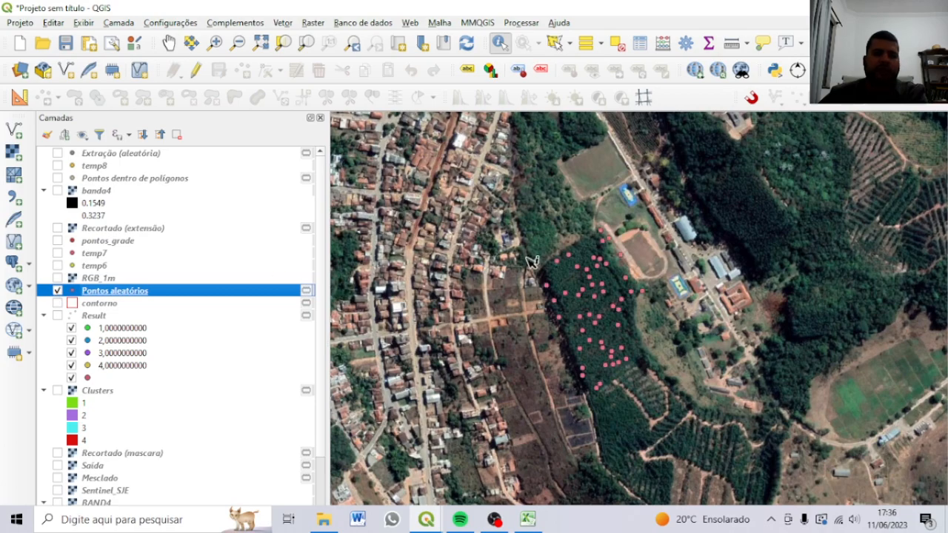
pyautogui.click(57, 291)
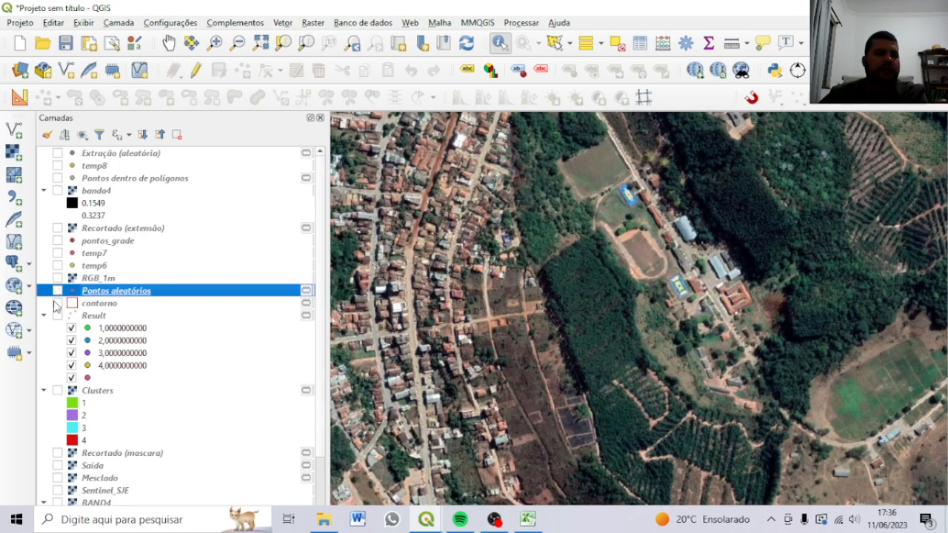
pyautogui.click(57, 316)
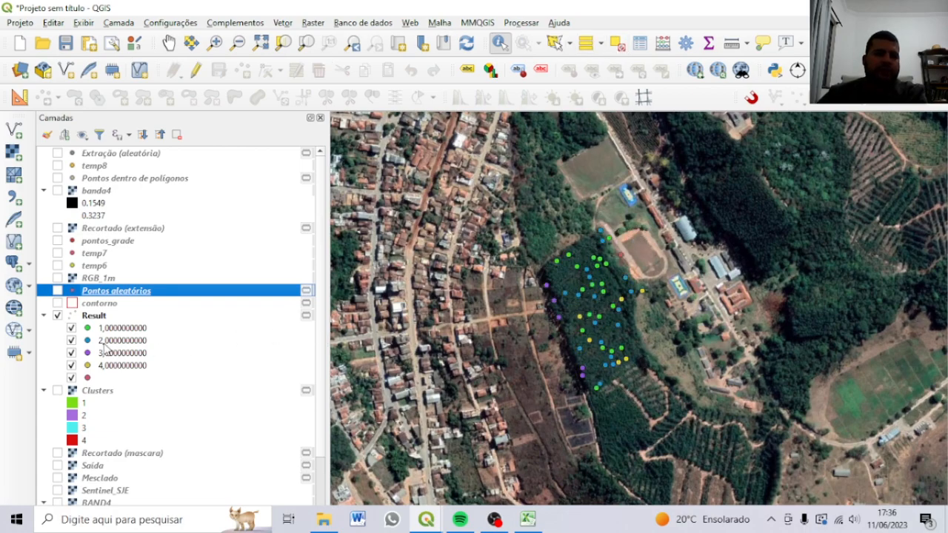
# Zoom the map, show the pontos_grade grid points and select that layer
pyautogui.scroll(-4, 108, 349)
pyautogui.scroll(-1, 108, 348)
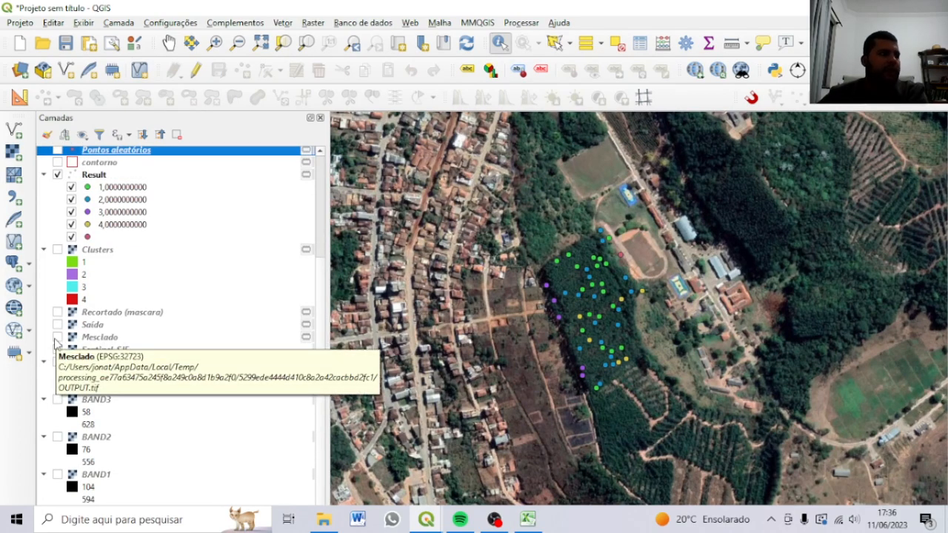
pyautogui.scroll(-1, 621, 282)
pyautogui.scroll(1, 621, 281)
pyautogui.scroll(1, 624, 286)
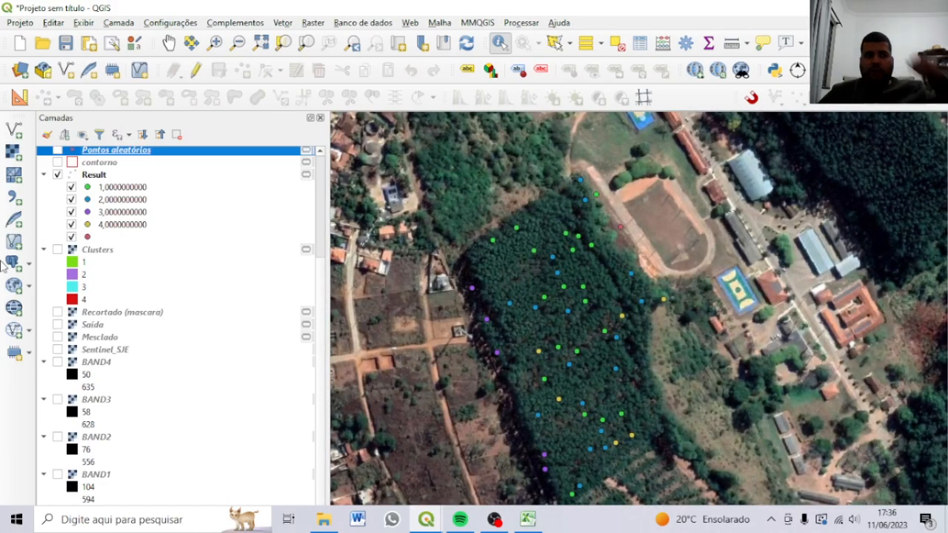
pyautogui.scroll(4, 191, 208)
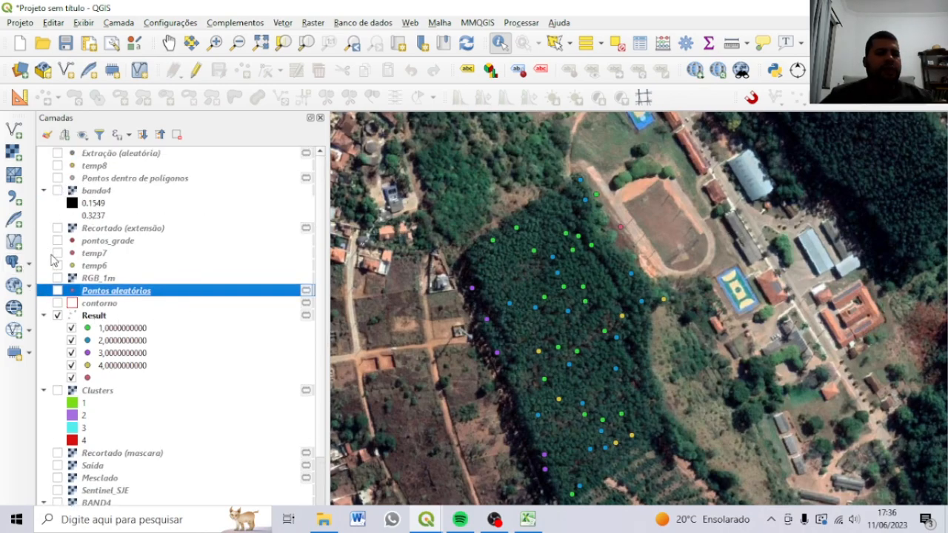
pyautogui.click(57, 242)
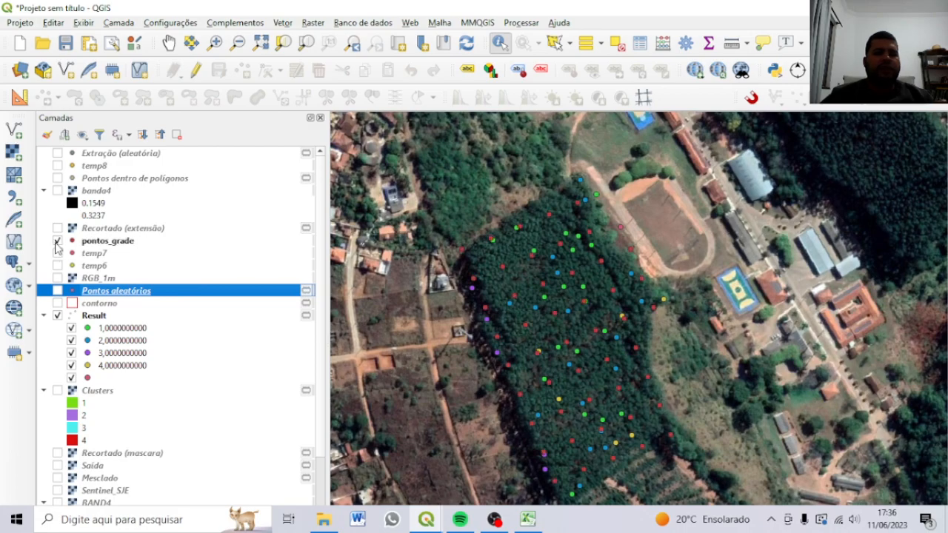
pyautogui.click(98, 243)
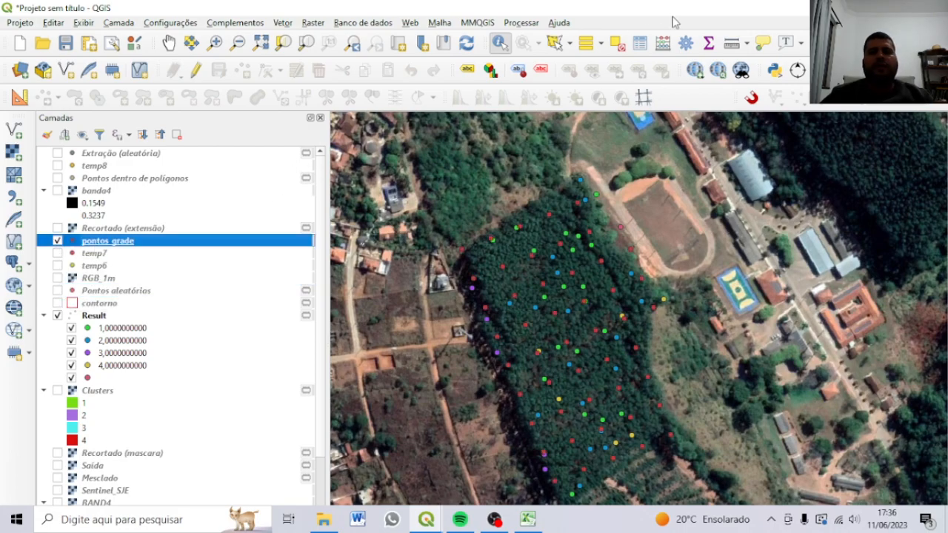
# Select all 48 records in the pontos_grade attribute table and switch to Excel
pyautogui.click(640, 45)
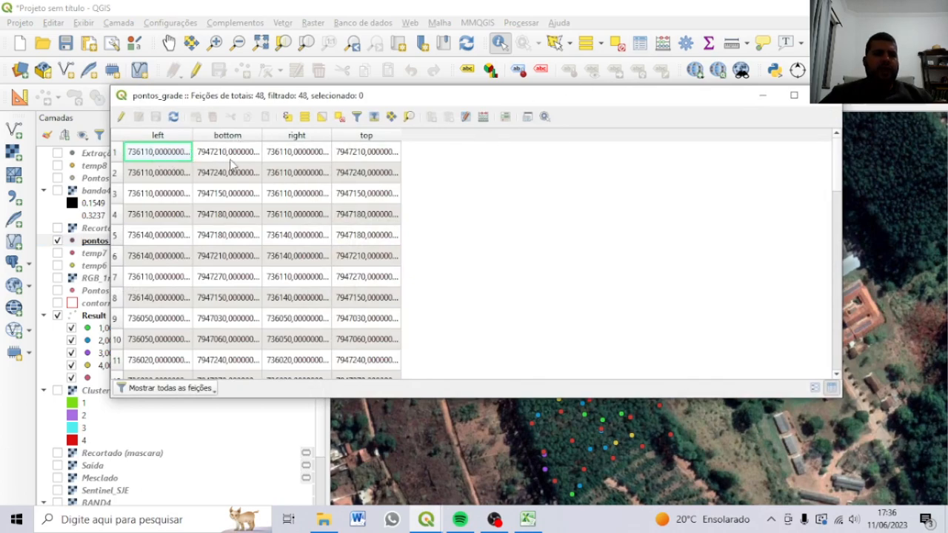
pyautogui.click(118, 137)
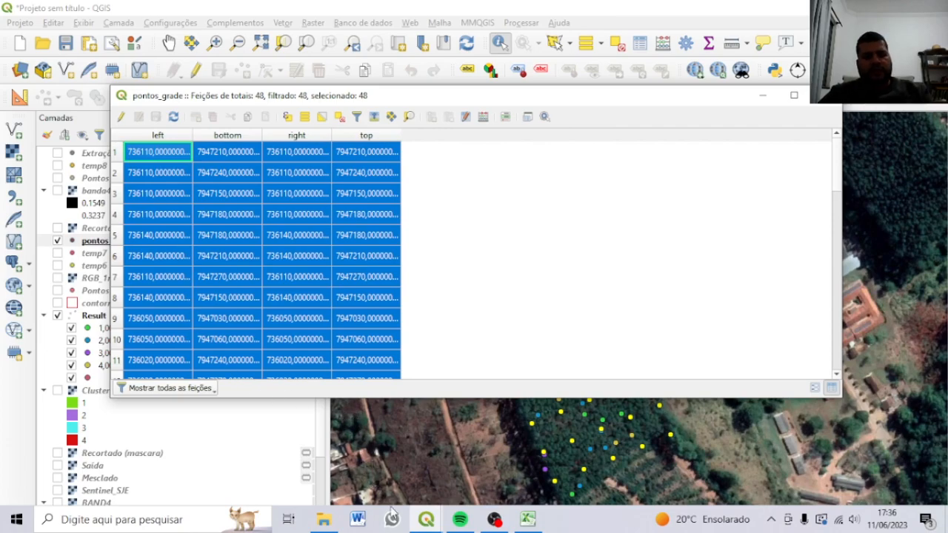
pyautogui.click(527, 519)
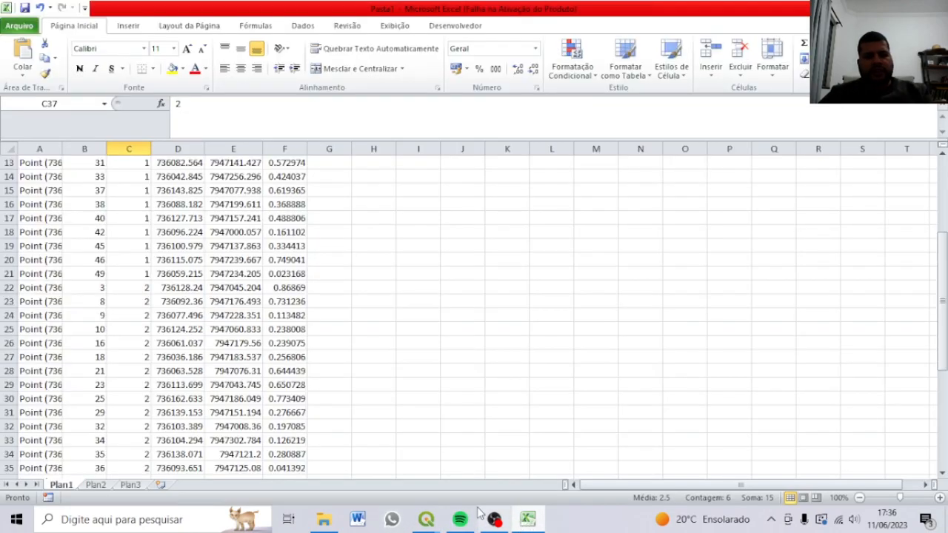
# Paste the grid point table into Plan2, keeping source formatting, and delete the wkt_geom and extra columns
pyautogui.click(99, 485)
pyautogui.hotkey('ctrl', 'v')
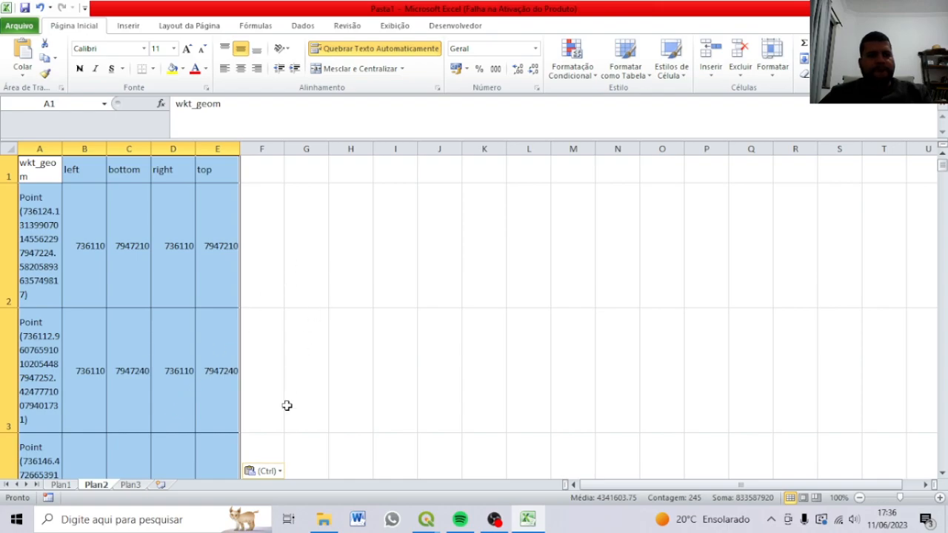
pyautogui.click(274, 452)
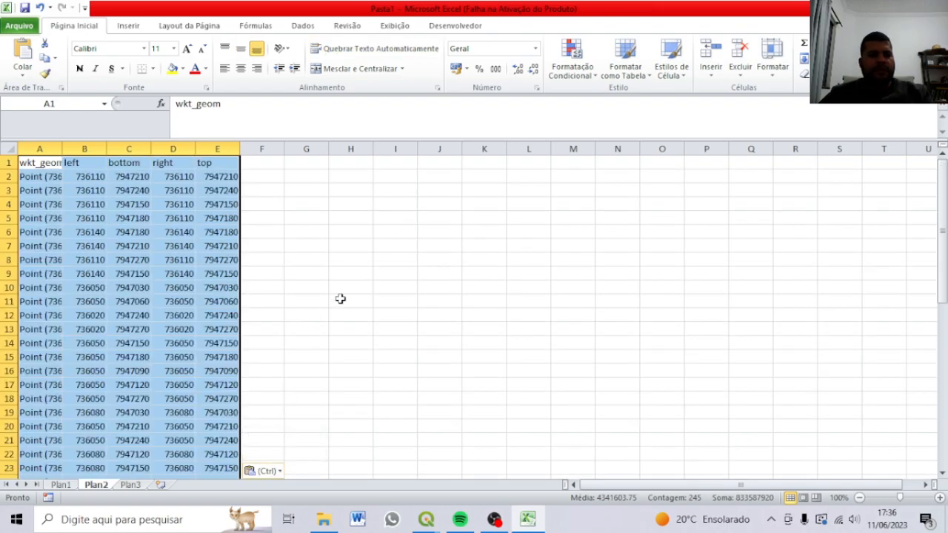
pyautogui.click(339, 299)
pyautogui.click(37, 145)
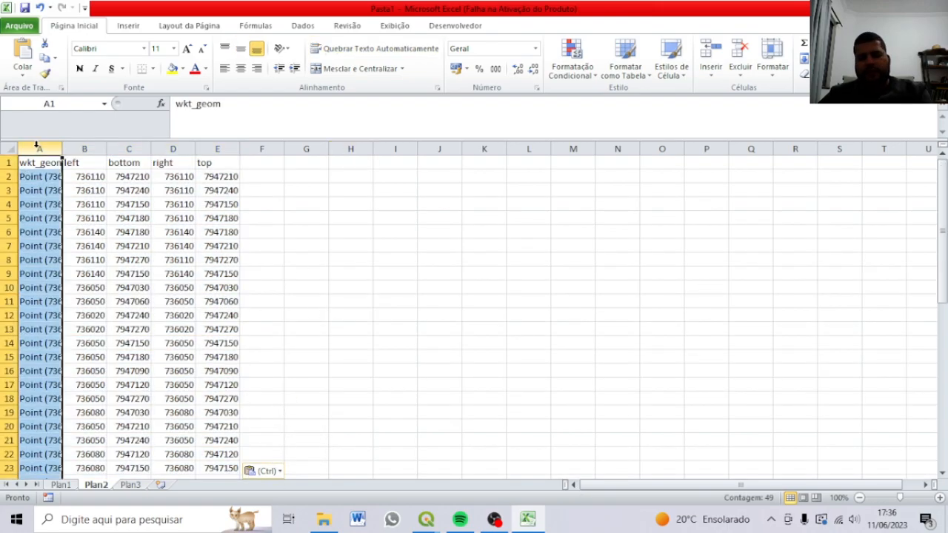
pyautogui.press('Delete')
pyautogui.moveTo(173, 148); pyautogui.dragTo(250, 148)
pyautogui.press('Delete')
# Add headers ponto, long and lat, and number the points 1, 2, 3… down column A
pyautogui.click(71, 159)
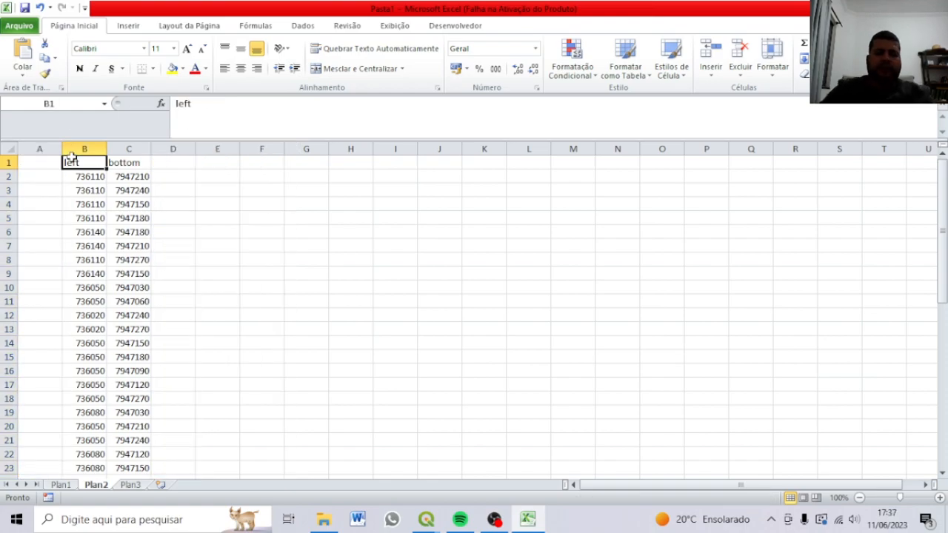
pyautogui.write('long')
pyautogui.press('Tab')
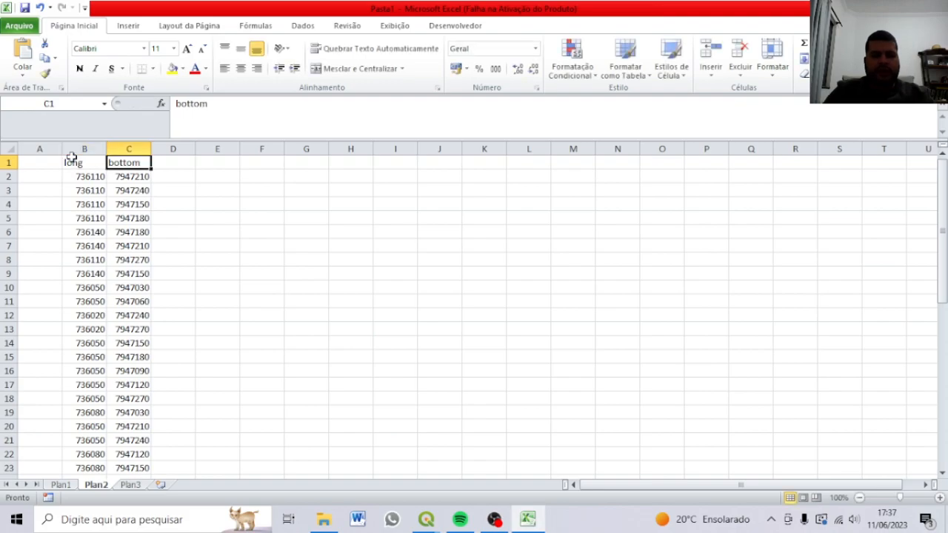
pyautogui.write('lat')
pyautogui.press('Return')
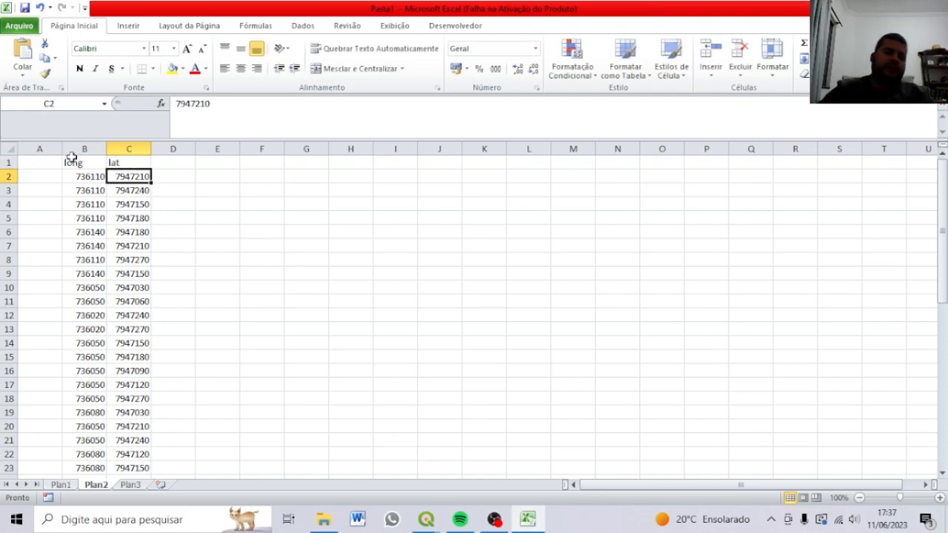
pyautogui.click(39, 162)
pyautogui.write('p')
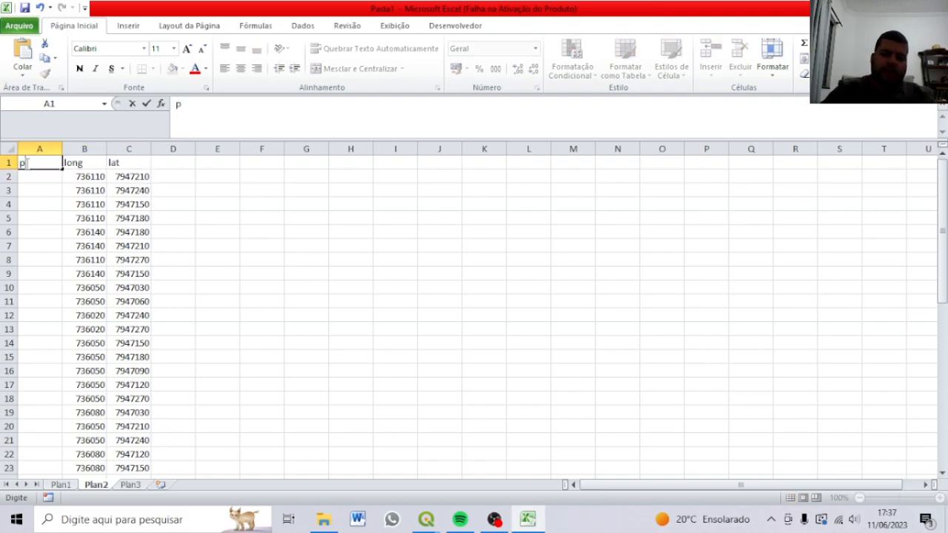
pyautogui.write('onto')
pyautogui.press('Return')
pyautogui.write('1')
pyautogui.press('Return')
pyautogui.write('2')
pyautogui.press('Return')
pyautogui.write('3')
pyautogui.press('Return')
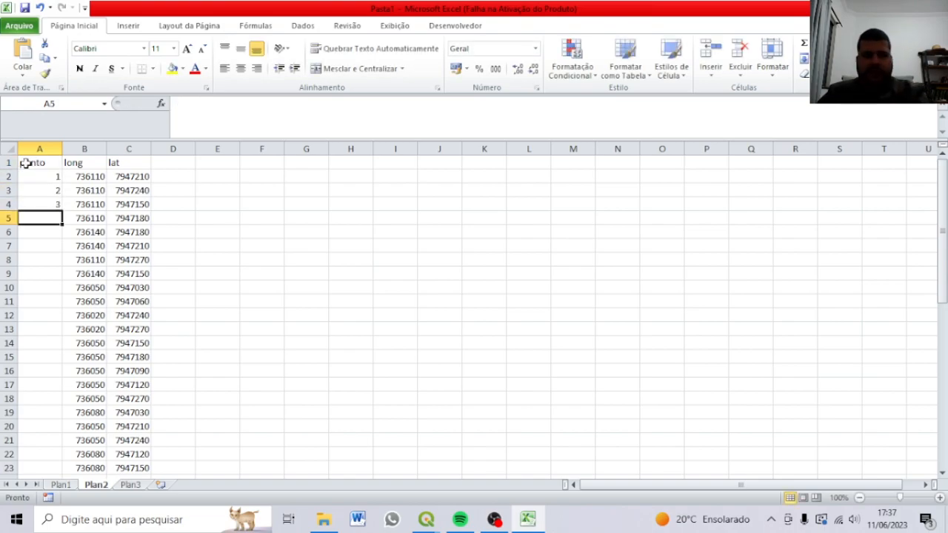
pyautogui.moveTo(32, 180); pyautogui.dragTo(39, 202)
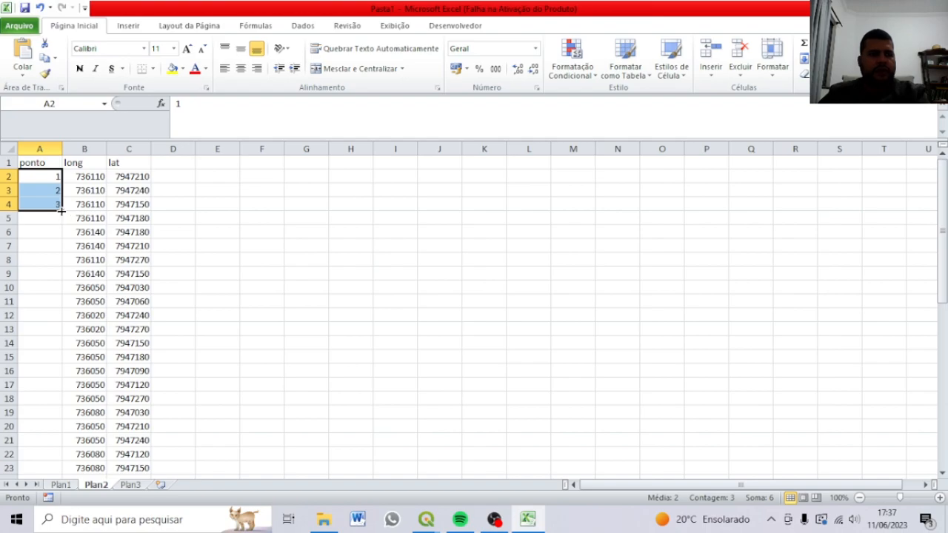
pyautogui.doubleClick(61, 211)
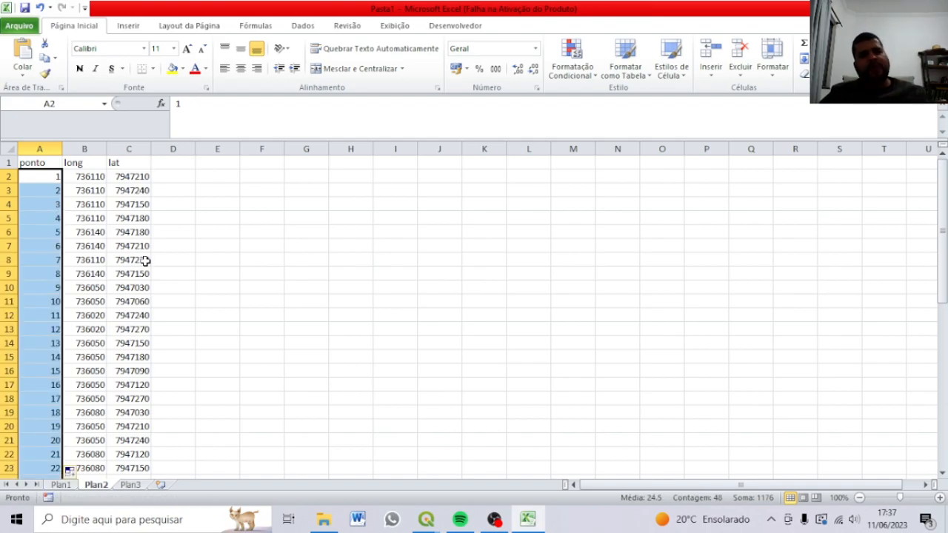
# Review the long and lat coordinate values down the sheet
pyautogui.scroll(-10, 146, 261)
pyautogui.scroll(10, 146, 260)
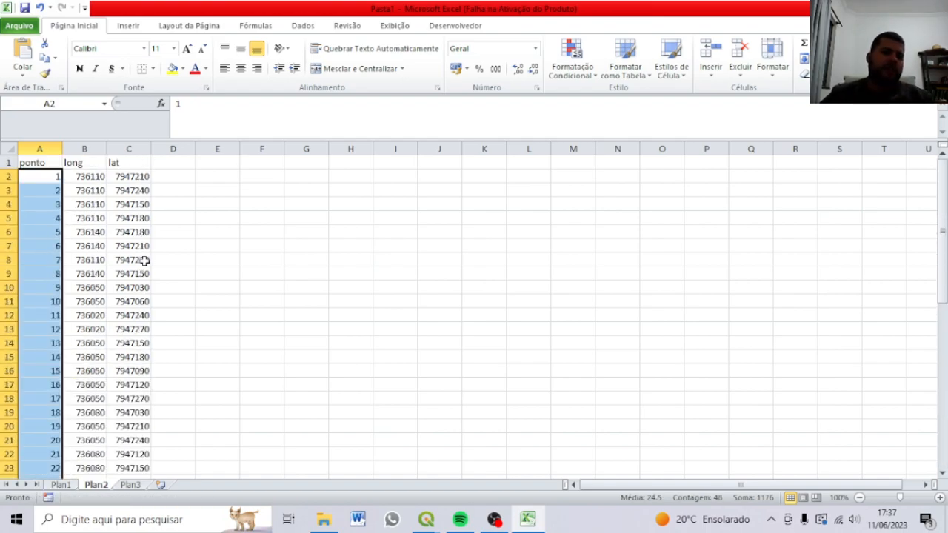
pyautogui.click(128, 177)
pyautogui.moveTo(71, 176); pyautogui.dragTo(117, 452)
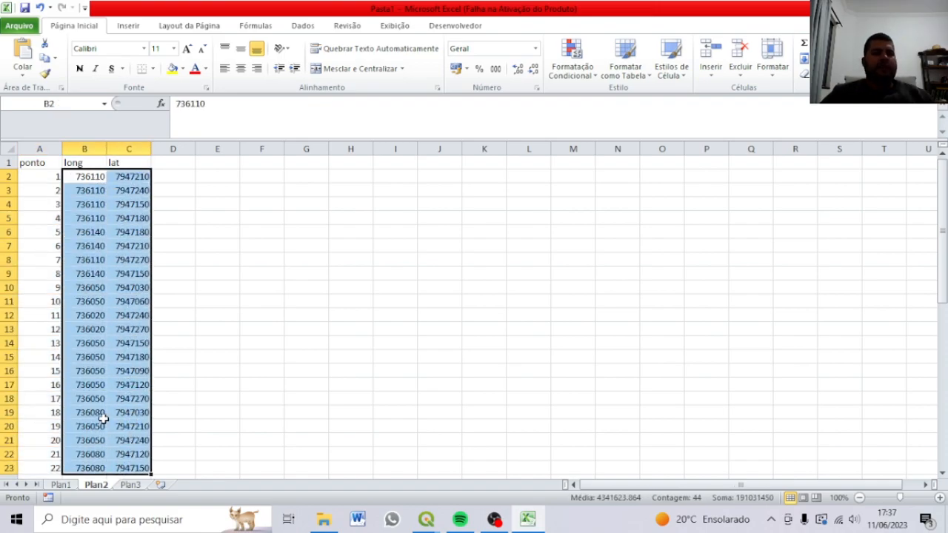
pyautogui.click(100, 240)
pyautogui.scroll(-11, 100, 240)
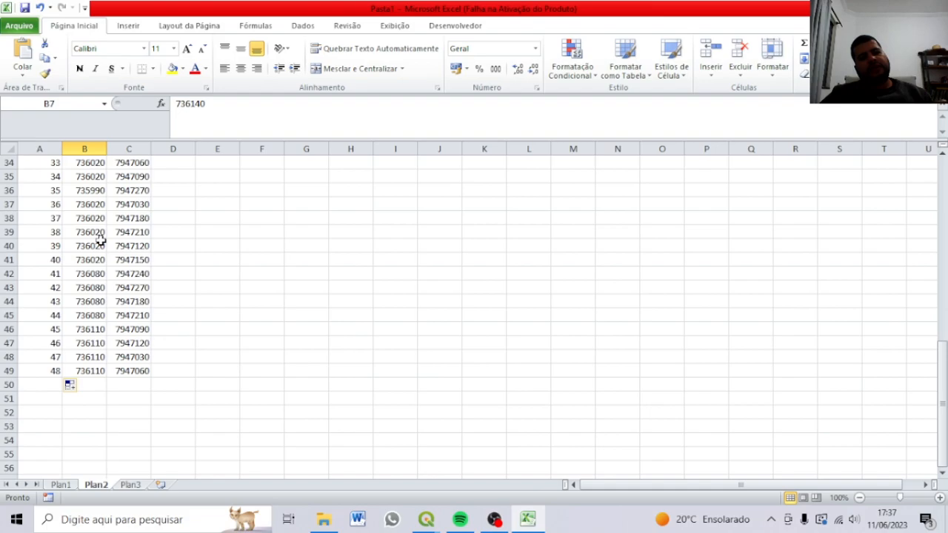
pyautogui.scroll(11, 100, 240)
# Copy the whole ponto, long, lat table and paste it into a new Notepad document
pyautogui.click(37, 165)
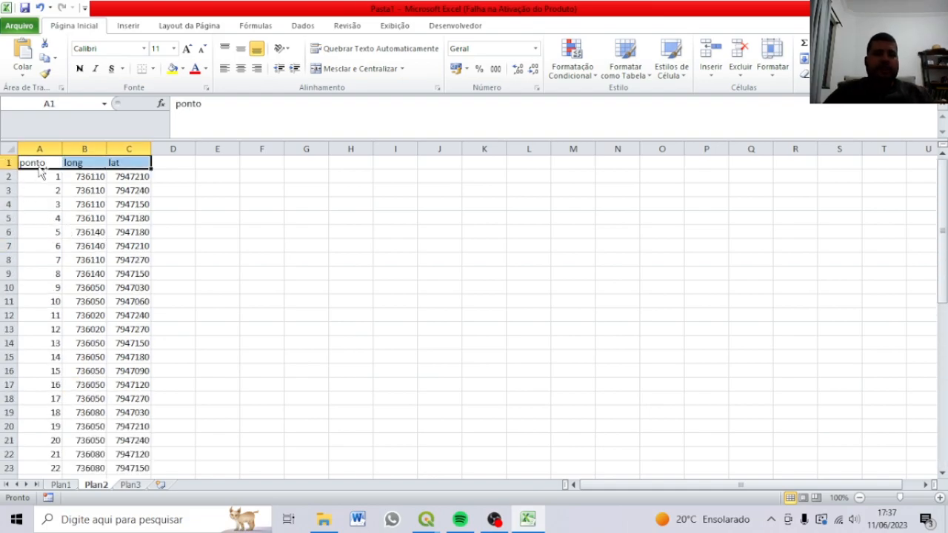
pyautogui.hotkey('ctrl', 'shift', 'End')
pyautogui.hotkey('ctrl', 'c')
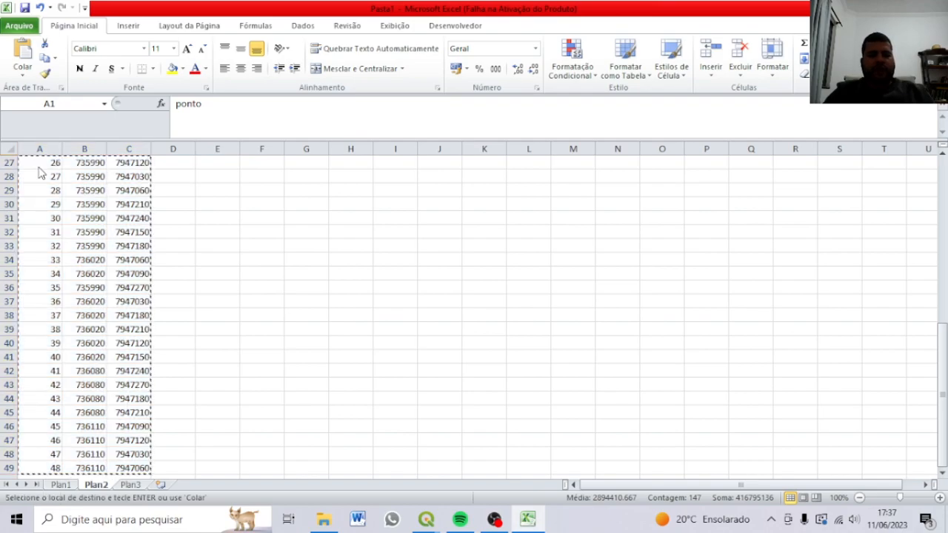
pyautogui.press('super+r')
pyautogui.press('Return')
pyautogui.hotkey('ctrl', 'v')
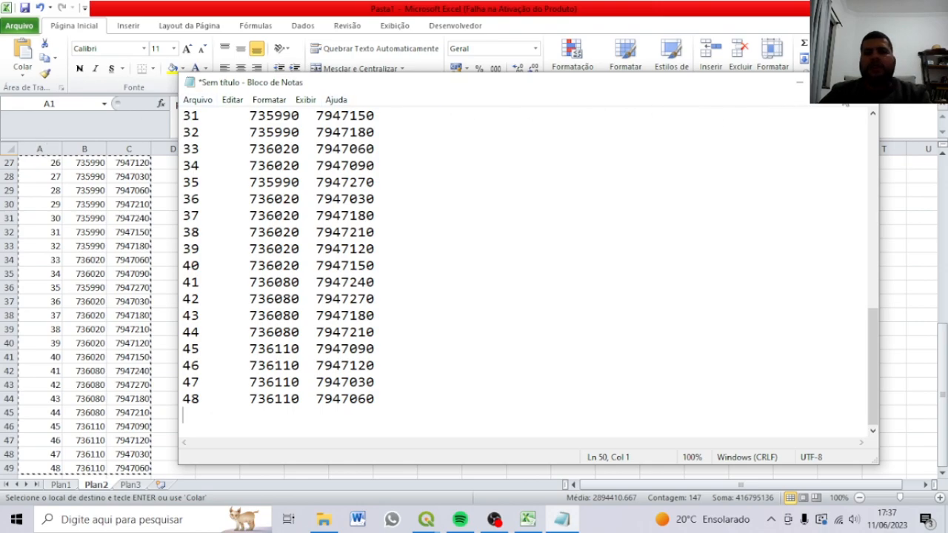
# Close Notepad without saving, close the Result attribute table, and return to the QGIS project
pyautogui.hotkey('alt', 'F4')
pyautogui.click(487, 263)
pyautogui.click(426, 520)
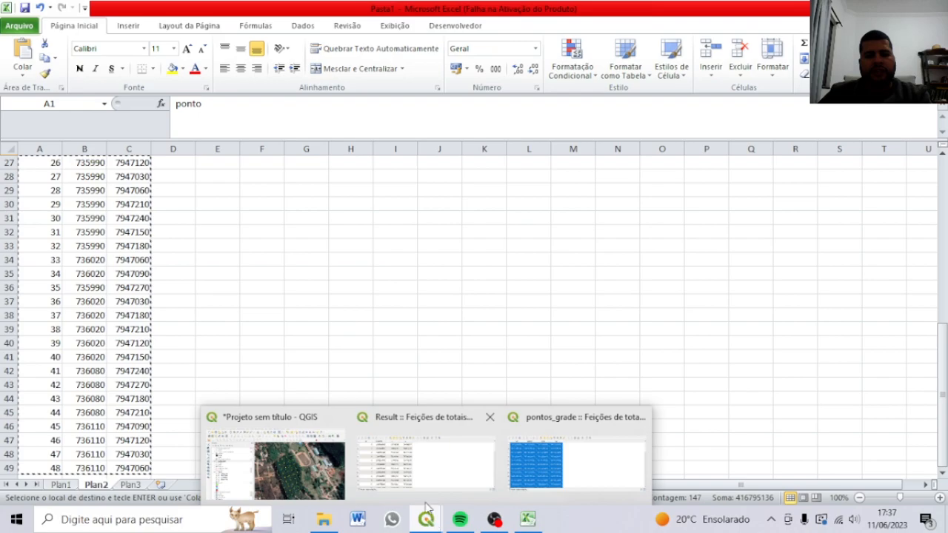
pyautogui.click(419, 468)
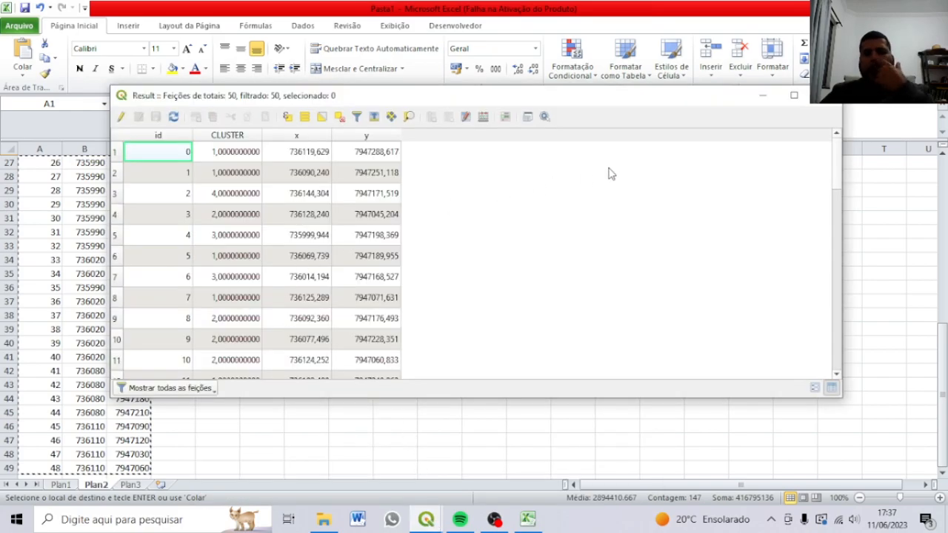
pyautogui.hotkey('alt', 'F4')
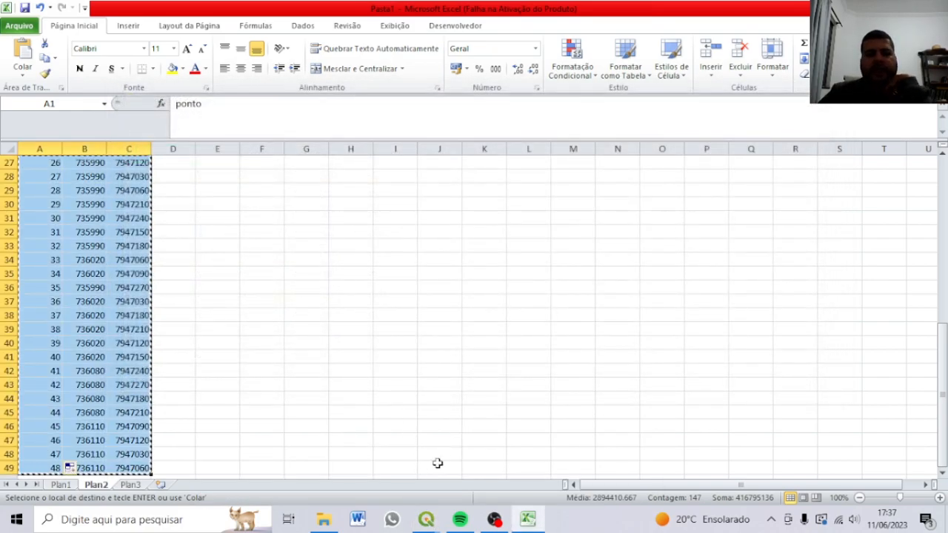
pyautogui.click(428, 521)
pyautogui.click(354, 455)
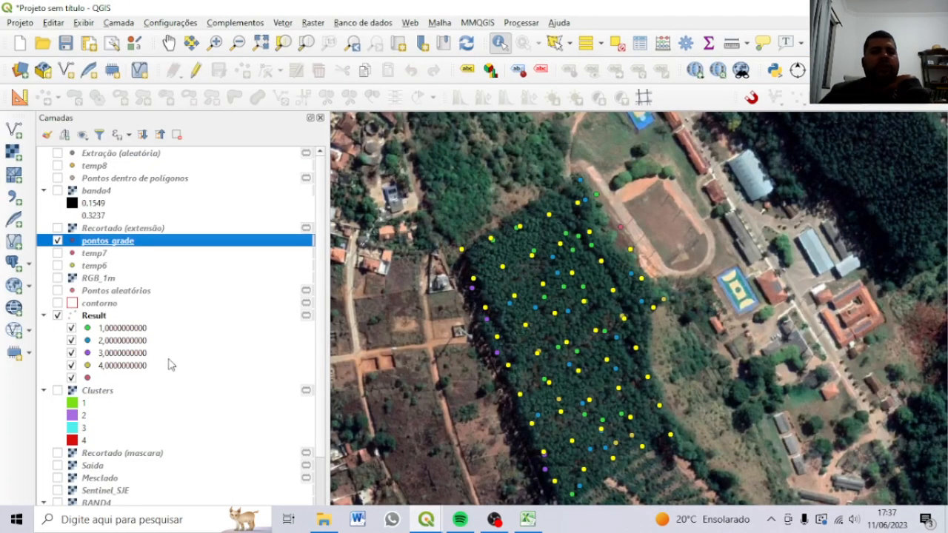
pyautogui.rightClick(84, 248)
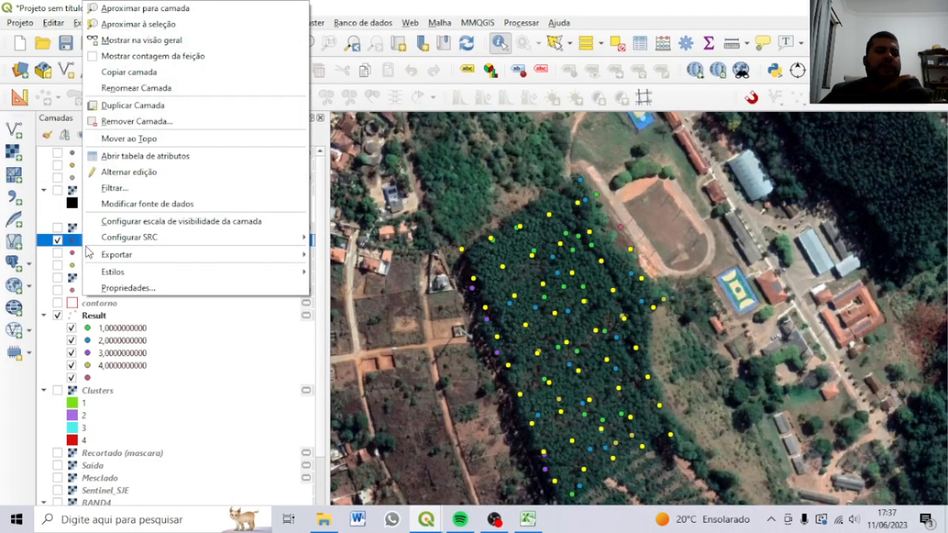
pyautogui.moveTo(211, 255)
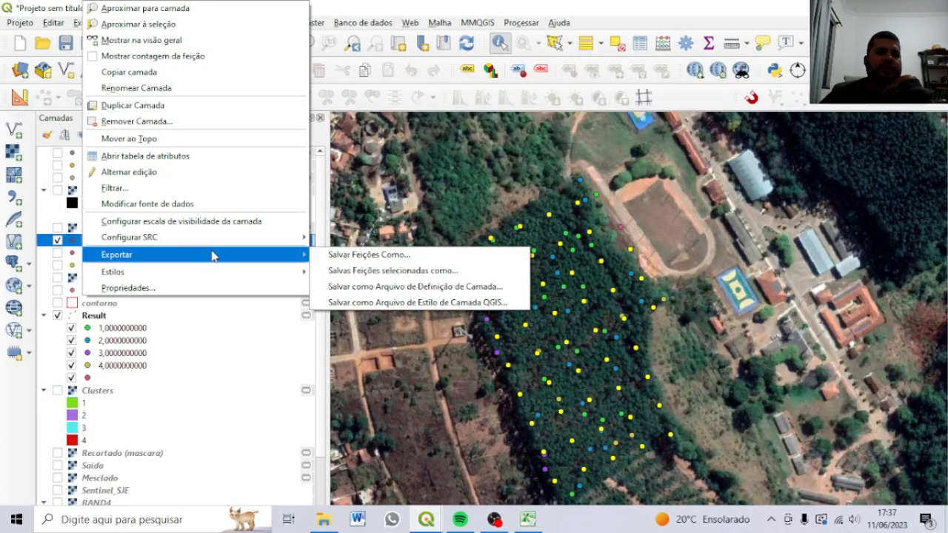
pyautogui.click(348, 254)
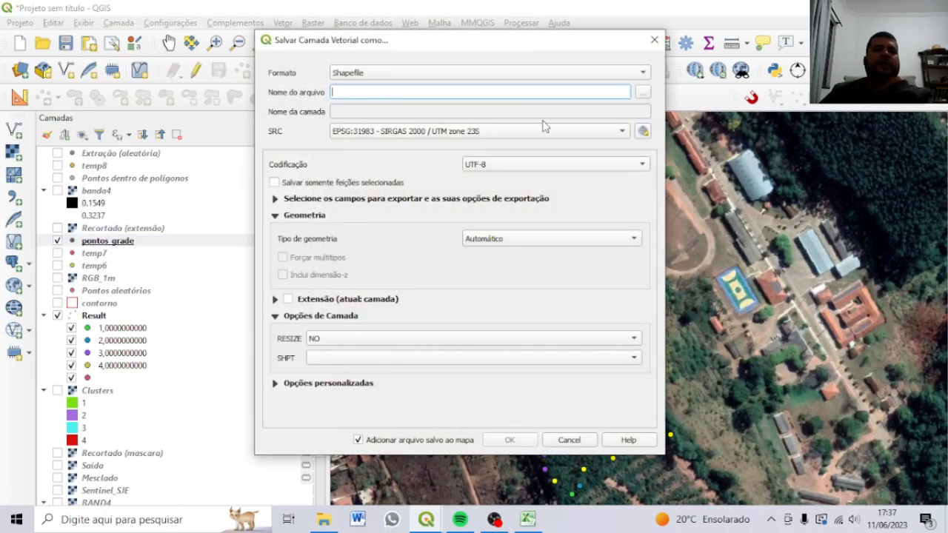
pyautogui.click(641, 75)
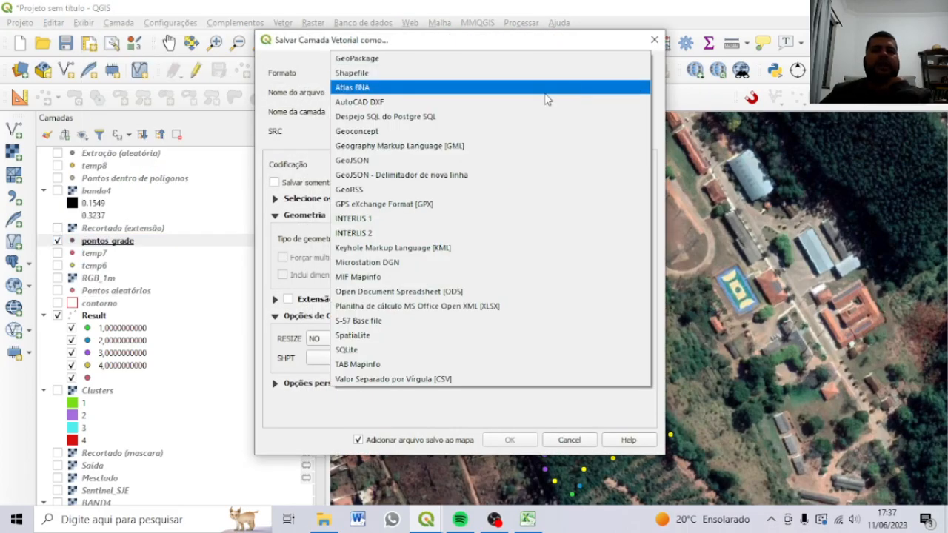
pyautogui.click(367, 208)
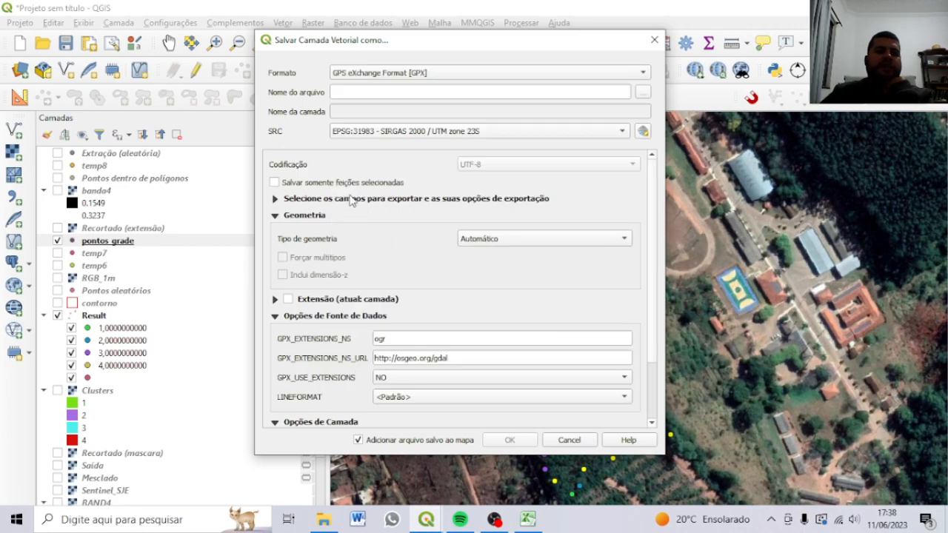
pyautogui.click(643, 74)
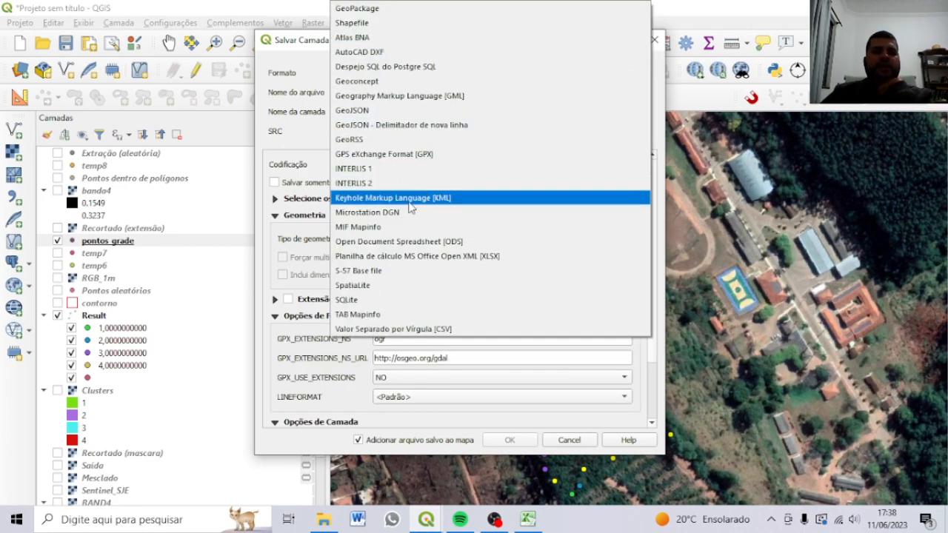
pyautogui.click(406, 200)
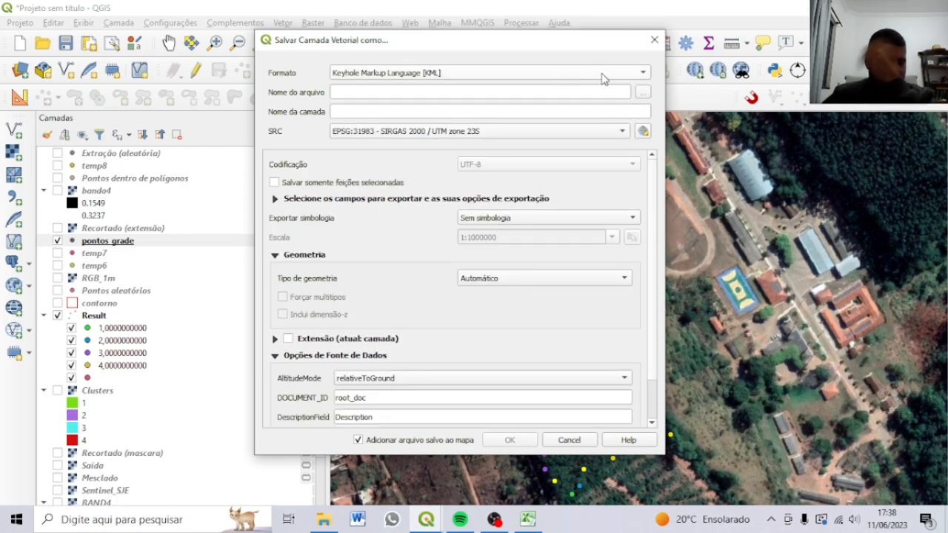
pyautogui.click(458, 75)
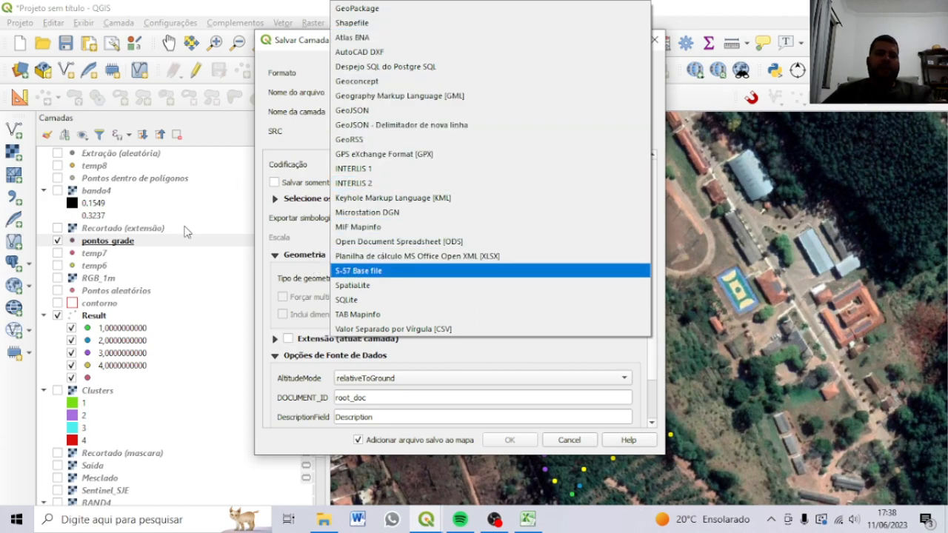
pyautogui.click(107, 169)
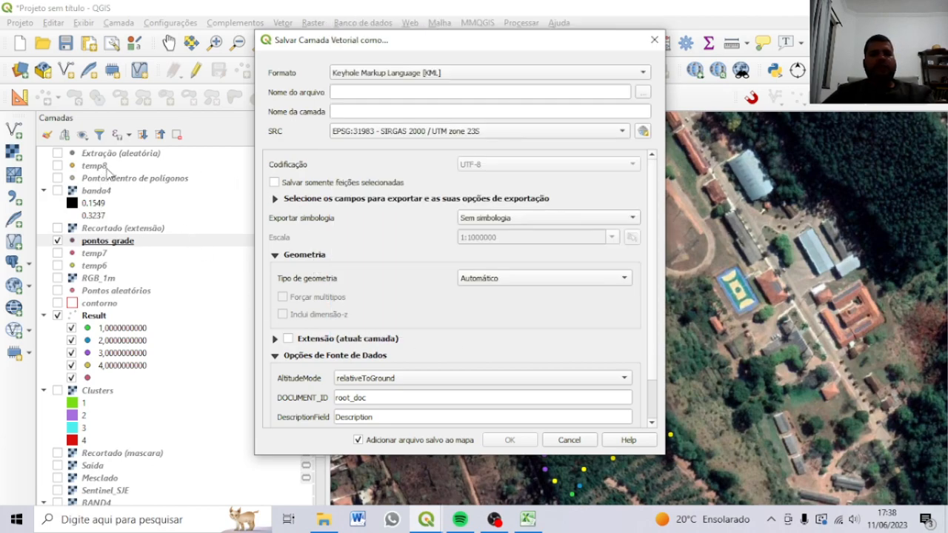
# Cancel the Save Vector Layer As dialog and hide pontos_grade, leaving only the Result cluster points
pyautogui.click(654, 40)
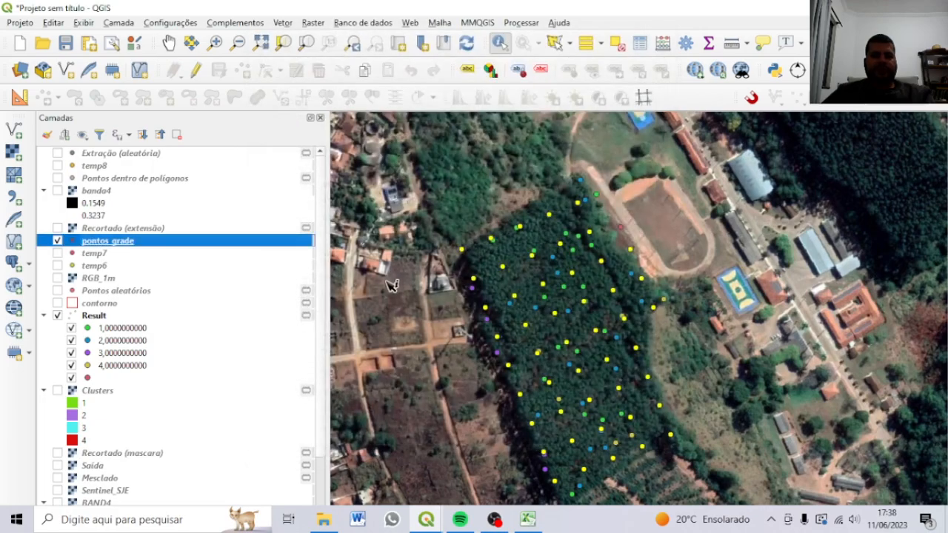
pyautogui.scroll(-2, 501, 297)
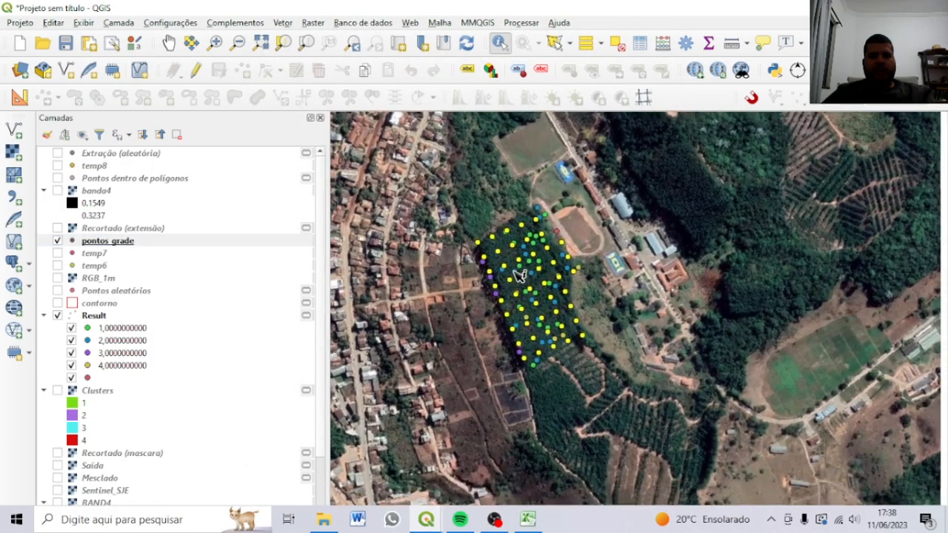
pyautogui.scroll(2, 516, 269)
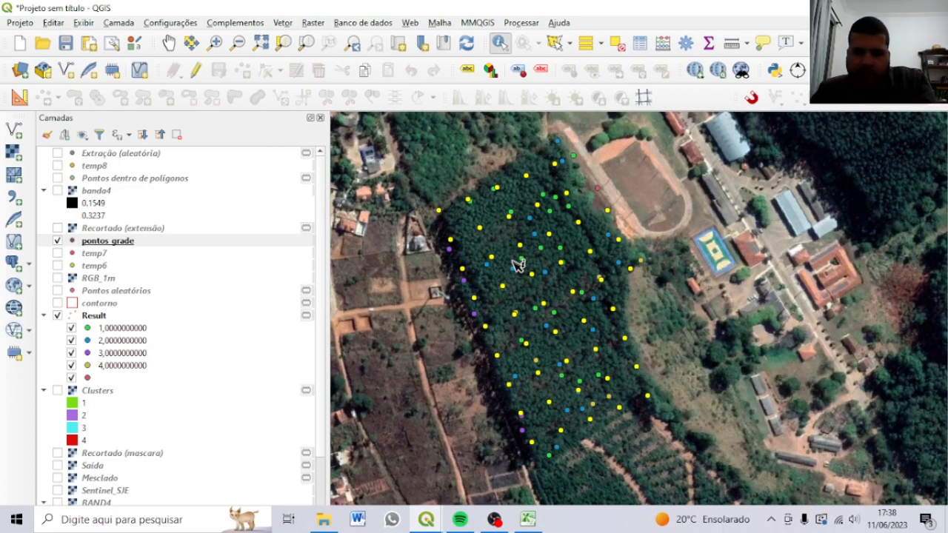
pyautogui.scroll(1, 556, 407)
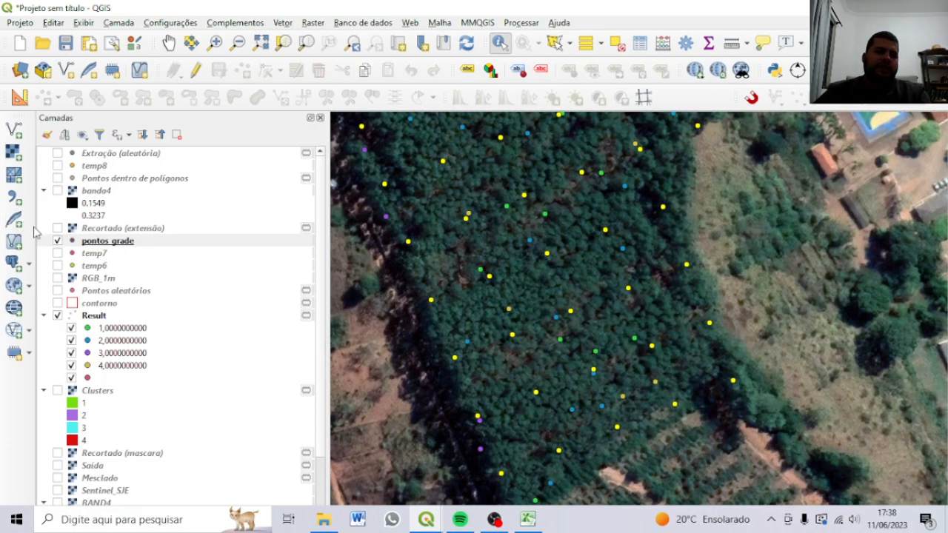
pyautogui.click(57, 241)
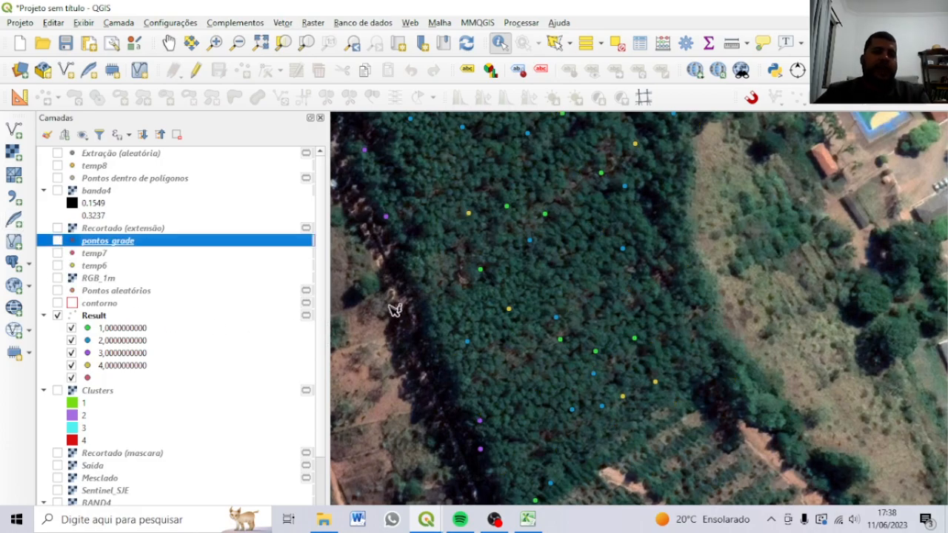
pyautogui.scroll(-1, 518, 307)
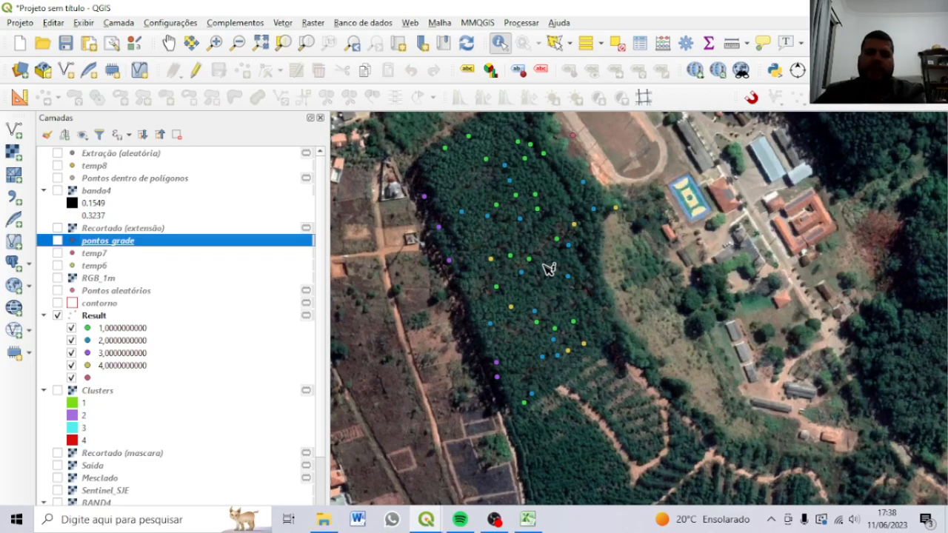
pyautogui.scroll(-1, 585, 326)
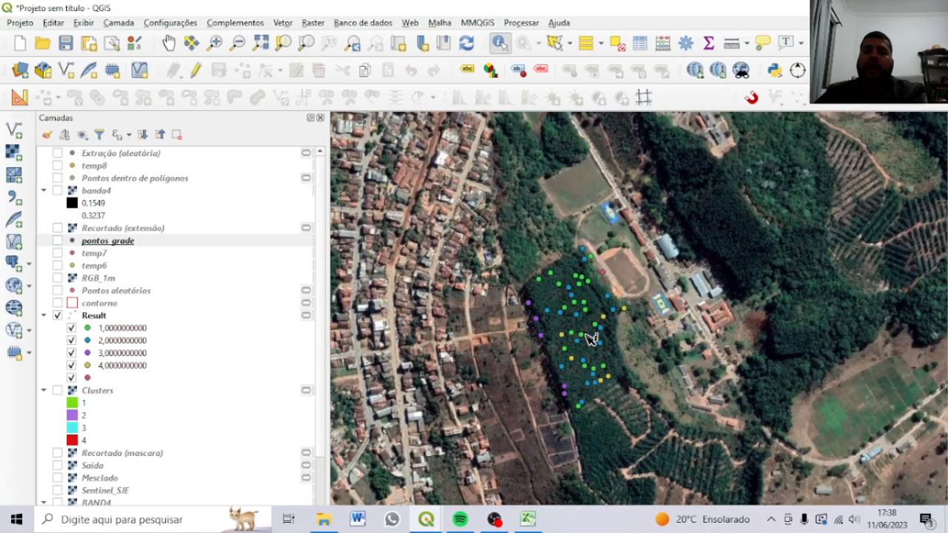
pyautogui.scroll(1, 590, 339)
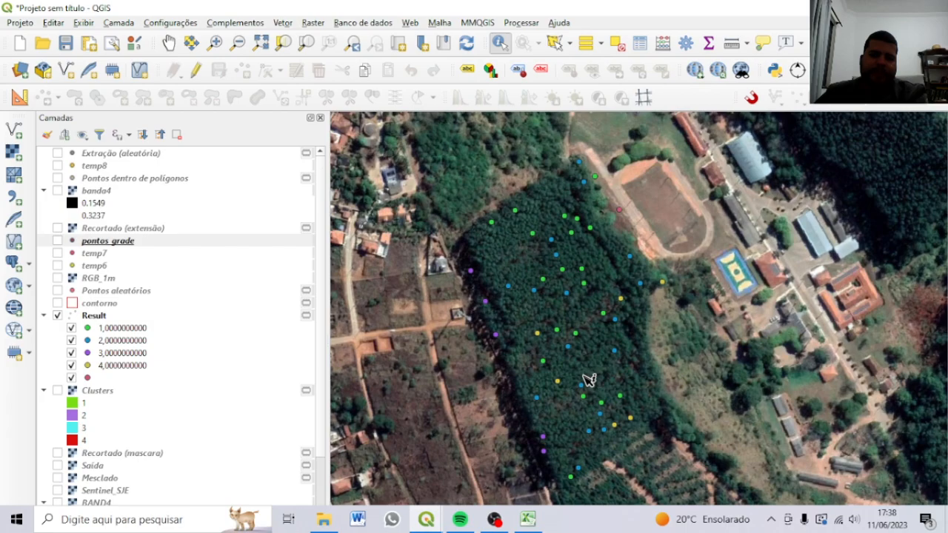
pyautogui.scroll(-1, 585, 370)
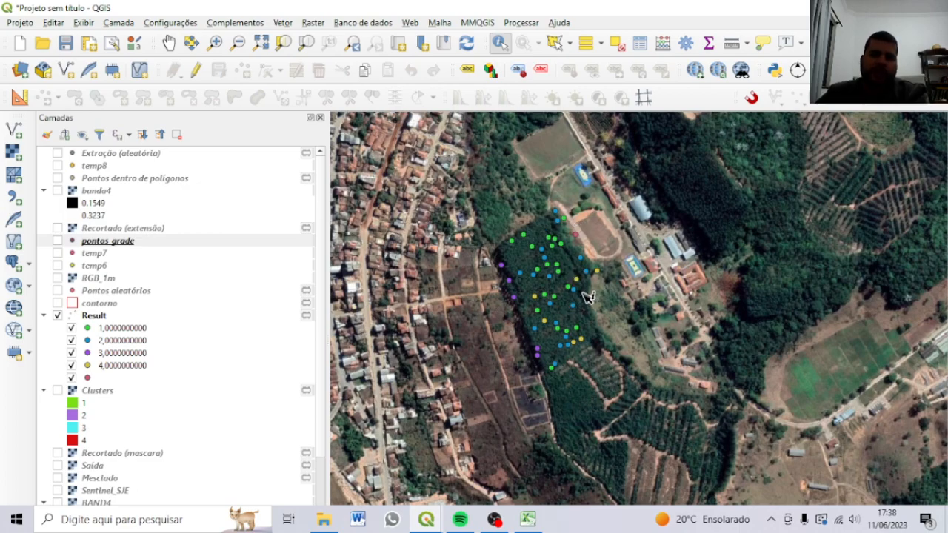
pyautogui.moveTo(584, 293); pyautogui.dragTo(590, 305)
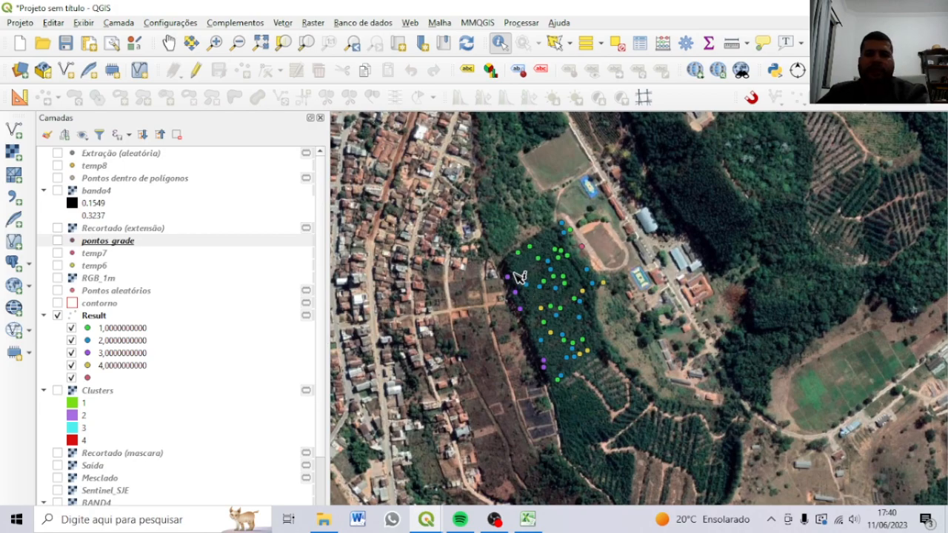
pyautogui.scroll(-1, 517, 273)
pyautogui.scroll(3, 523, 266)
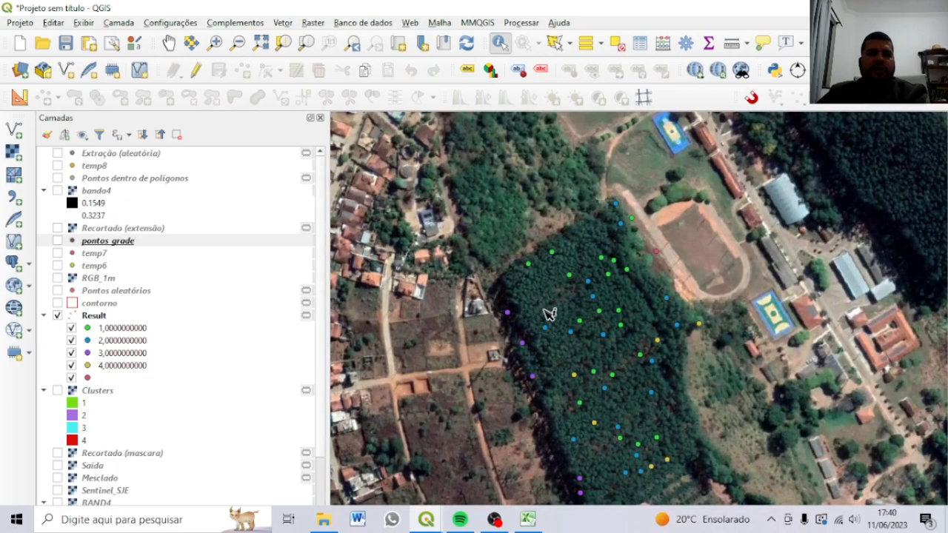
pyautogui.moveTo(549, 314); pyautogui.dragTo(546, 240)
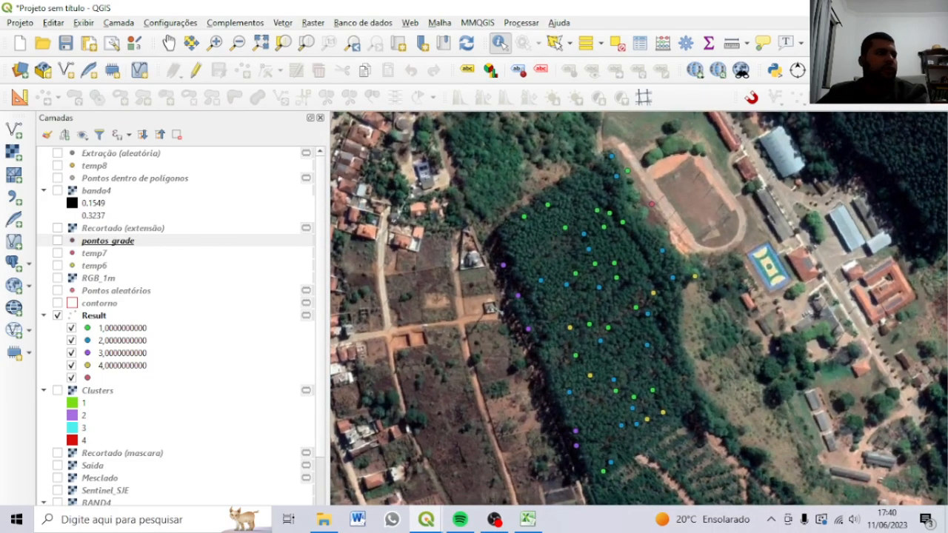